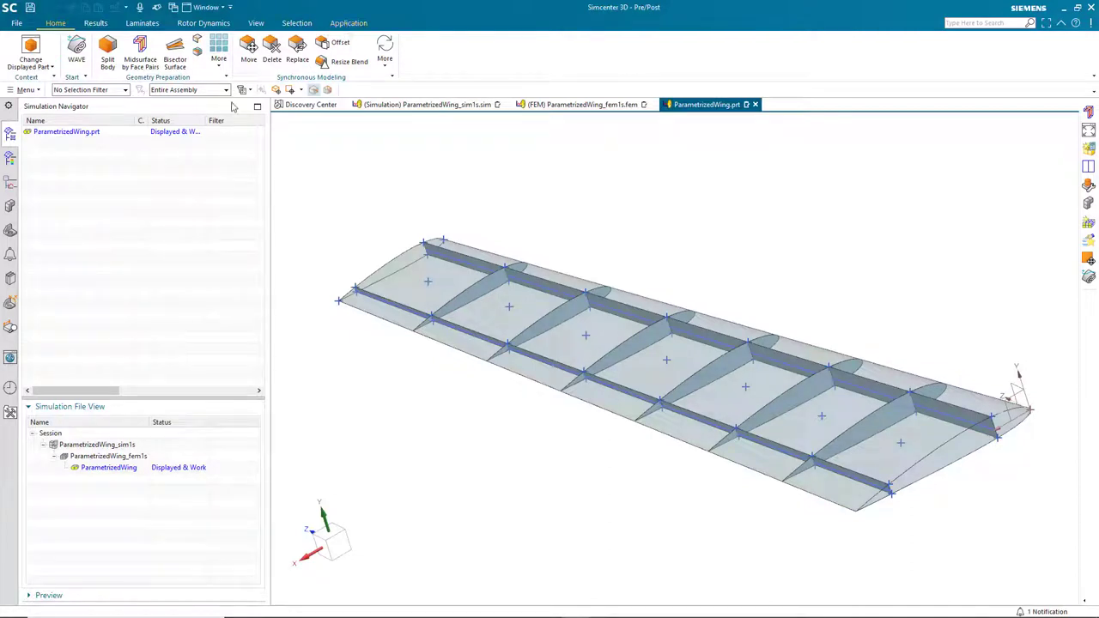
Inspect the dimensions of the wing planform sketch, Sketch (7), in the part's model history, and leave the sketch
click(10, 230)
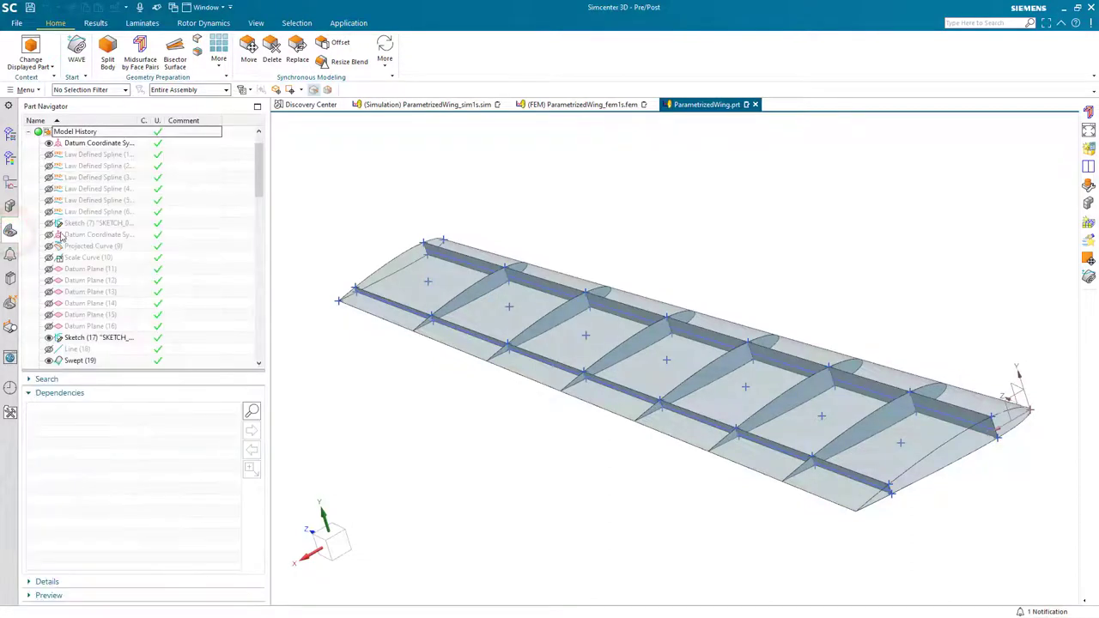
double_click(84, 224)
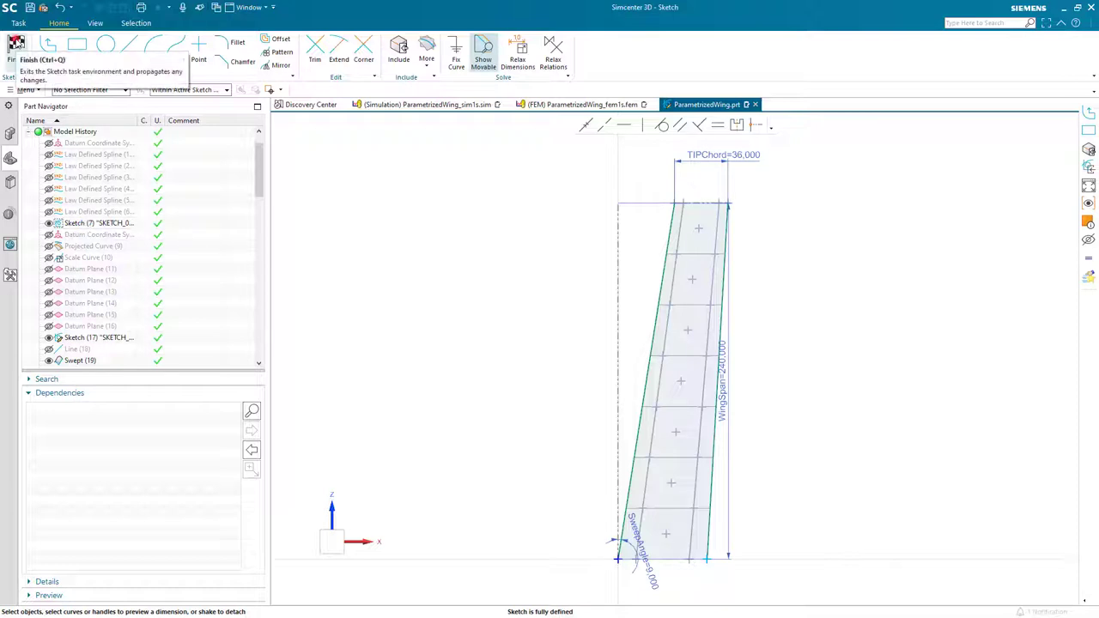
click(16, 43)
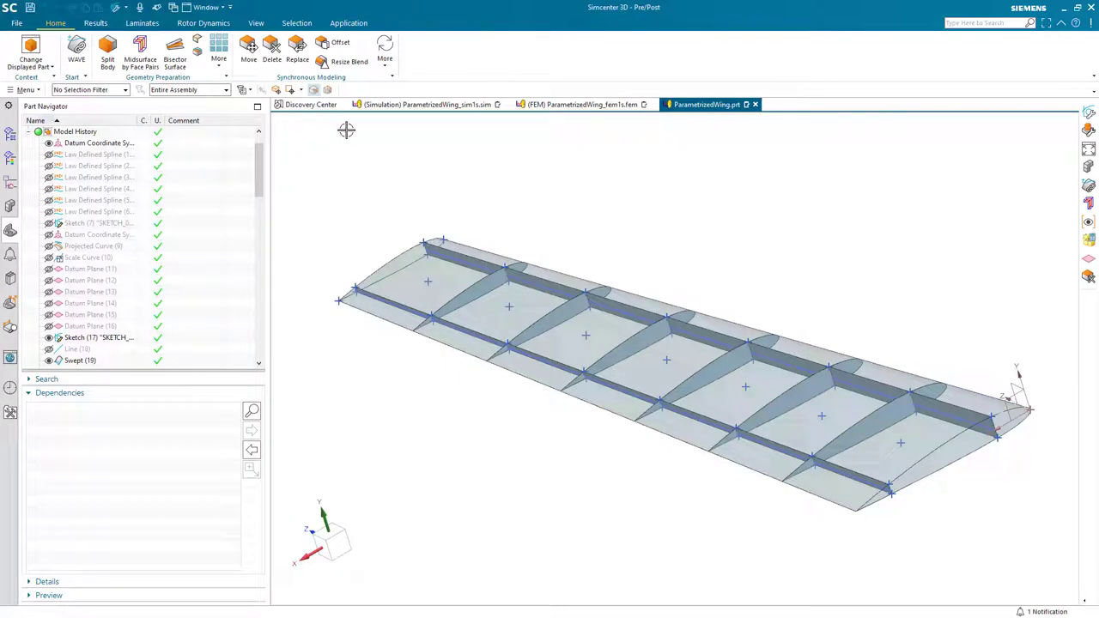
Switch to the ParametrizedWing_fem1s.fem file, showing the wing mesh from above along with its simulation tree
click(605, 106)
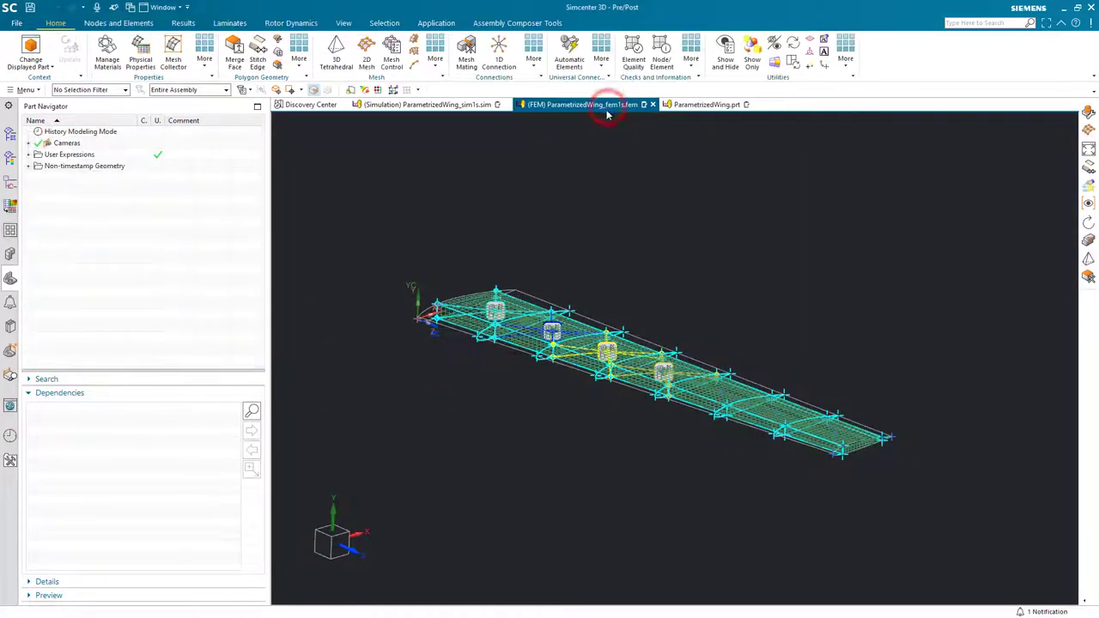
right_drag(481, 207, 486, 187)
mouse_move(486, 218)
middle_down()
mouse_move(489, 236)
mouse_move(538, 198)
mouse_move(490, 226)
middle_up()
click(12, 137)
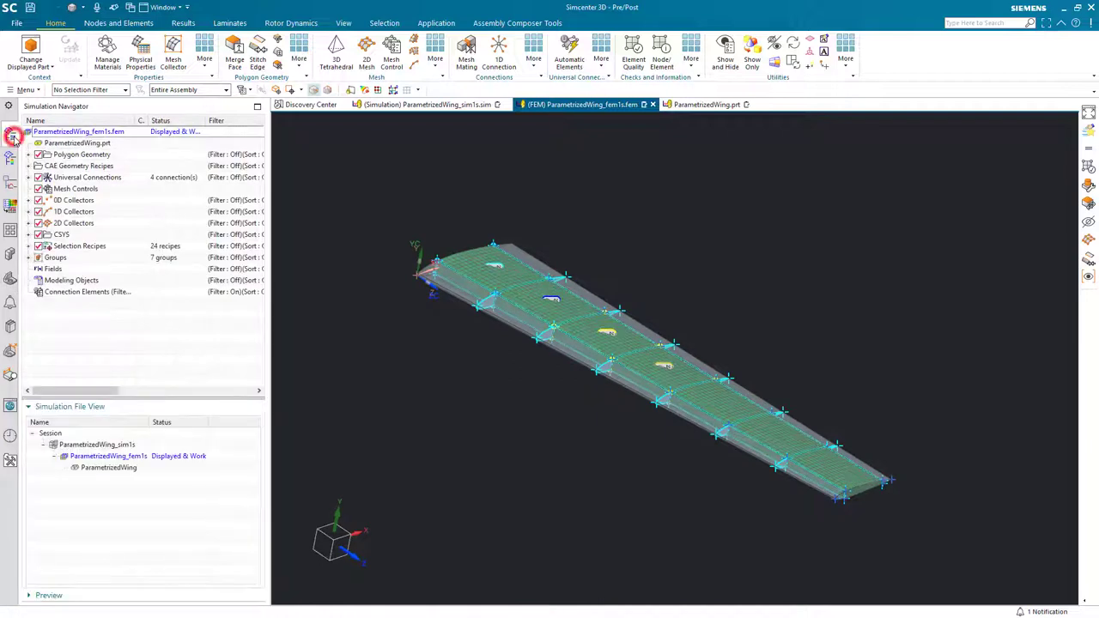
Expand the FEM's 2D collectors, 1D collectors and universal connections to examine their contents
click(28, 223)
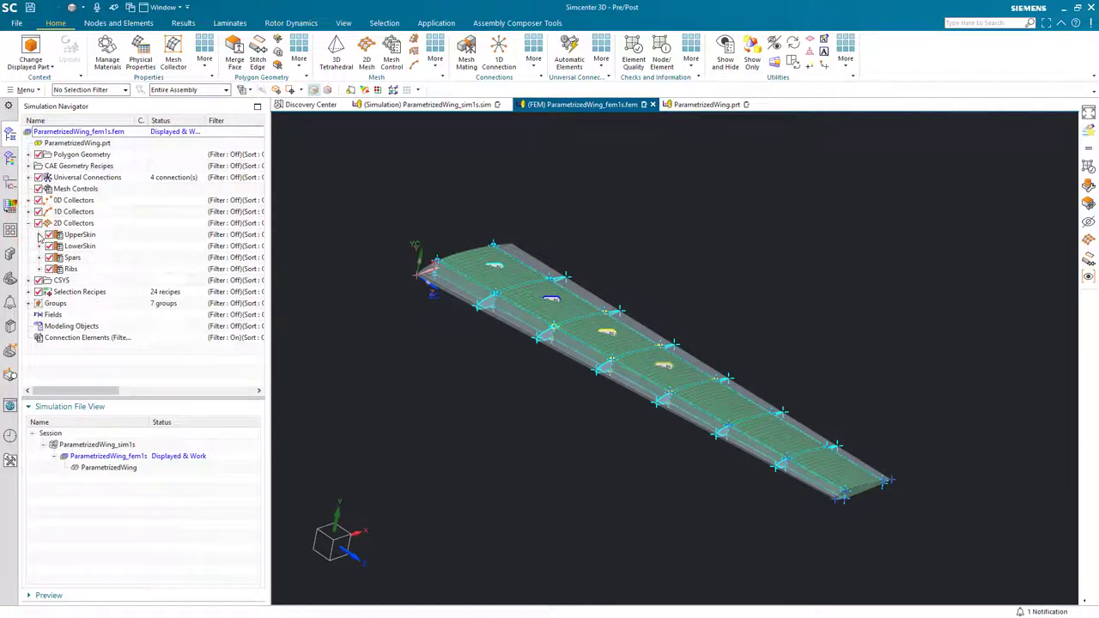
click(29, 211)
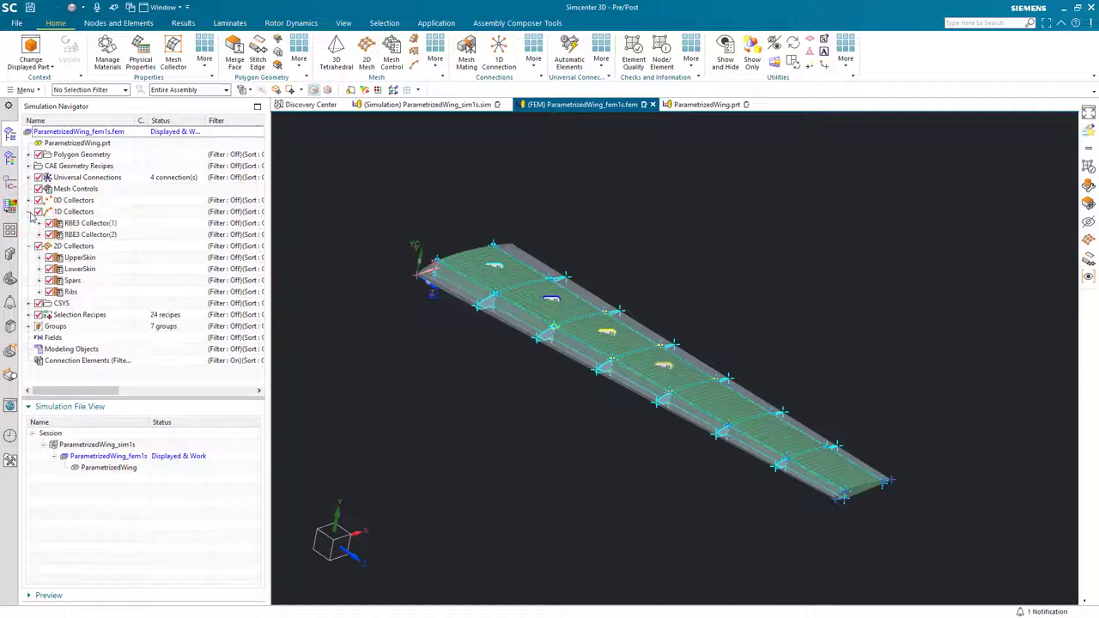
click(30, 178)
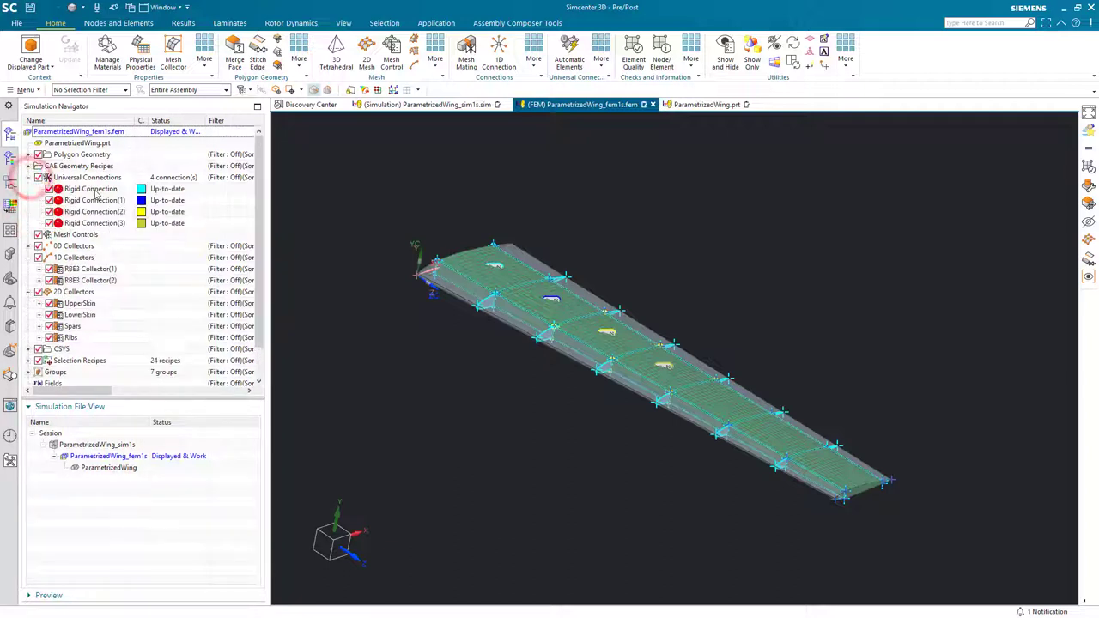
Highlight the first rigid connection and change the wing display to wireframe
click(90, 189)
right_click(337, 210)
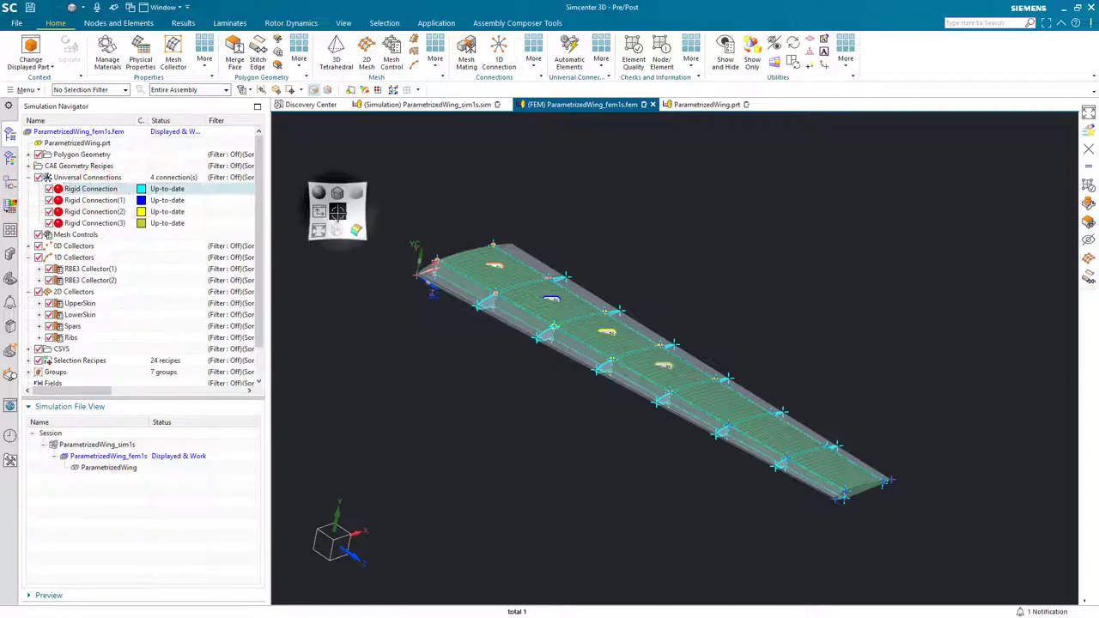
click(336, 230)
scroll(376, 238, up, 3)
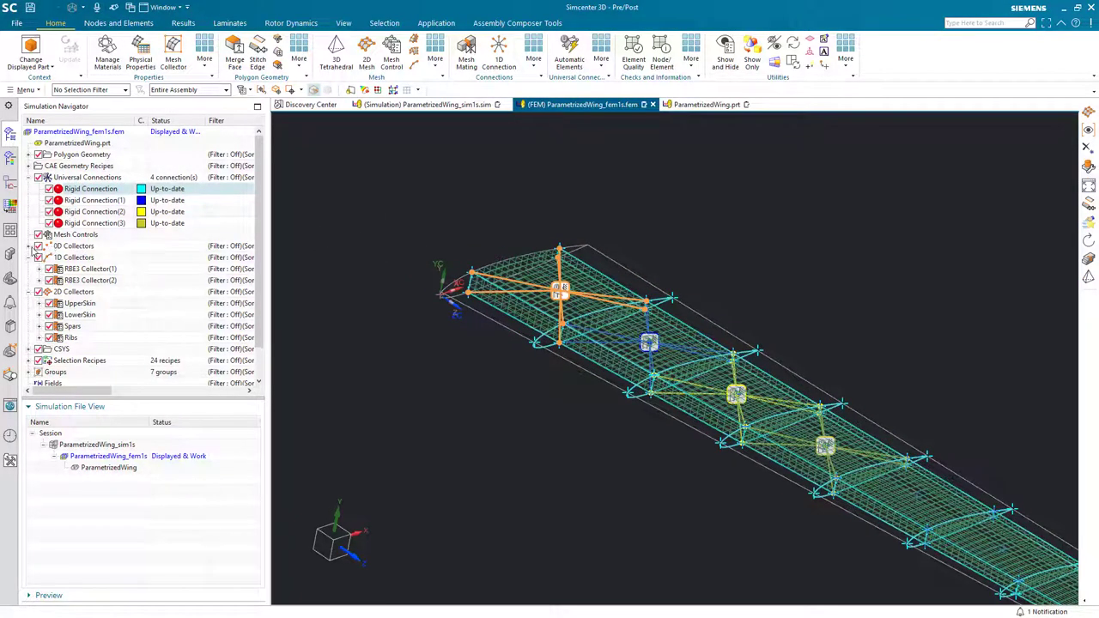
Examine the concentrated mass mesh and the rigid elements of both RBE3 collectors by highlighting each on the wing
click(29, 246)
click(39, 258)
click(90, 269)
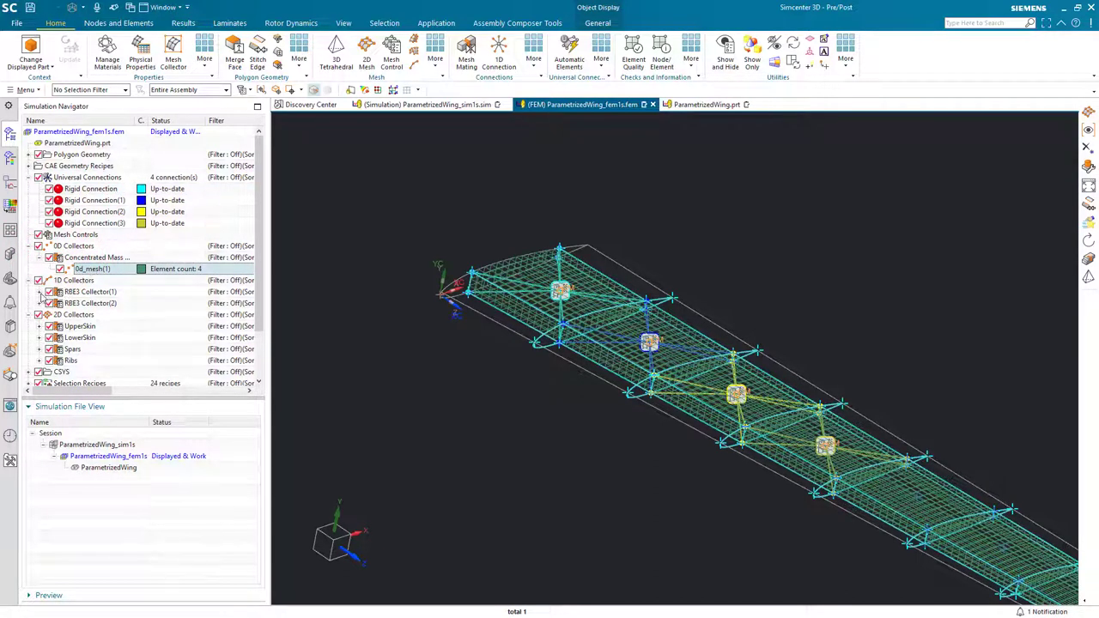
click(40, 292)
click(90, 303)
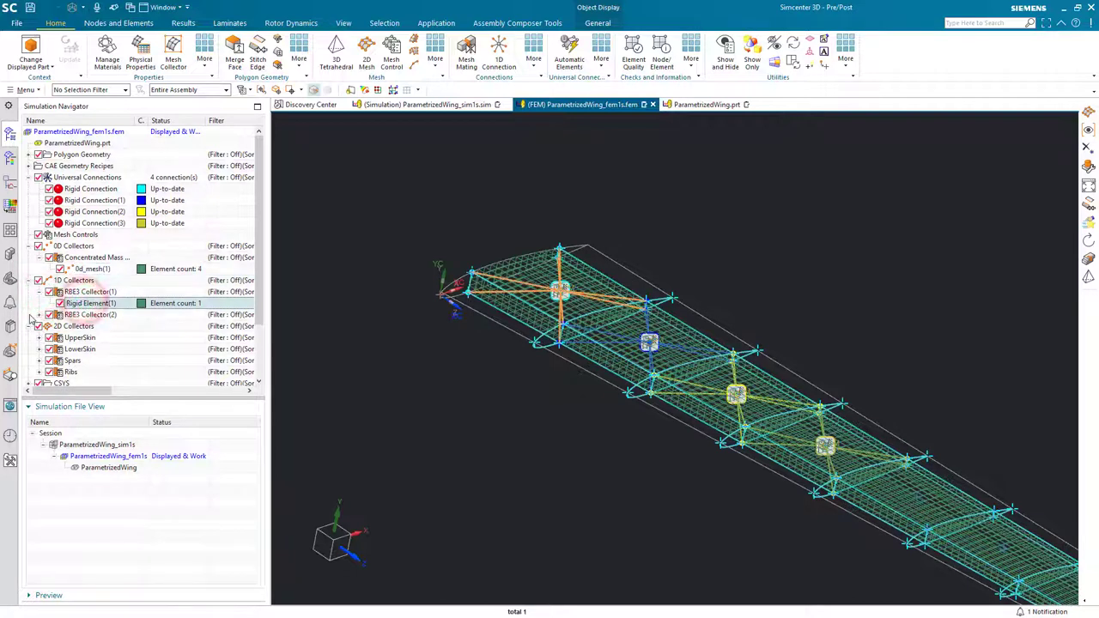
click(40, 314)
click(83, 326)
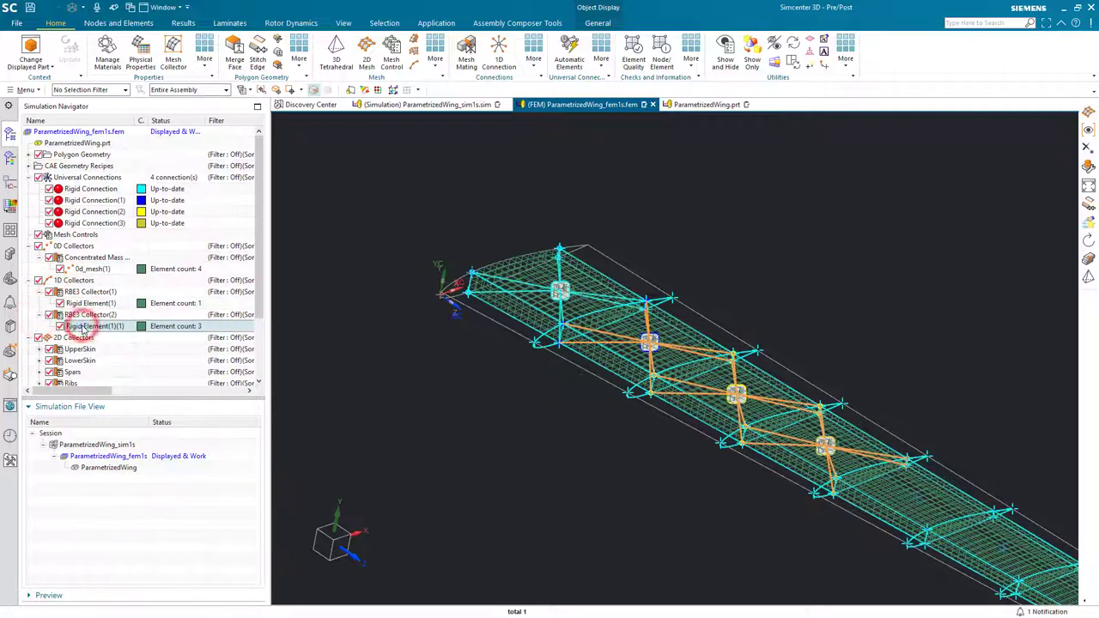
scroll(83, 330, down, 1)
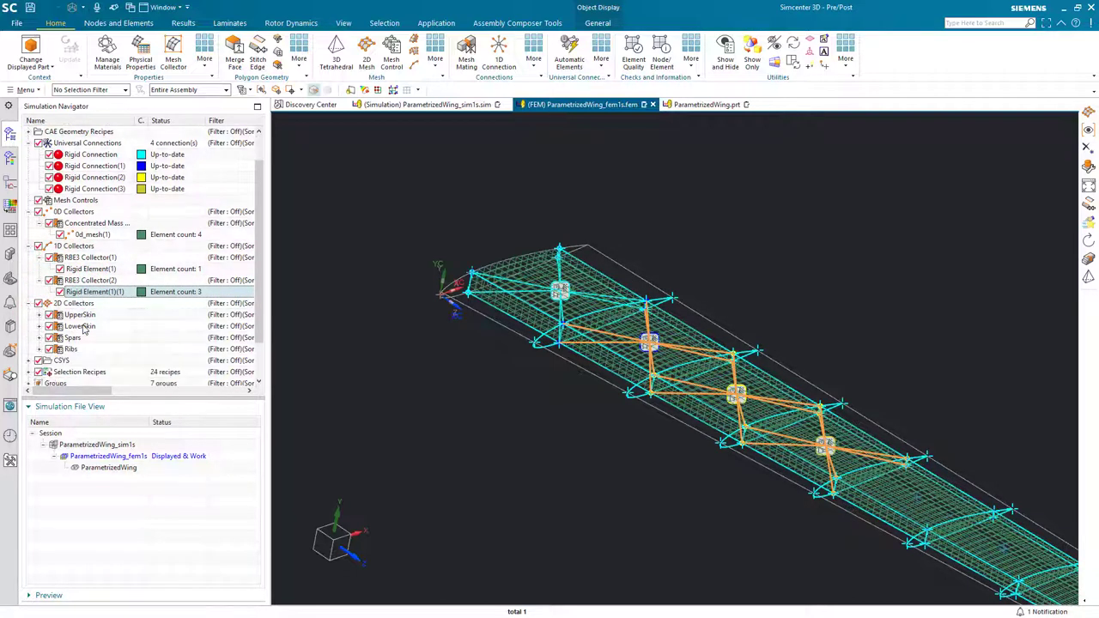
key(Escape)
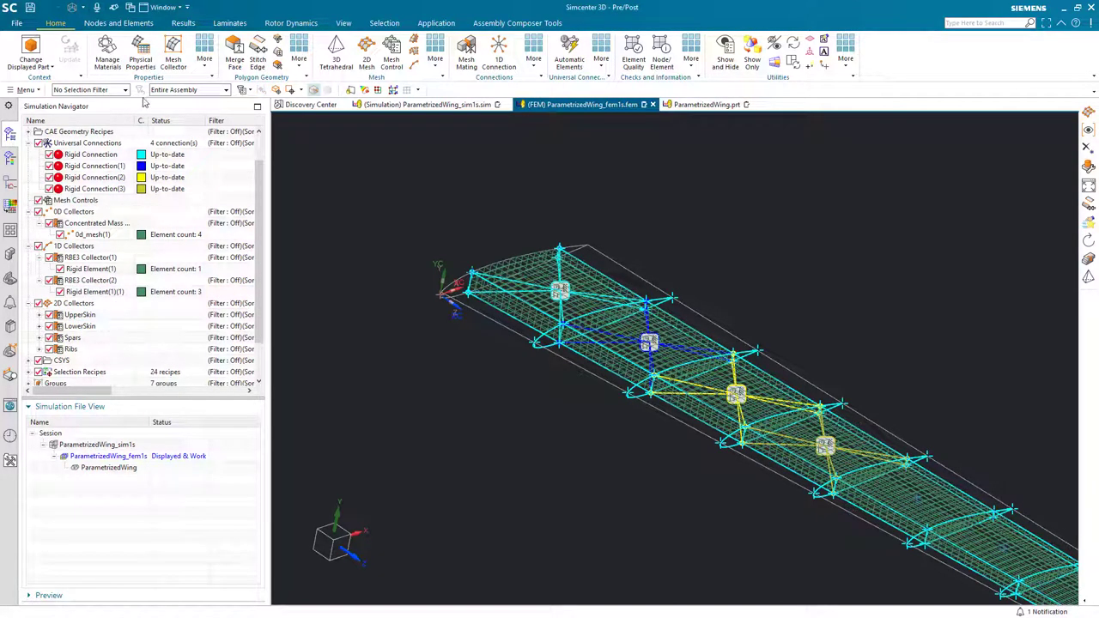
Check the solver and analysis type in the FEM's edit settings, leaving them without changes
click(137, 24)
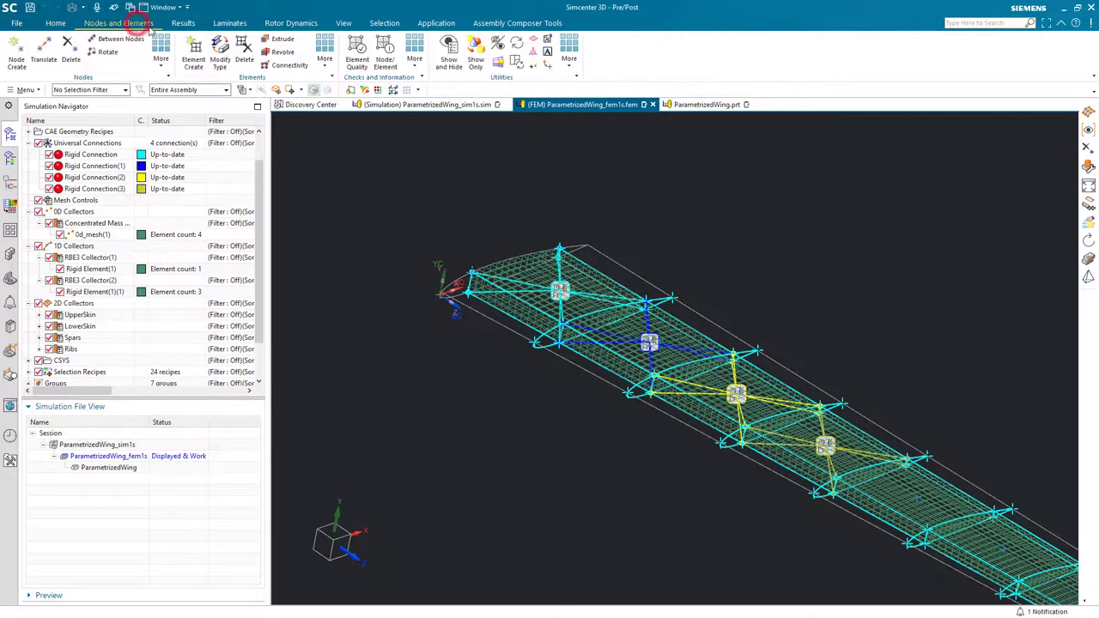
click(330, 65)
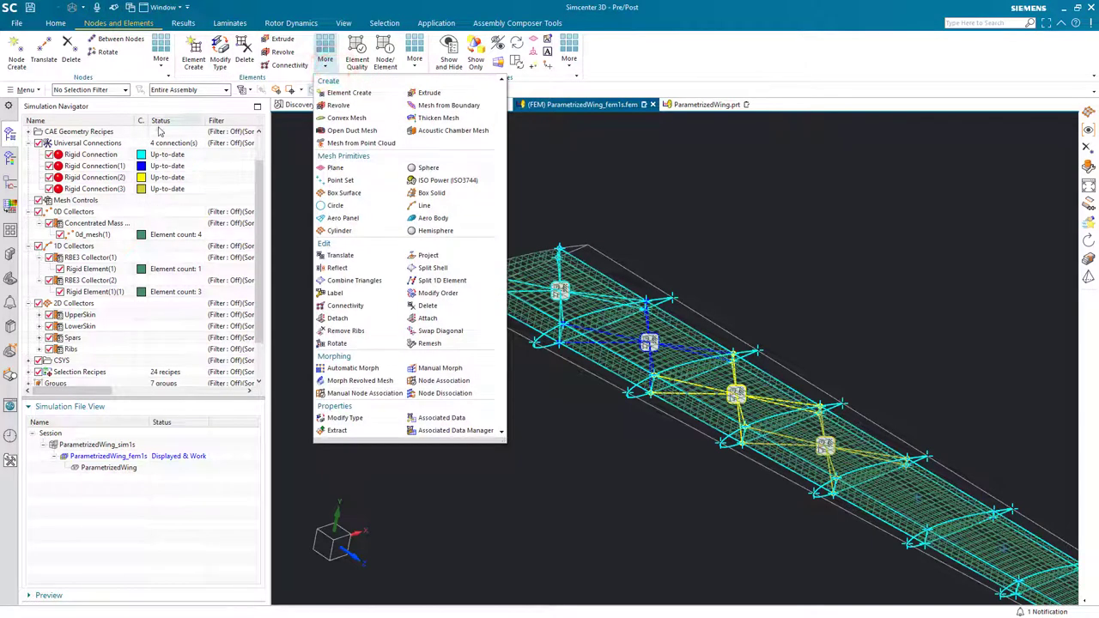
drag(255, 182, 259, 144)
right_click(101, 132)
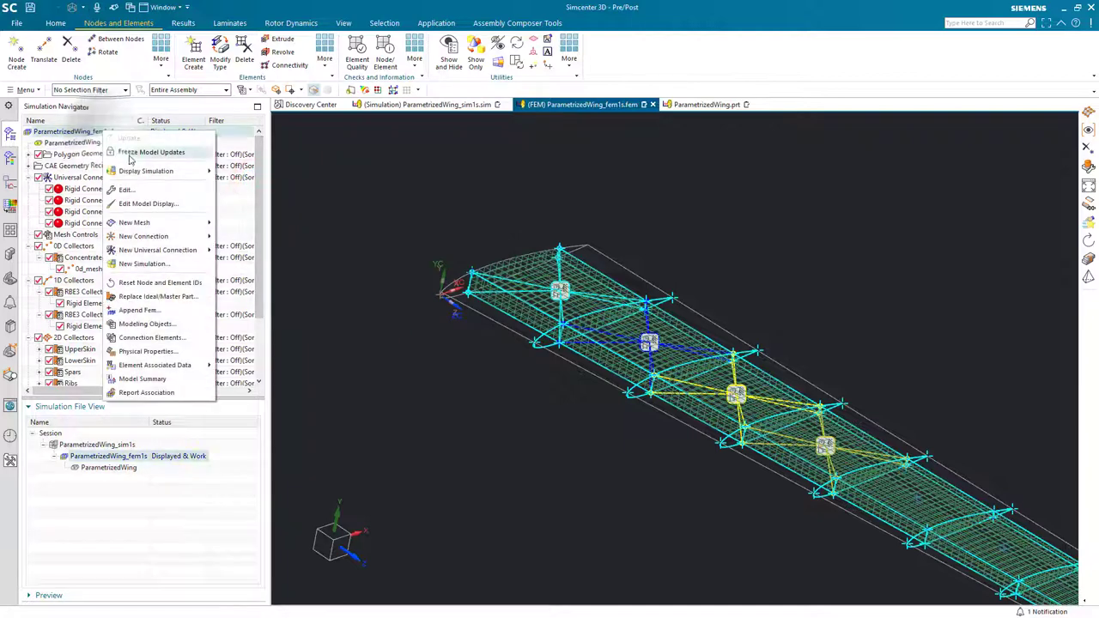
click(137, 191)
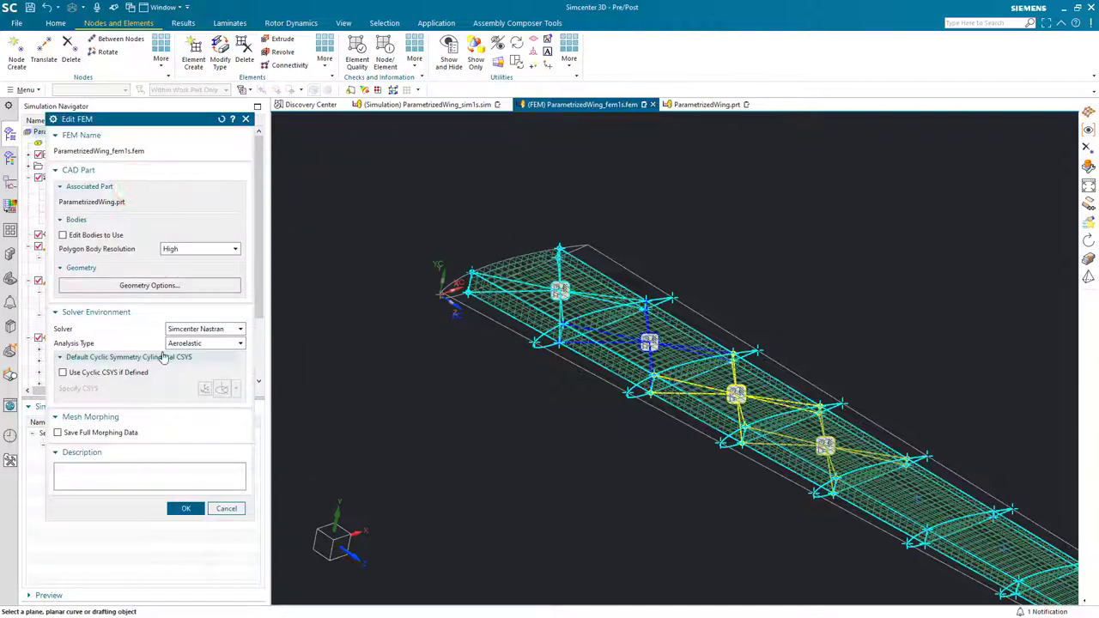
click(200, 344)
click(200, 343)
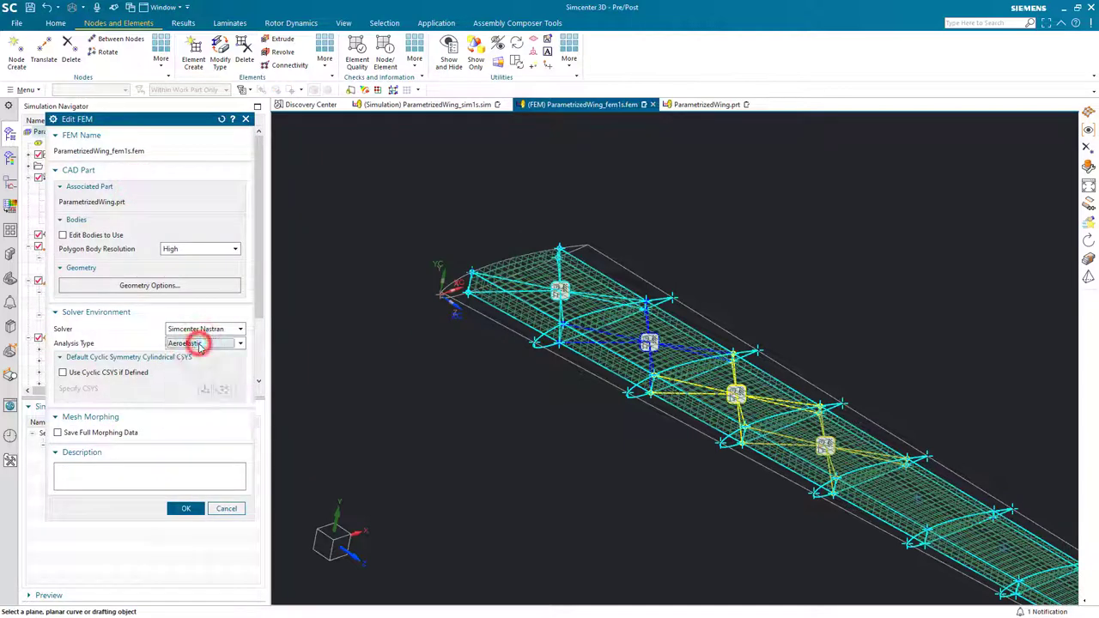
click(225, 508)
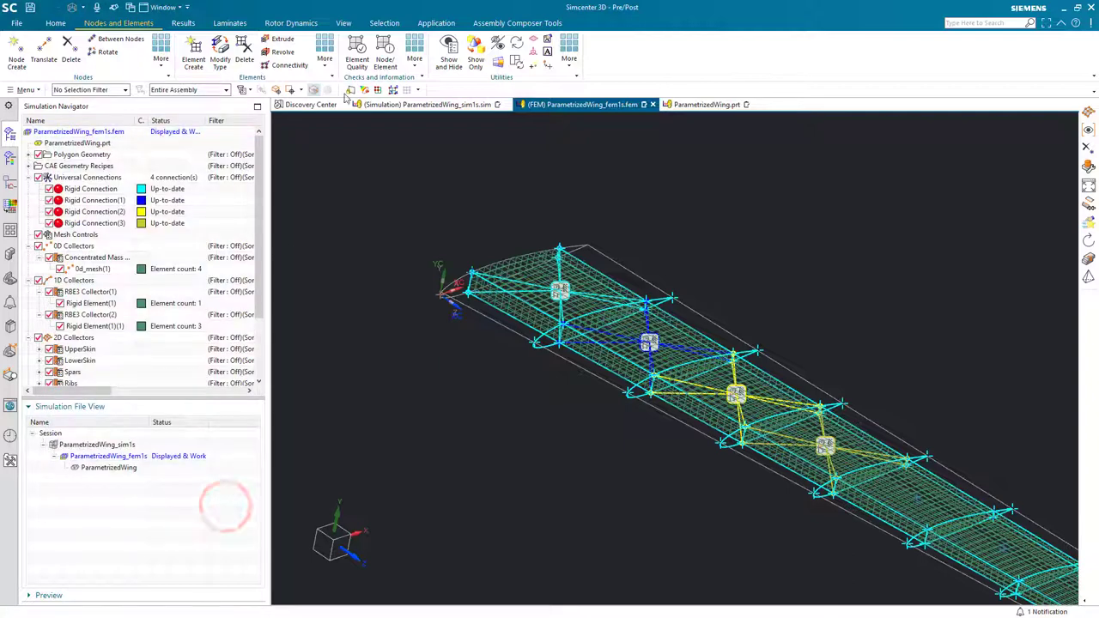
Start an Aero Panel mesh and specify leading edge points 1 and 4 at the wing's root and tip leading edge corners
click(326, 62)
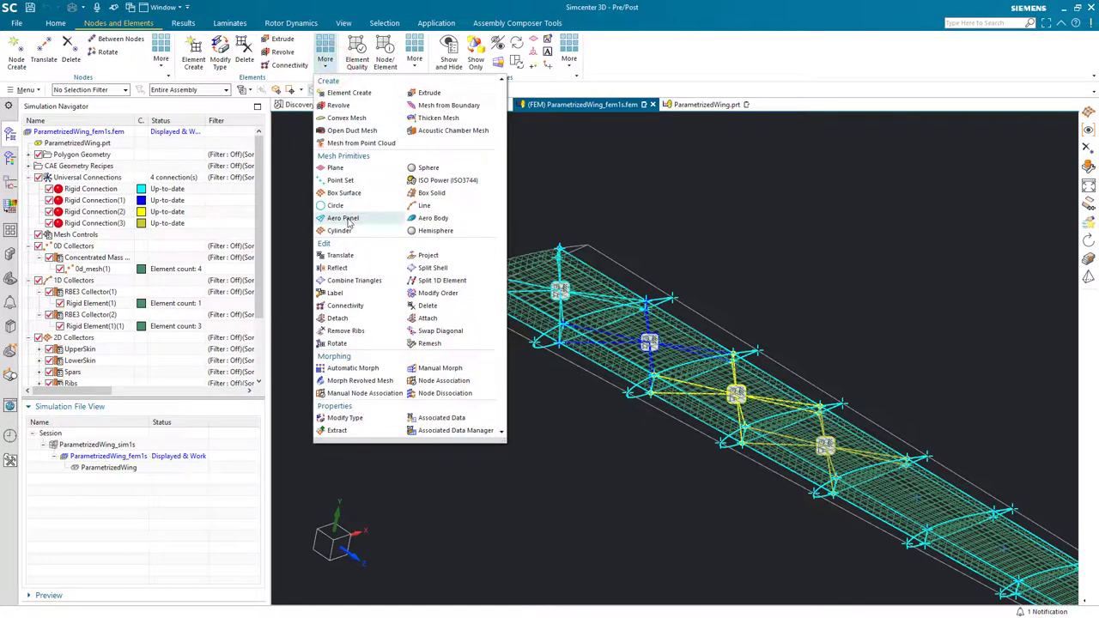
click(345, 219)
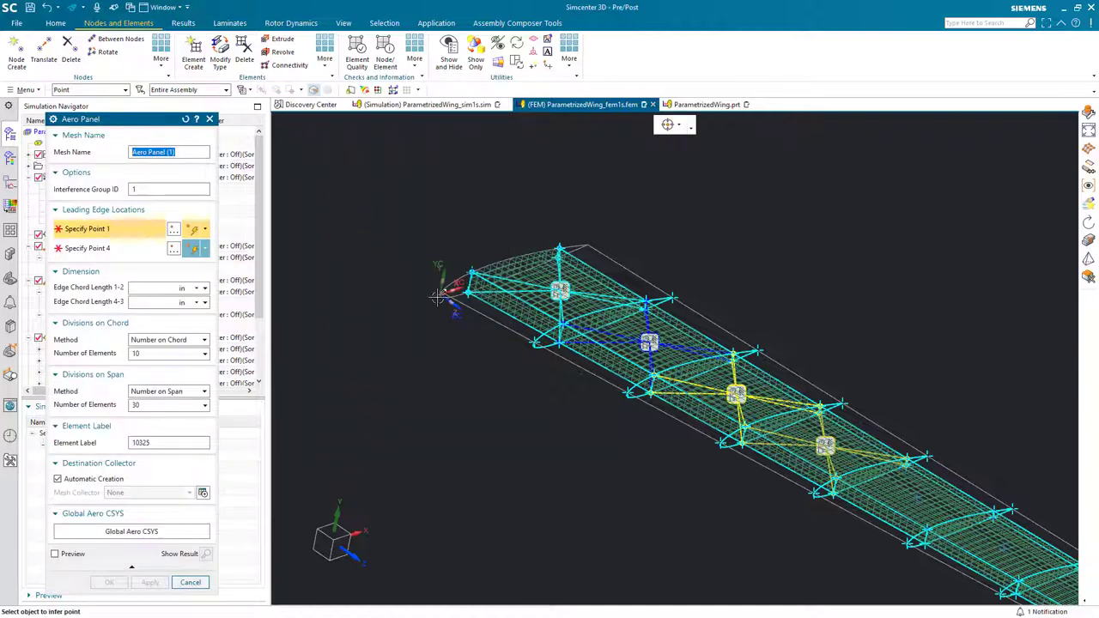
click(112, 90)
click(111, 89)
click(437, 290)
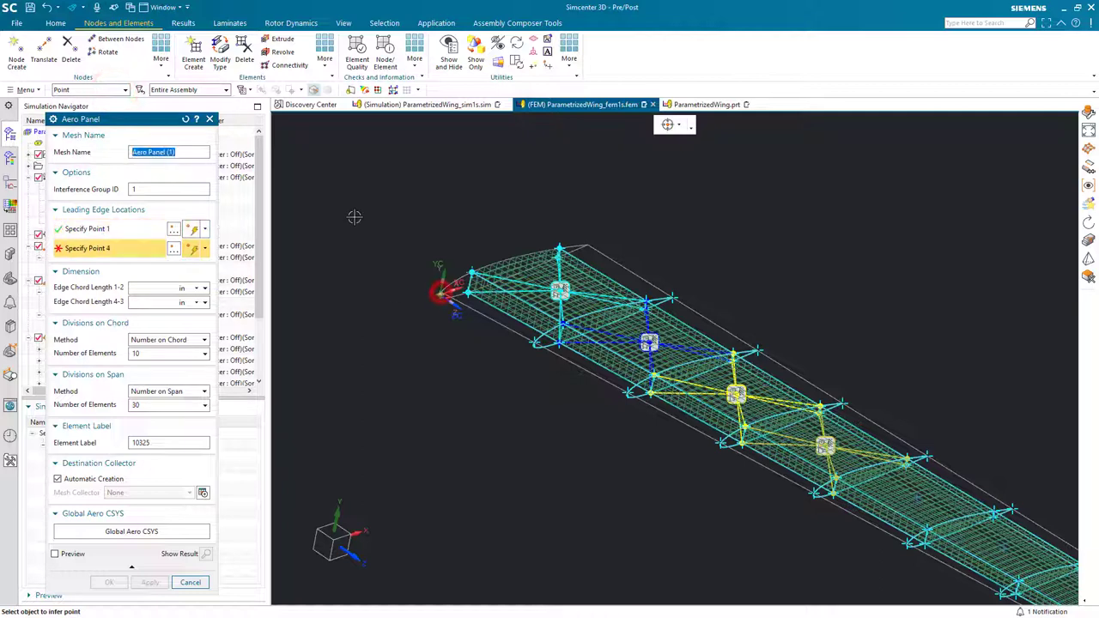
scroll(345, 214, down, 3)
scroll(725, 439, up, 3)
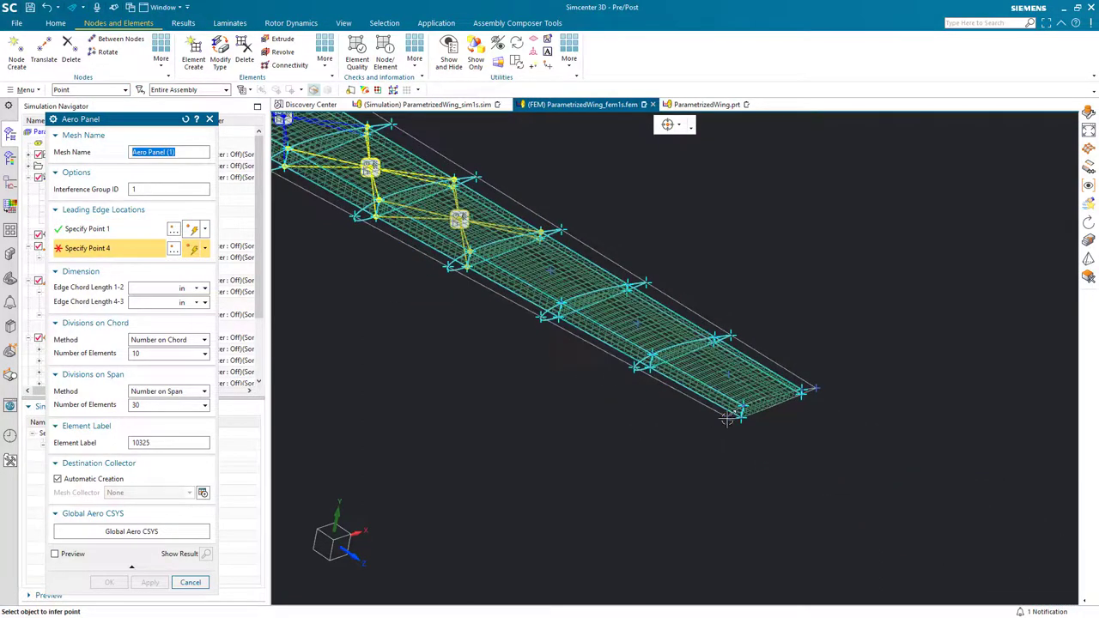
click(726, 419)
scroll(687, 391, down, 2)
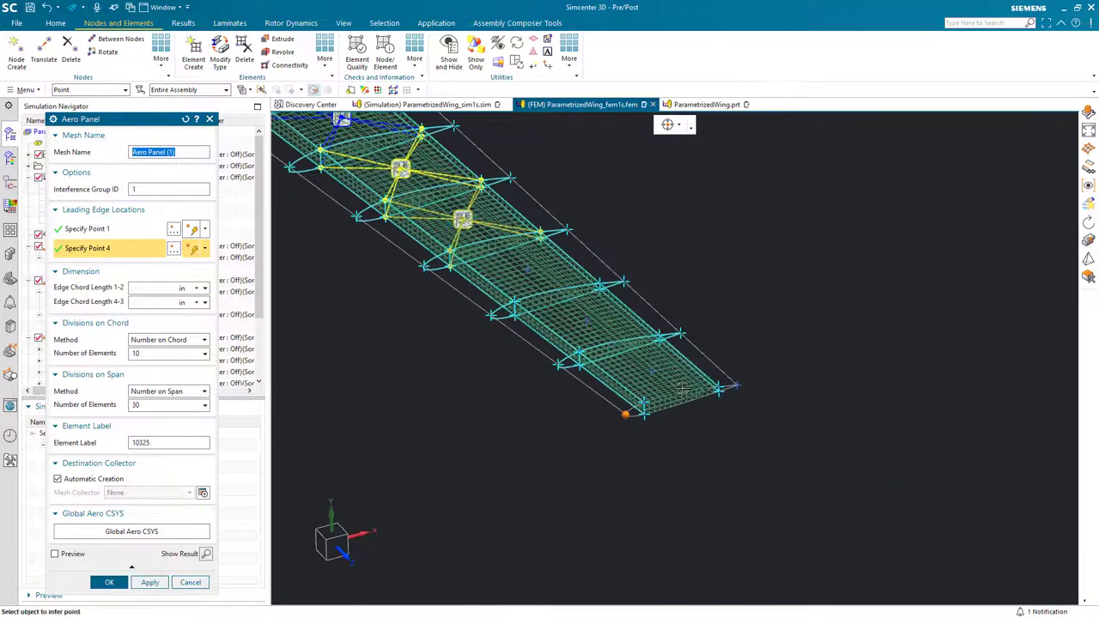
scroll(808, 500, down, 2)
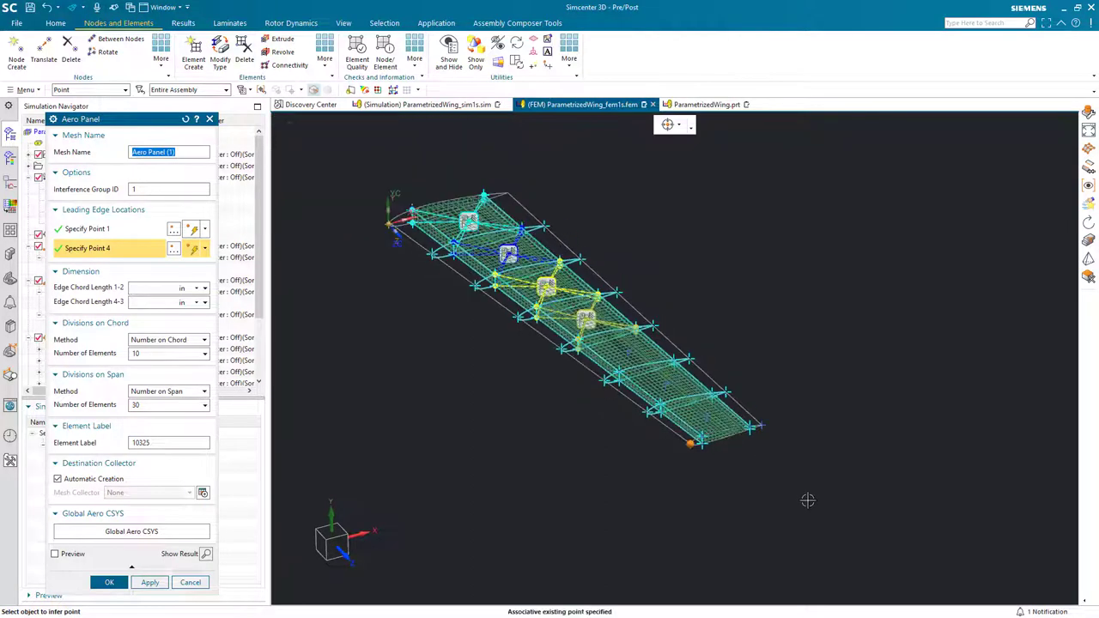
Drive the aero panel's edge chord length 1-2 with an interpart expression linked to CWBChord in ParametrizedWing.prt
click(151, 290)
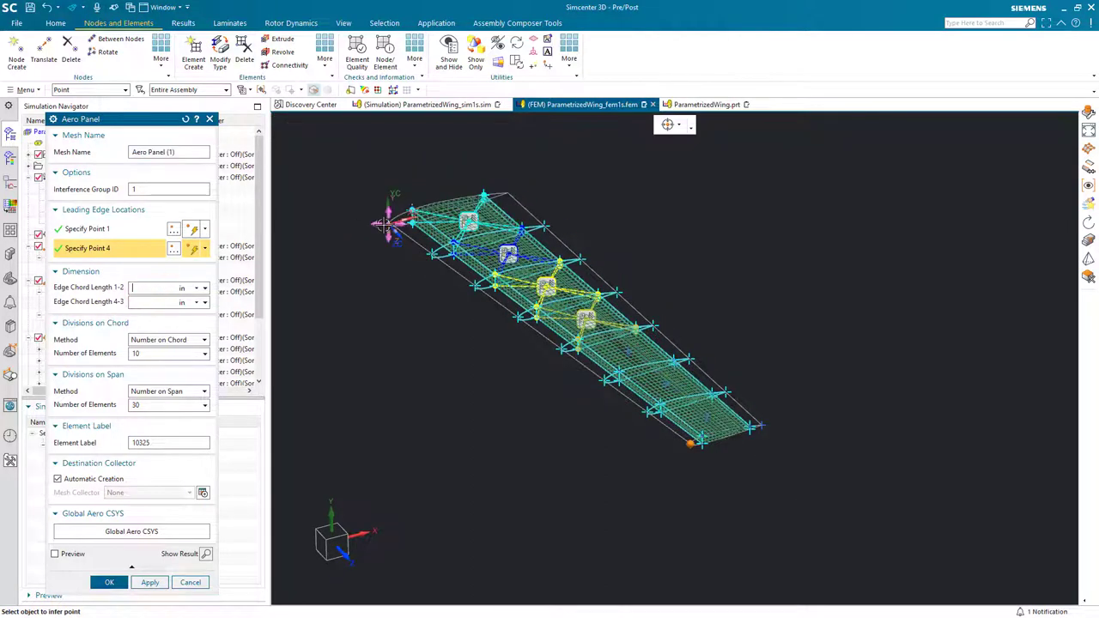
click(504, 191)
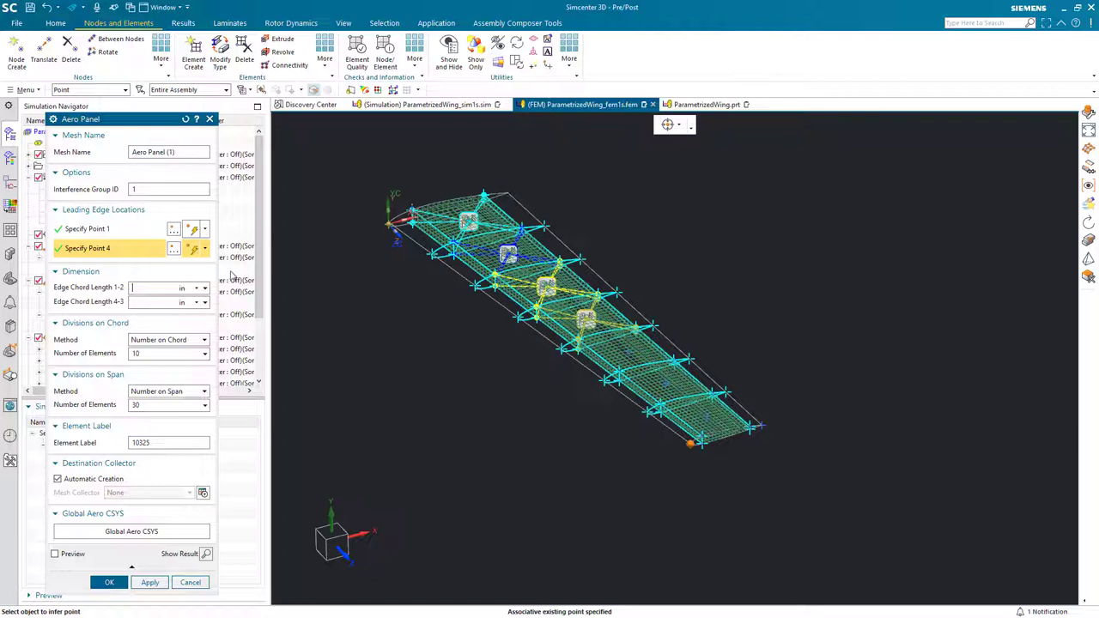
click(206, 289)
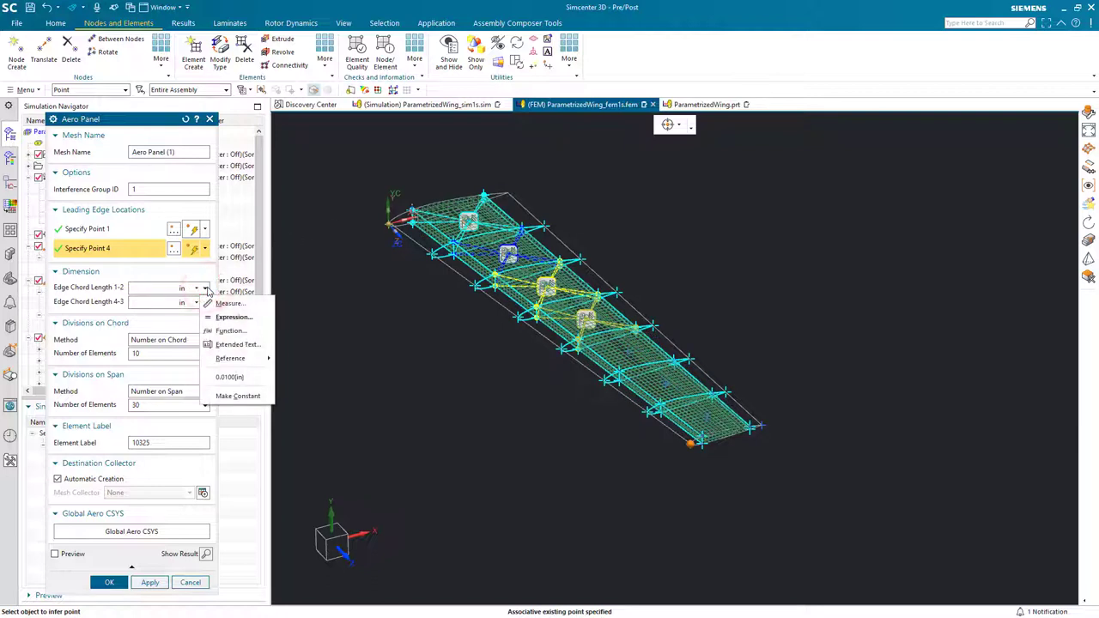
click(225, 317)
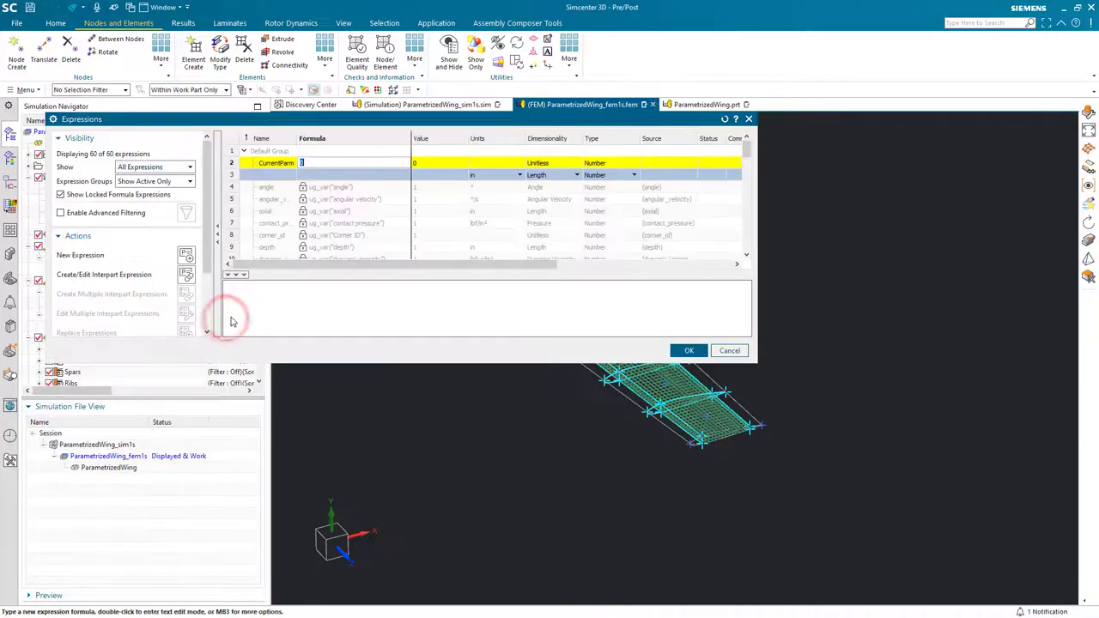
click(185, 274)
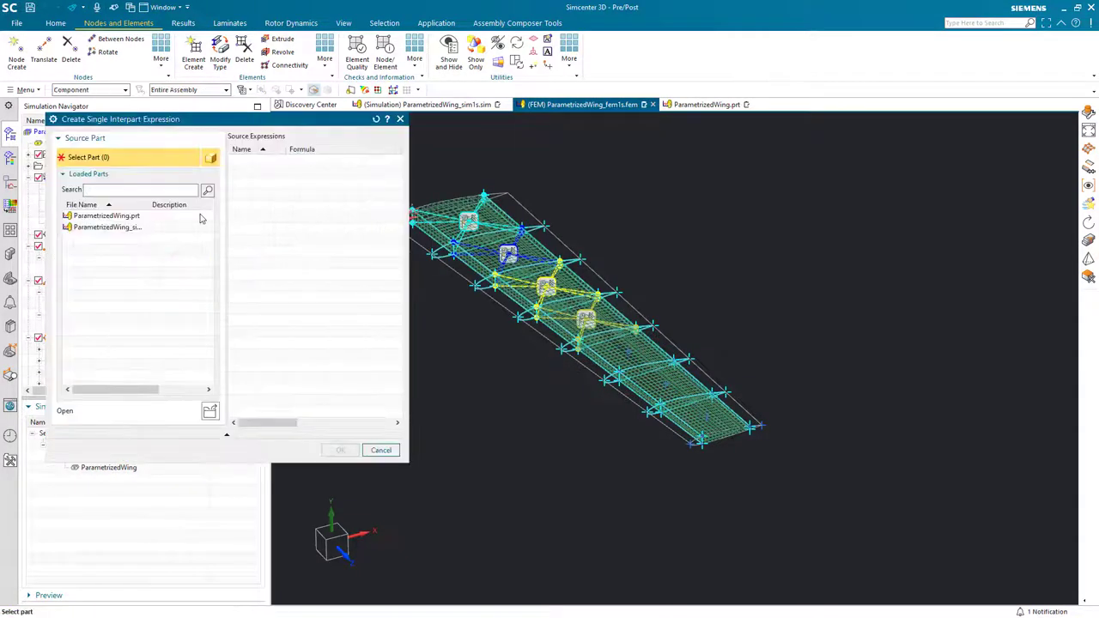
click(129, 217)
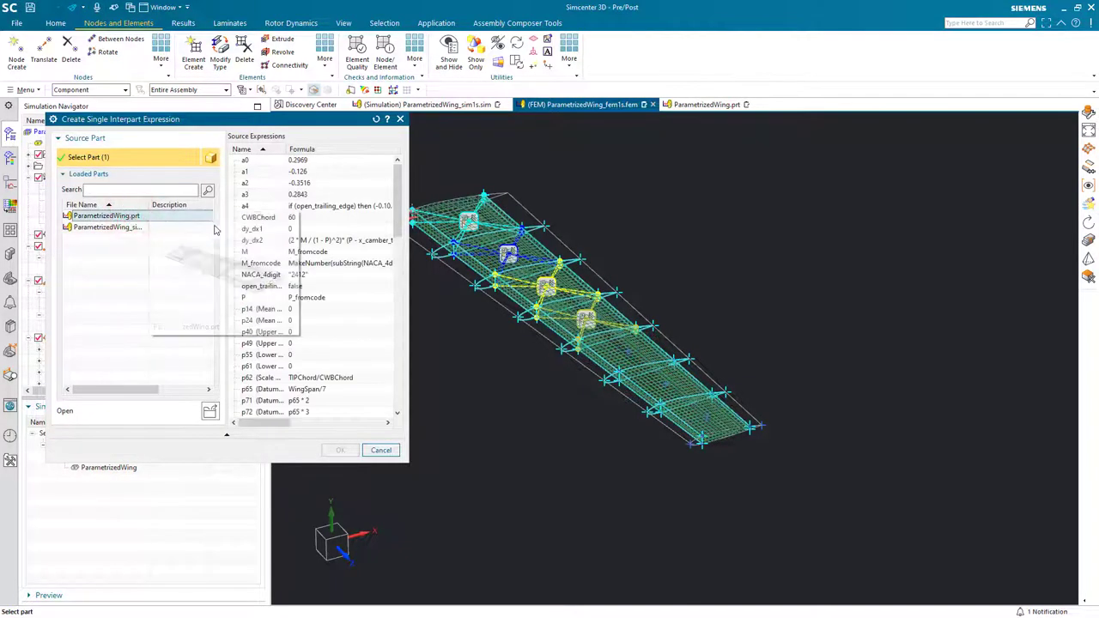
click(293, 219)
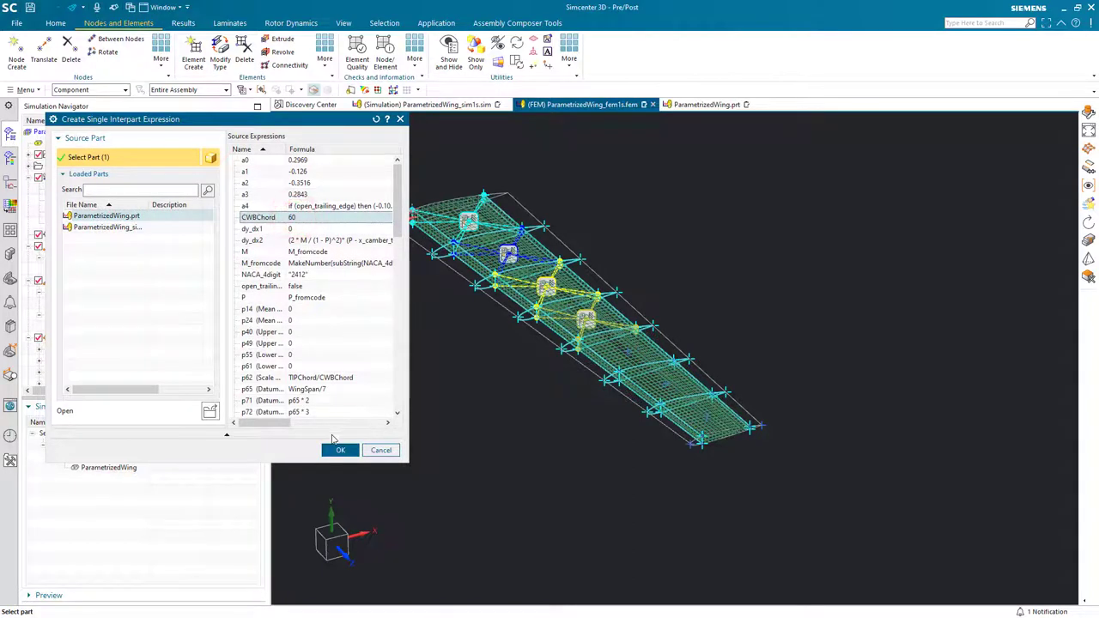
click(339, 451)
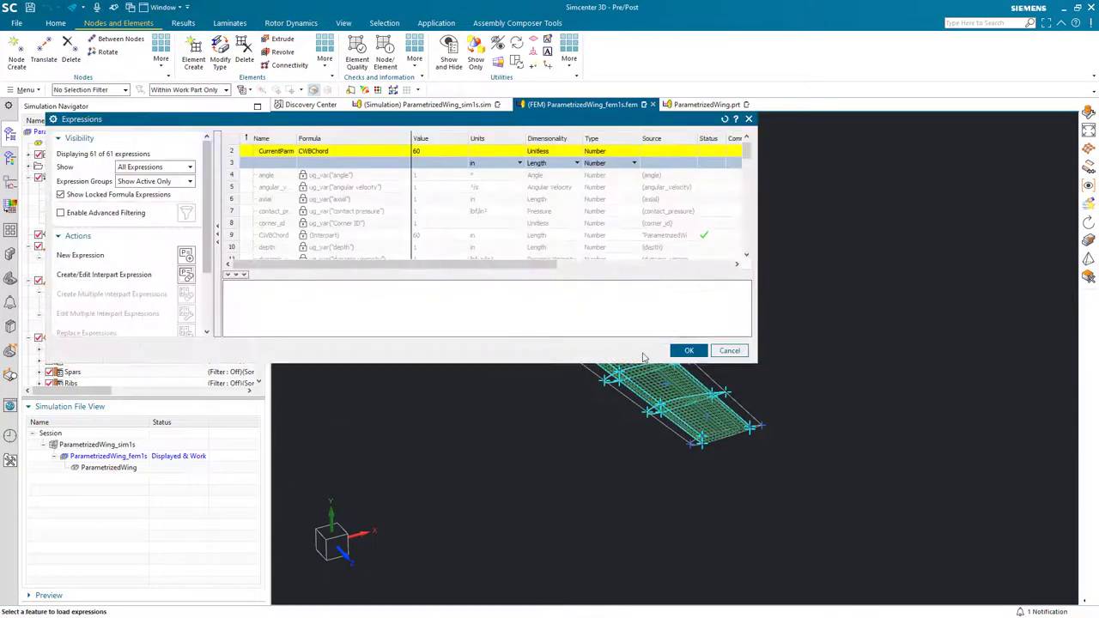
click(689, 350)
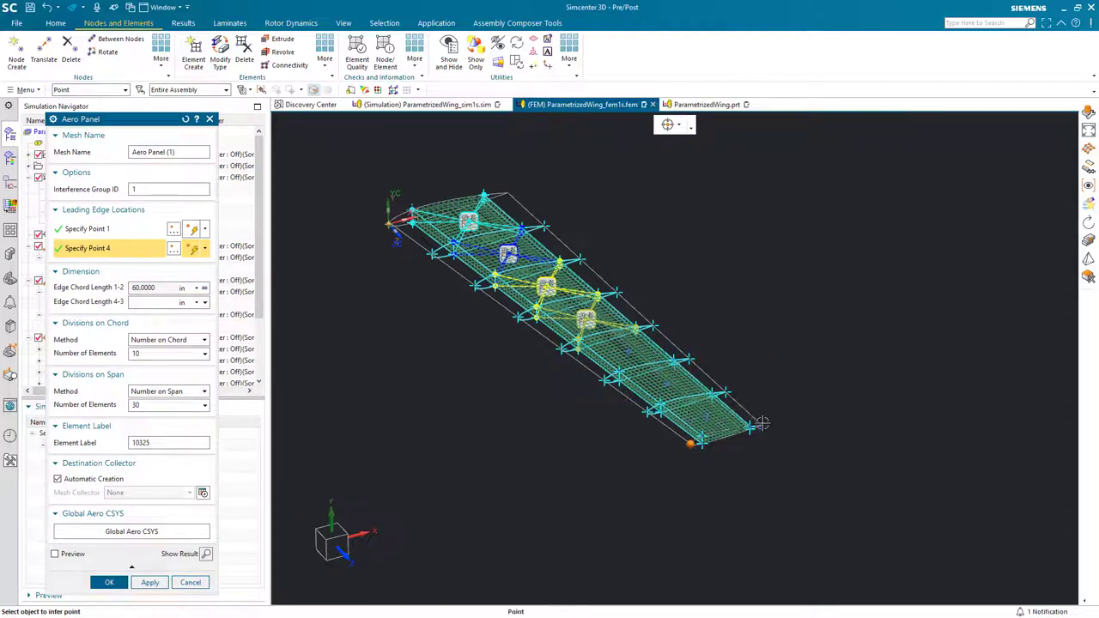
Drive edge chord length 4-3 with an interpart expression linked to TIPChord in ParametrizedWing.prt, and create the aero panel mesh
click(204, 303)
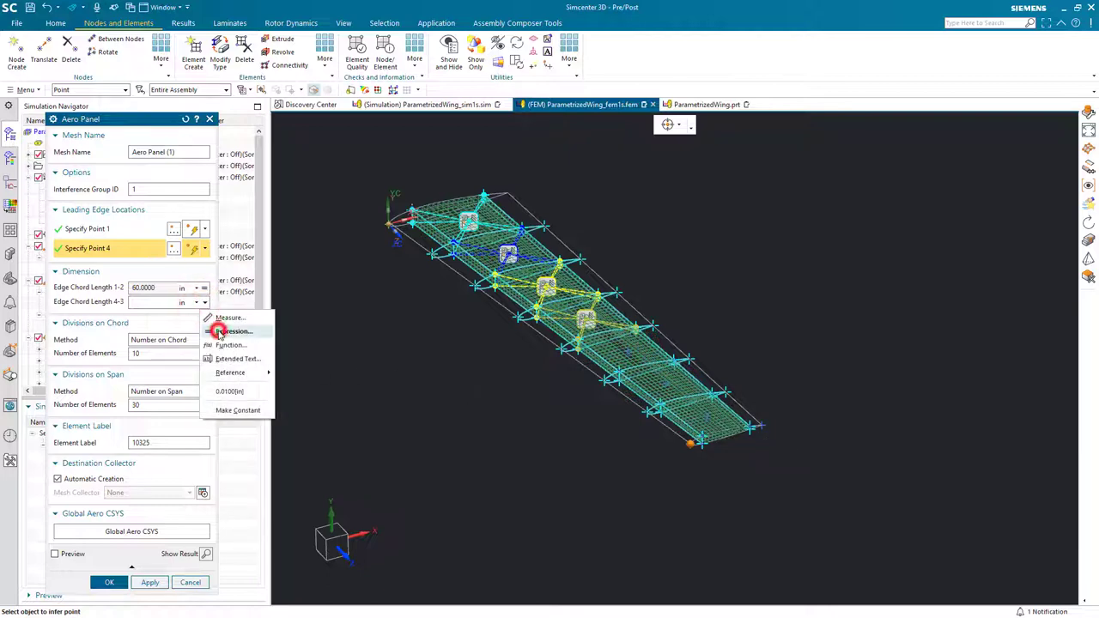
click(225, 331)
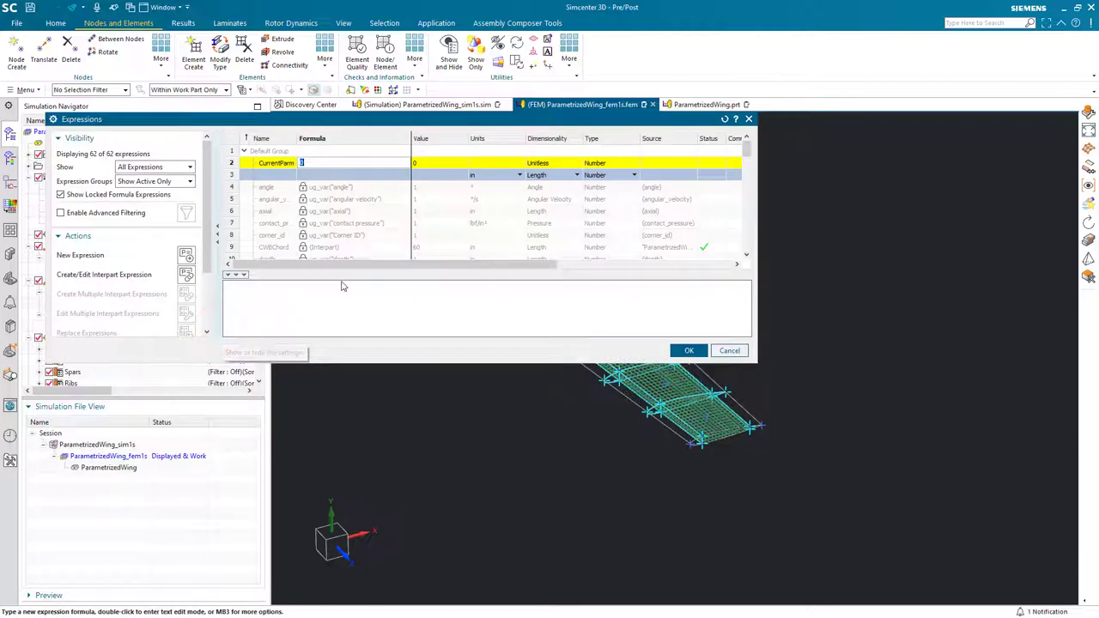
click(183, 275)
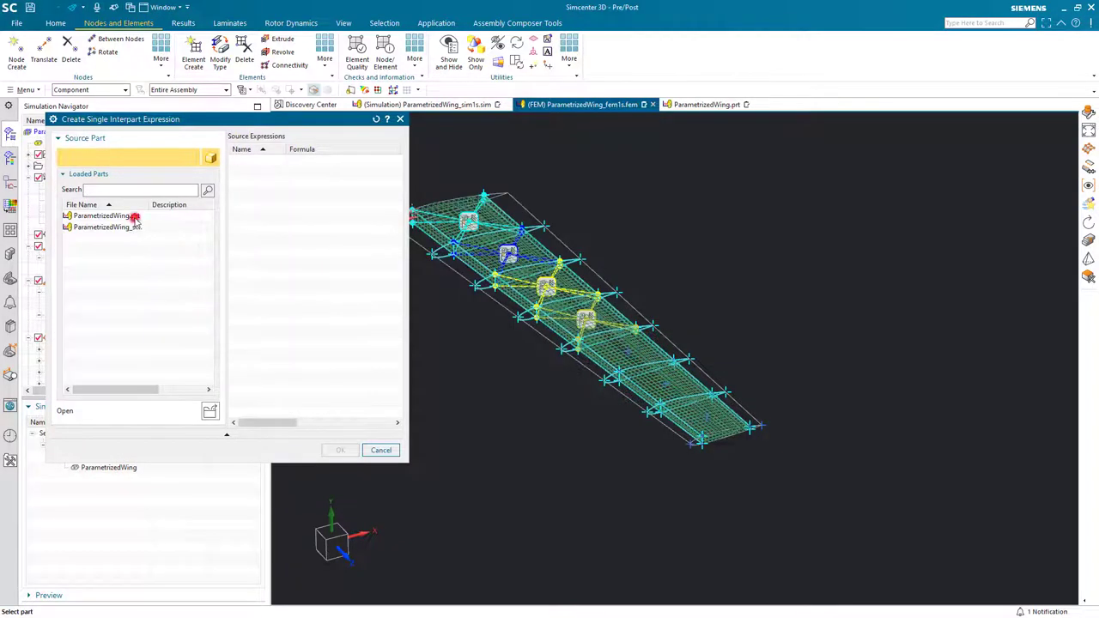
click(134, 216)
click(398, 221)
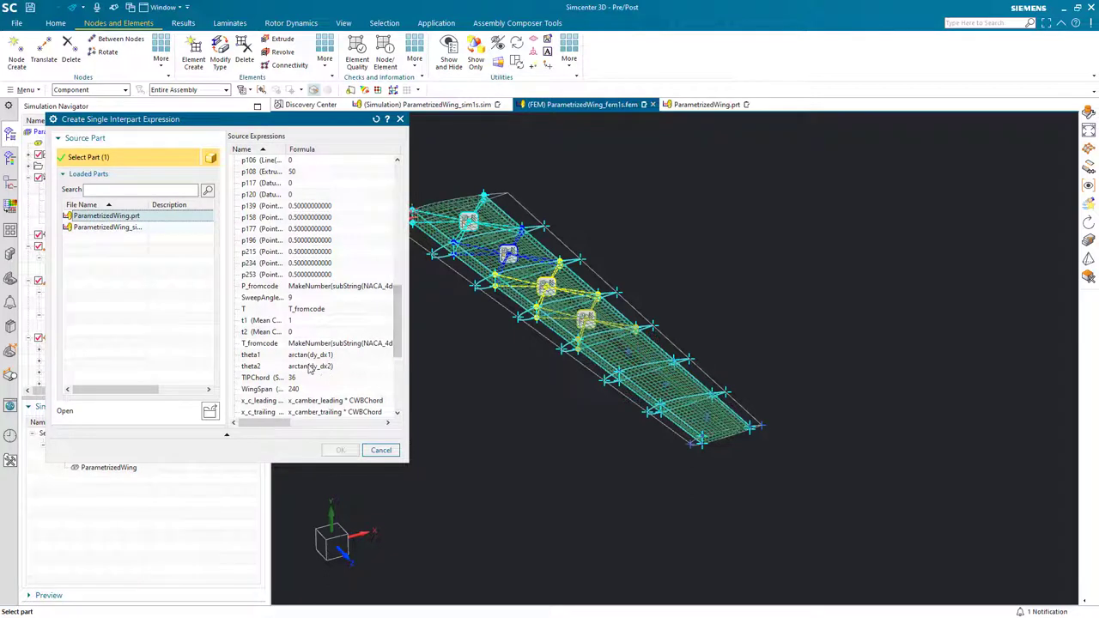
click(292, 377)
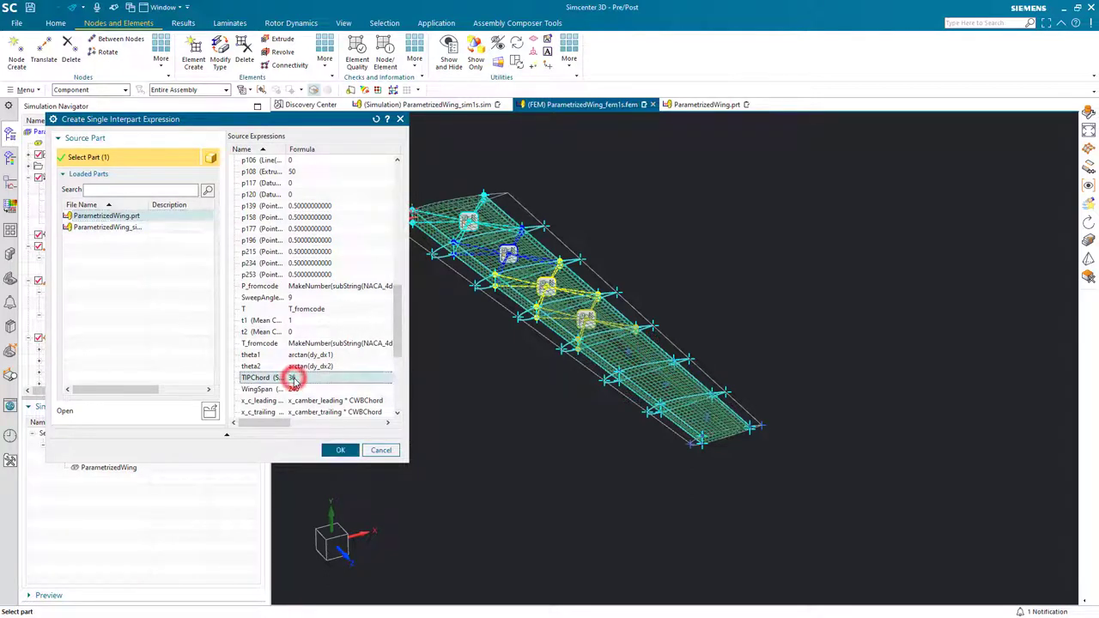
click(342, 450)
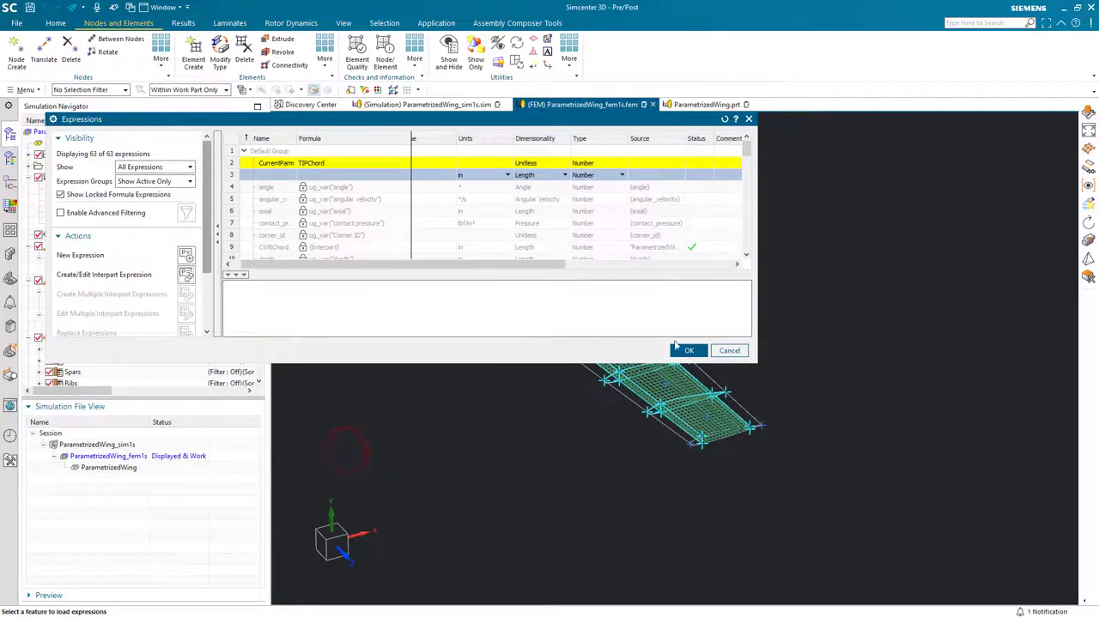
click(689, 351)
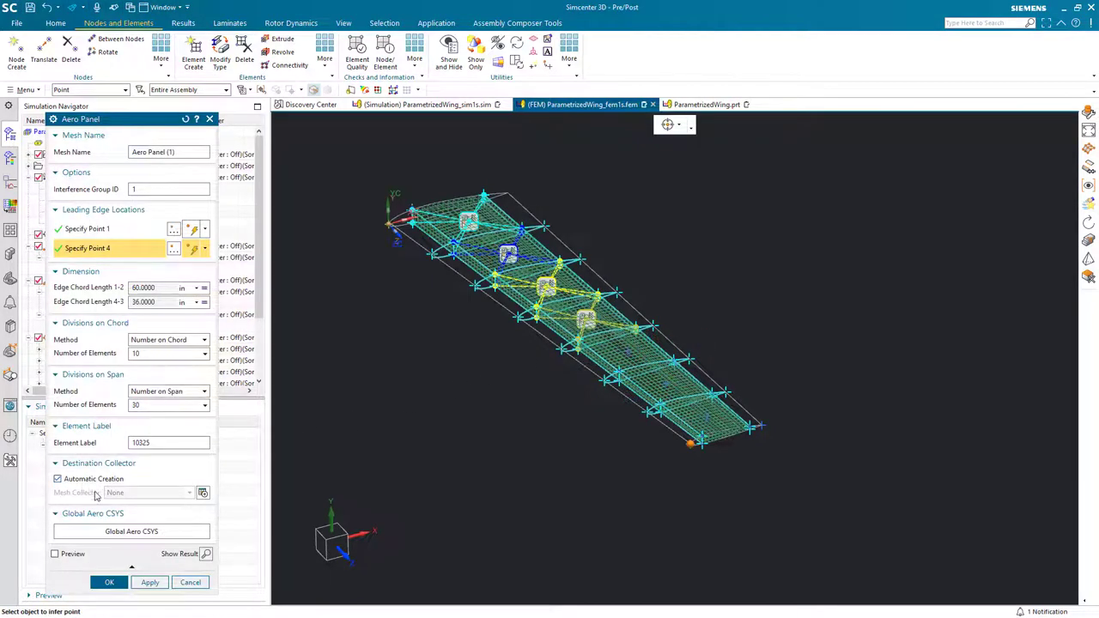
click(109, 582)
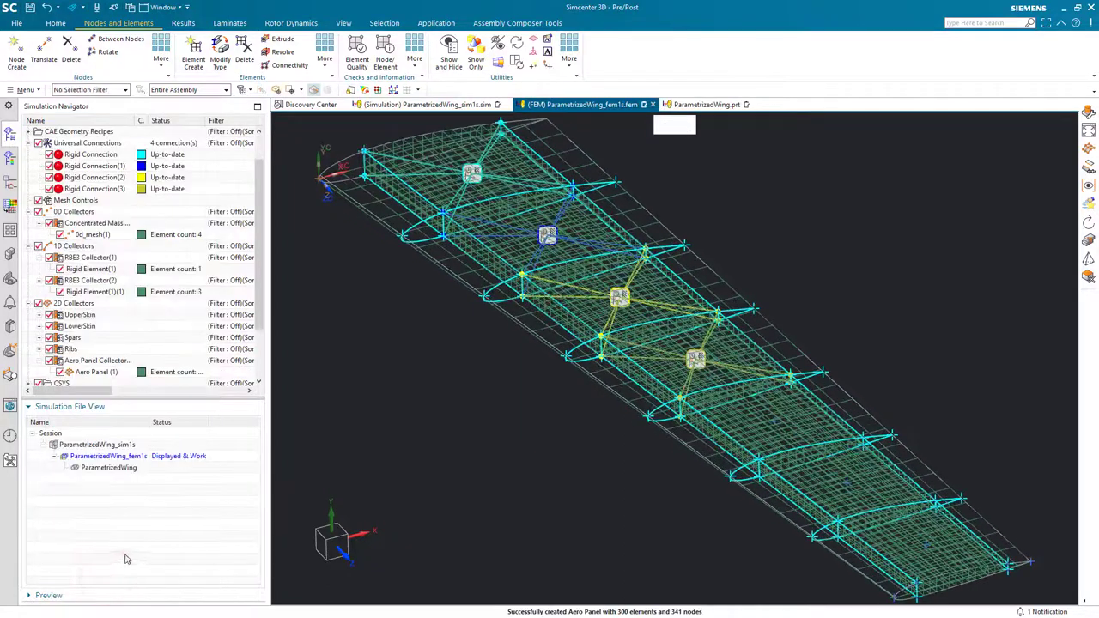
Change the aero panel collector's mesh color to cyan and switch the wing display to shaded
scroll(77, 351, down, 1)
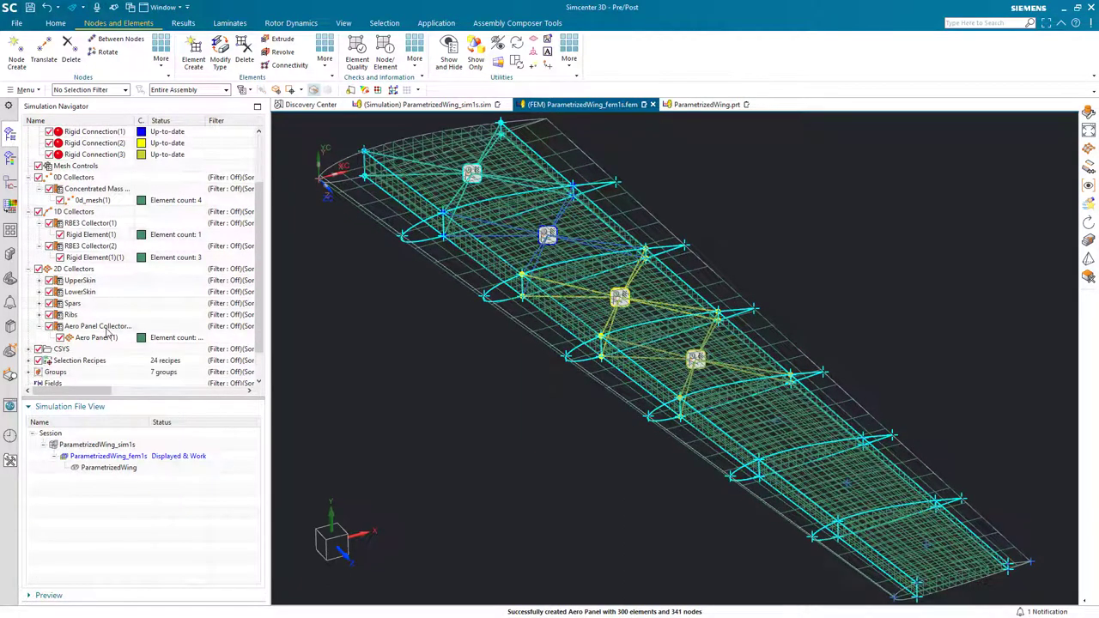
right_click(110, 327)
click(137, 365)
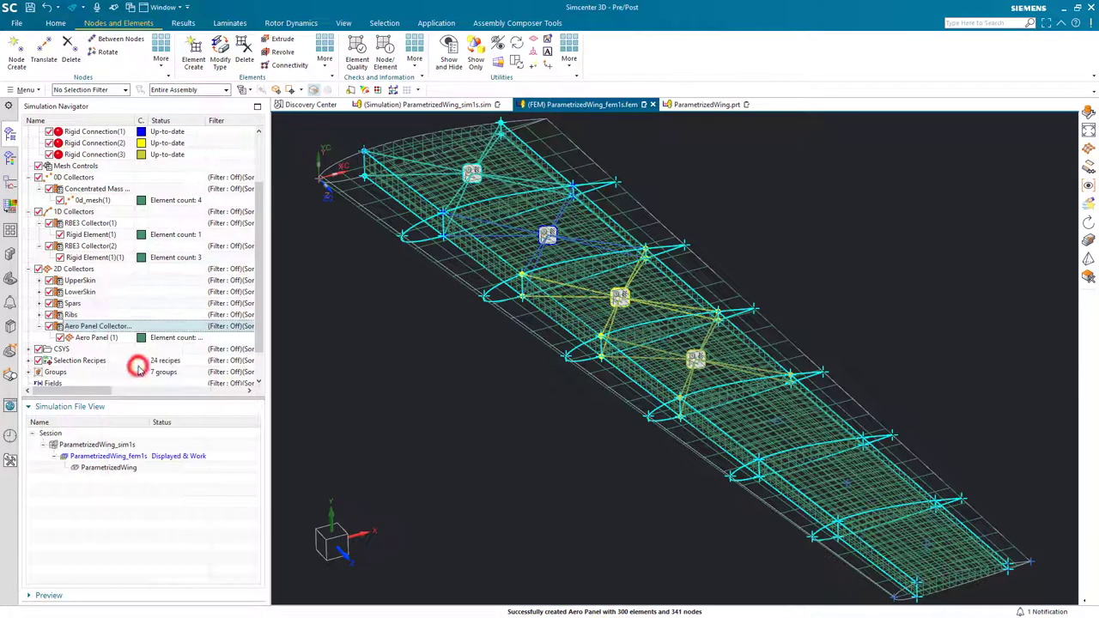
click(189, 169)
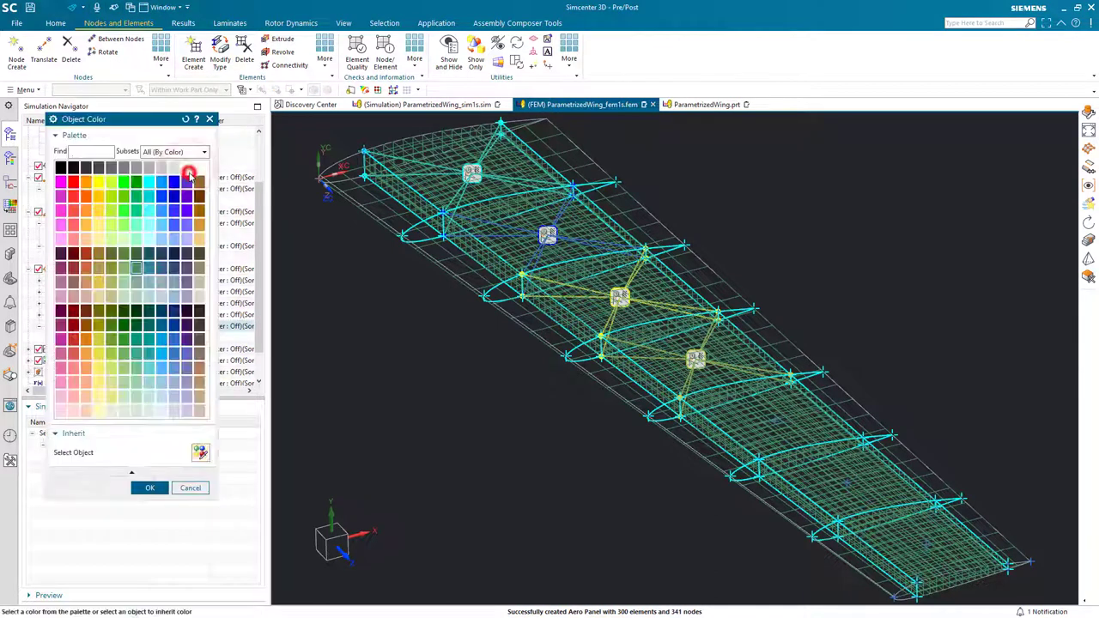
click(149, 182)
click(148, 489)
click(113, 366)
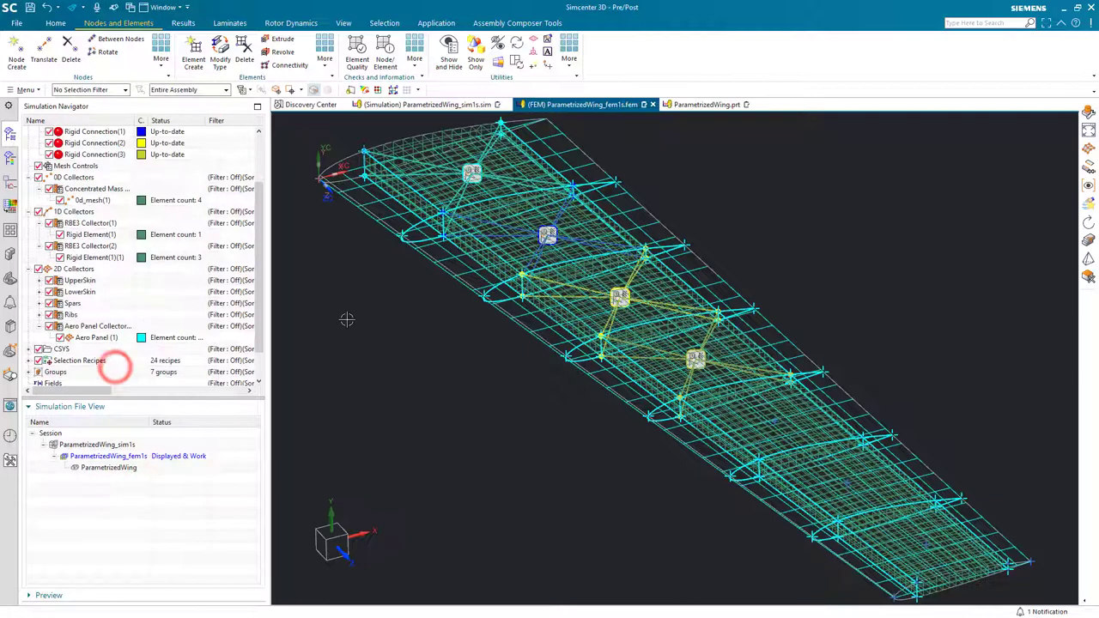
right_drag(346, 320, 357, 298)
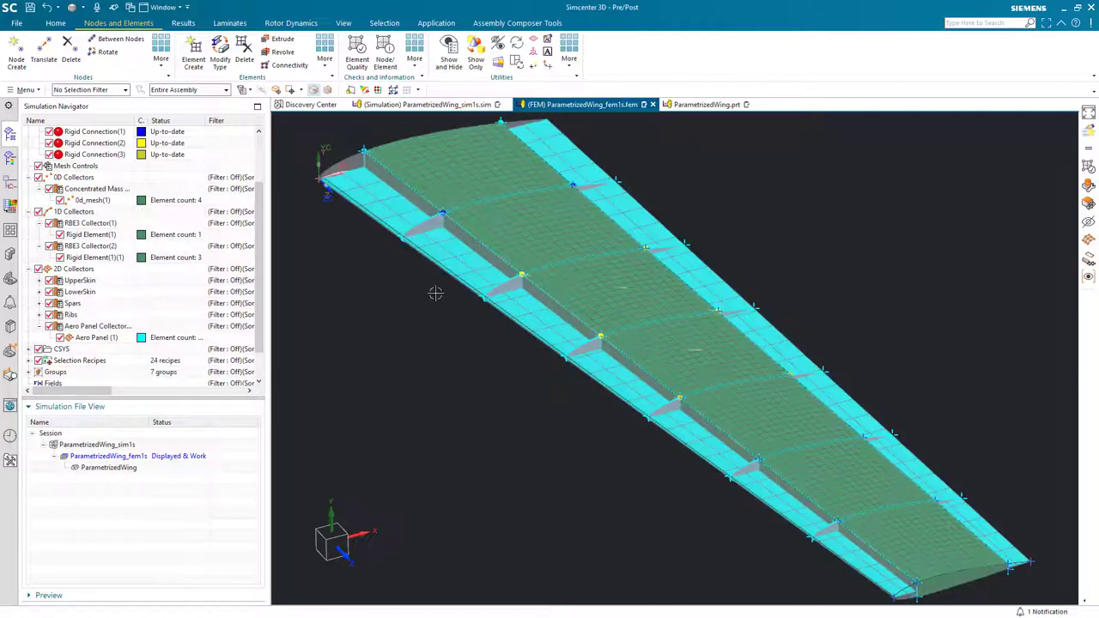
scroll(435, 294, down, 2)
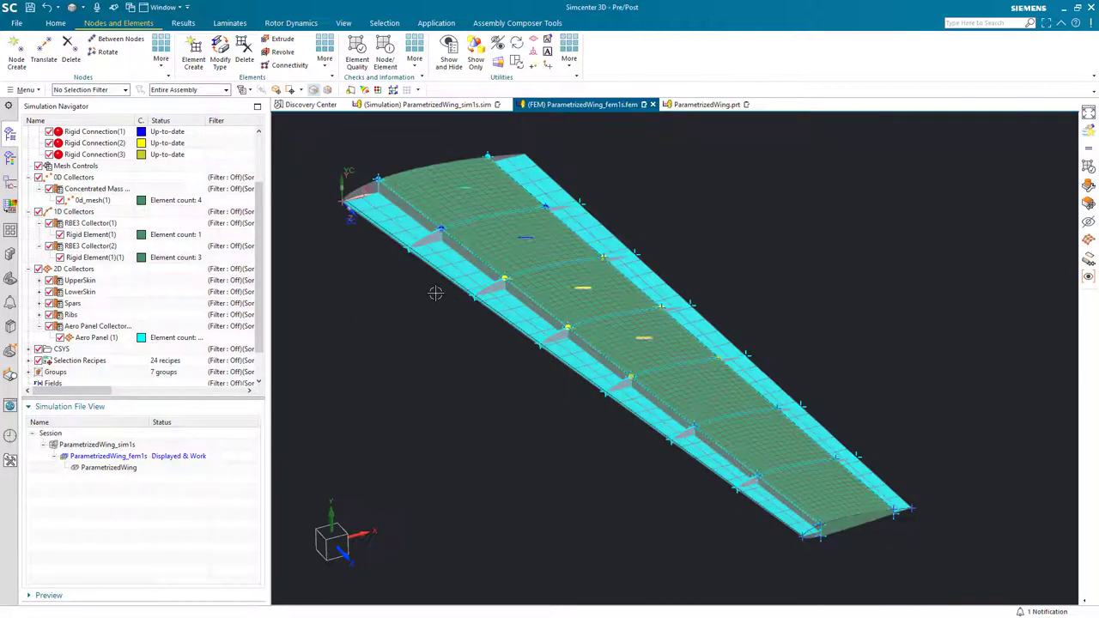
Create an aeroelastic solution named flutter with type SOL 145 Aeroelastic Flutter in the ParametrizedWing_sim1s simulation
click(459, 106)
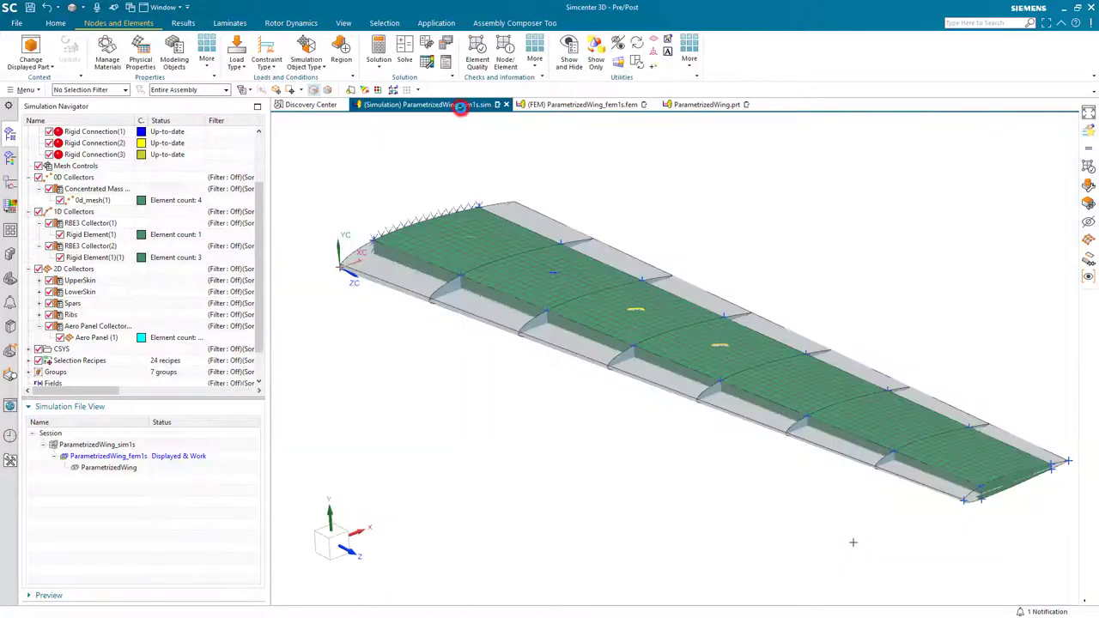
right_click(97, 135)
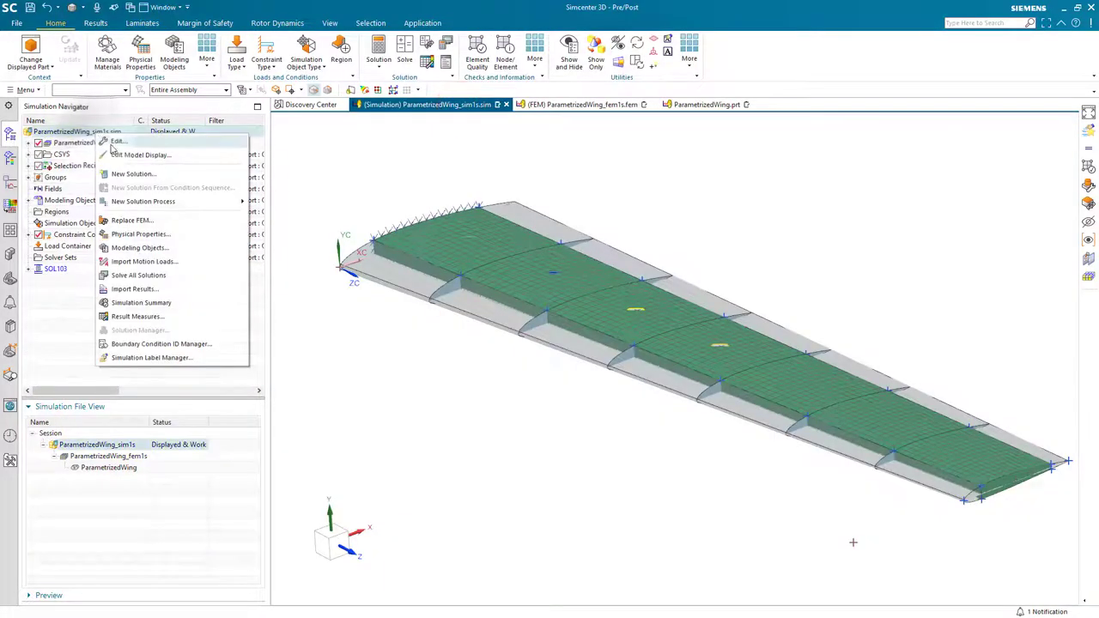
click(131, 173)
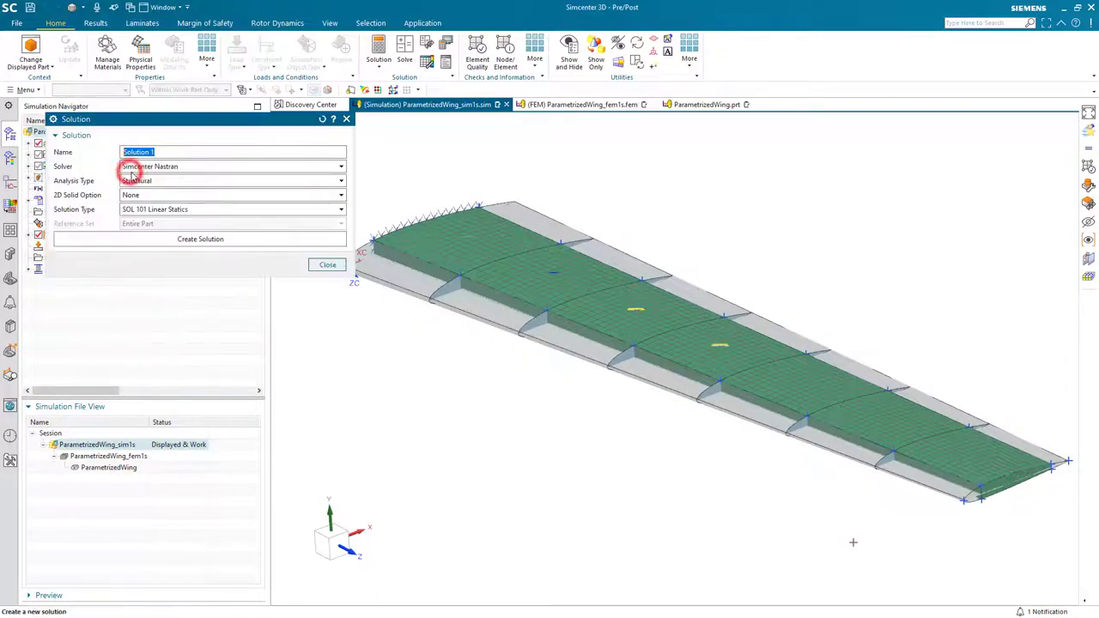
click(220, 182)
click(188, 260)
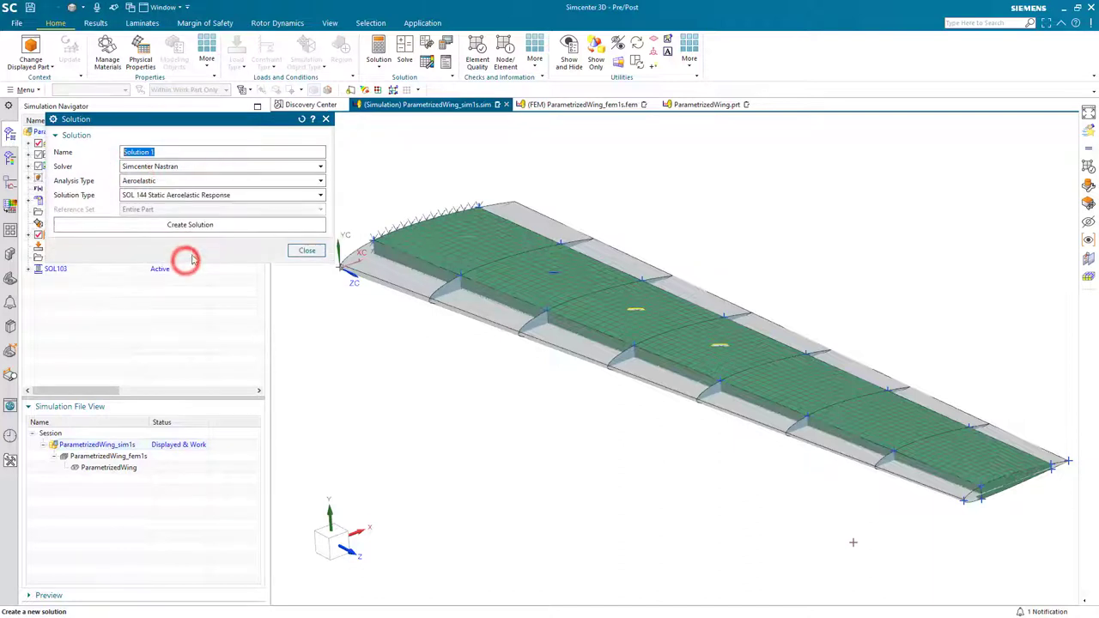
click(256, 195)
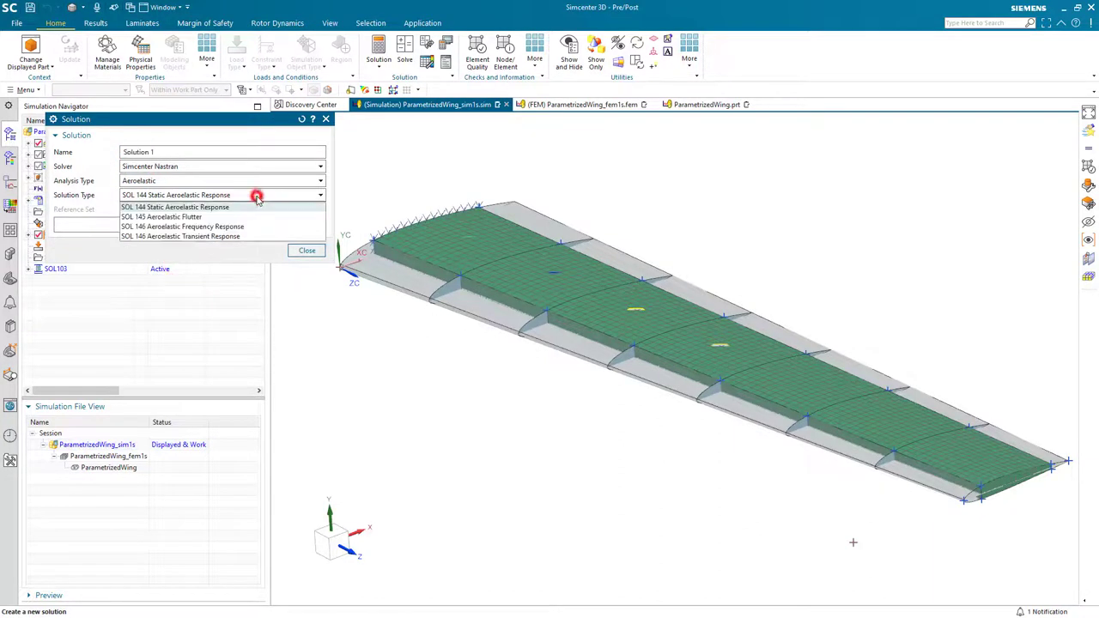
click(229, 216)
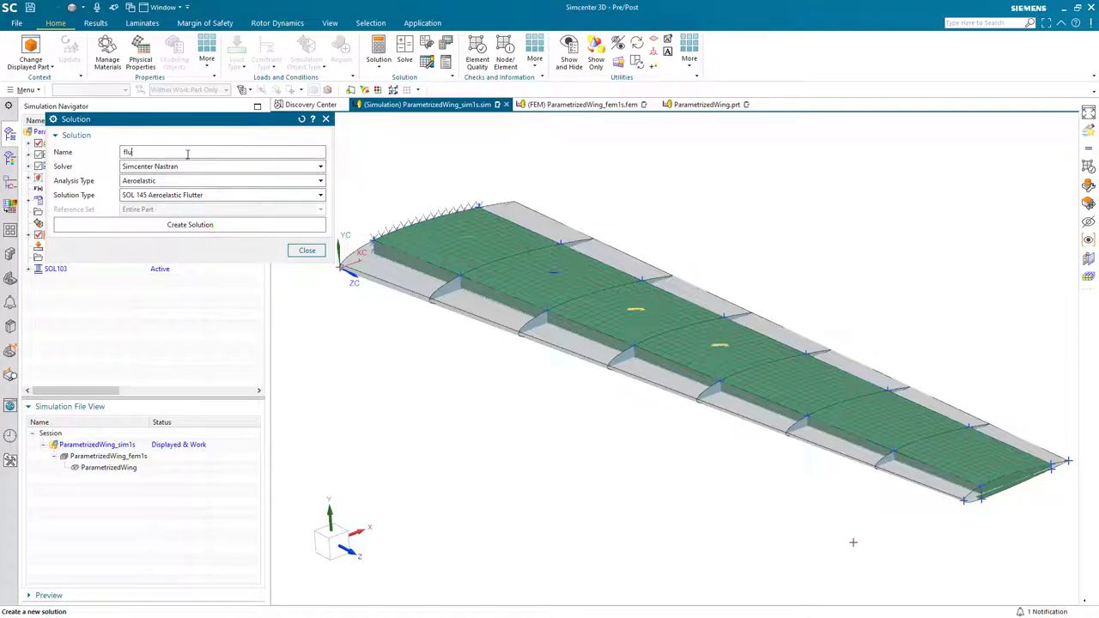
click(219, 224)
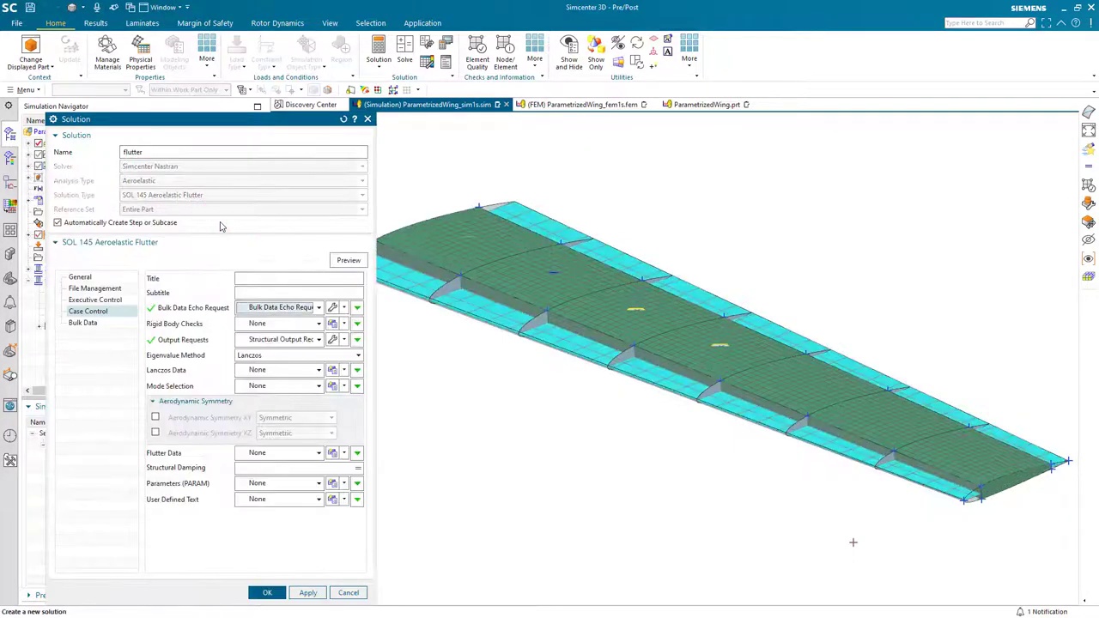
Create an aerodynamic parameters object in the flutter solution's bulk data and drive its reference chord length with the CWBChord expression
click(85, 322)
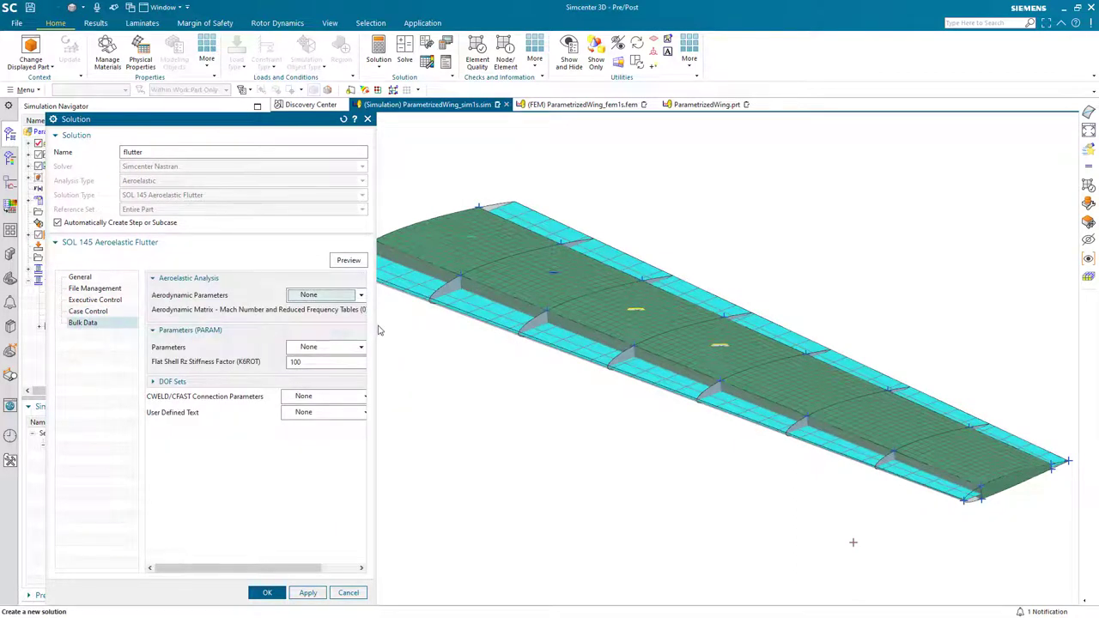
drag(376, 323, 460, 316)
click(413, 295)
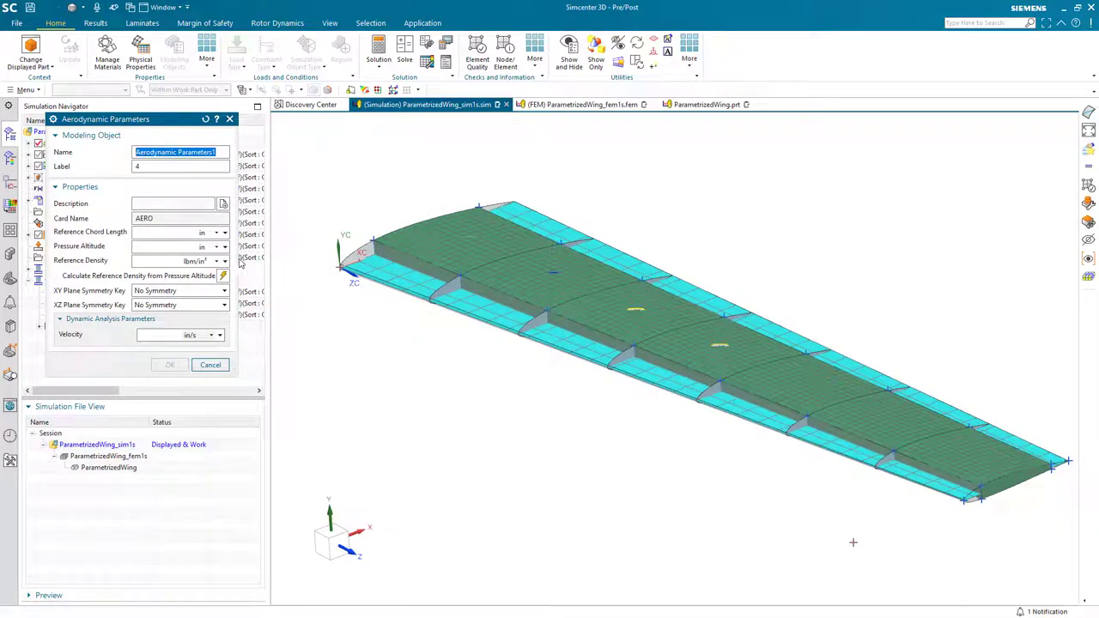
click(223, 234)
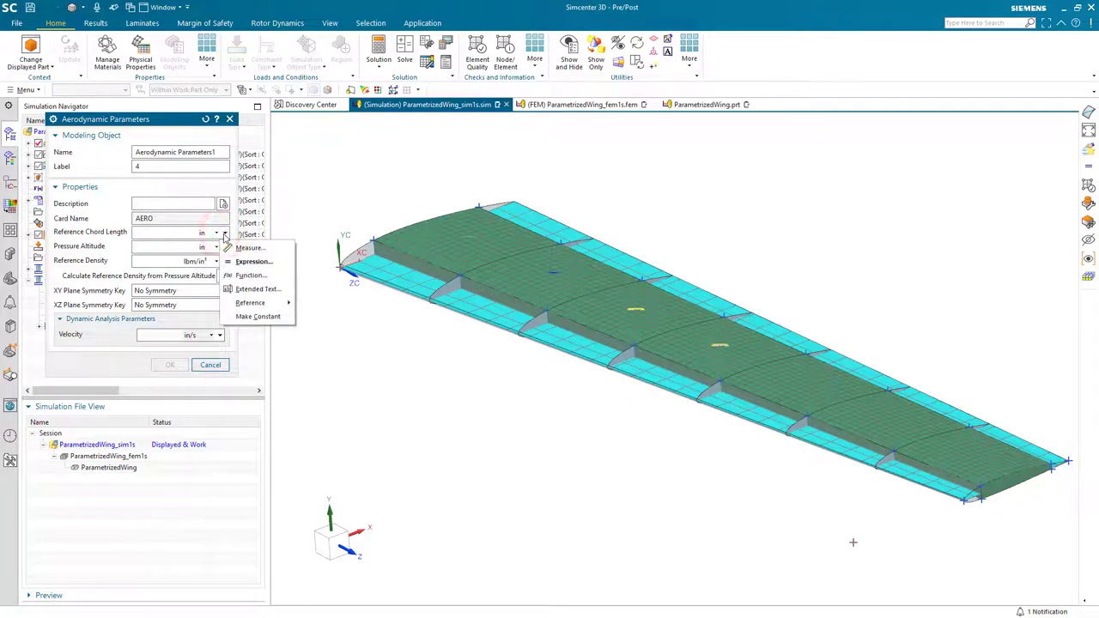
click(248, 261)
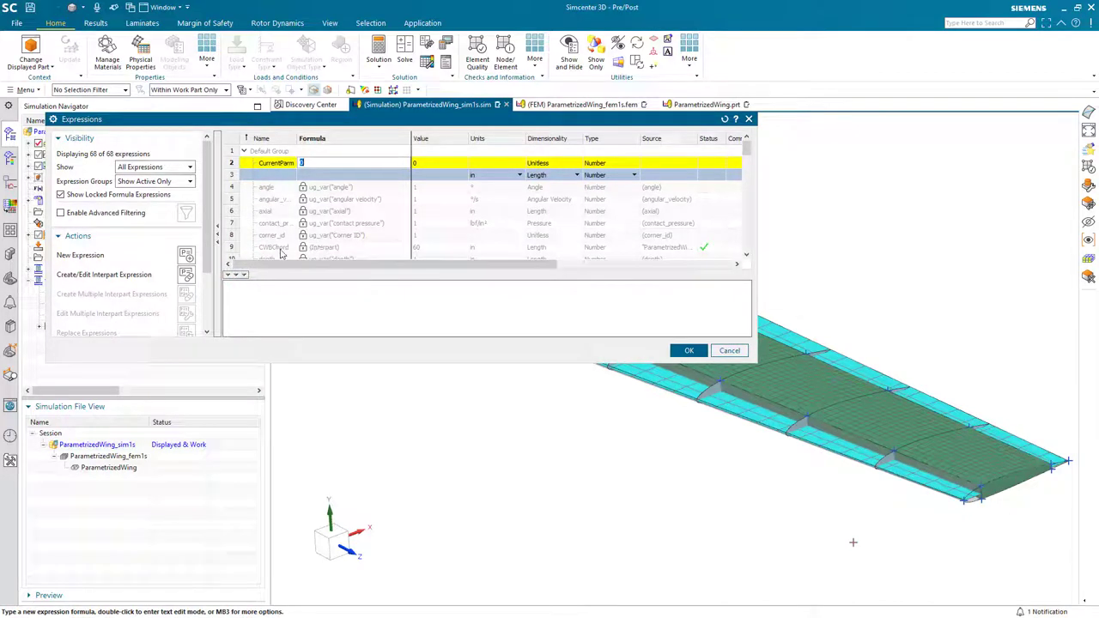
click(293, 252)
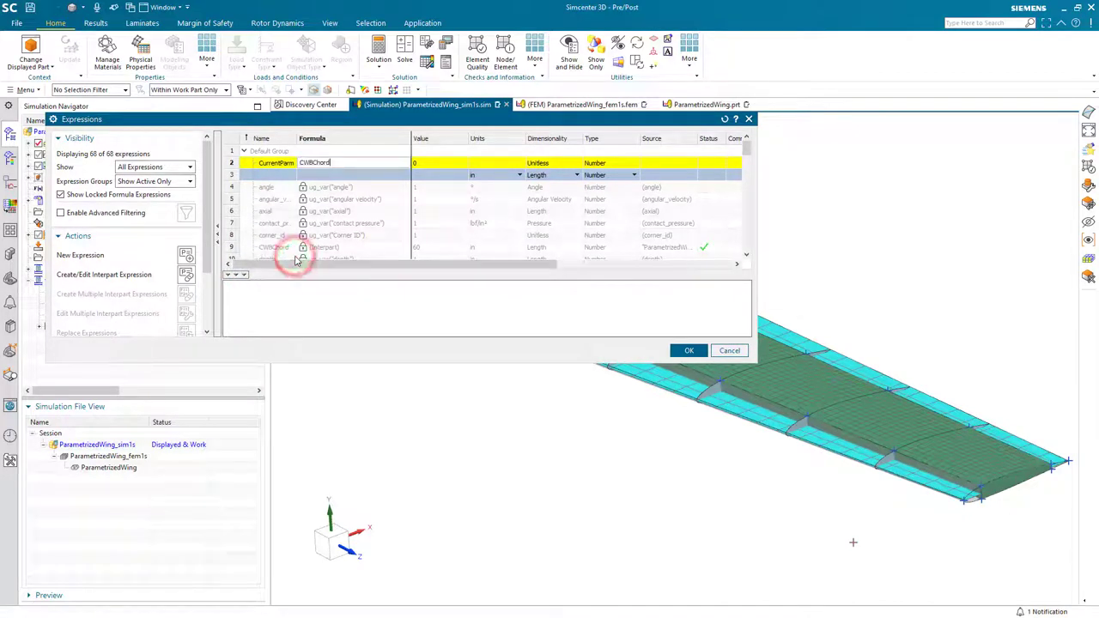
click(689, 350)
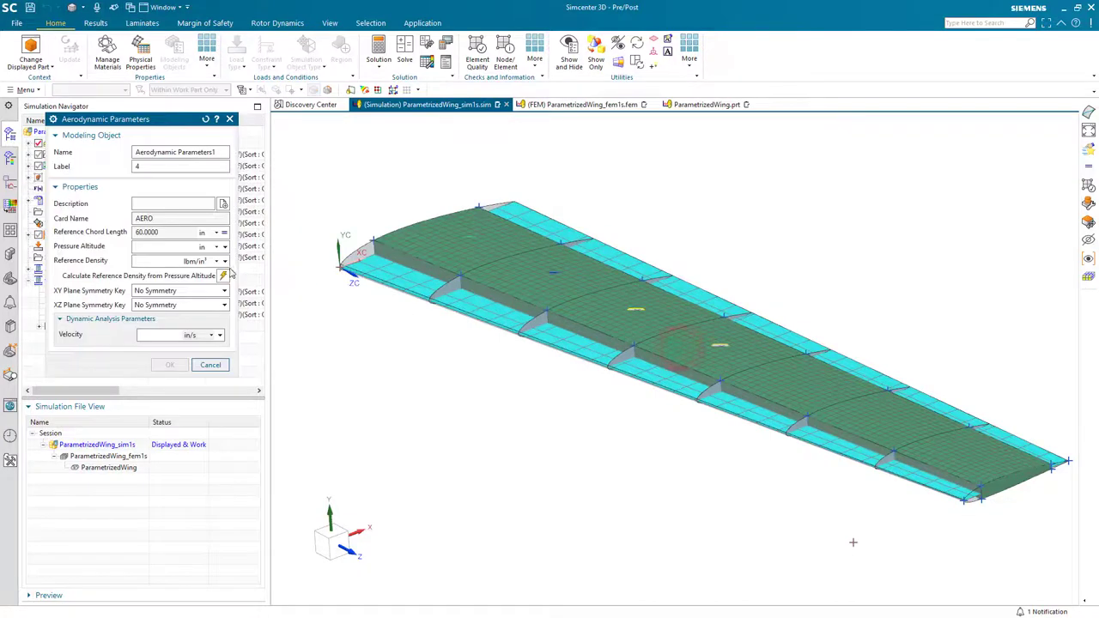
Set the pressure altitude to 0, calculate the reference density from it, and accept the aerodynamic parameters
click(159, 248)
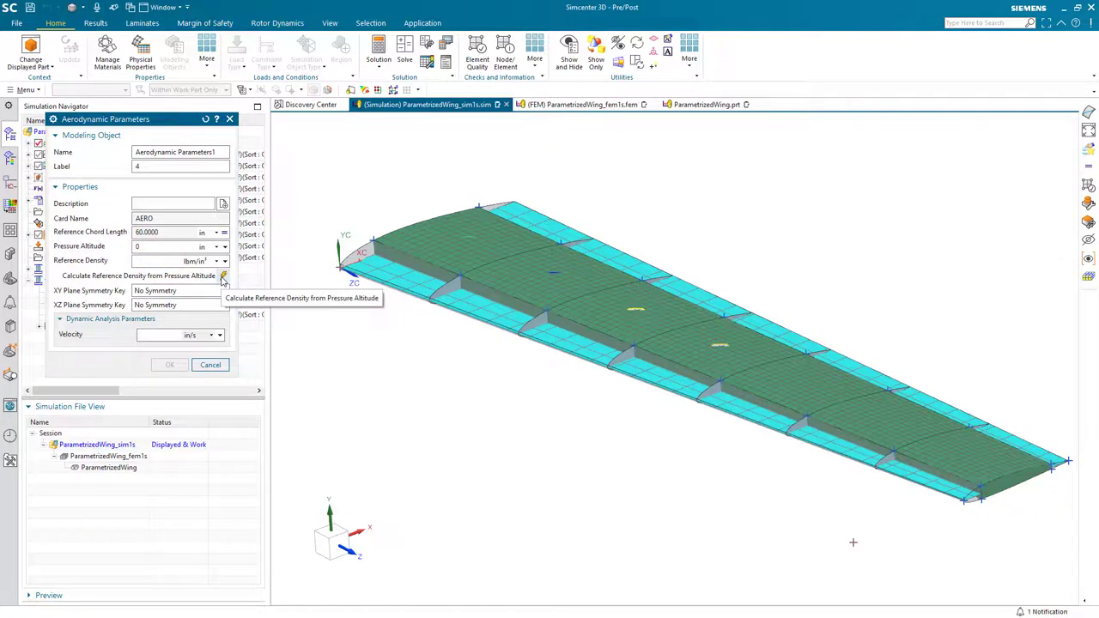
click(222, 277)
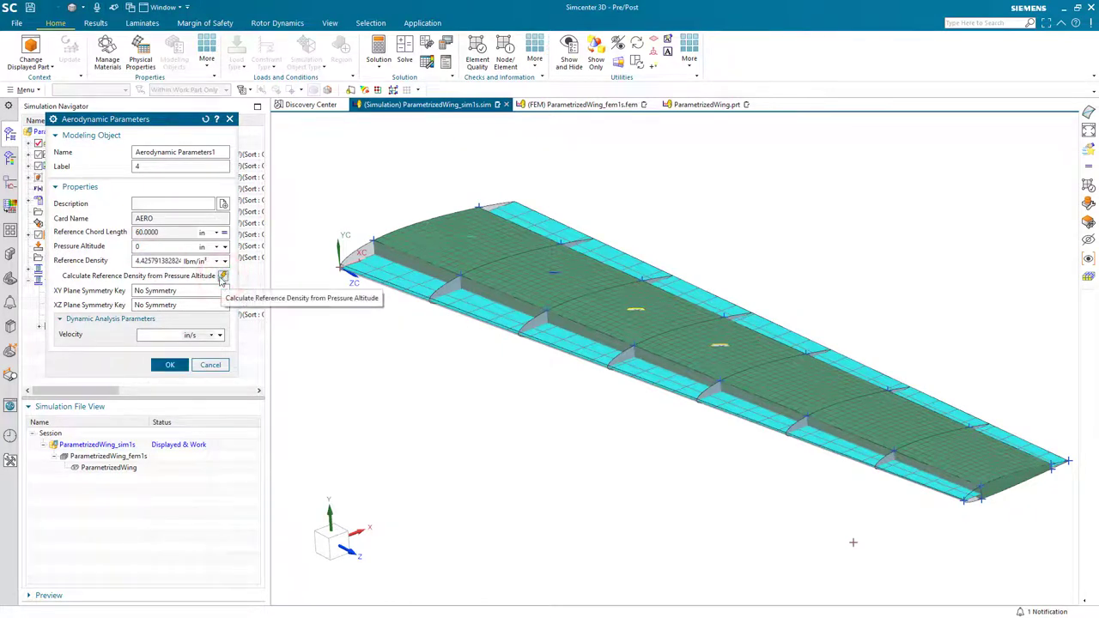
click(171, 365)
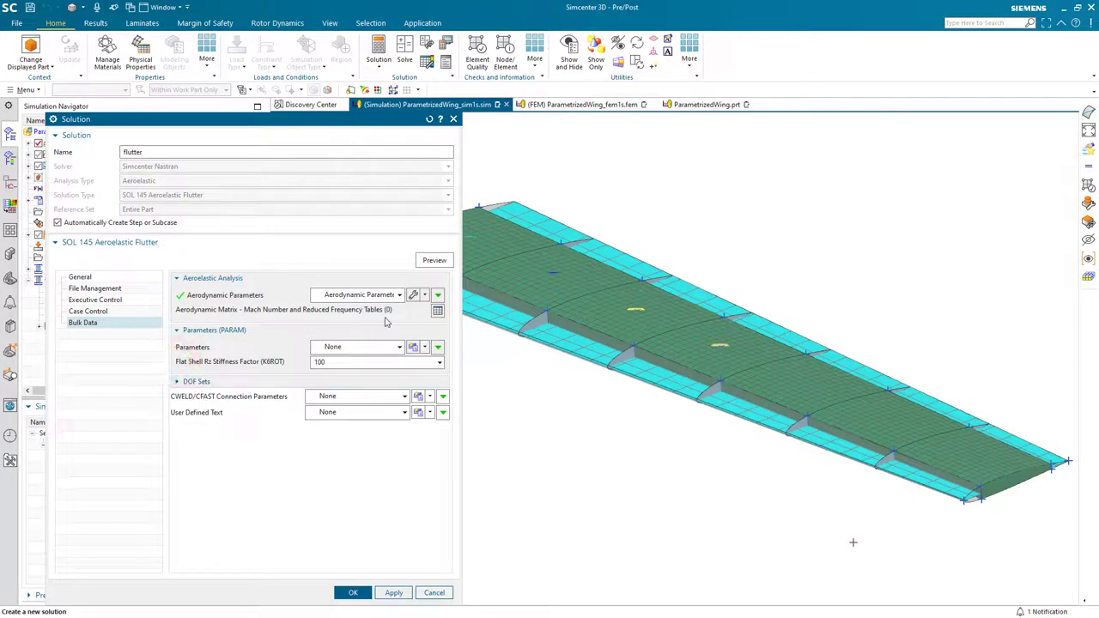
Create and assign an aerodynamic matrix table with Mach number .7 and reduced frequencies .001, .01, .05, .1, .2, .5, 1, 2, 5 and 10
click(437, 311)
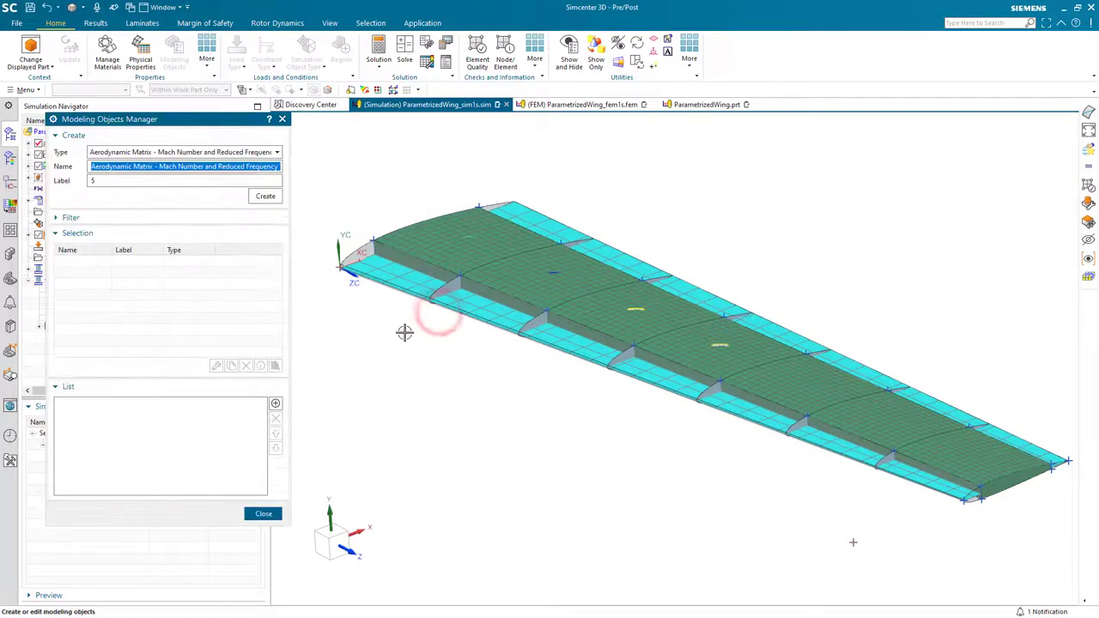
click(277, 198)
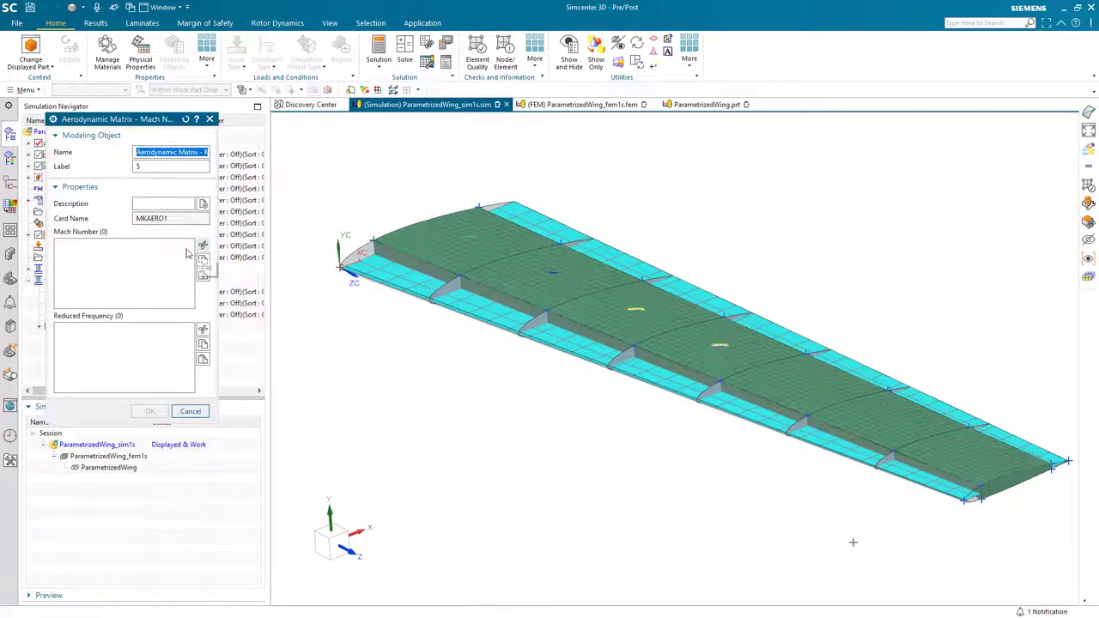
click(160, 250)
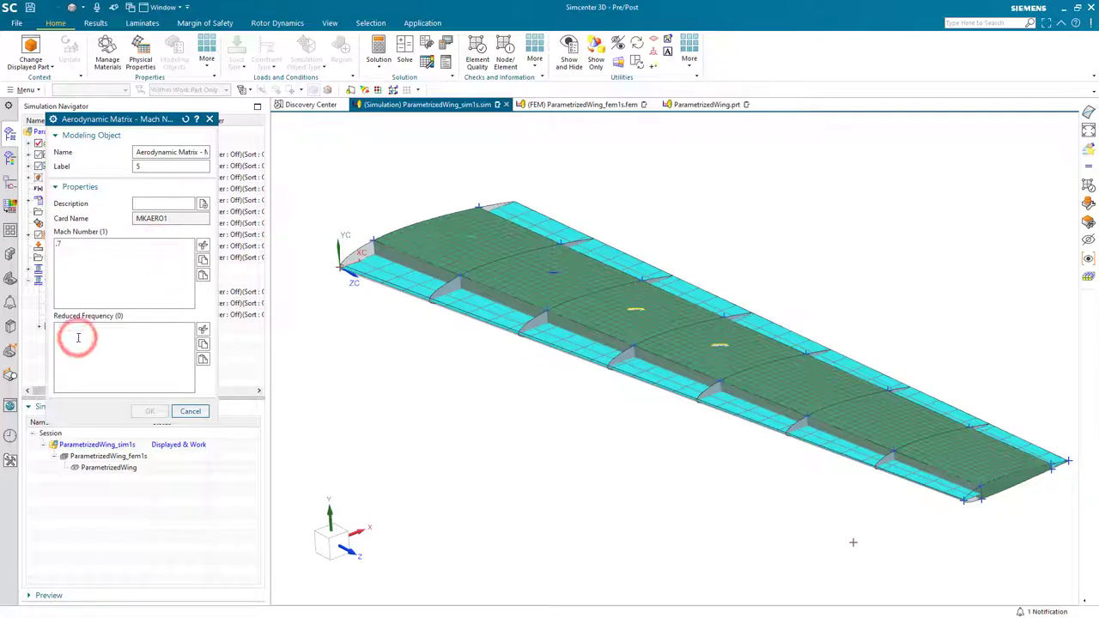
text(1)
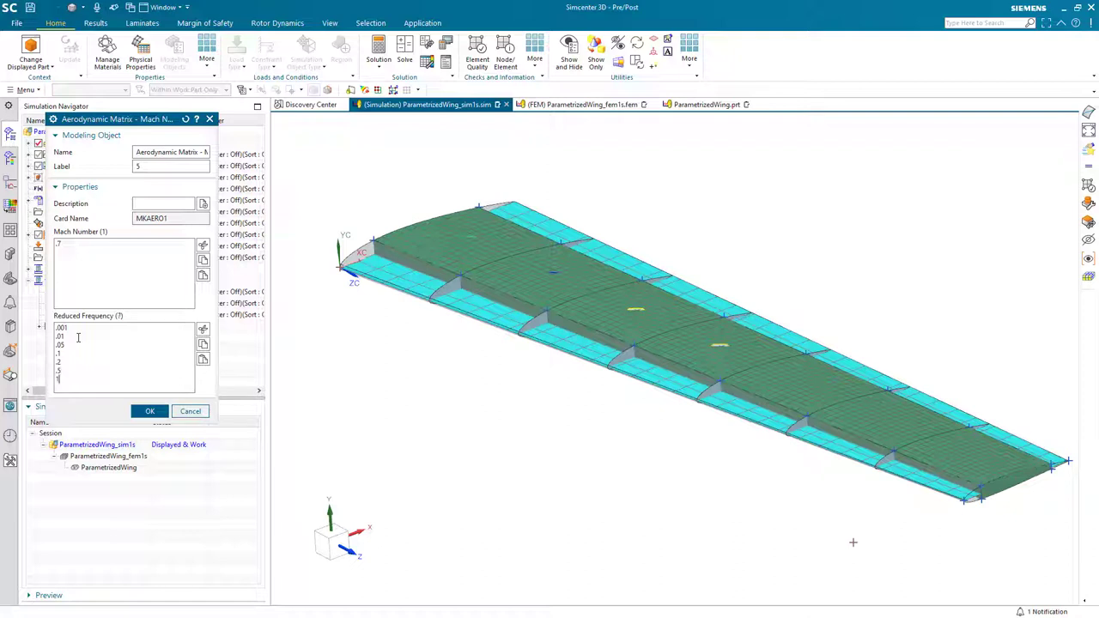
key(Return)
text(5)
key(Return)
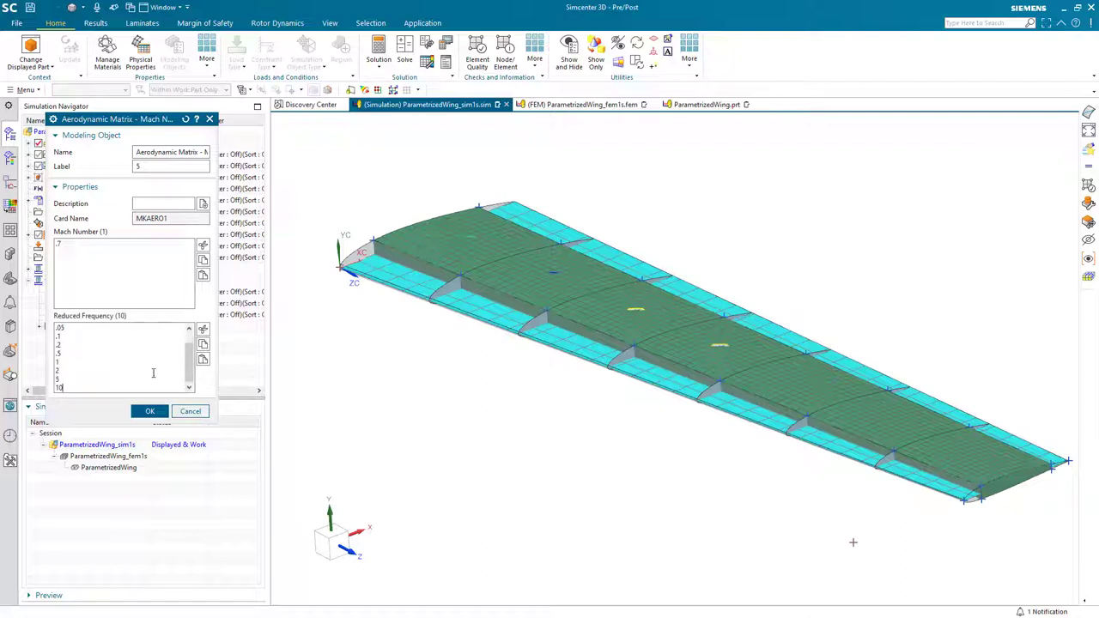
click(149, 411)
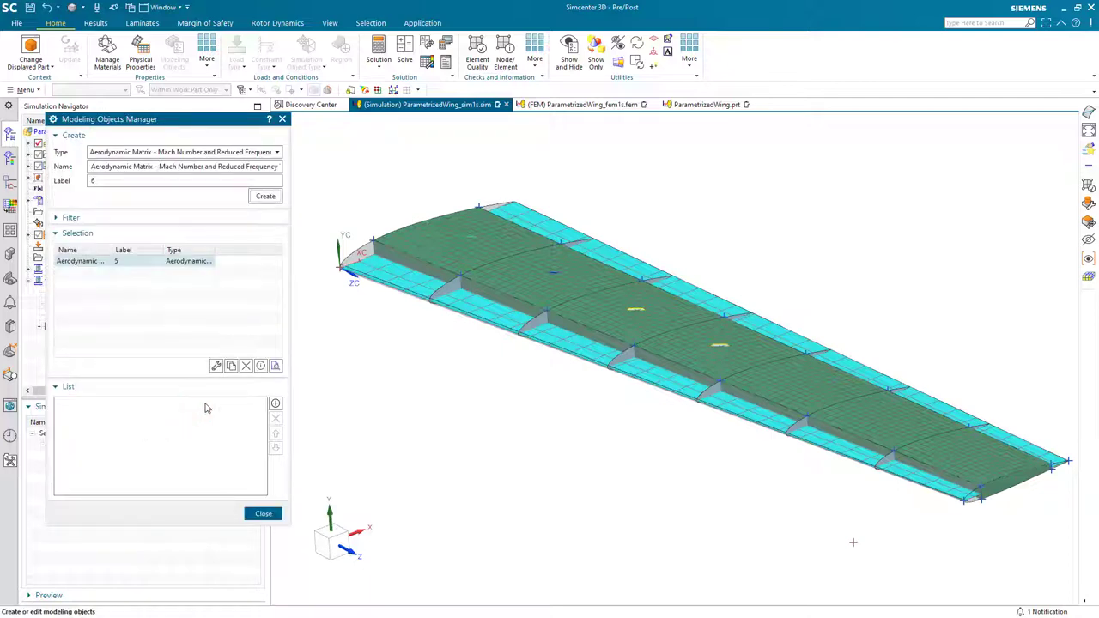
click(276, 404)
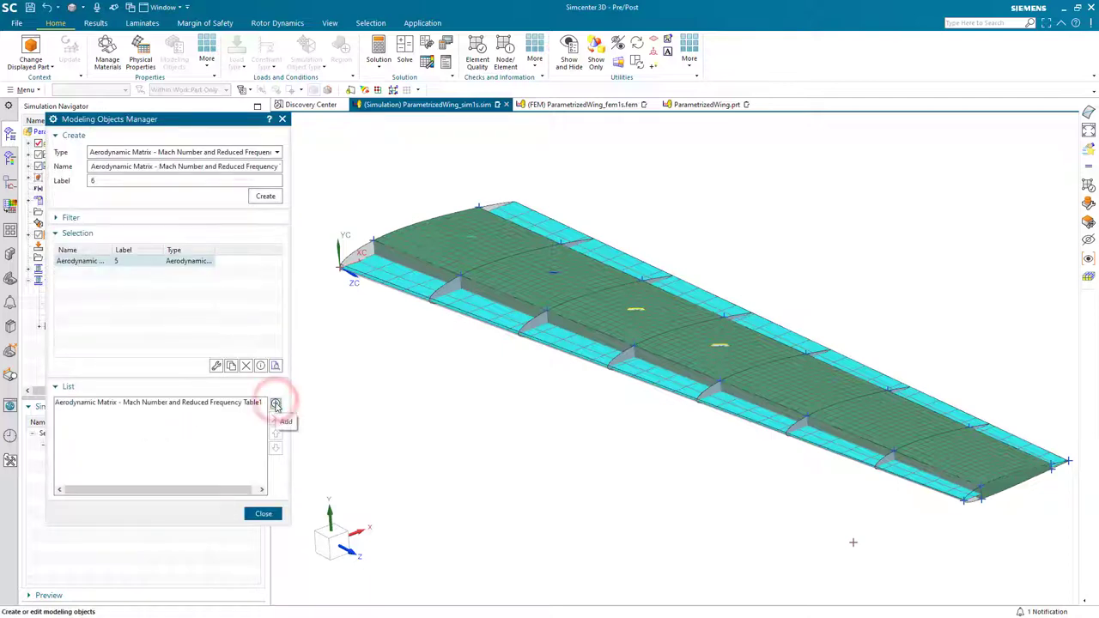
click(264, 515)
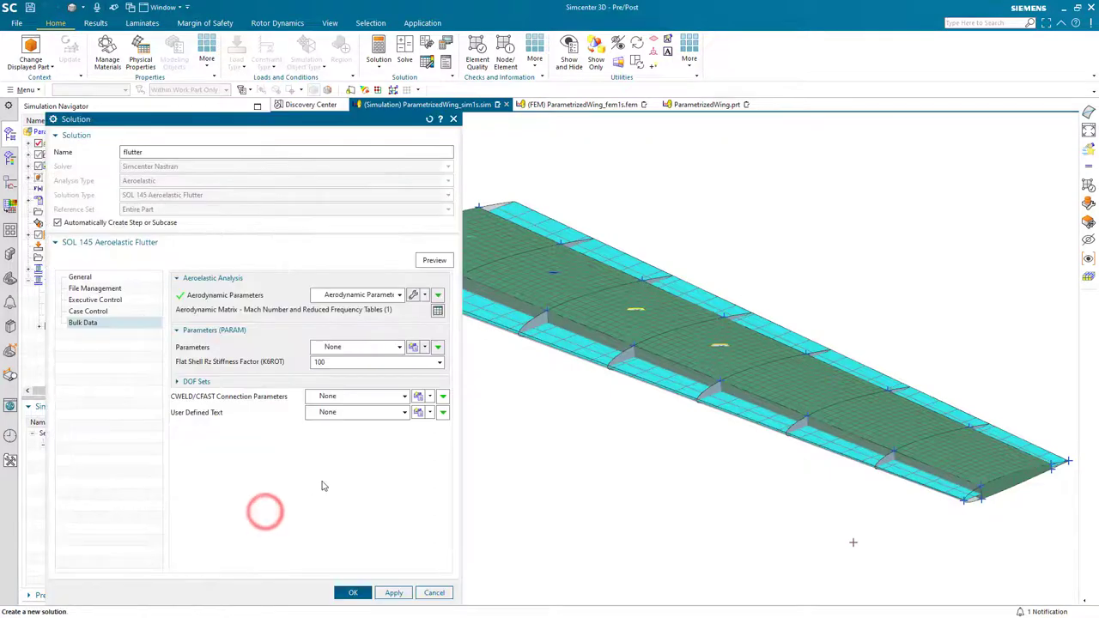
Start a flutter data object in the solution's case control and set its flutter analysis method to PK Method
click(93, 311)
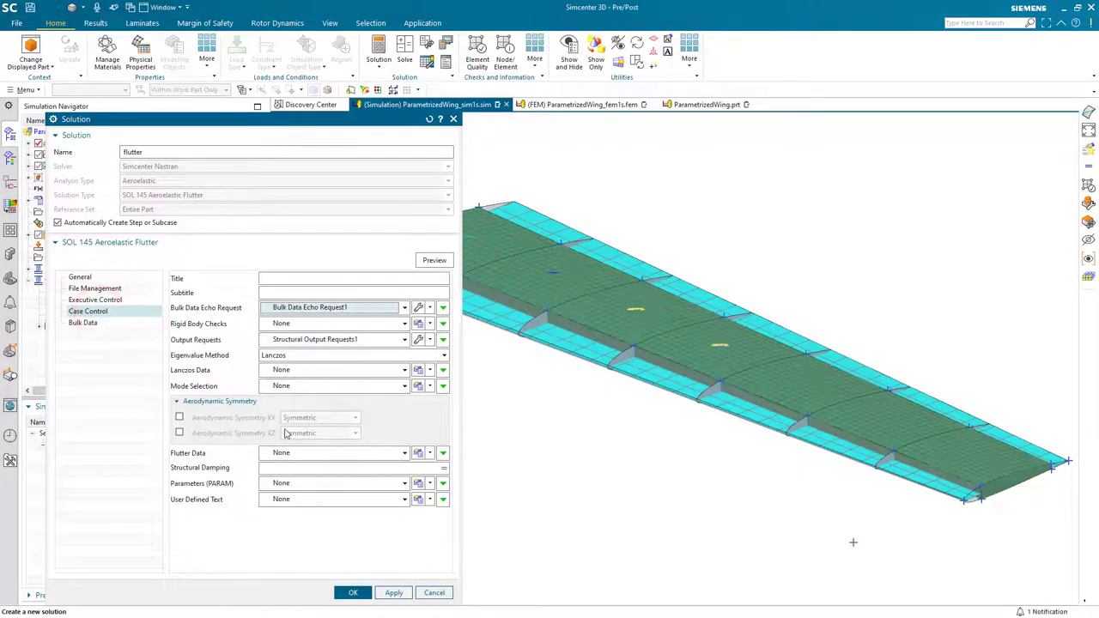
click(416, 454)
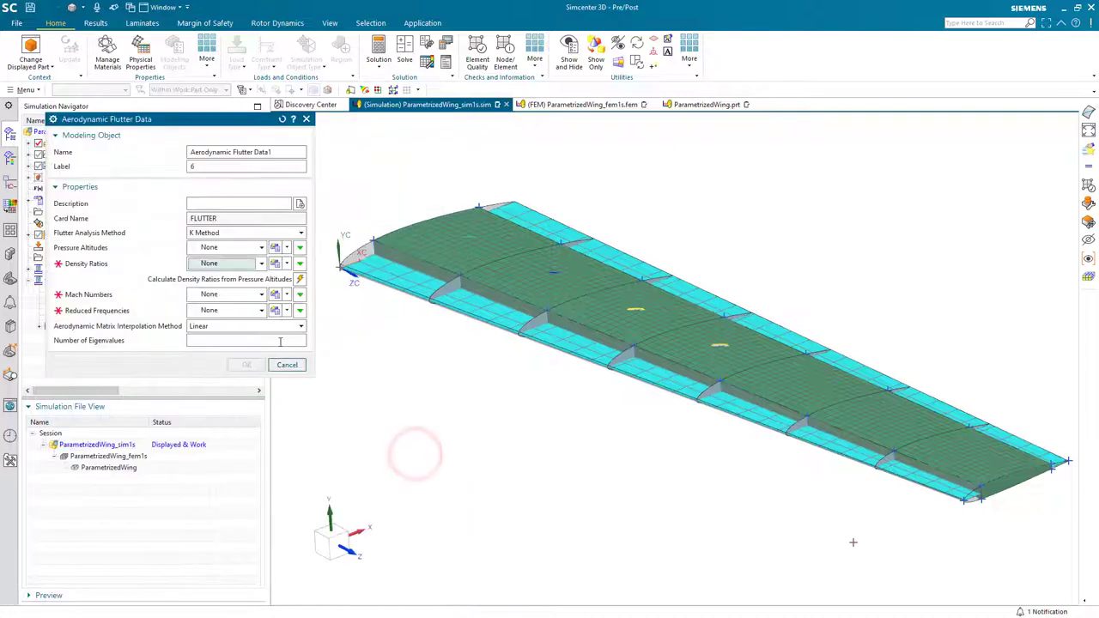
click(268, 235)
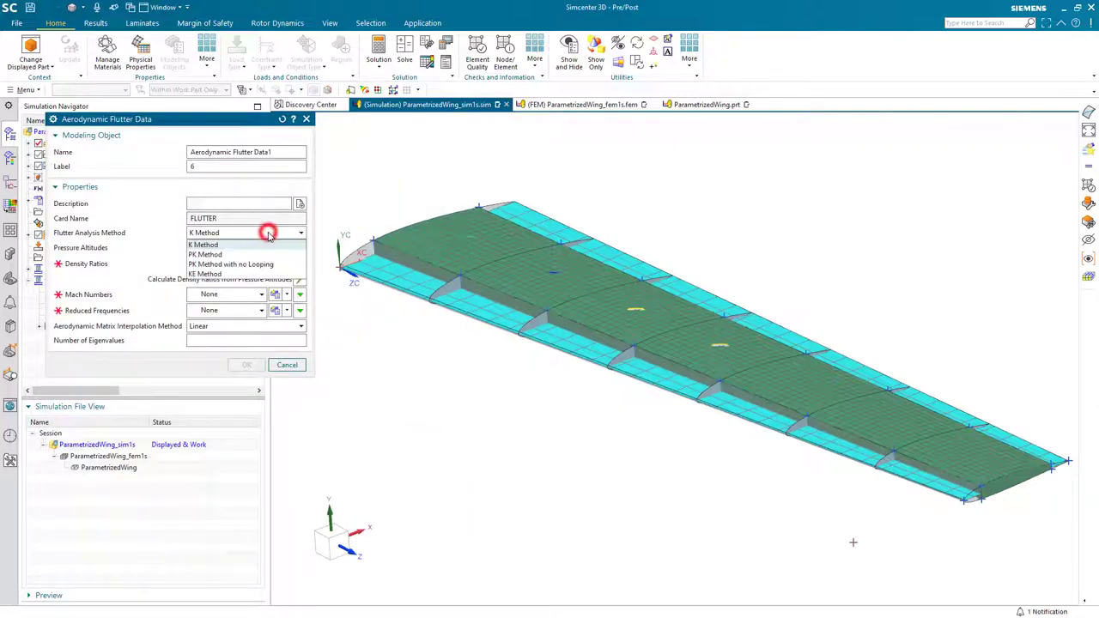
click(228, 255)
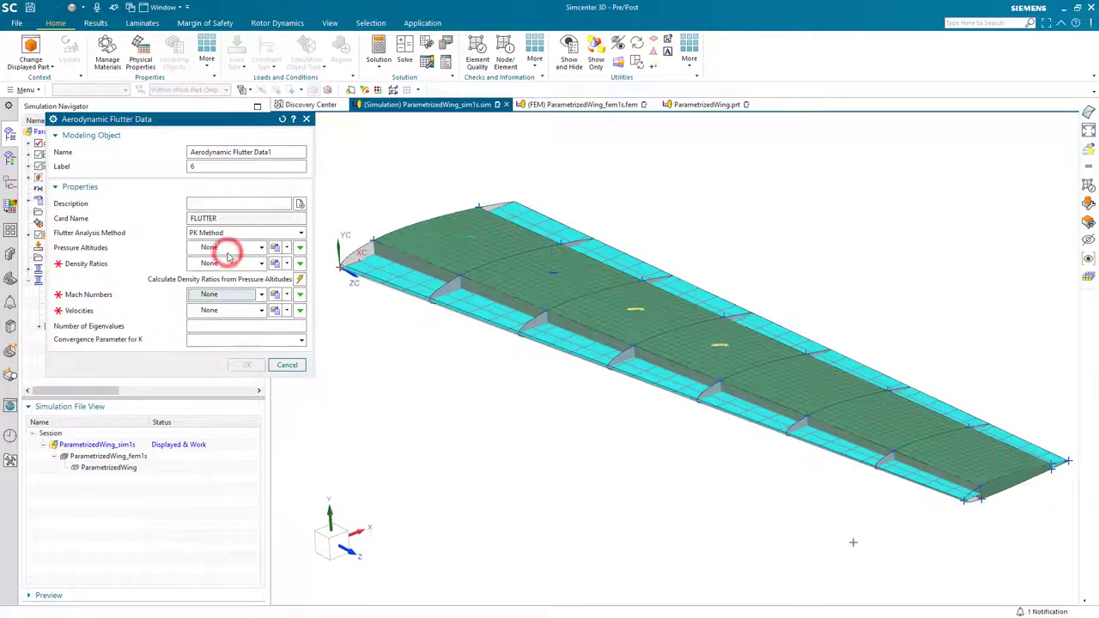
Define a pressure altitude of 3000 ft for the flutter data and calculate the density ratios from it
click(275, 248)
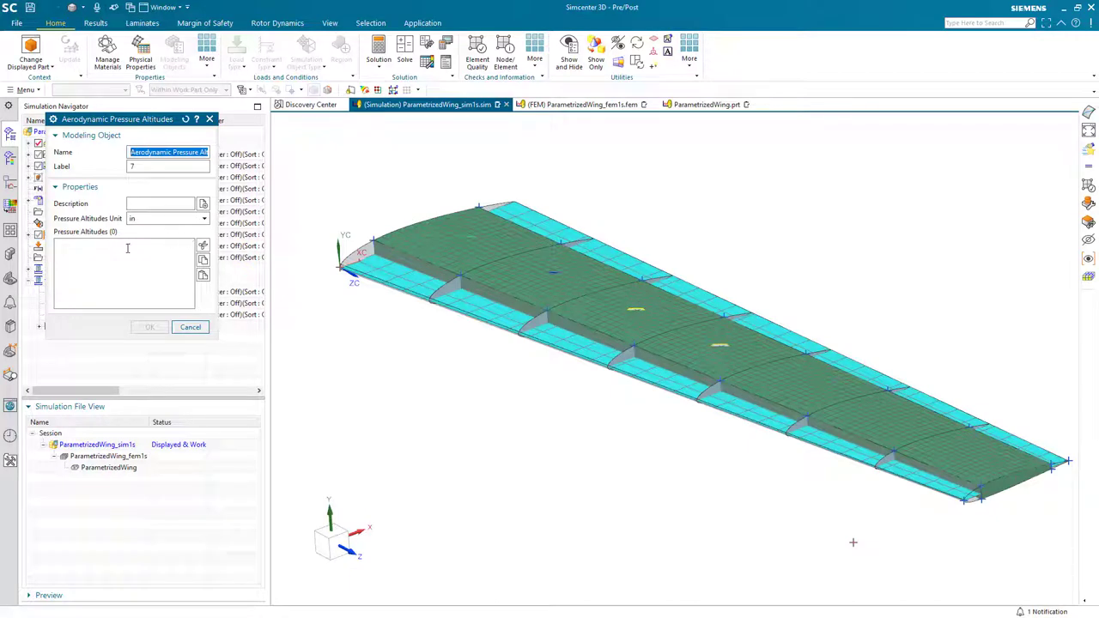
click(166, 218)
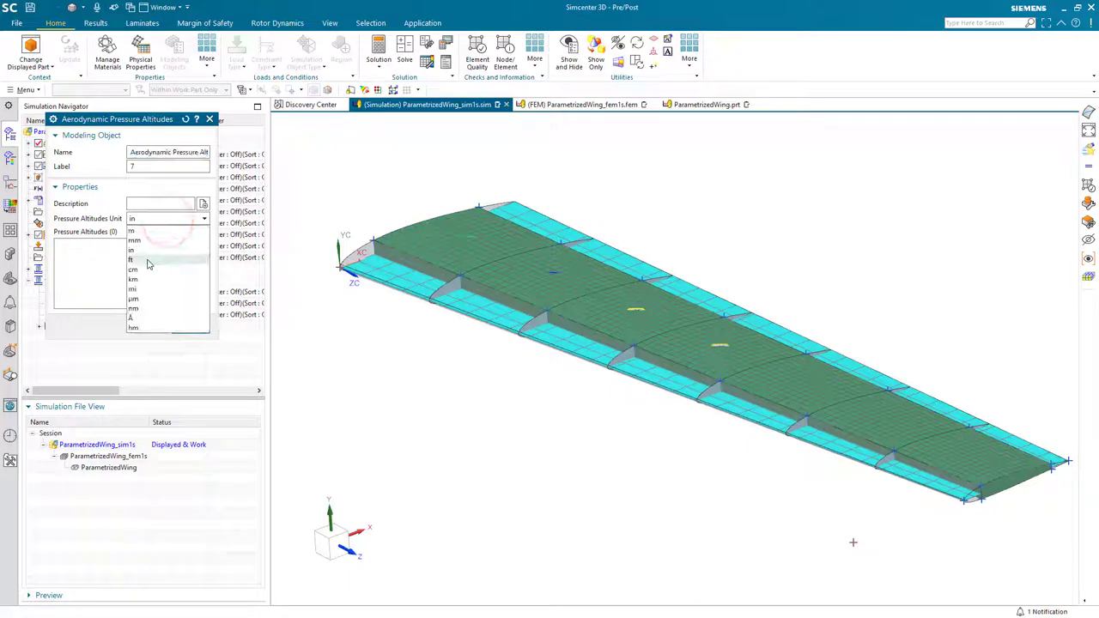
click(147, 259)
click(127, 253)
text(3000)
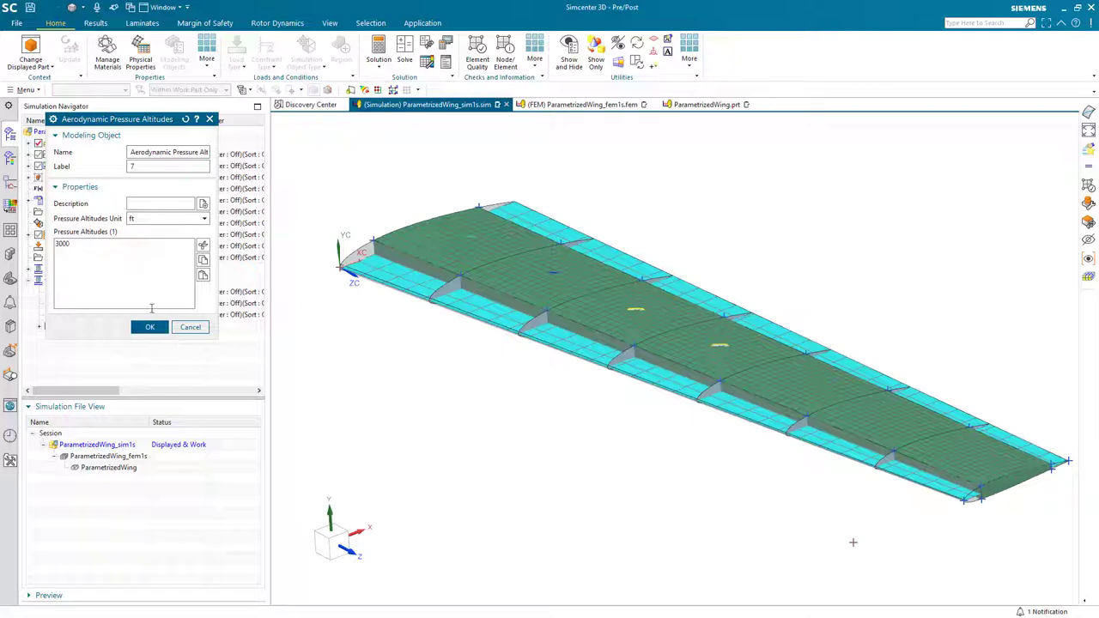
click(151, 328)
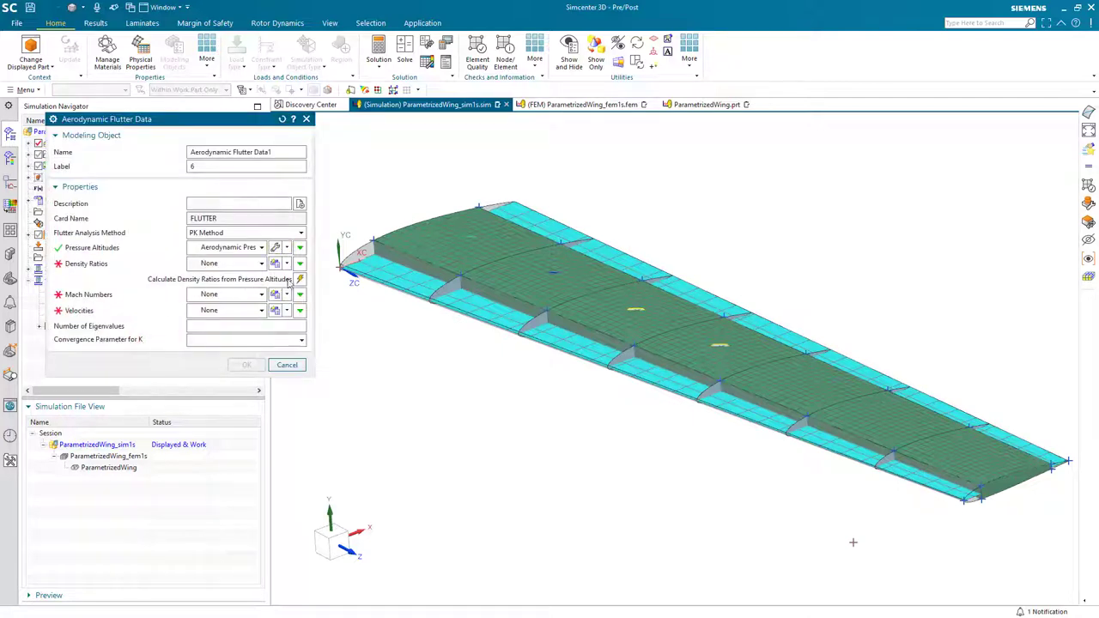
click(300, 280)
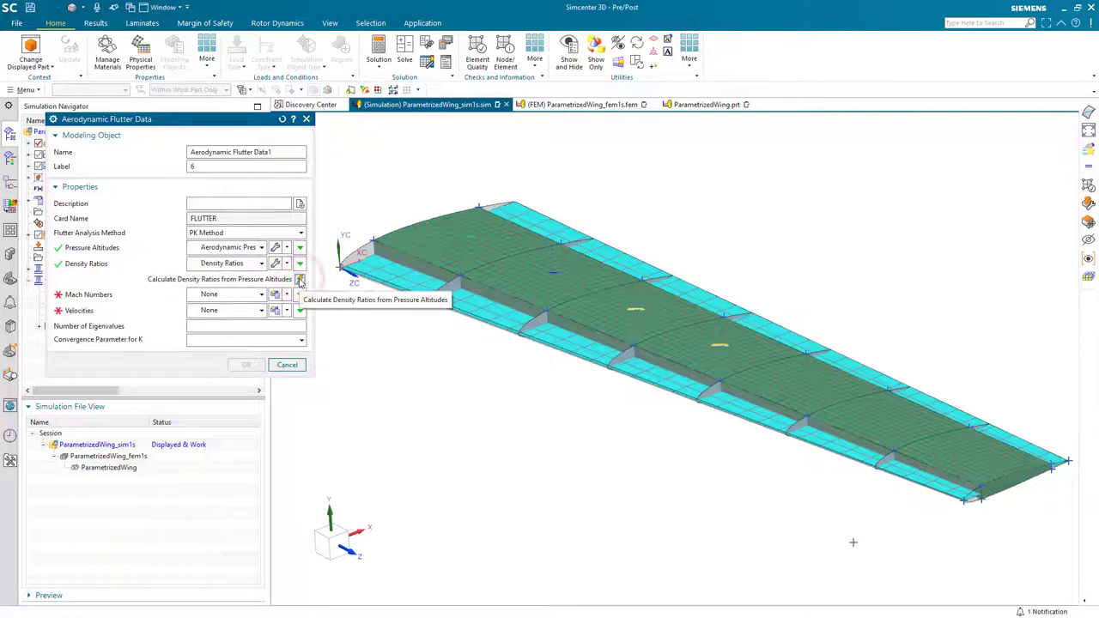
Create the flutter data's Mach numbers object with a single aerodynamic factor of .7
click(276, 294)
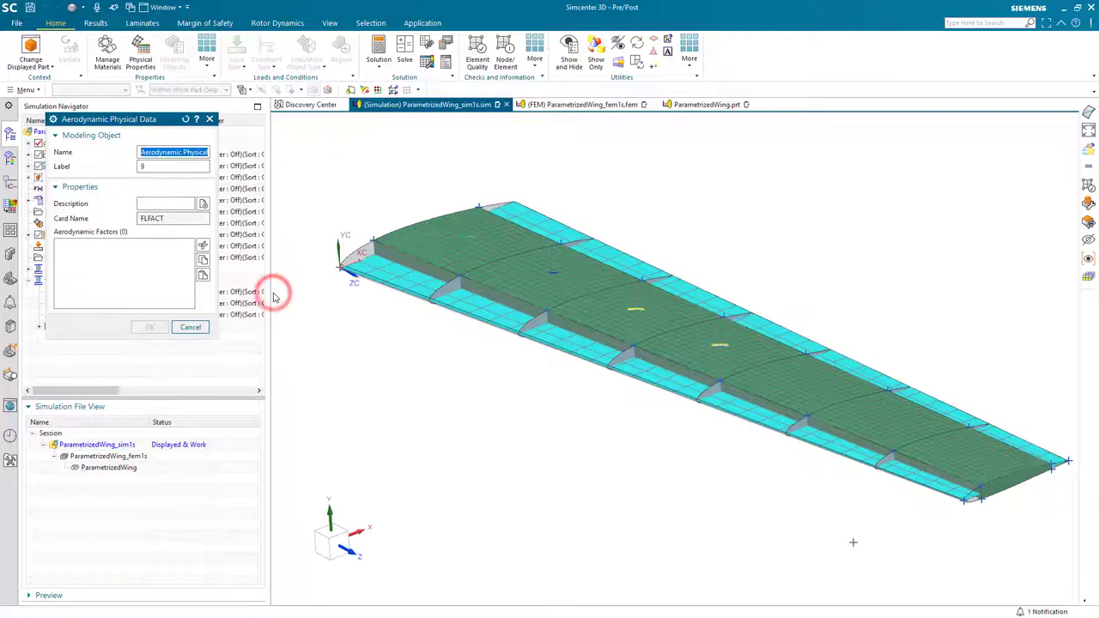
click(95, 259)
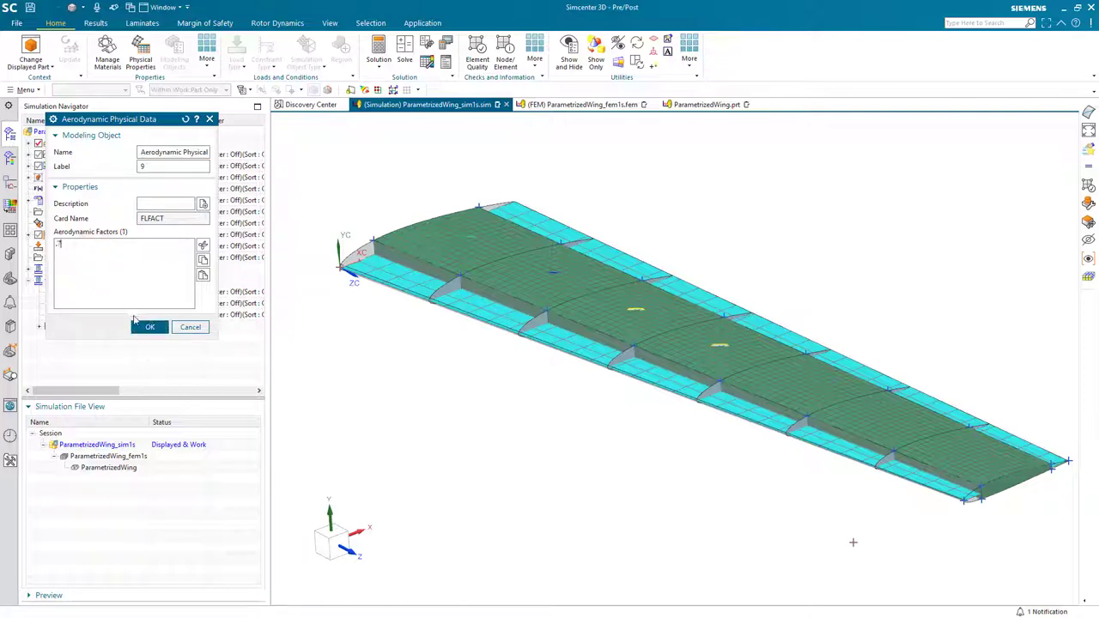
click(141, 326)
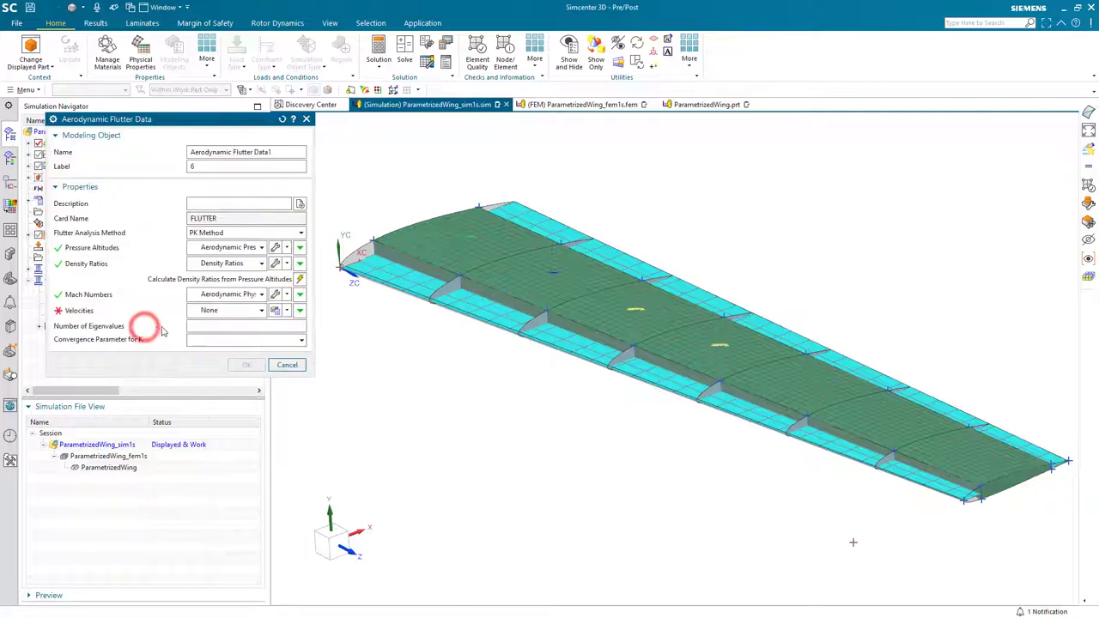
Start a velocities object for the flutter data and set its aerodynamic velocities unit to mi/hr
click(276, 311)
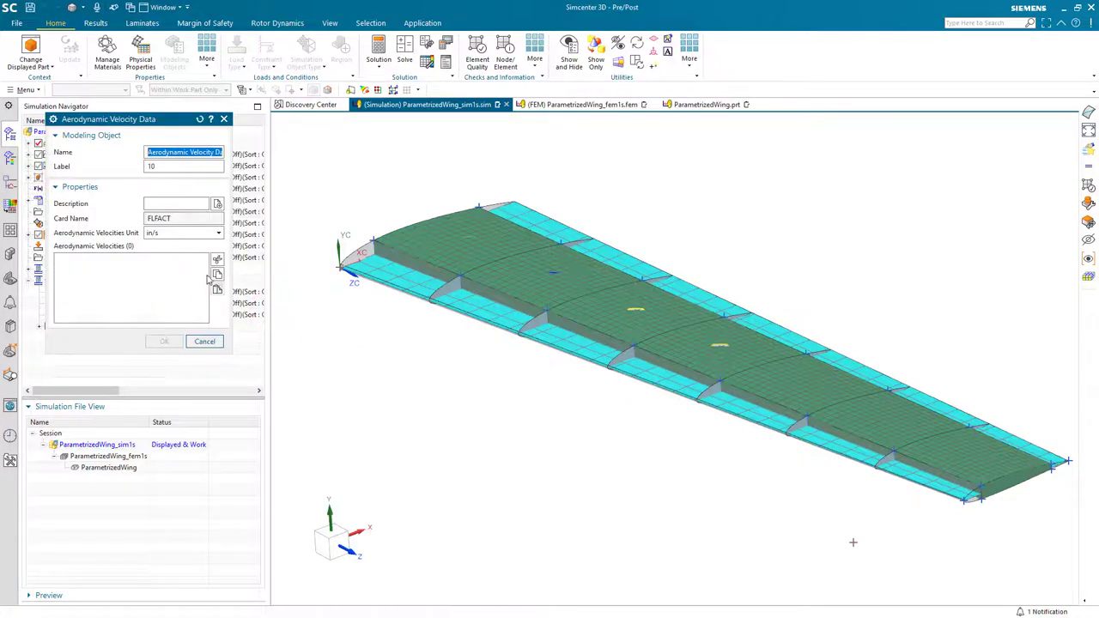
click(207, 233)
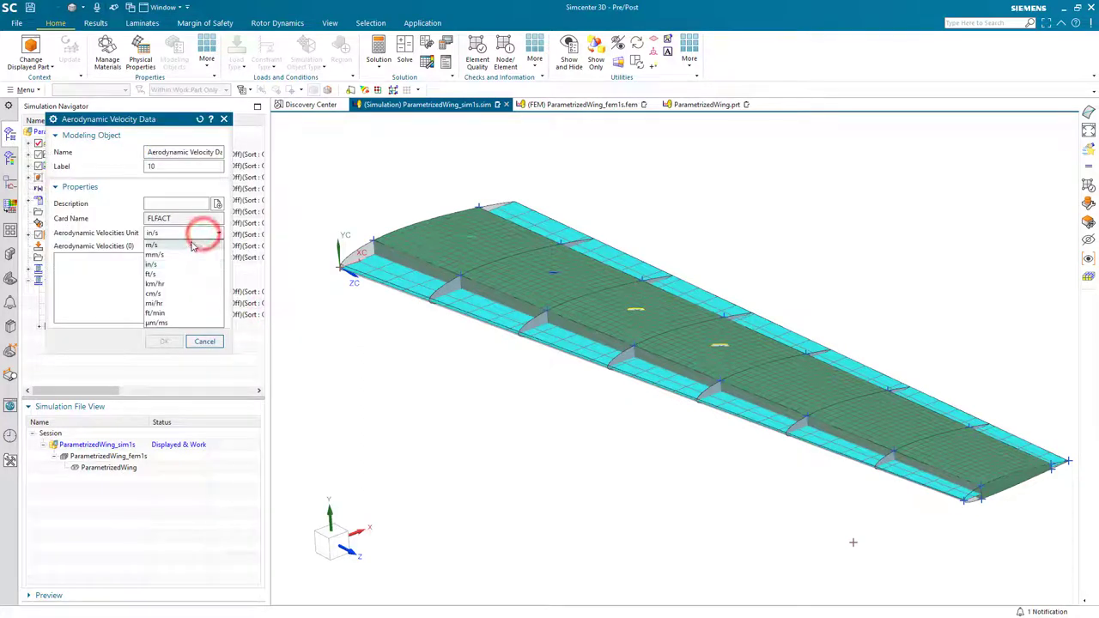
click(172, 304)
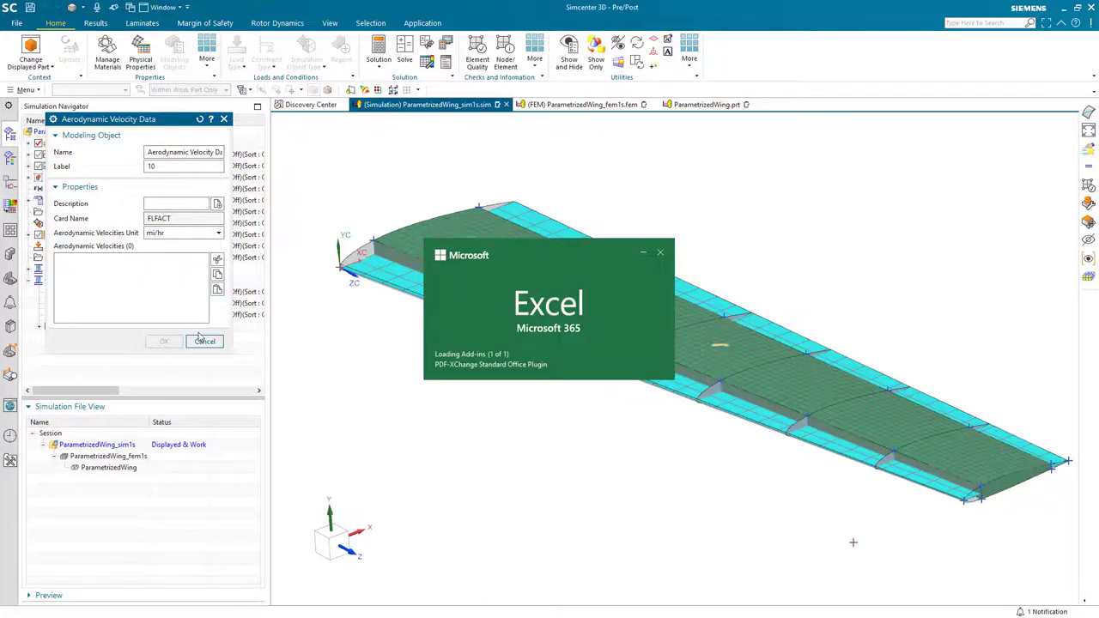
In a blank Excel workbook, enter 20 in A1 and a formula in A2 that builds on A1 to give 40
text(20)
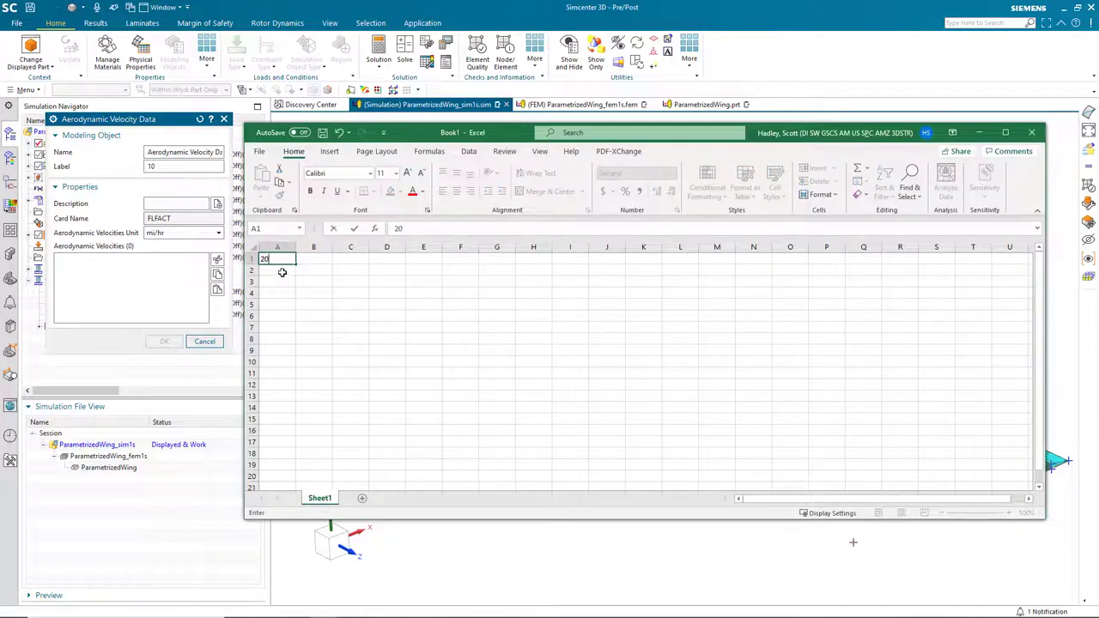
click(282, 272)
text(=)
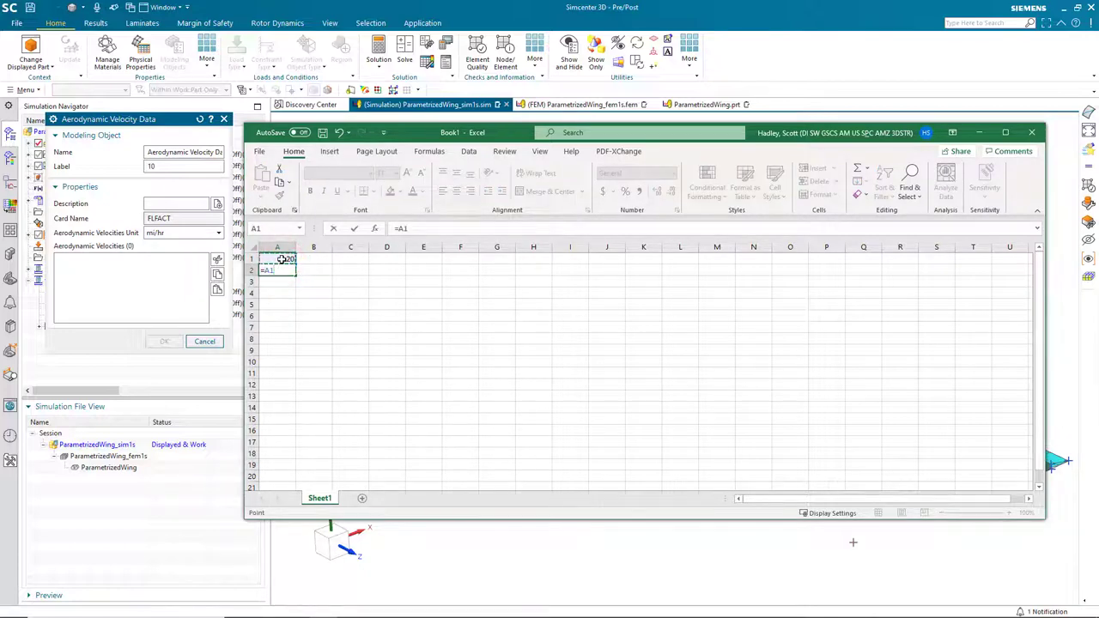
key(Return)
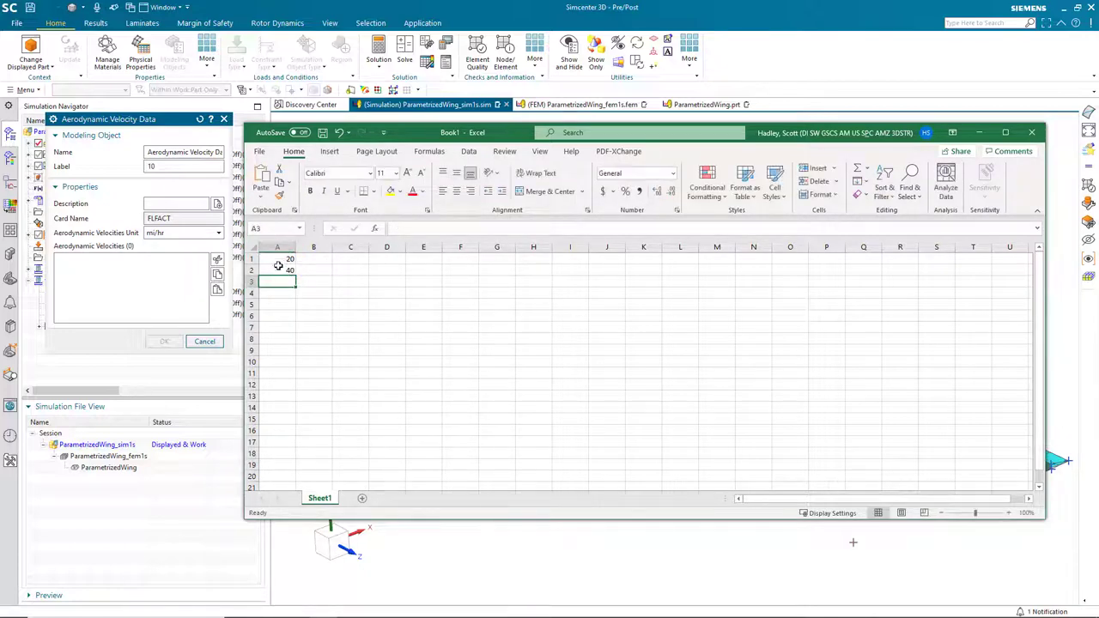
Fill the A2 formula down column A to row 32 for values from 20 to 640, and copy the series
click(278, 270)
key(ctrl+c)
click(279, 283)
drag(280, 283, 255, 180)
key(ctrl+v)
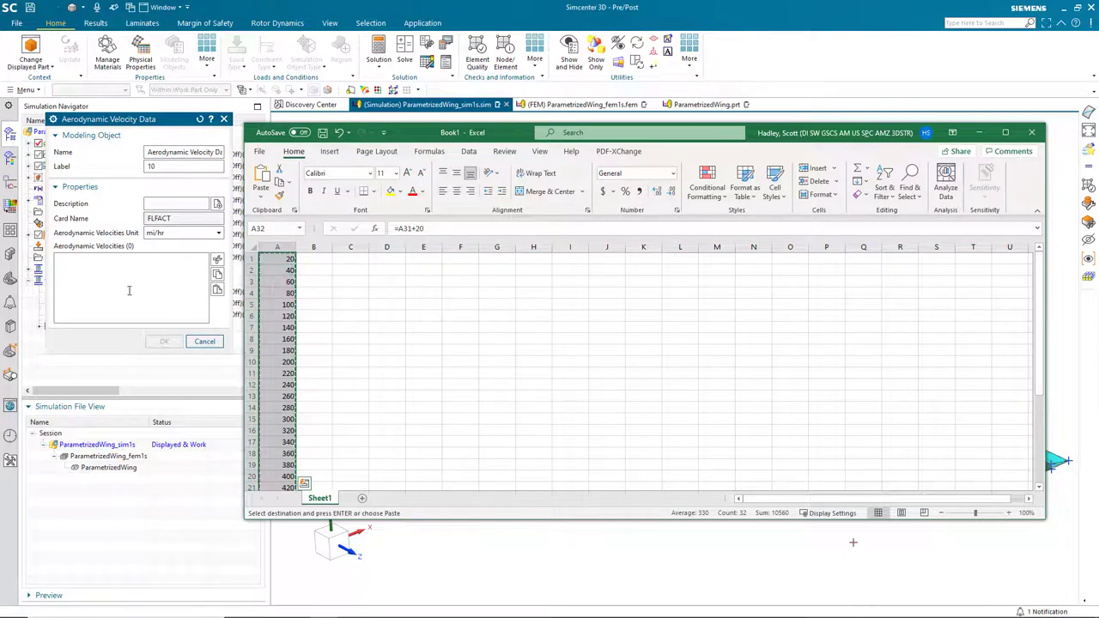
Paste the copied series from Excel into the aerodynamic velocities list and accept the velocity data
click(105, 273)
key(ctrl+v)
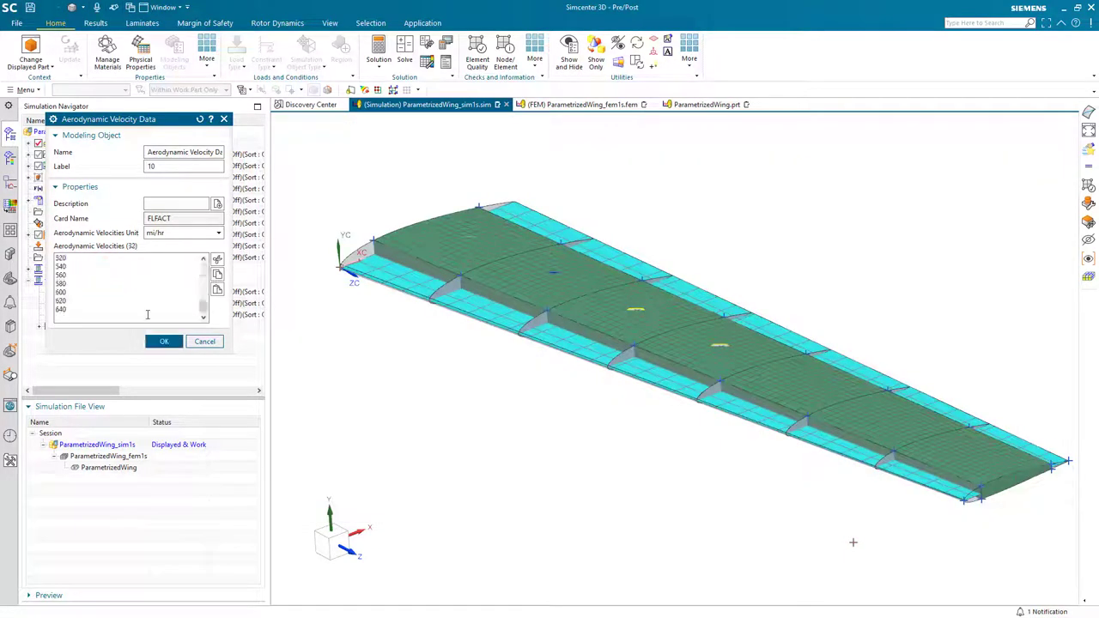
click(161, 341)
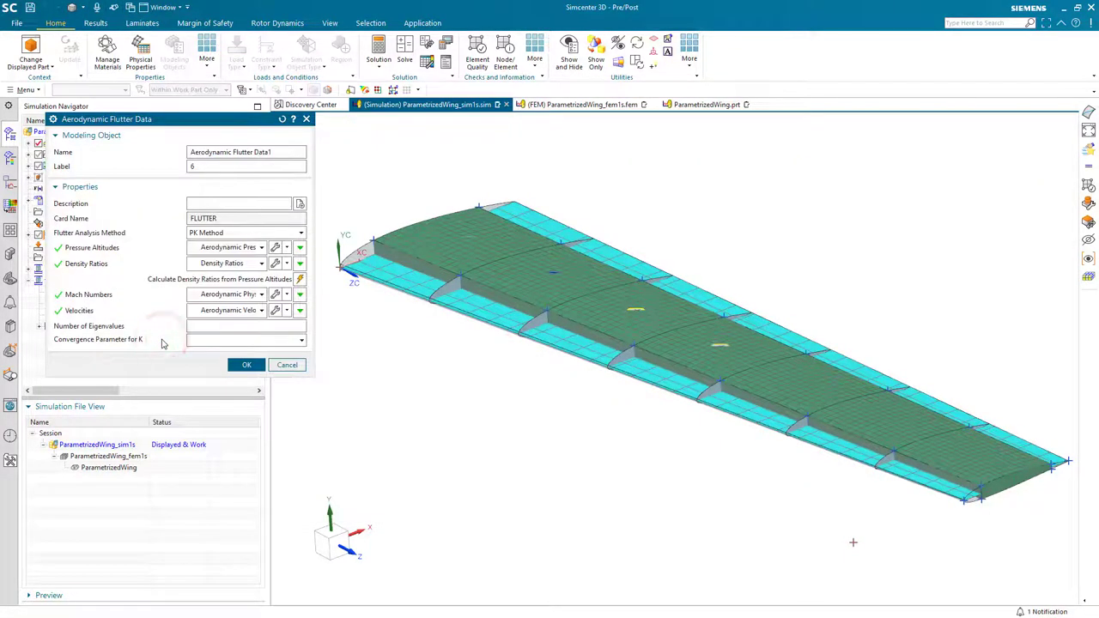
Accept the aerodynamic flutter data without a convergence parameter and save the flutter solution
click(193, 341)
click(247, 366)
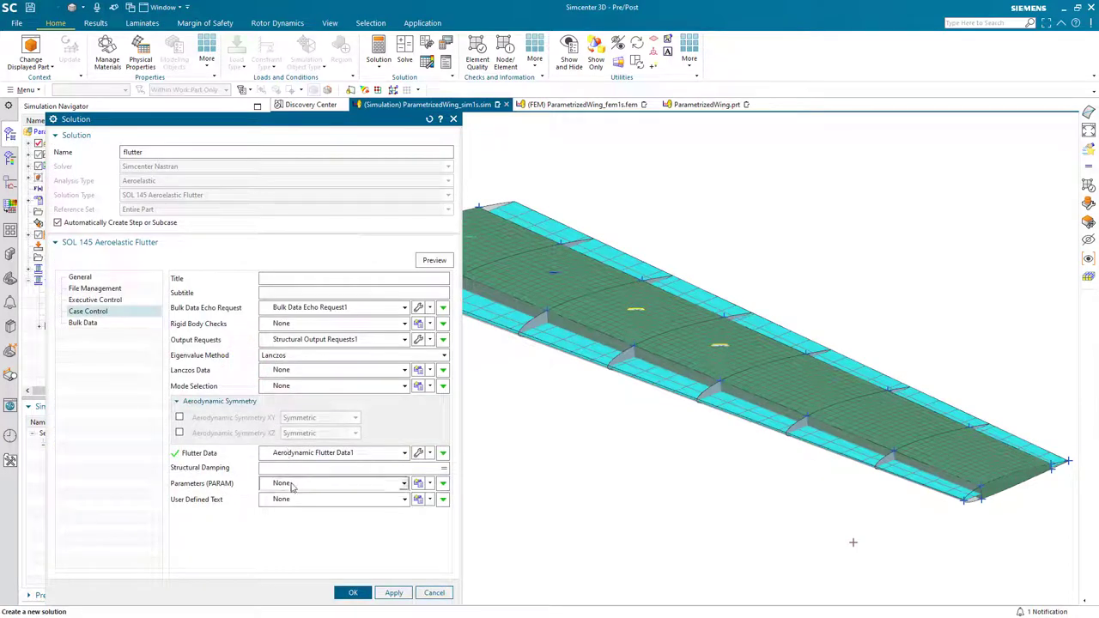
click(353, 593)
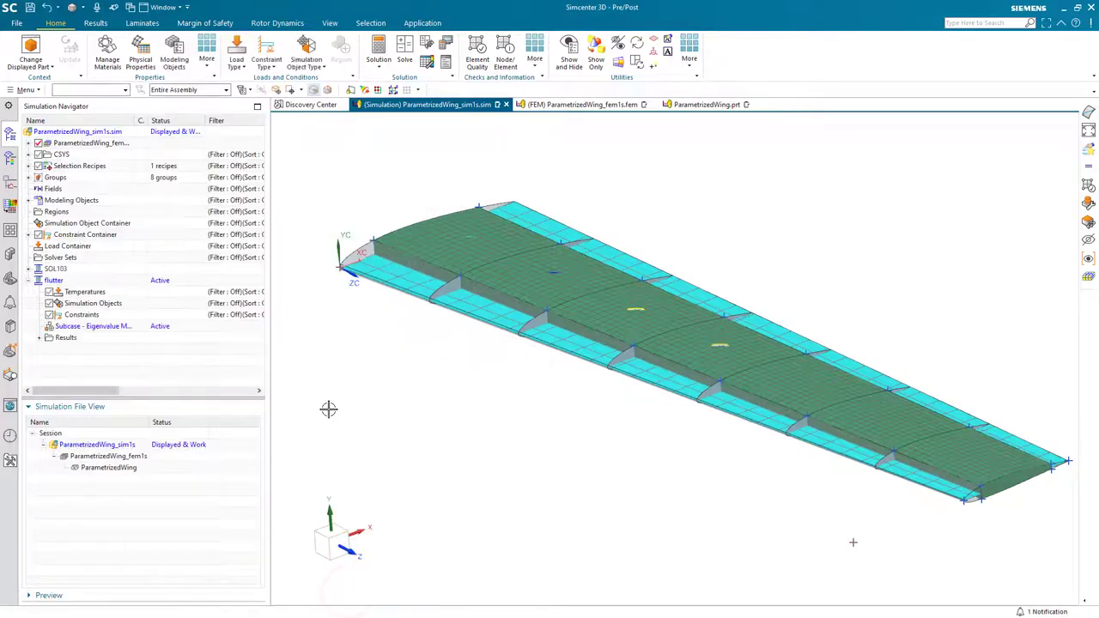
click(310, 50)
click(319, 94)
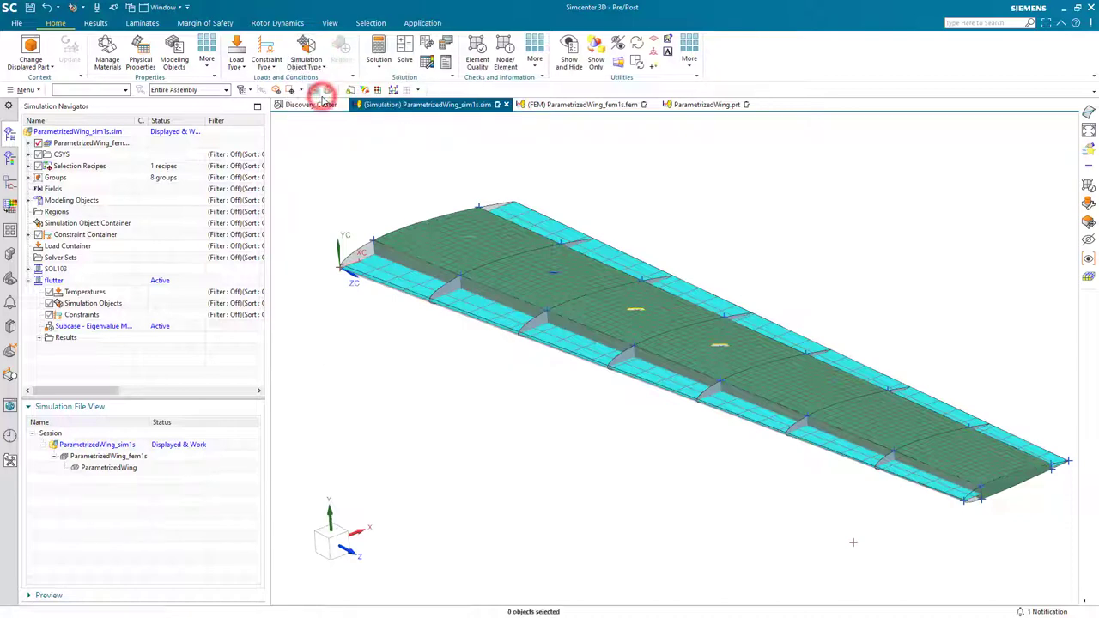
drag(243, 124, 291, 150)
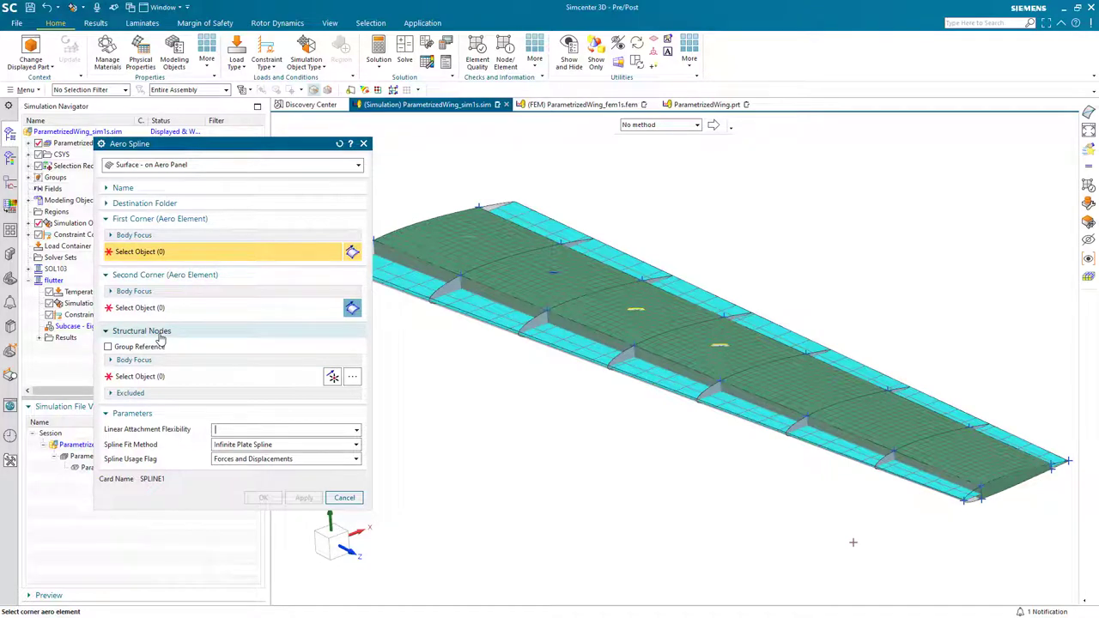
click(343, 498)
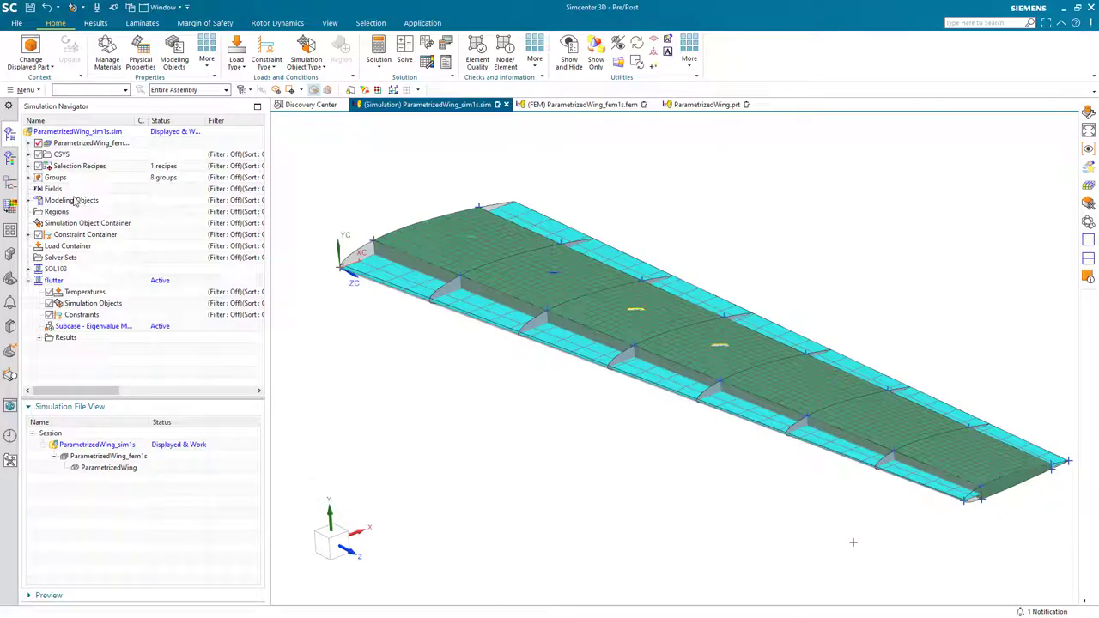
Review the definition of the existing SelectionRecipe, including its strategy, entity type, selected points and tolerance
click(29, 166)
click(76, 177)
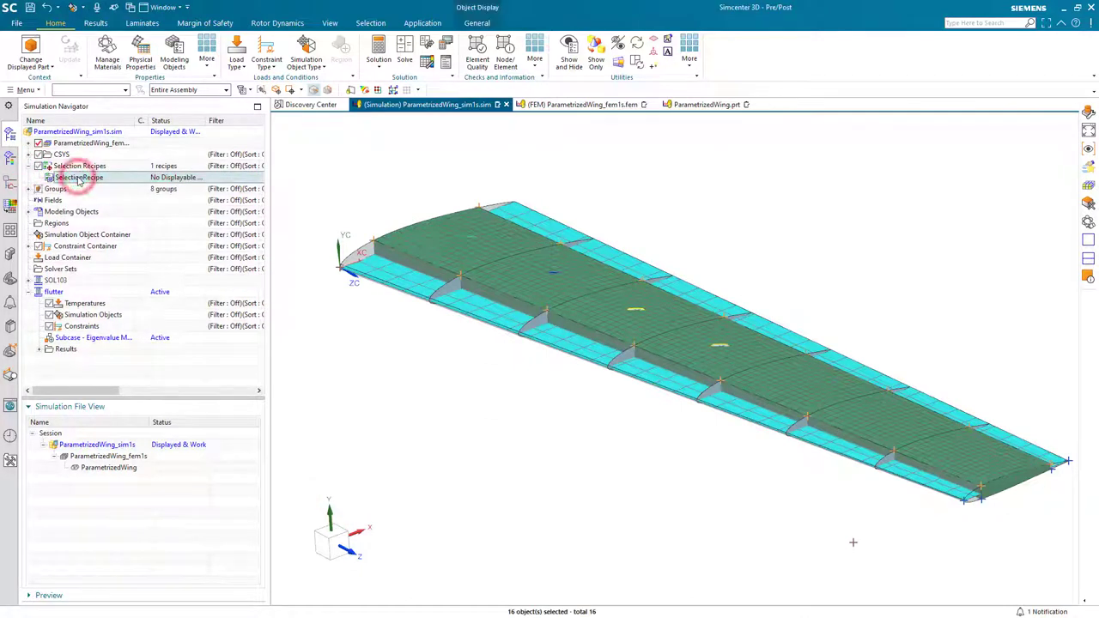
right_click(78, 177)
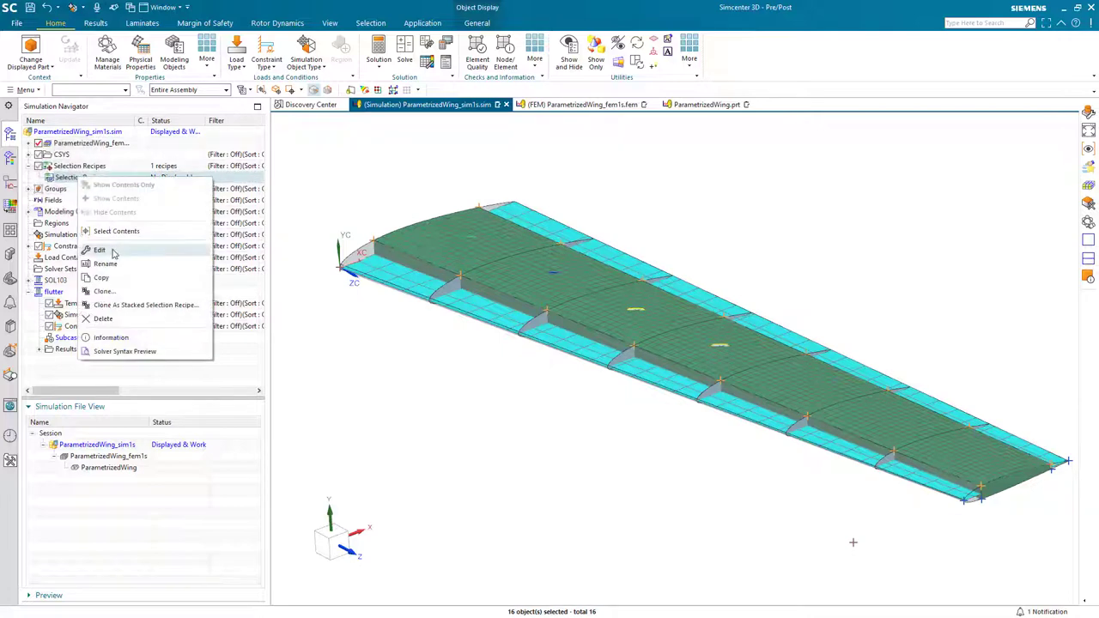
click(100, 250)
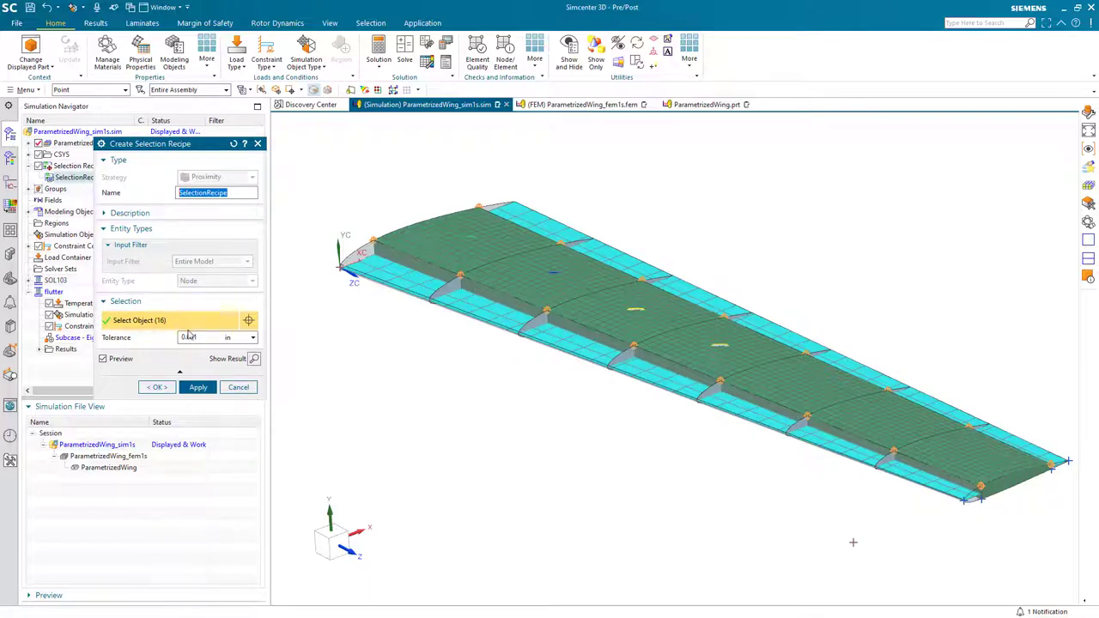
click(240, 387)
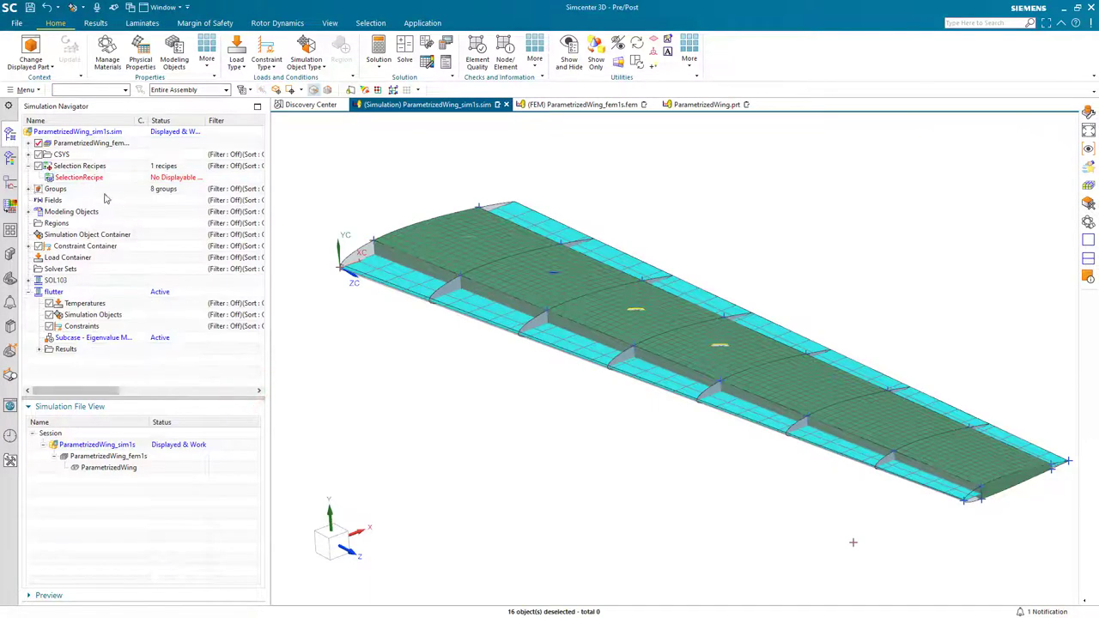
Start a stacked selection recipe with a Proximity strategy that finds the node at the wing root corner point by the origin
right_click(85, 170)
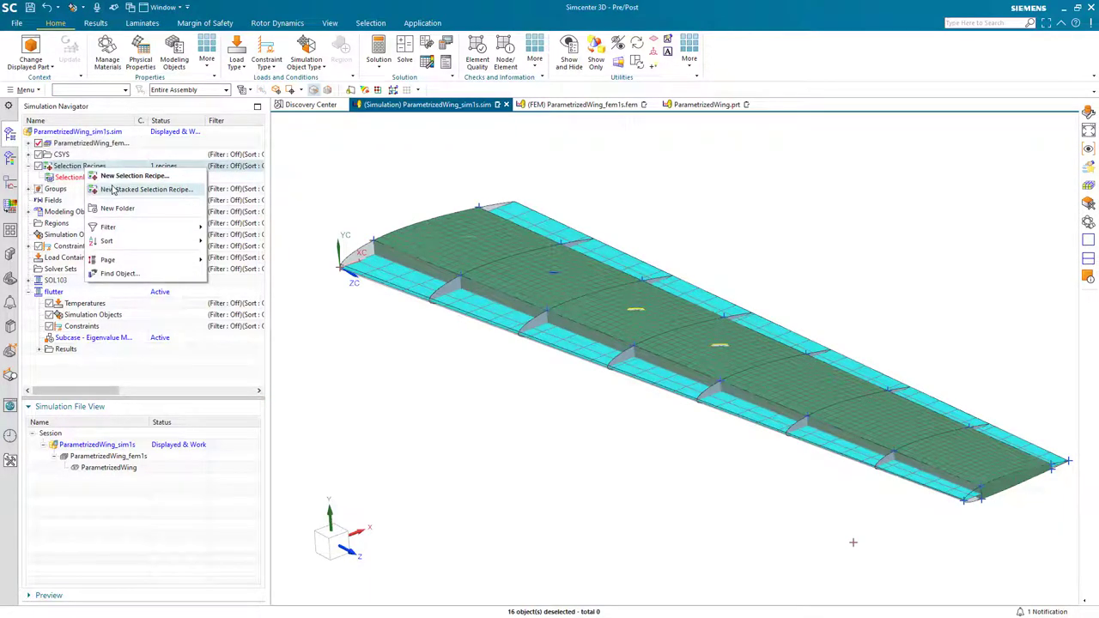
click(110, 187)
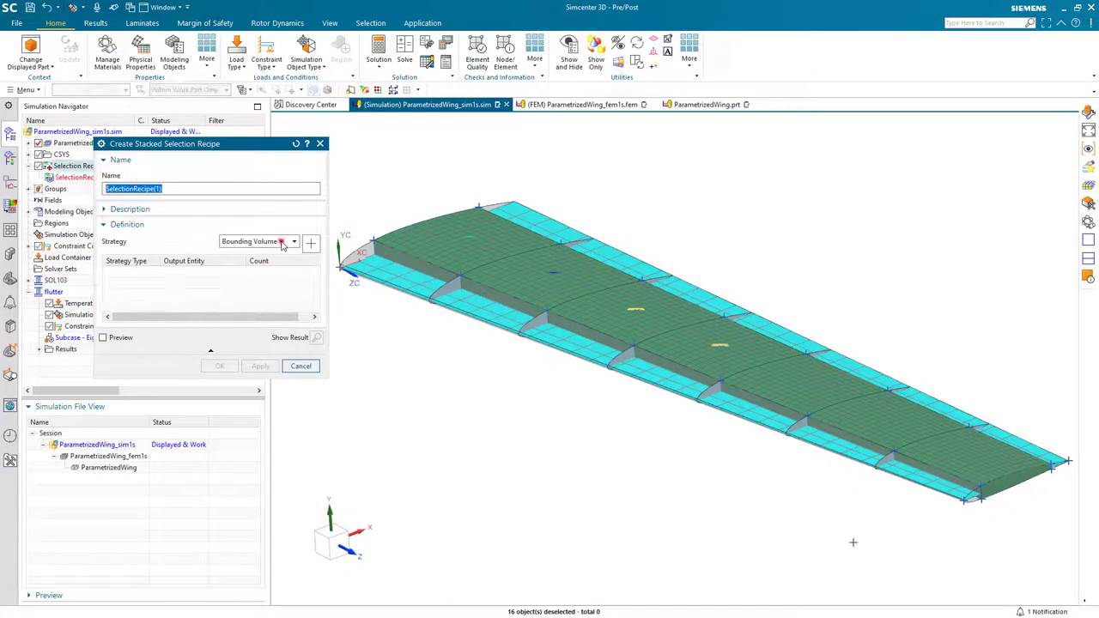
click(280, 242)
click(262, 310)
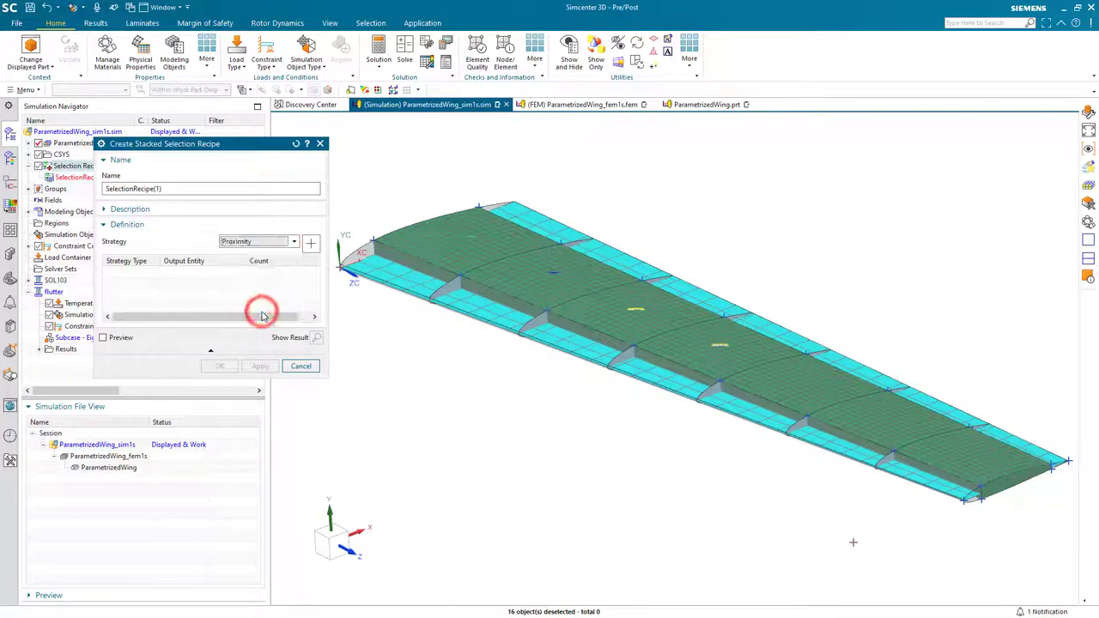
click(313, 241)
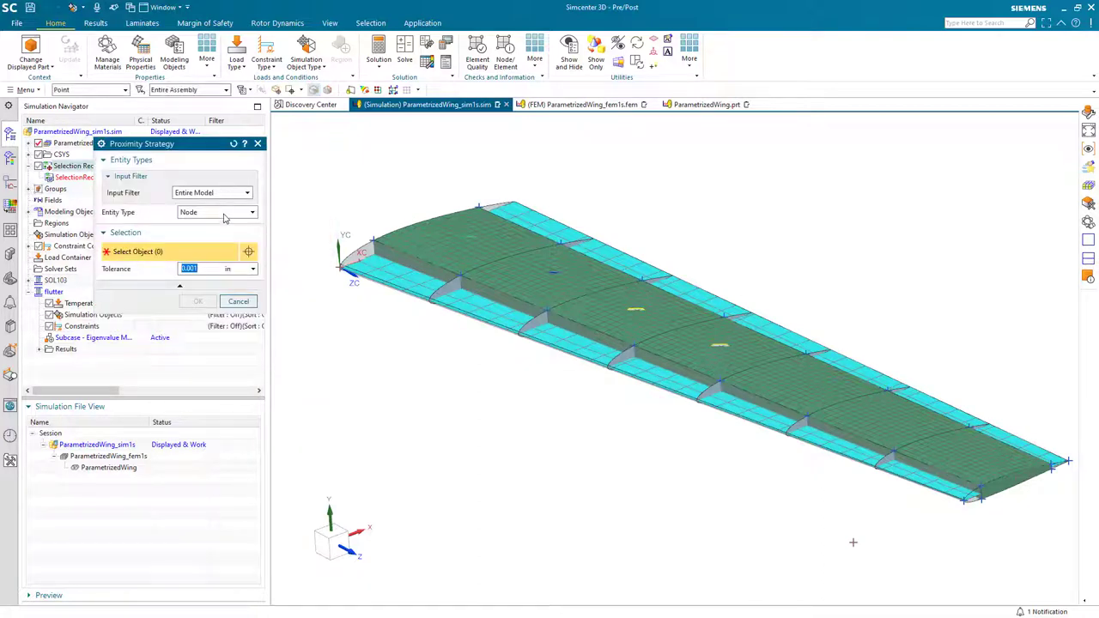
click(121, 90)
click(121, 90)
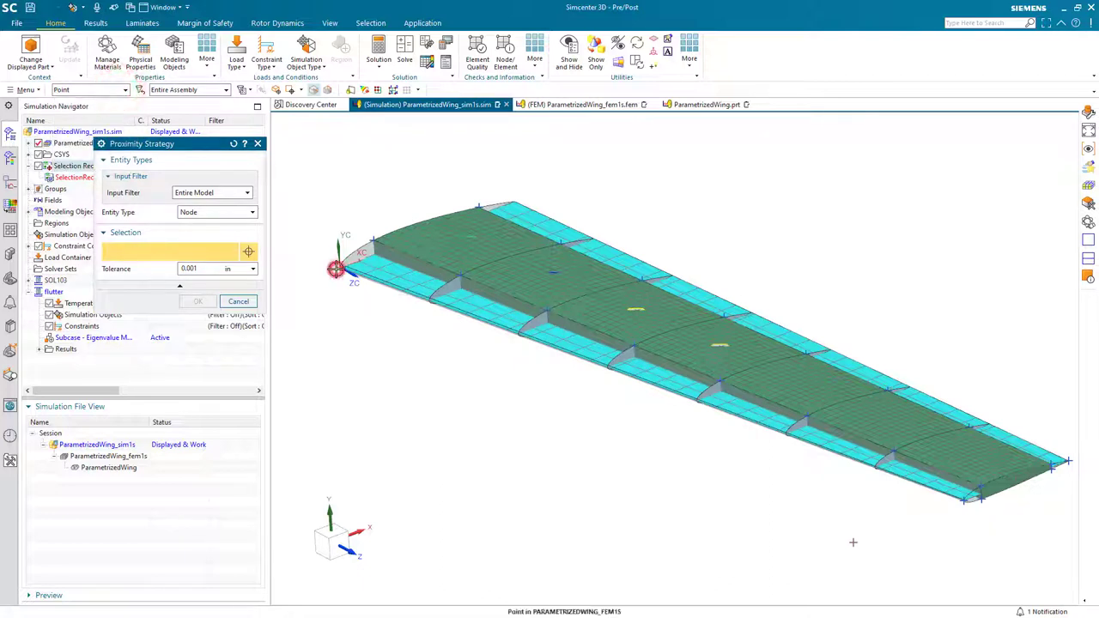
click(333, 269)
click(205, 301)
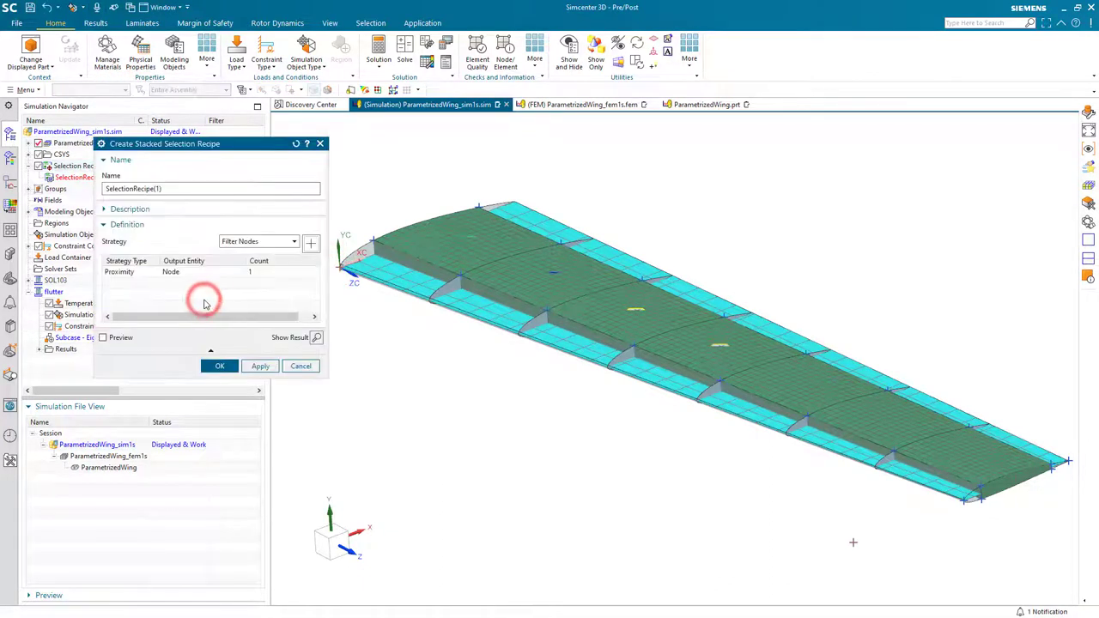
Add a Related Elements strategy to the stacked recipe, show its result and create the recipe
click(286, 244)
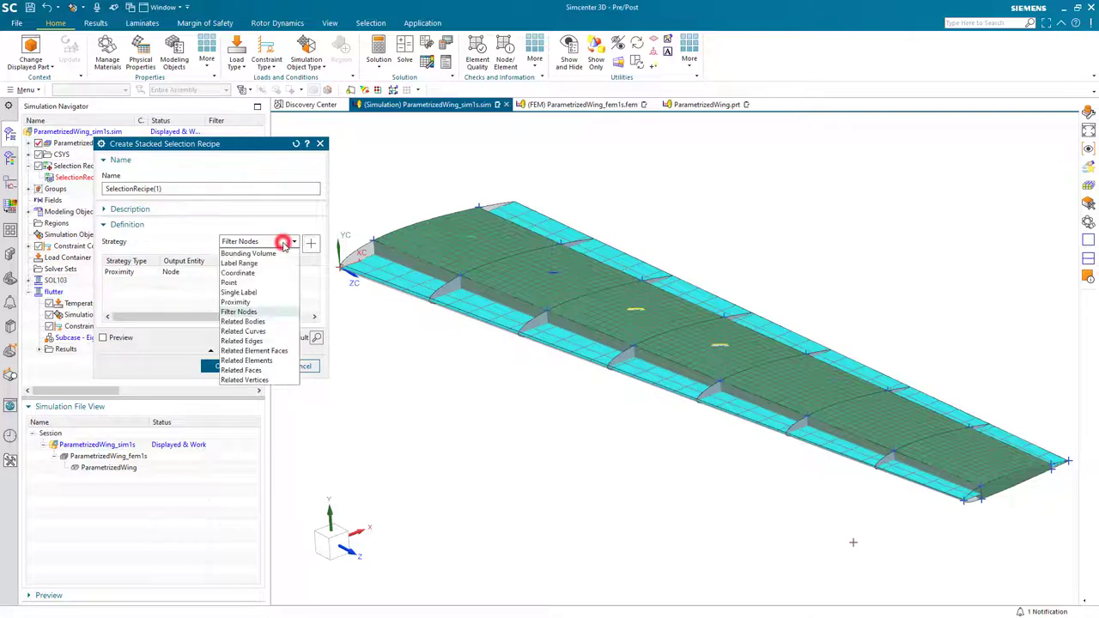
click(258, 360)
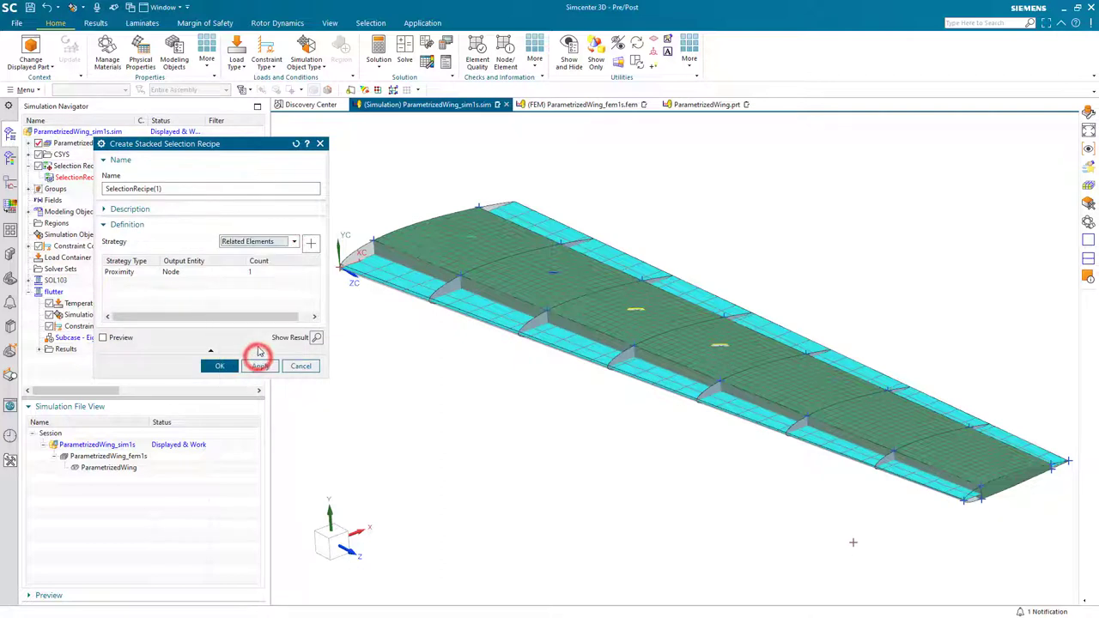
click(315, 243)
click(316, 337)
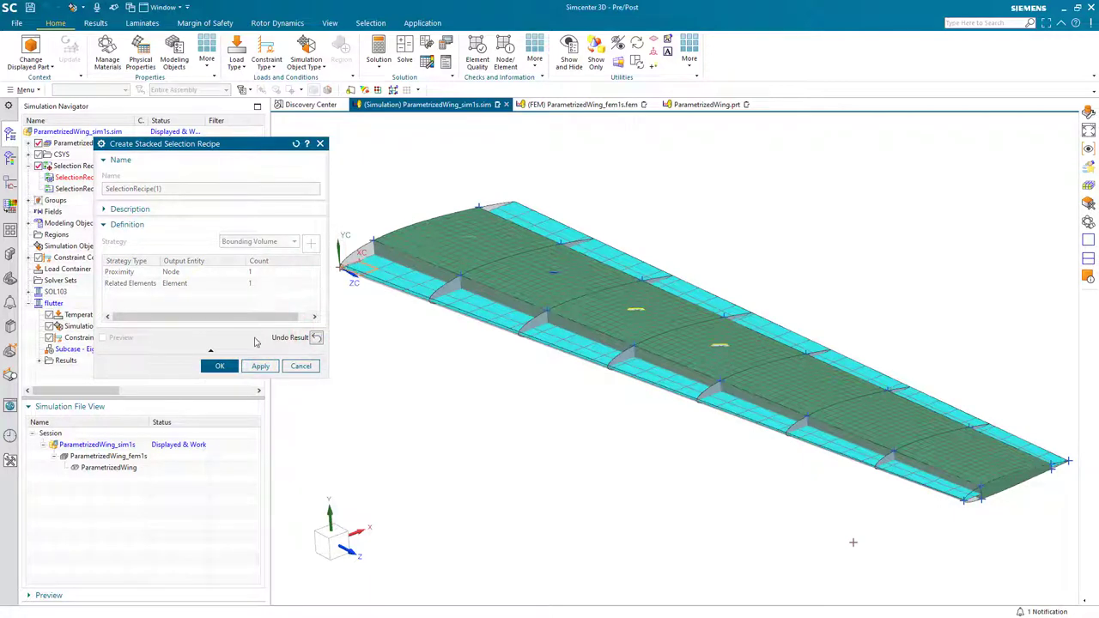
click(220, 365)
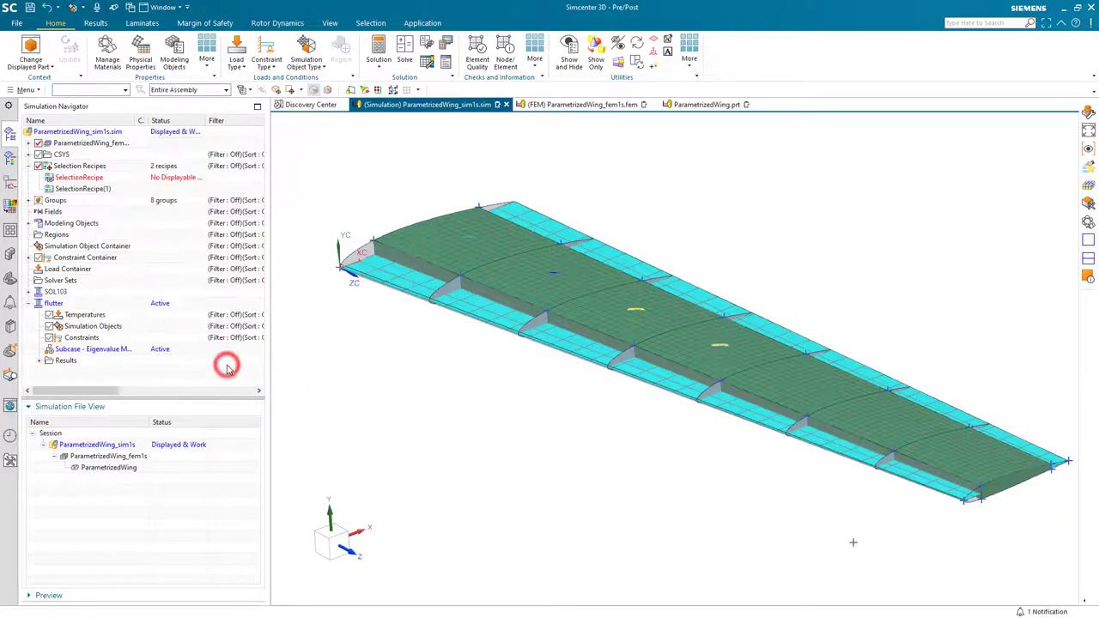
Rename the new stacked selection recipe to c1
right_click(100, 191)
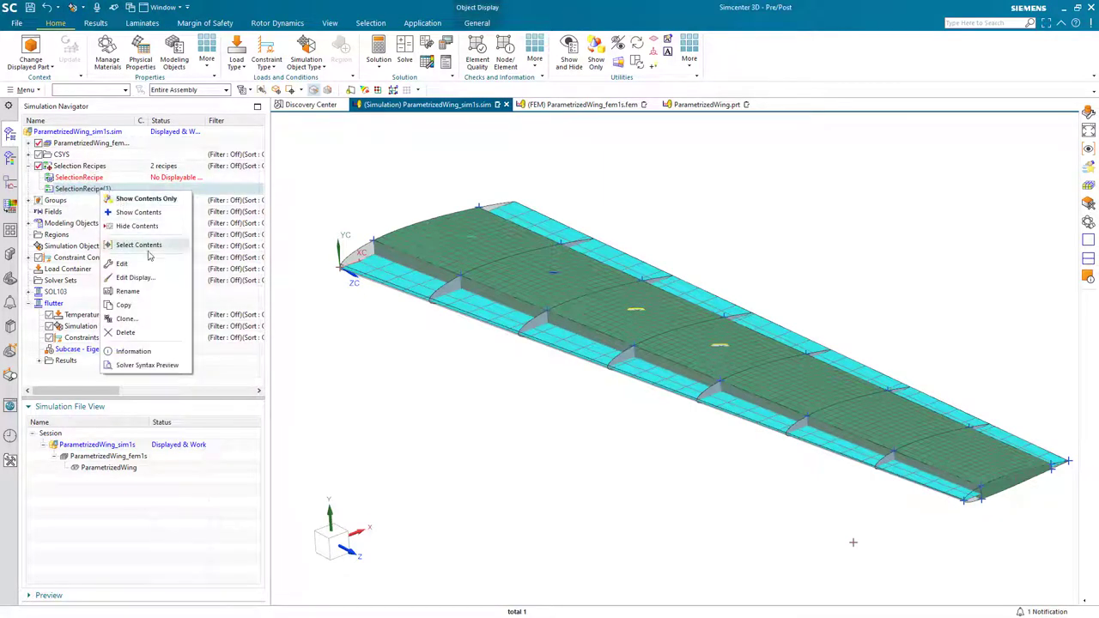
click(137, 292)
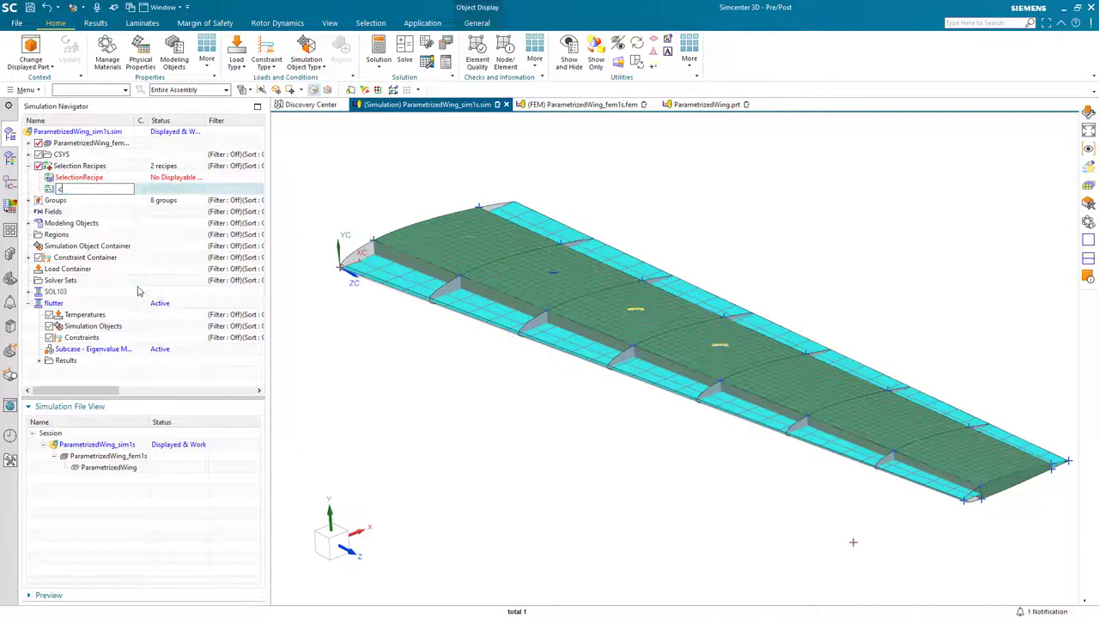
key(Return)
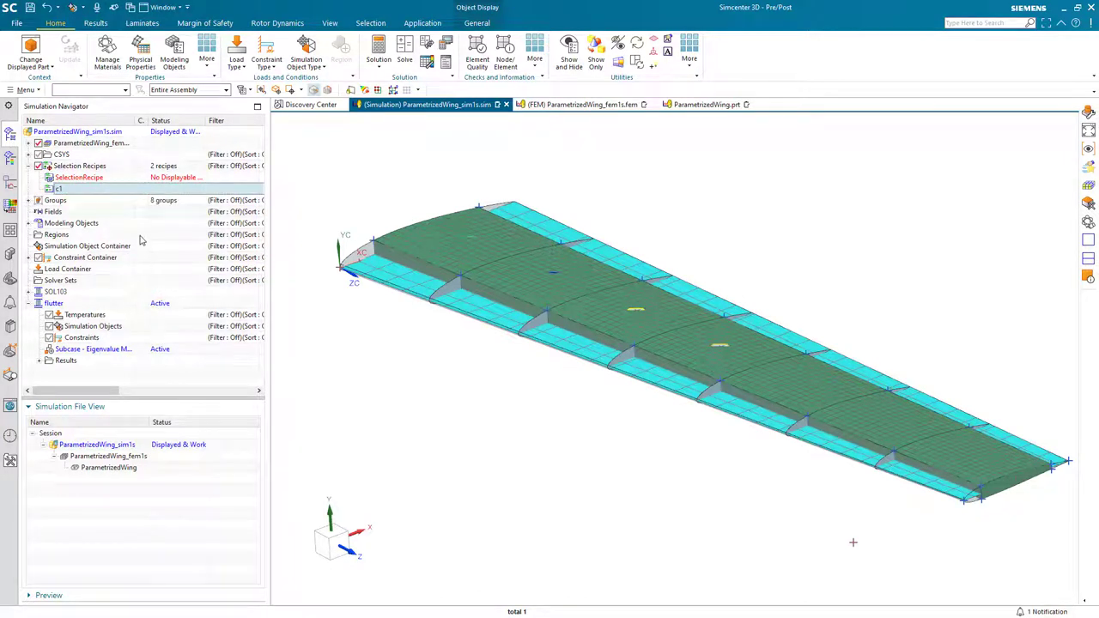
Start a stacked selection recipe named c2 with a Proximity strategy for the node at the outermost wing tip corner point
right_click(82, 166)
click(129, 183)
text(c2)
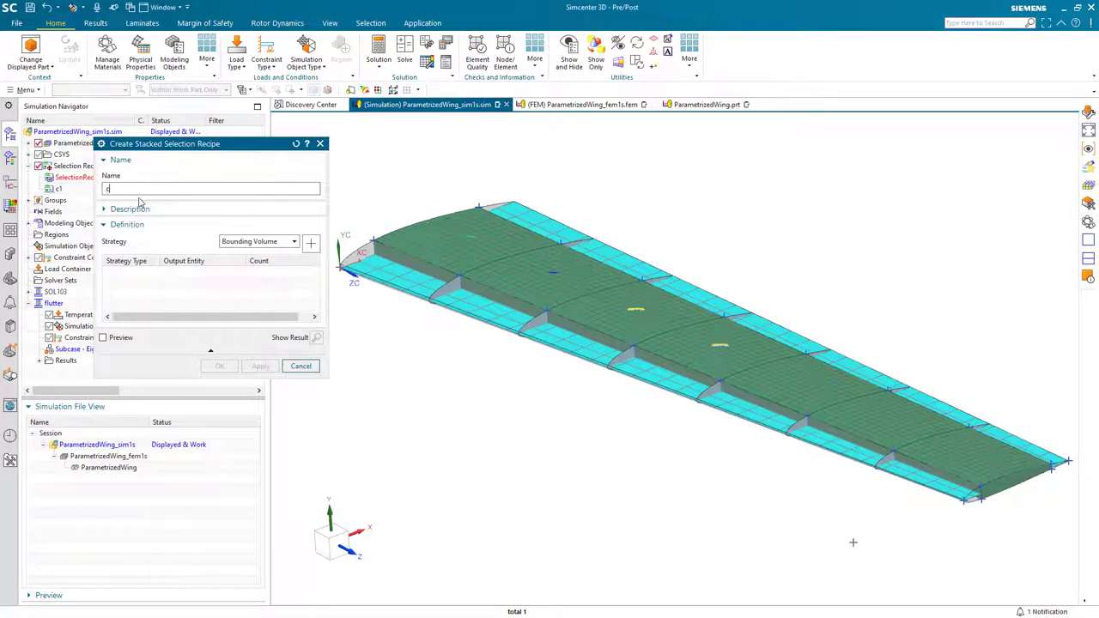
click(271, 241)
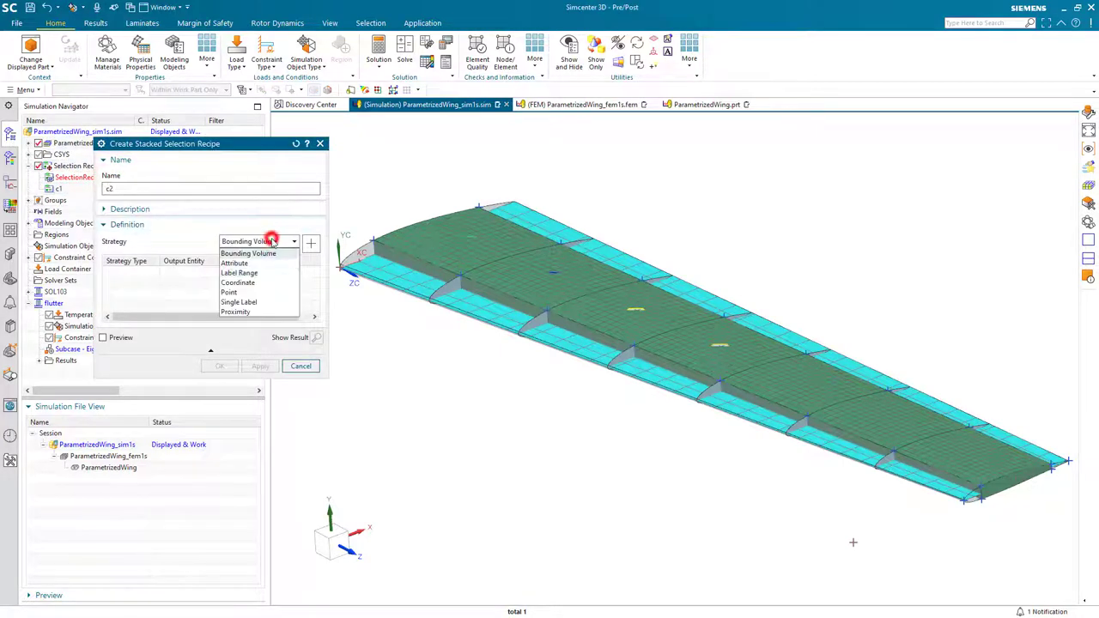
click(257, 311)
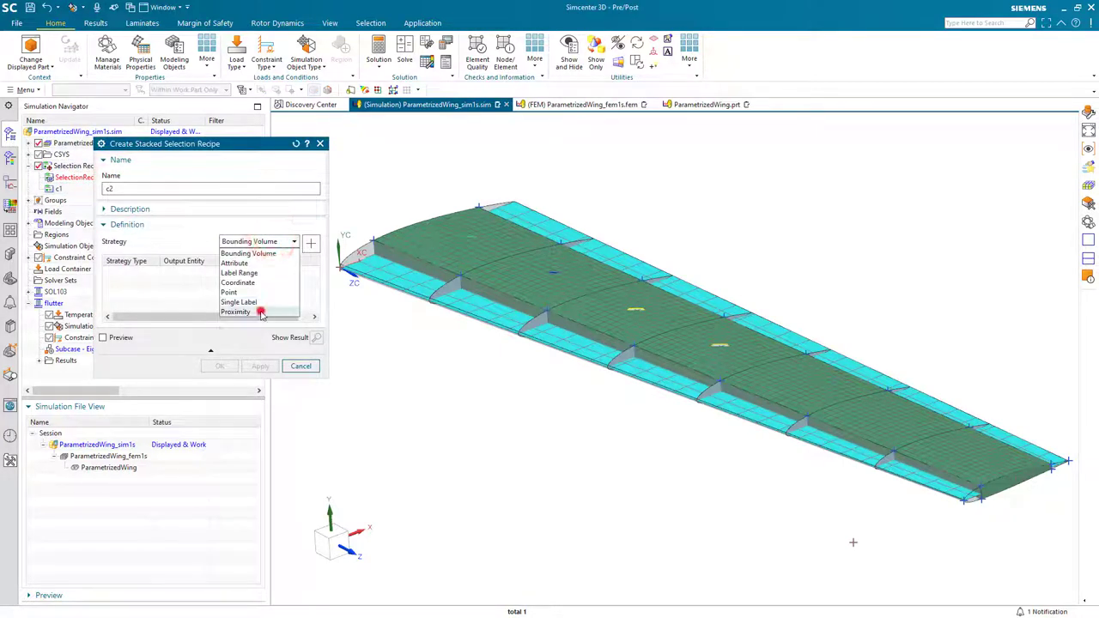
click(311, 244)
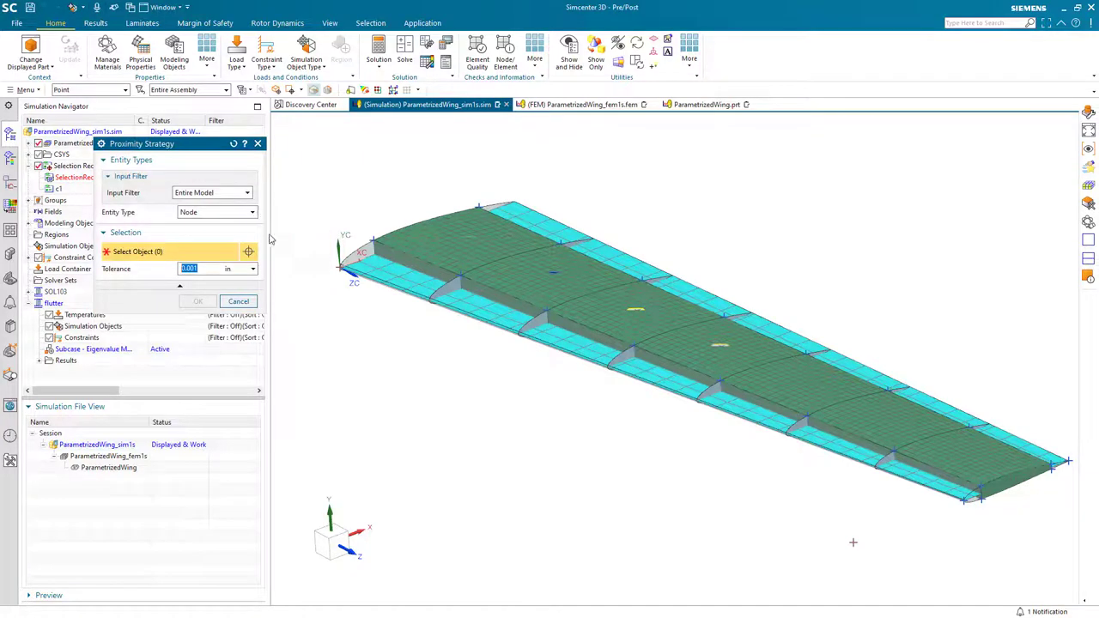
click(1068, 459)
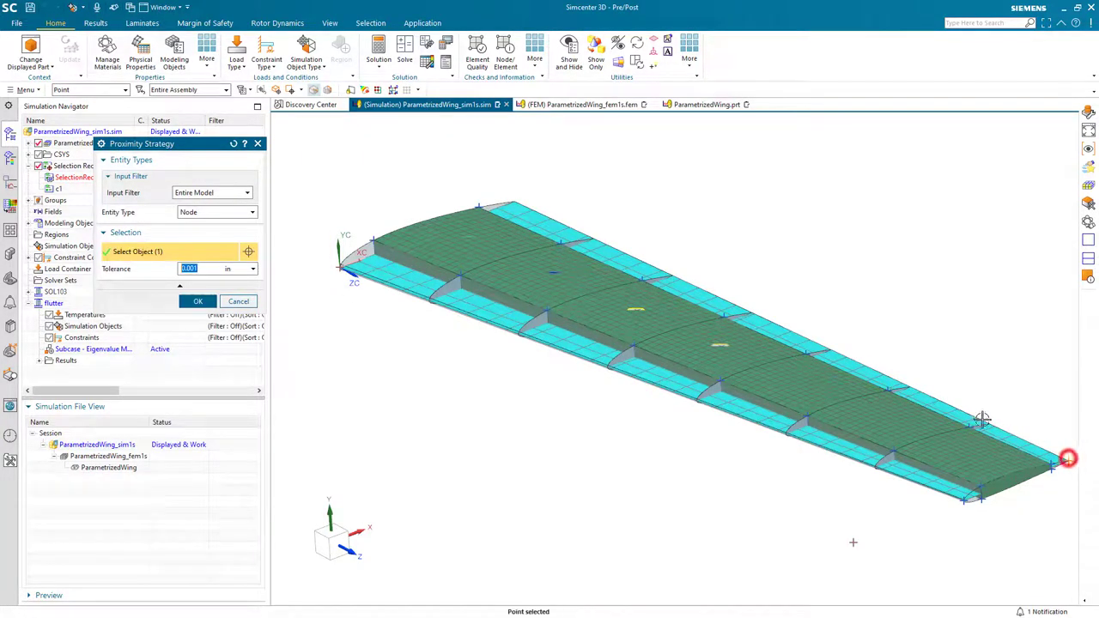
click(202, 301)
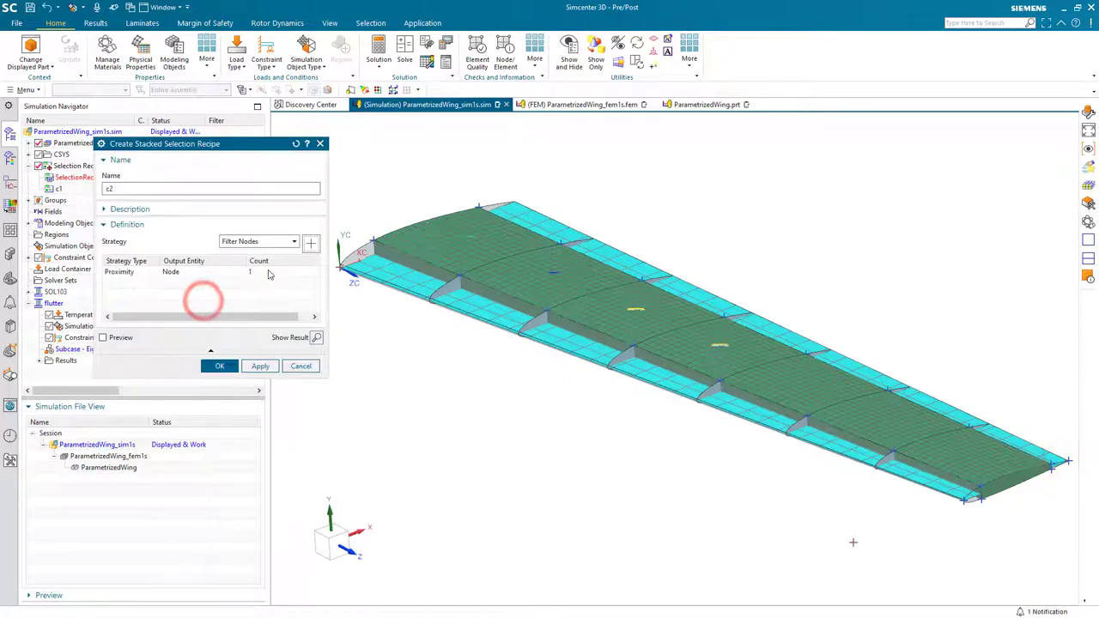
Add a Related Elements strategy to the c2 recipe and create it
click(275, 241)
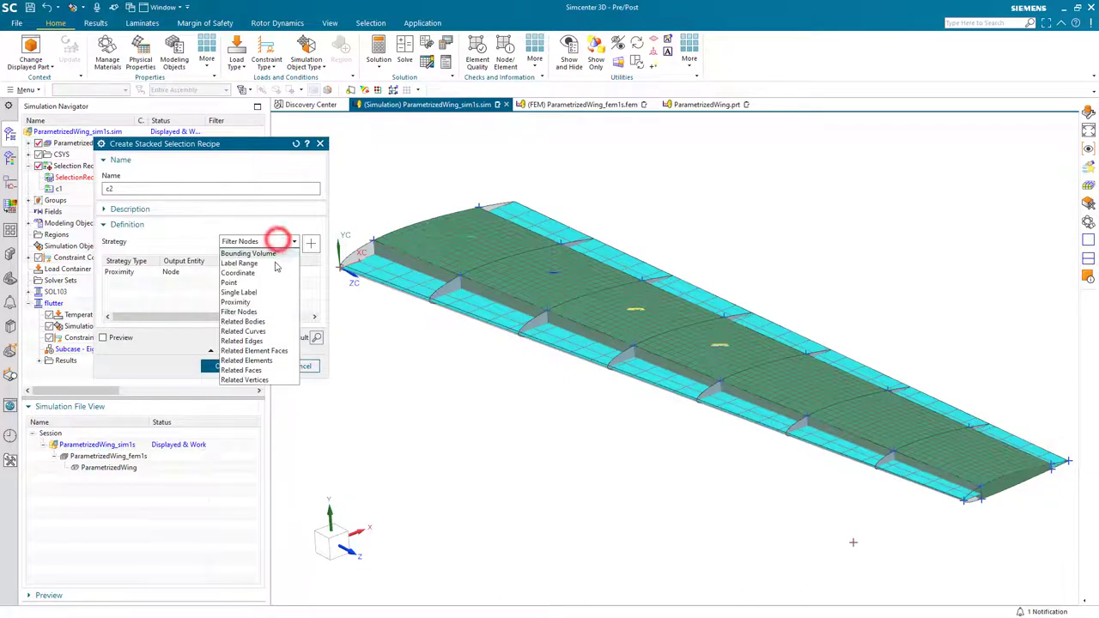
click(261, 360)
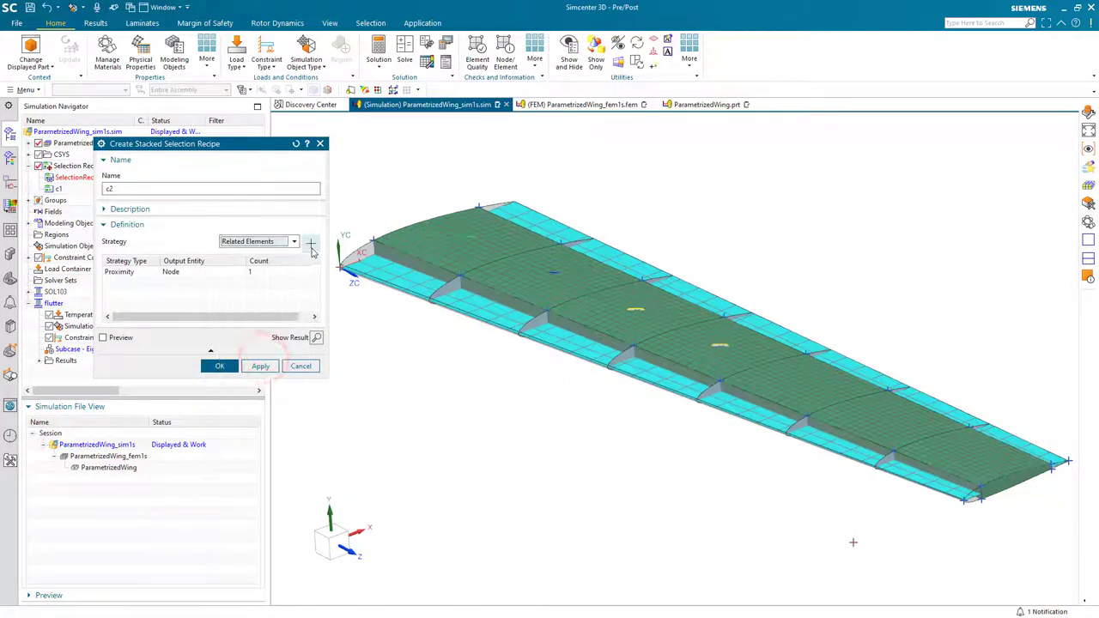
click(310, 243)
click(225, 367)
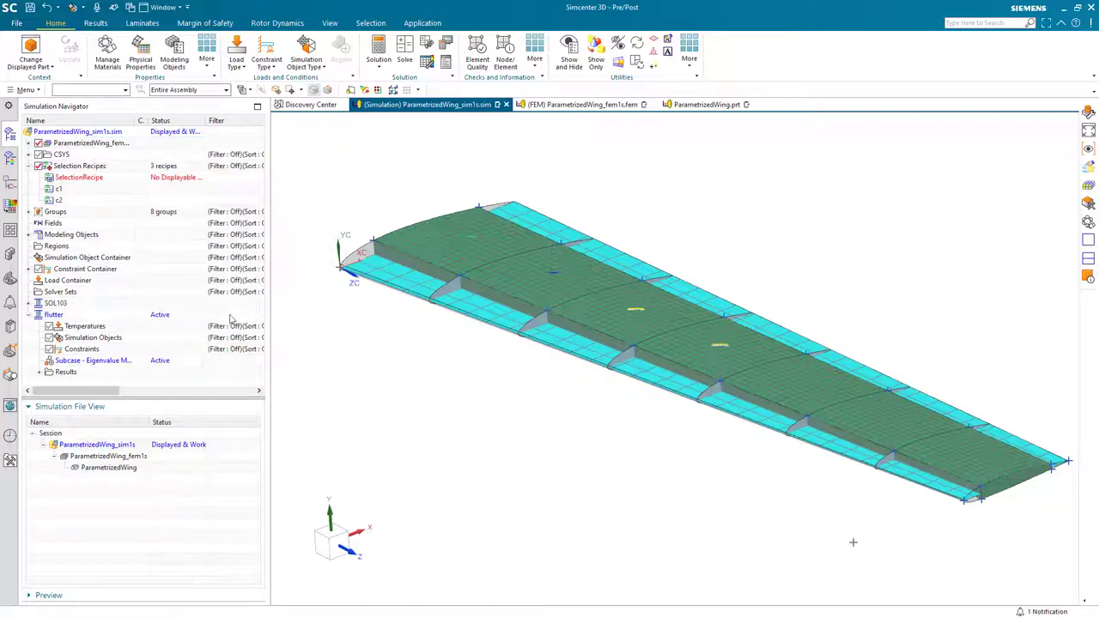
Start a Surface - on Aero Panel aero spline using recipe c1 as the first corner and c2 as the second corner
click(307, 56)
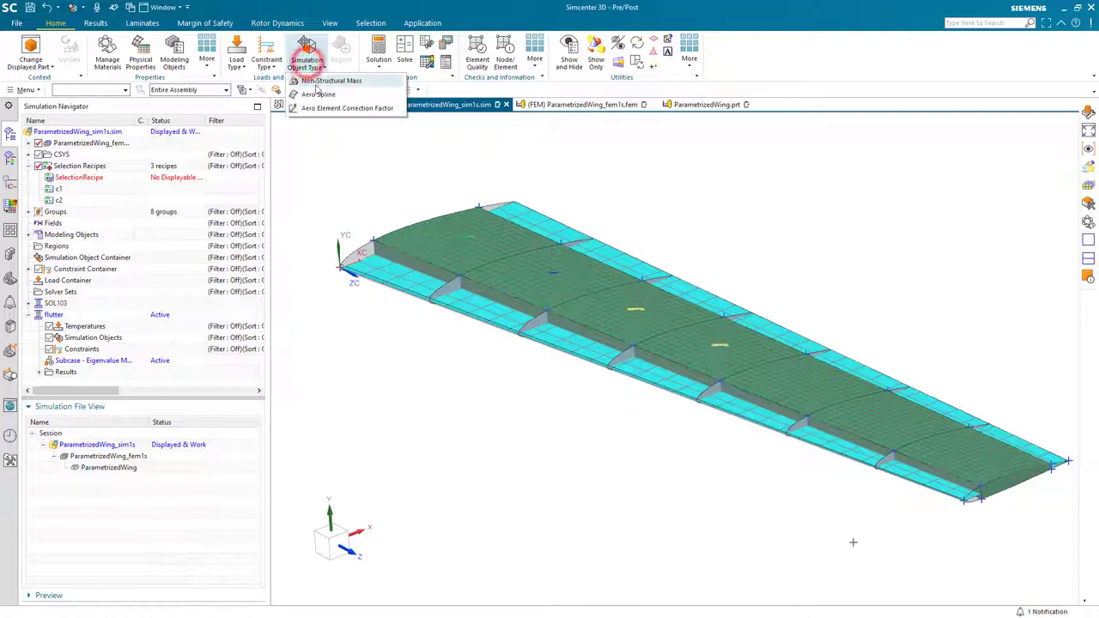
click(316, 90)
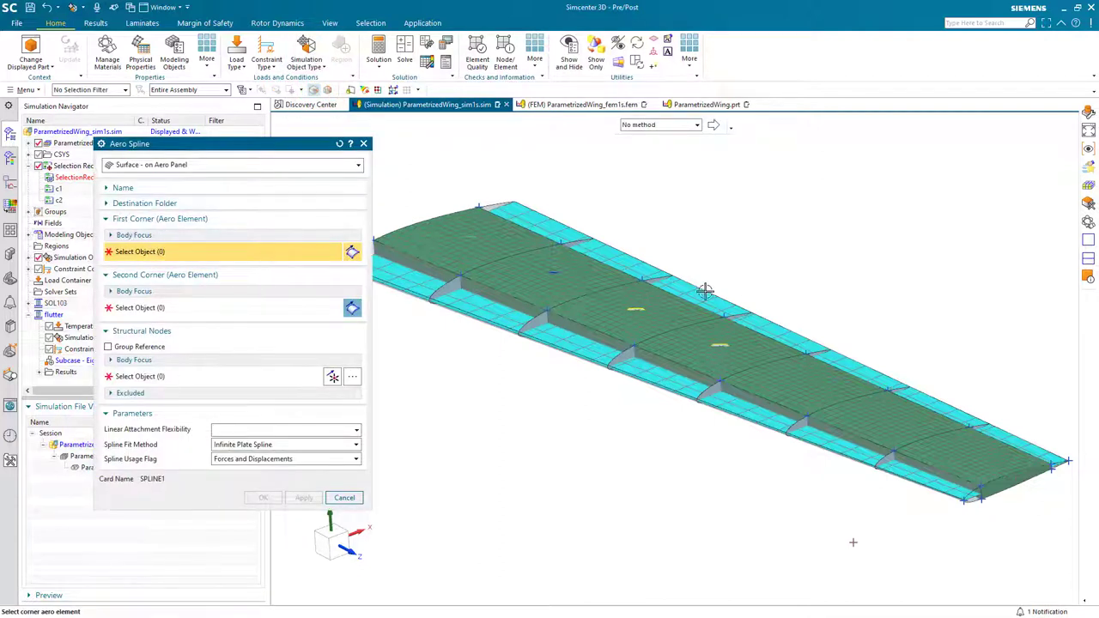
scroll(725, 294, down, 1)
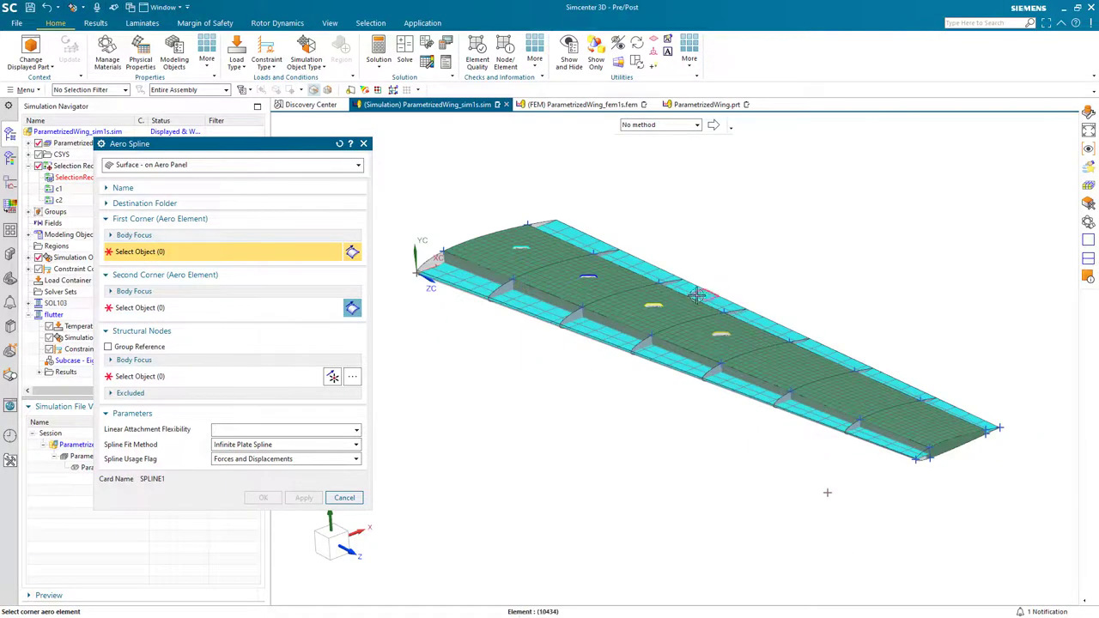
click(68, 189)
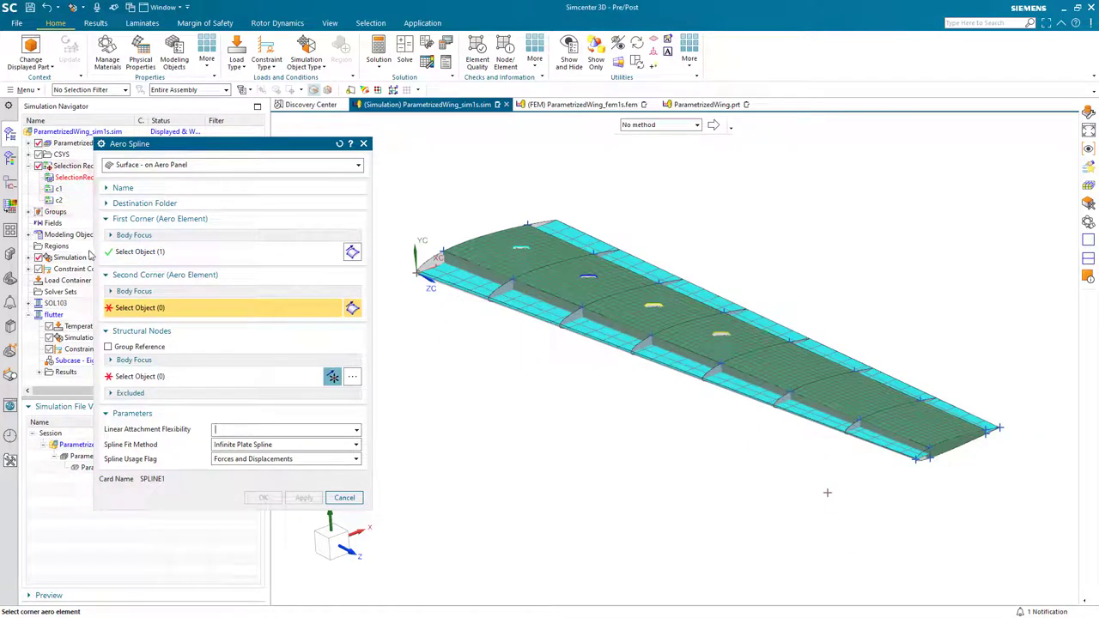
click(59, 201)
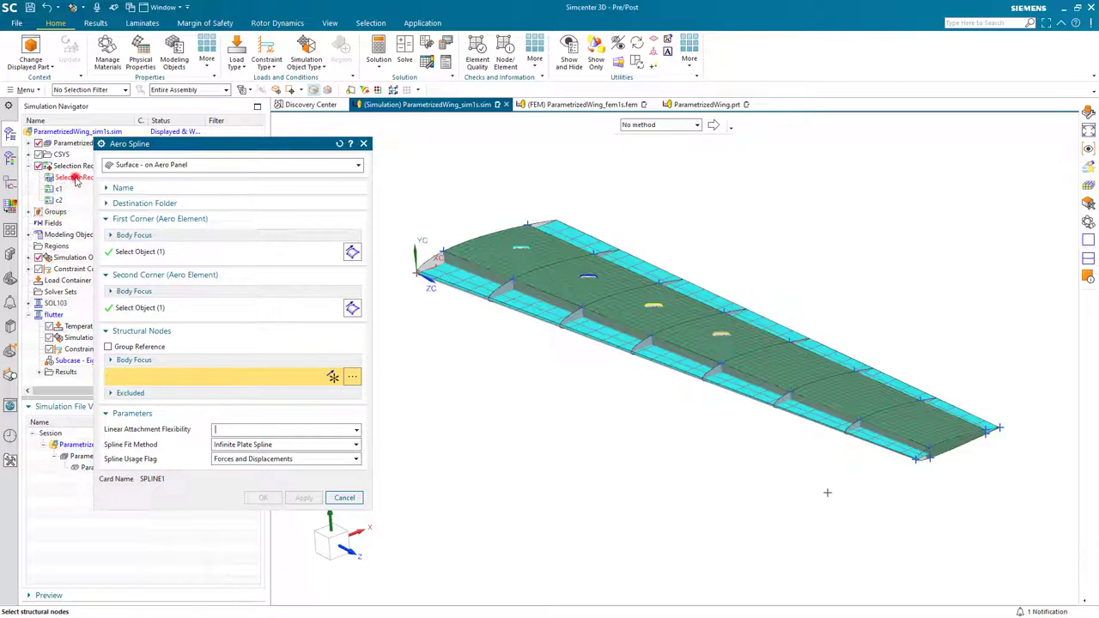
Assign SelectionRecipe as the spline's structural nodes, set the linear attachment flexibility to 0 and create the spline
click(76, 178)
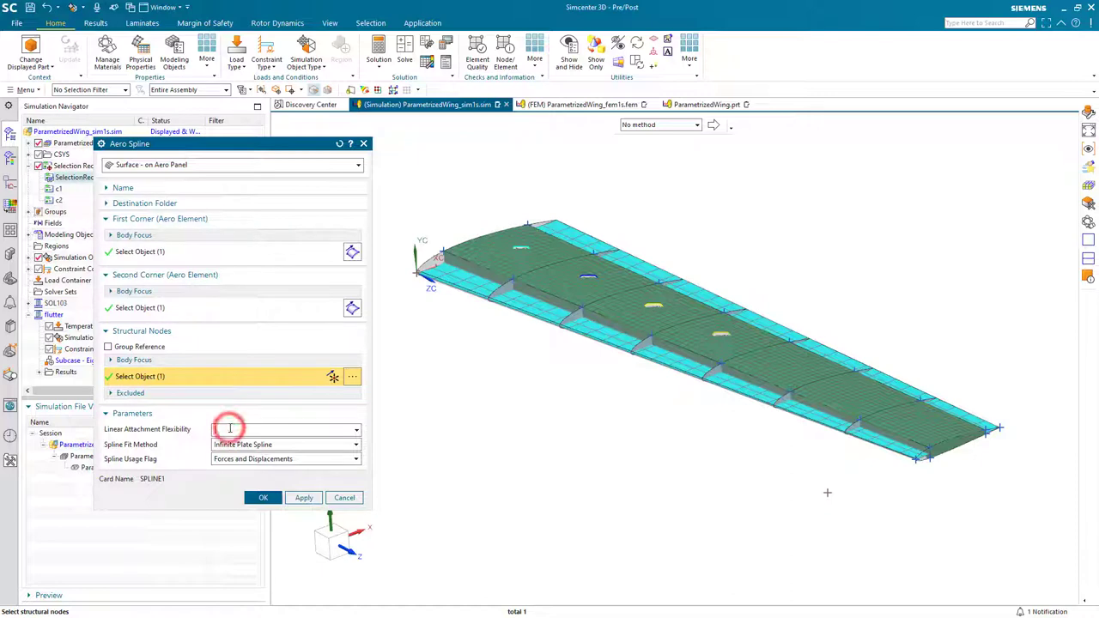
text(0)
click(263, 500)
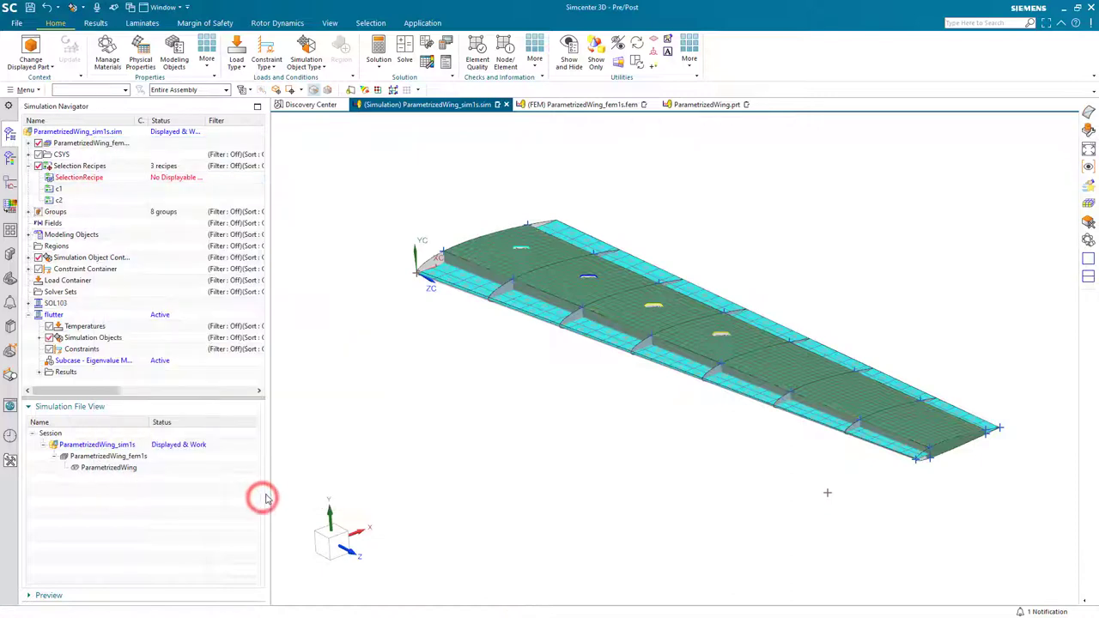
Display the wing in wireframe, highlight the new aero spline to inspect its coverage, and restore the shaded display
right_click(346, 376)
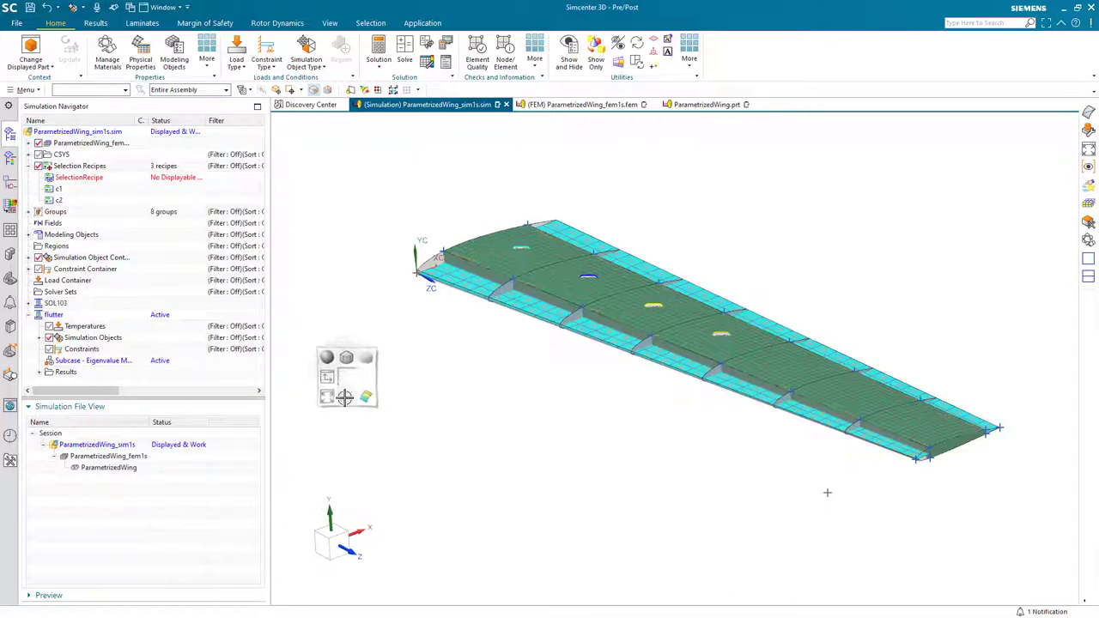
click(344, 397)
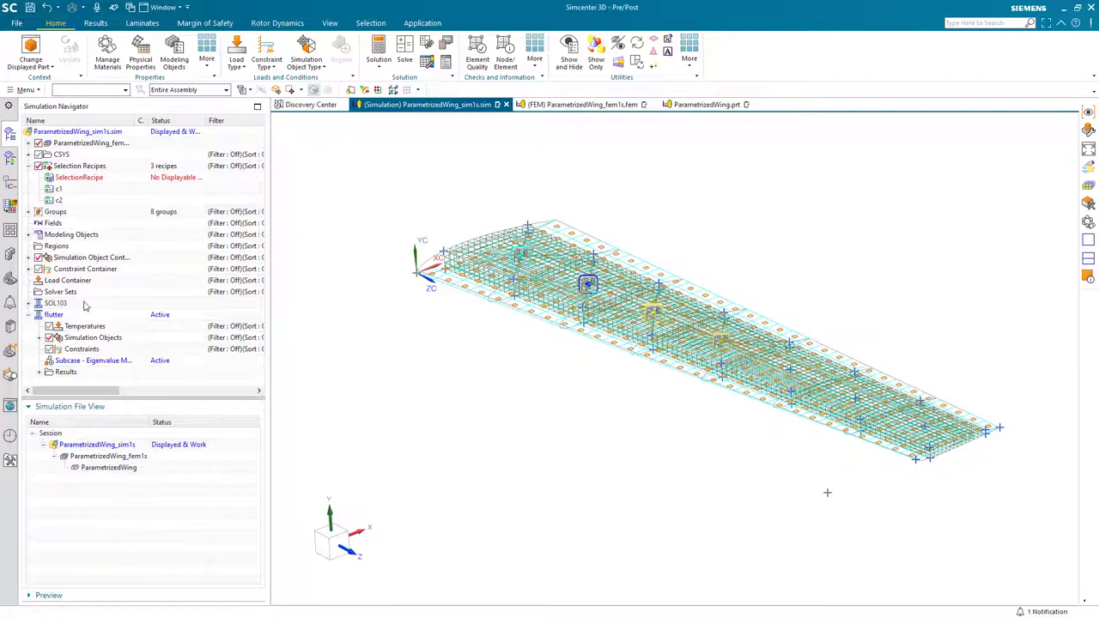
click(42, 337)
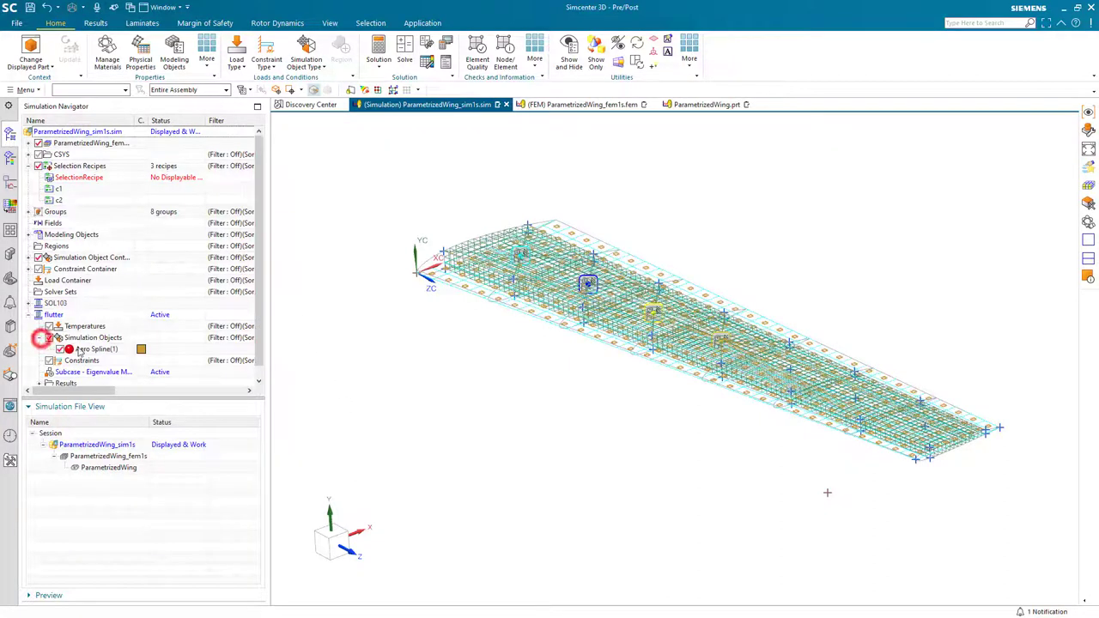
click(94, 348)
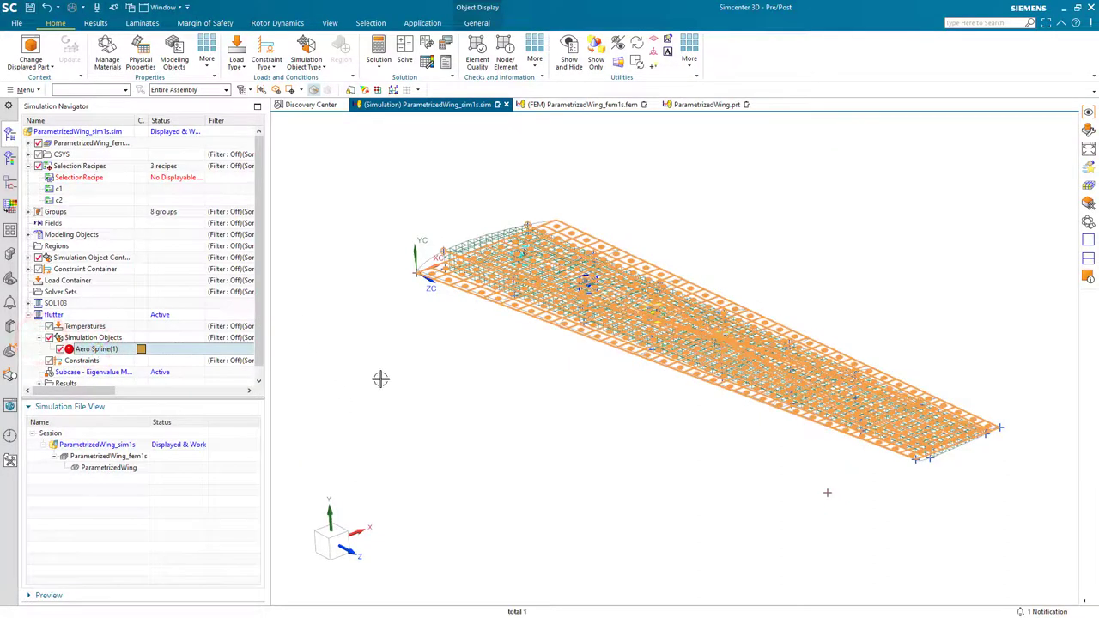
mouse_move(381, 380)
middle_down()
mouse_move(379, 418)
mouse_move(391, 391)
middle_up()
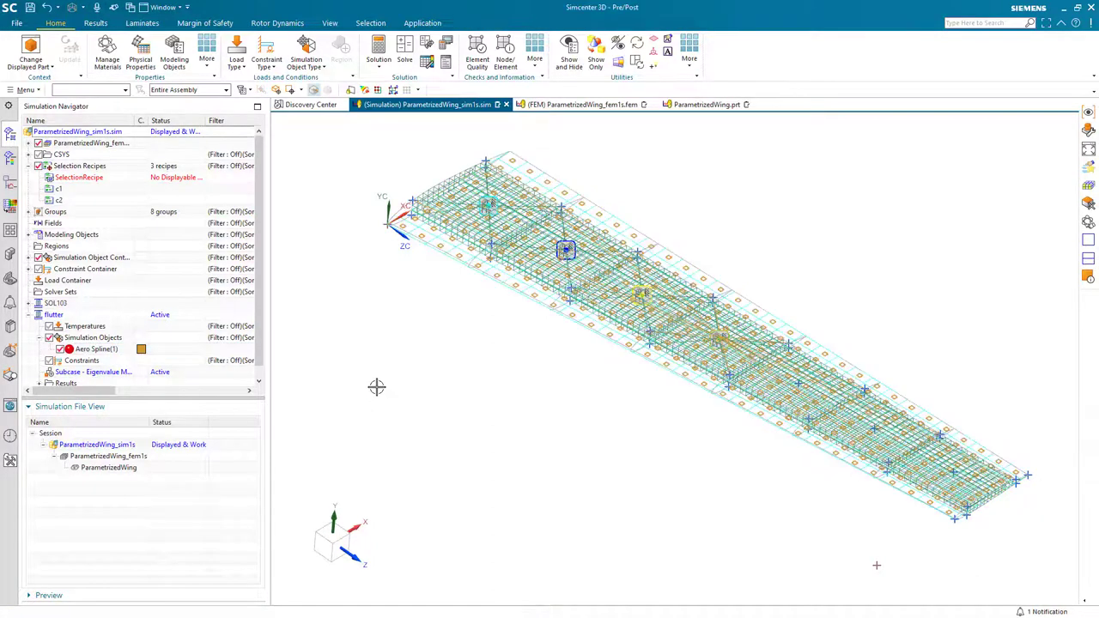
right_drag(375, 382, 378, 365)
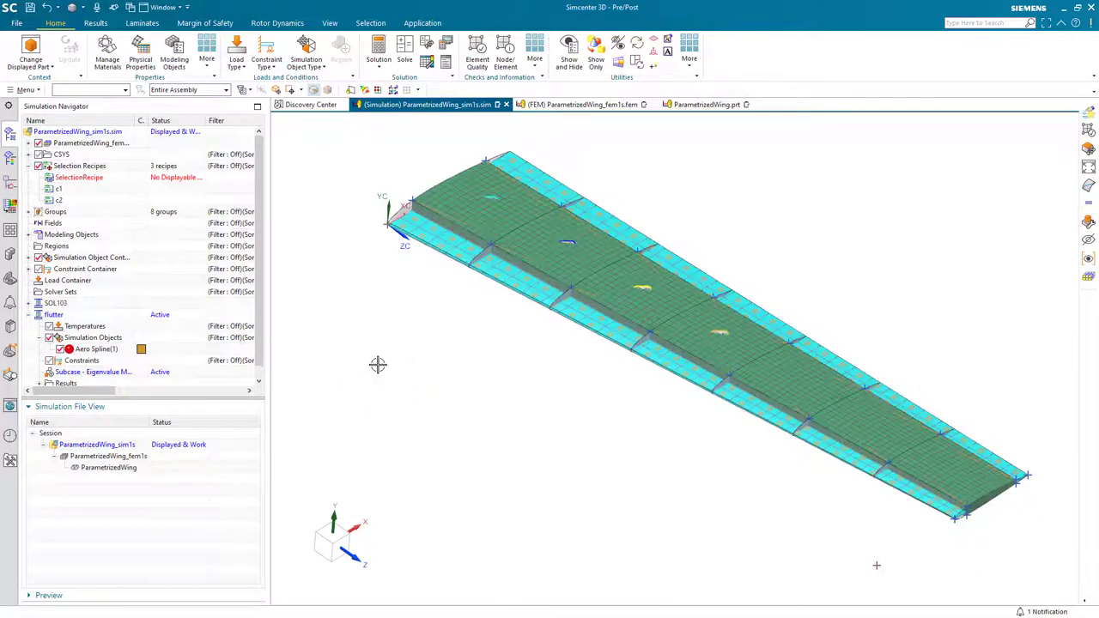
Add the existing Fixed(1) constraint to the flutter solution's constraints and highlight it there to check it
click(29, 269)
click(76, 281)
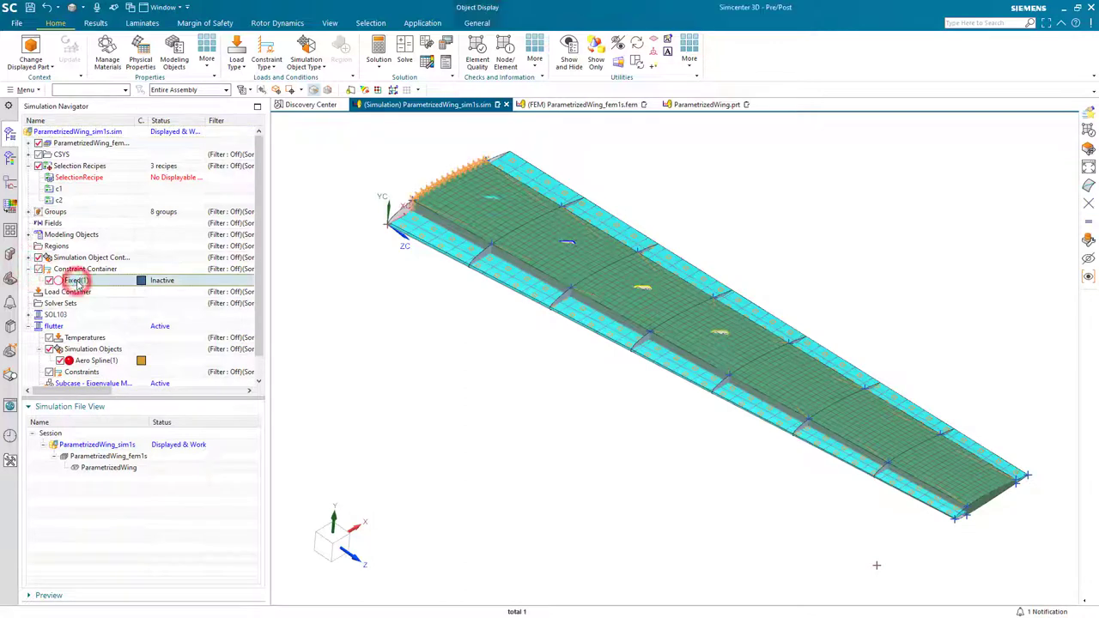
drag(78, 286, 92, 355)
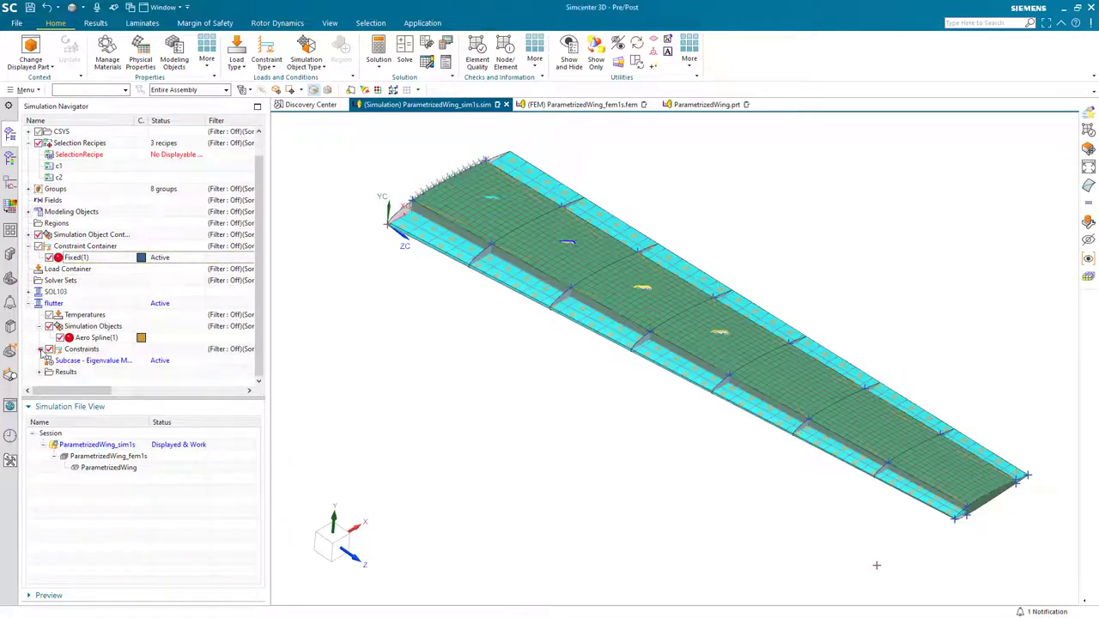
click(39, 350)
click(87, 361)
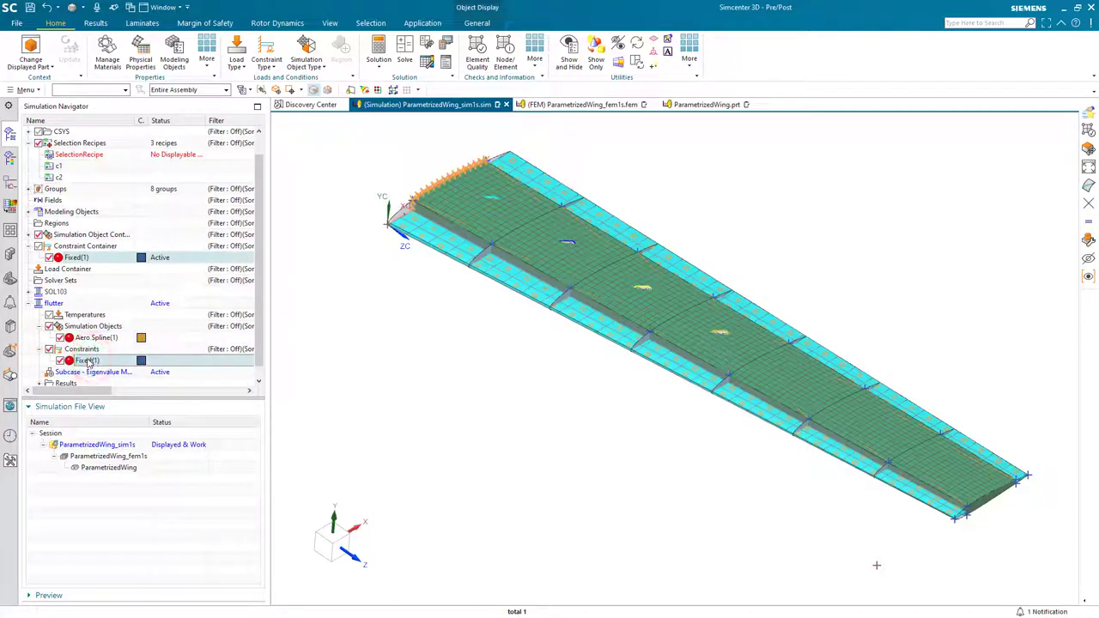
key(Escape)
Solve the flutter solution with the model setup check enabled, and close the check report and job monitor
right_click(57, 306)
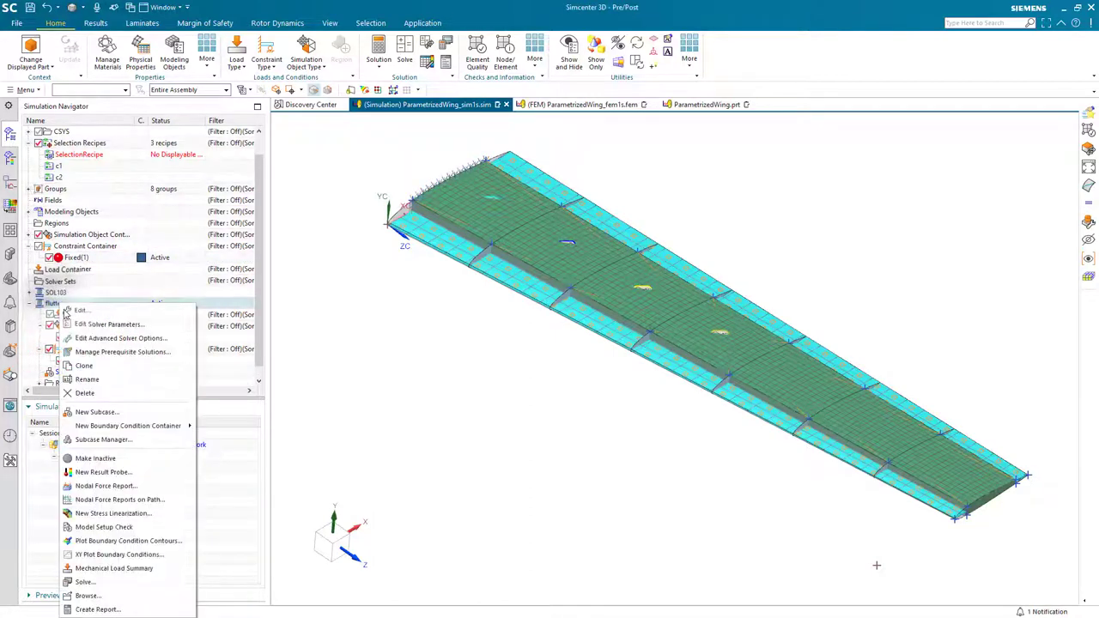
click(105, 582)
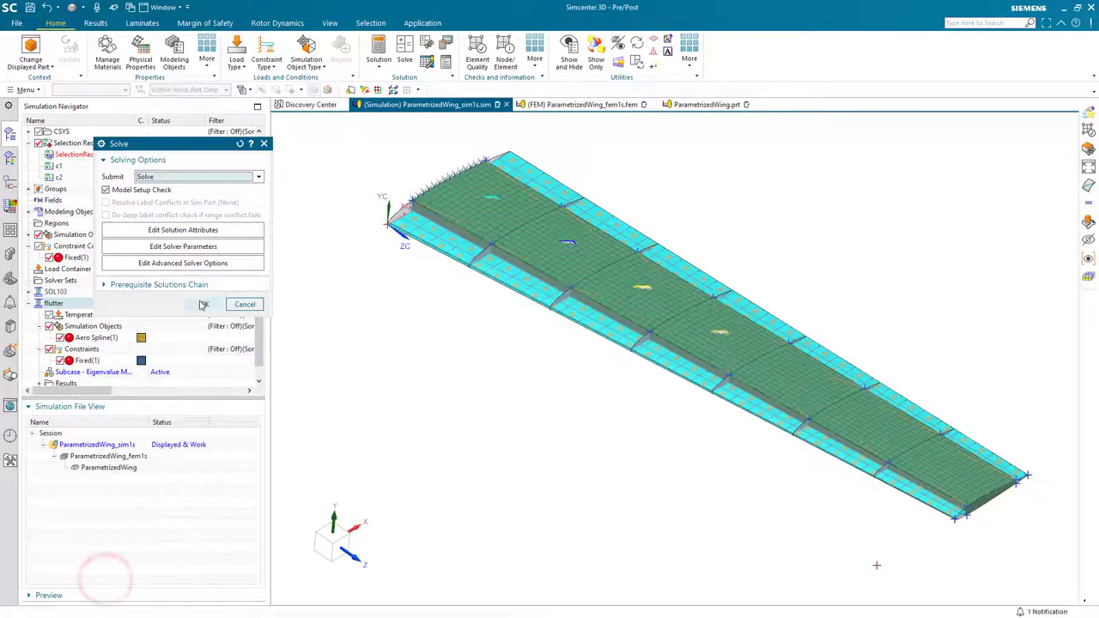
click(204, 304)
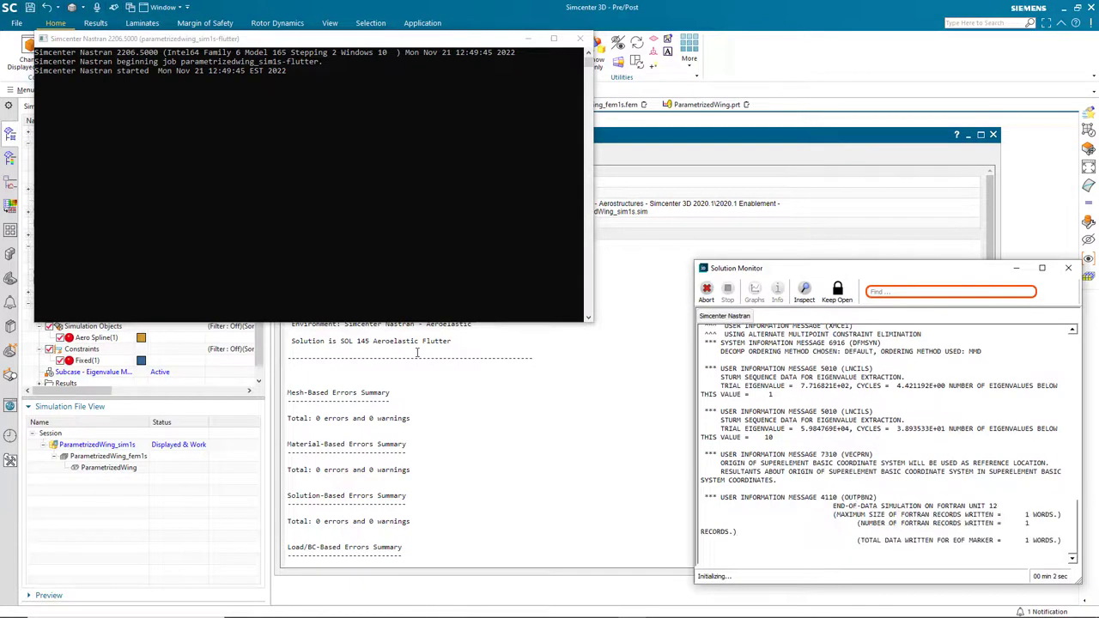
click(574, 321)
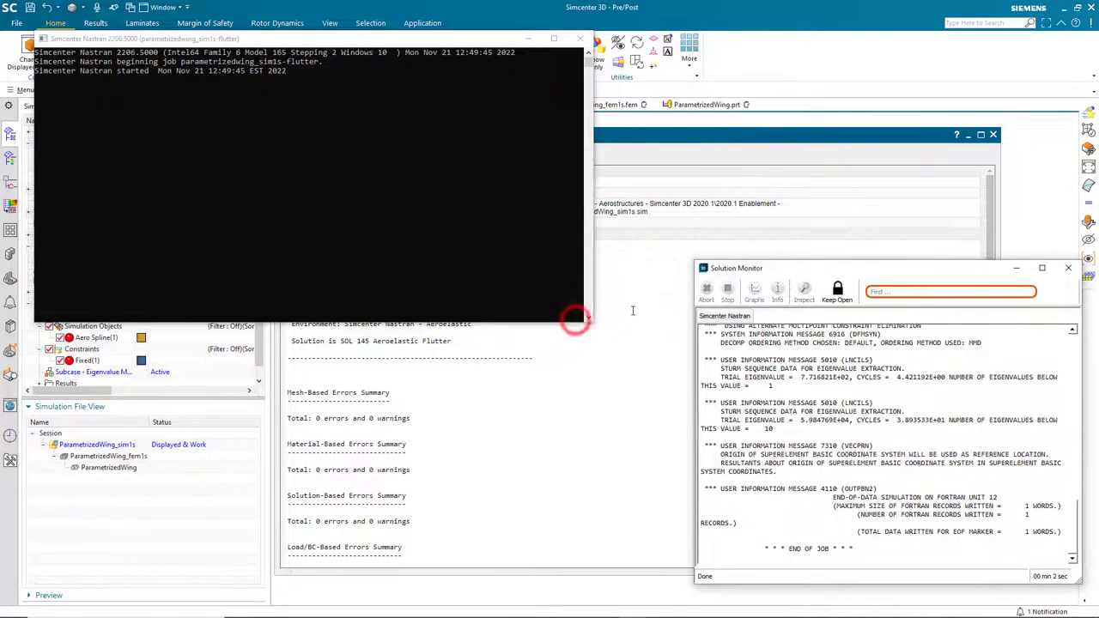
click(992, 135)
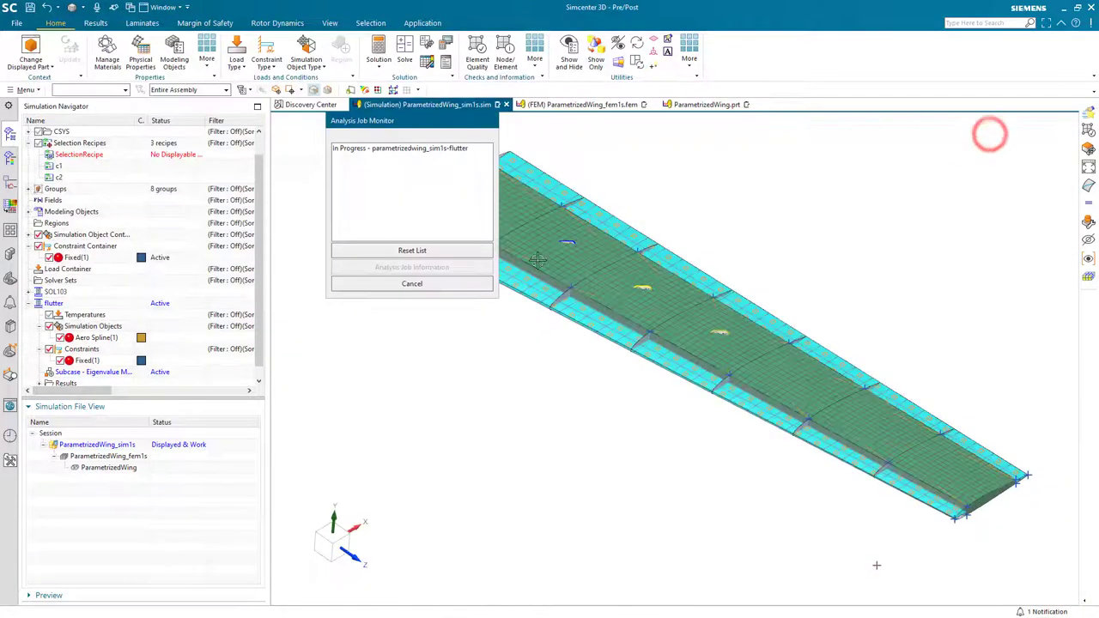
click(461, 285)
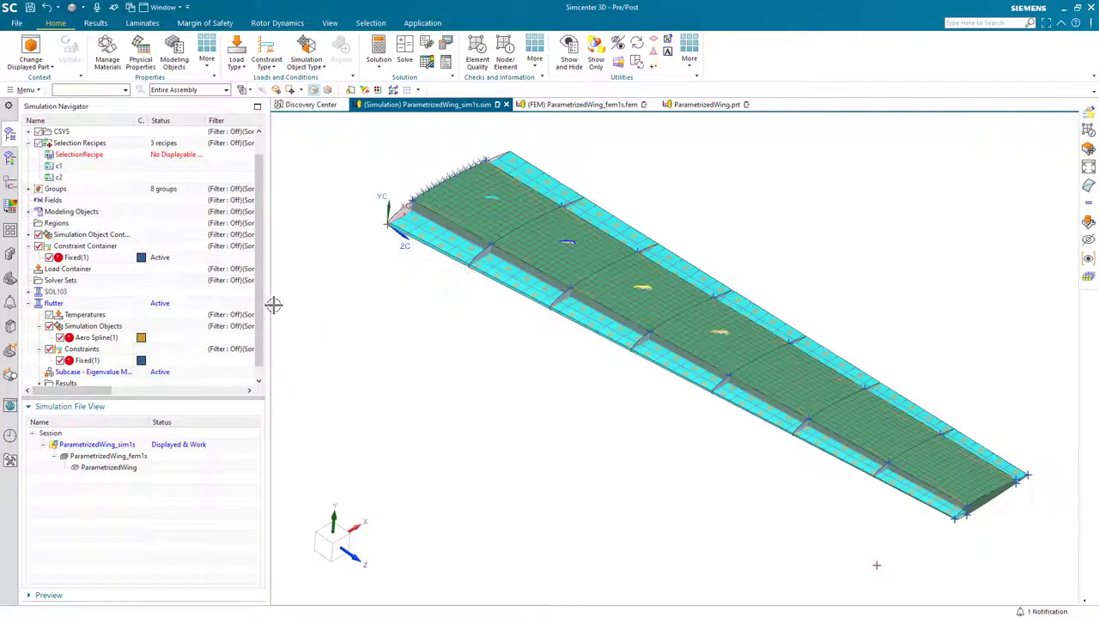
Open the flutter solution's structural results and plot the nodal displacement of Mode 1
drag(262, 297, 263, 299)
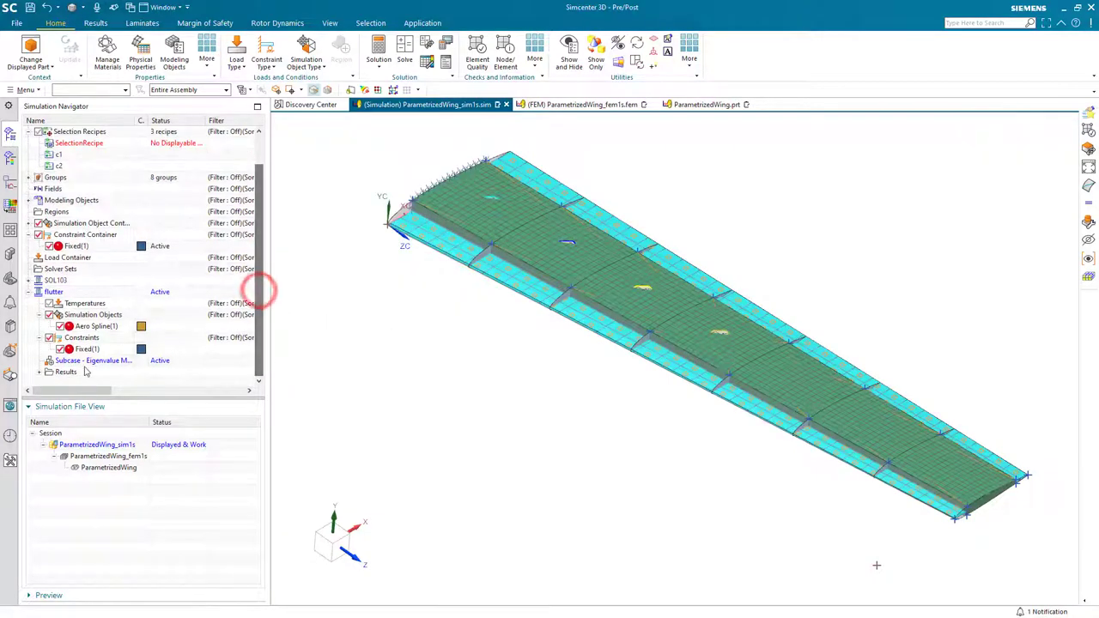
click(42, 372)
double_click(75, 372)
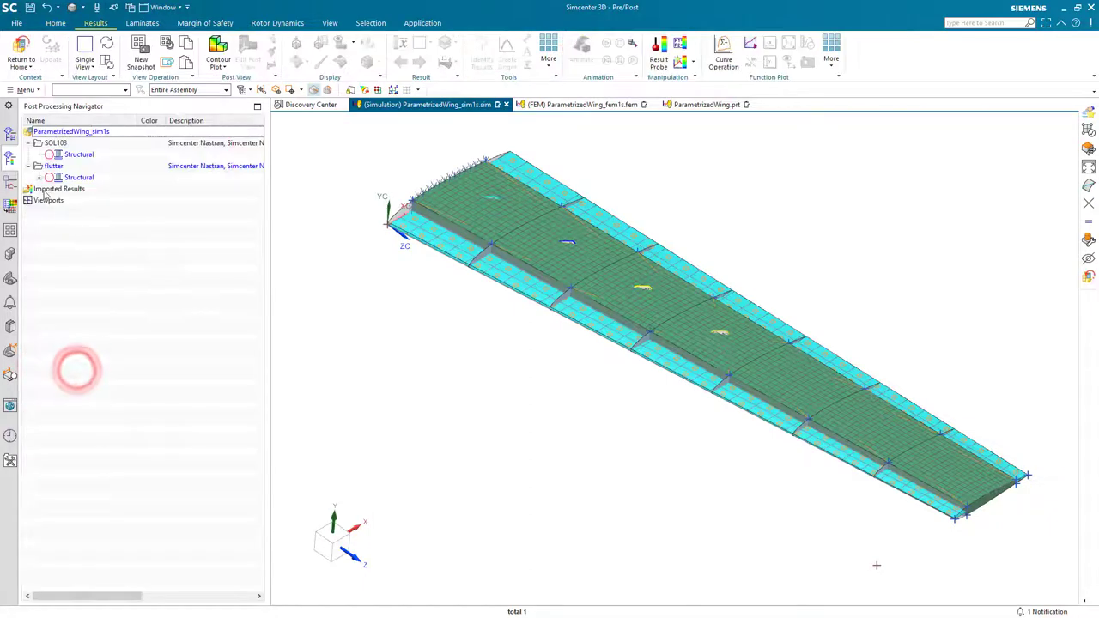
click(41, 177)
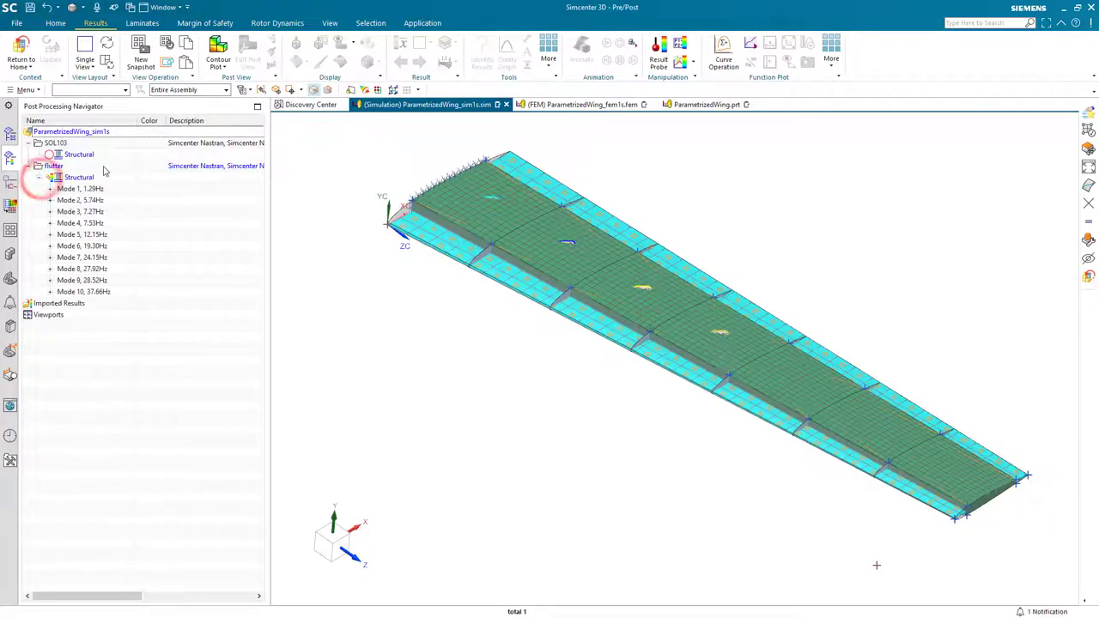
click(51, 189)
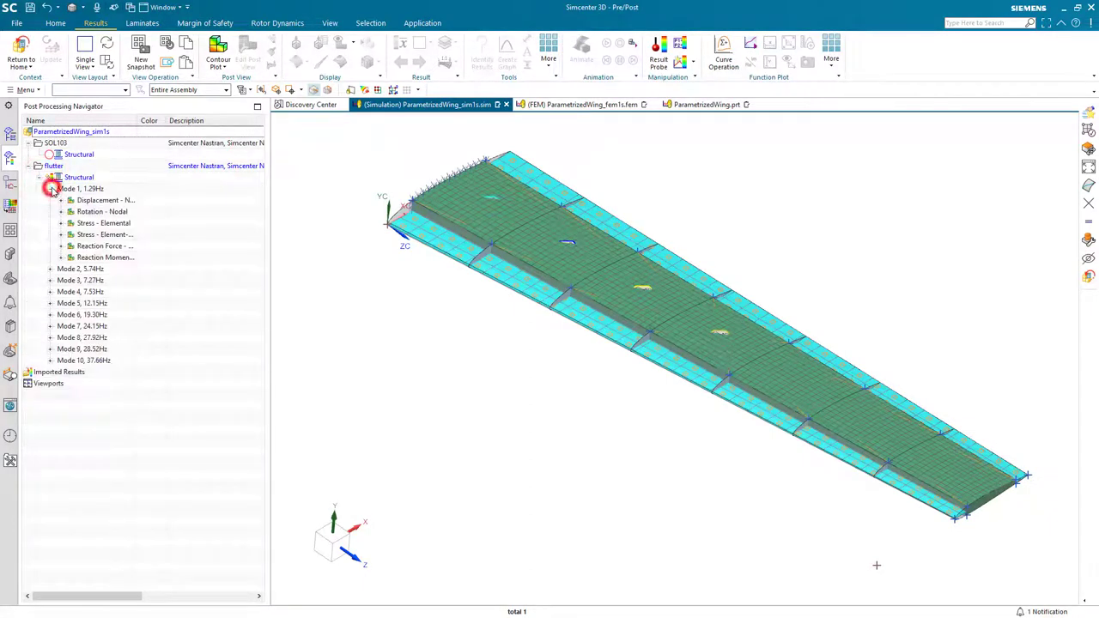
double_click(106, 200)
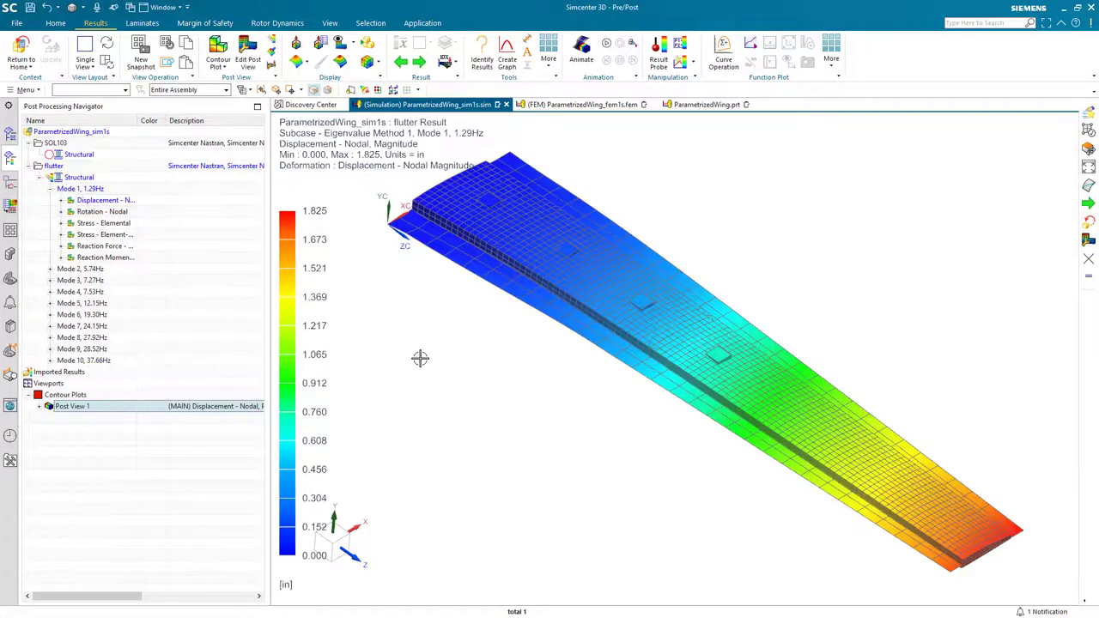
Examine the Mode 1 deformed shape and advance the displacement plot through Mode 2 to Mode 3
middle_drag(420, 358, 412, 339)
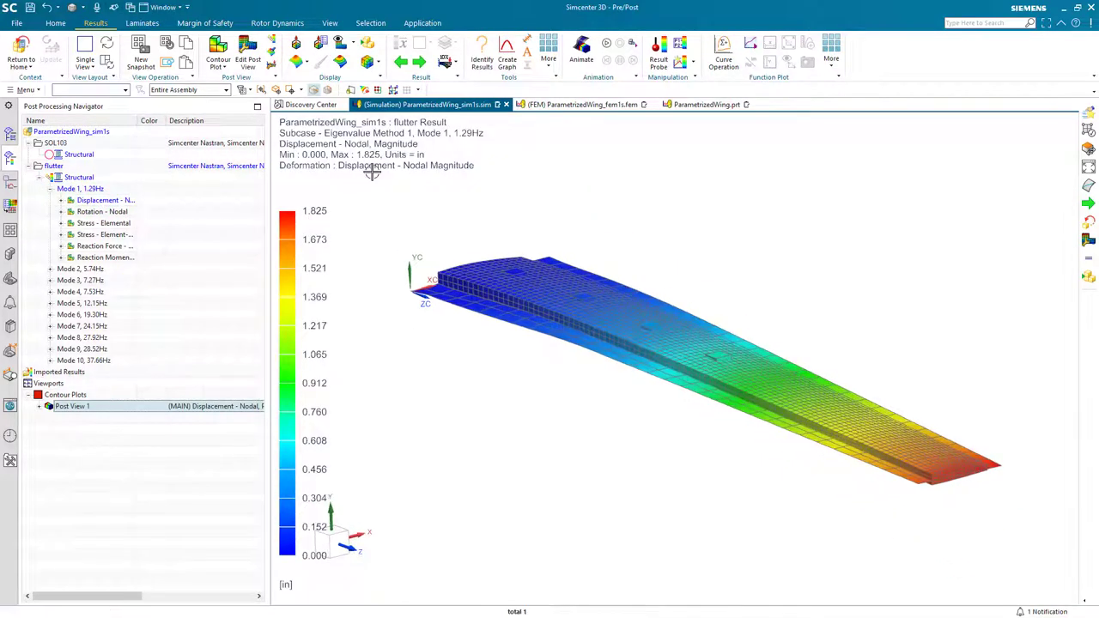
click(419, 62)
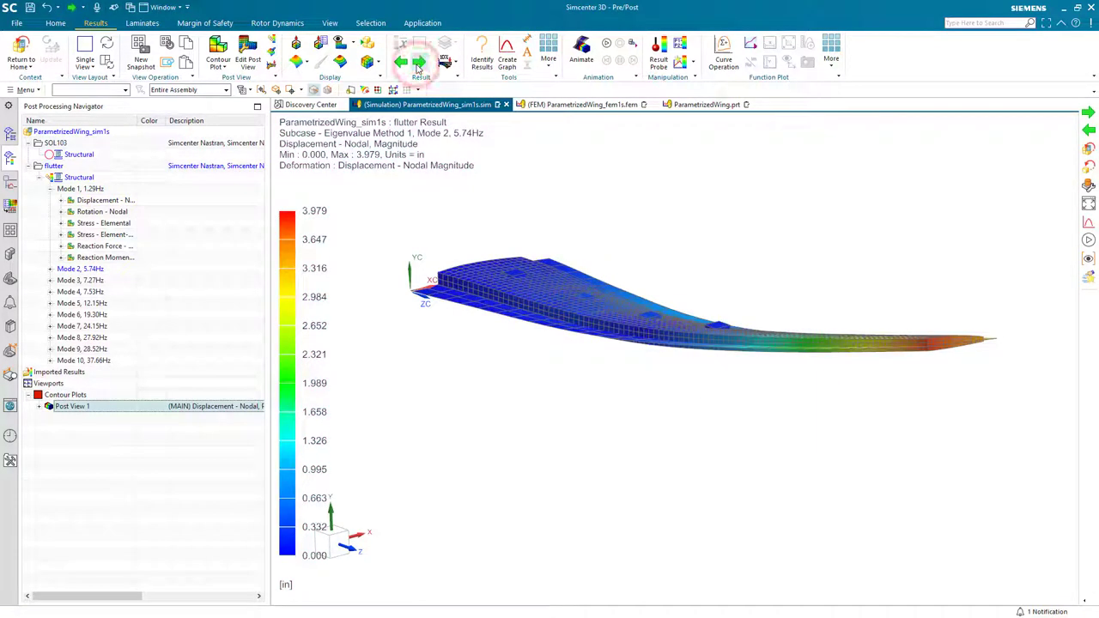
click(418, 63)
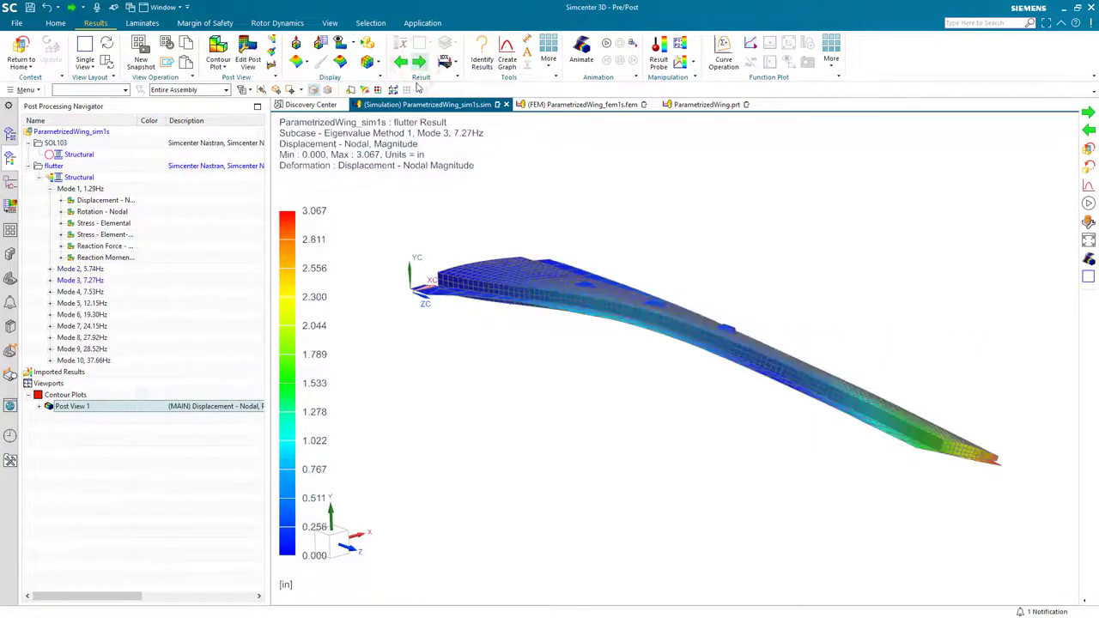
middle_drag(489, 258, 490, 280)
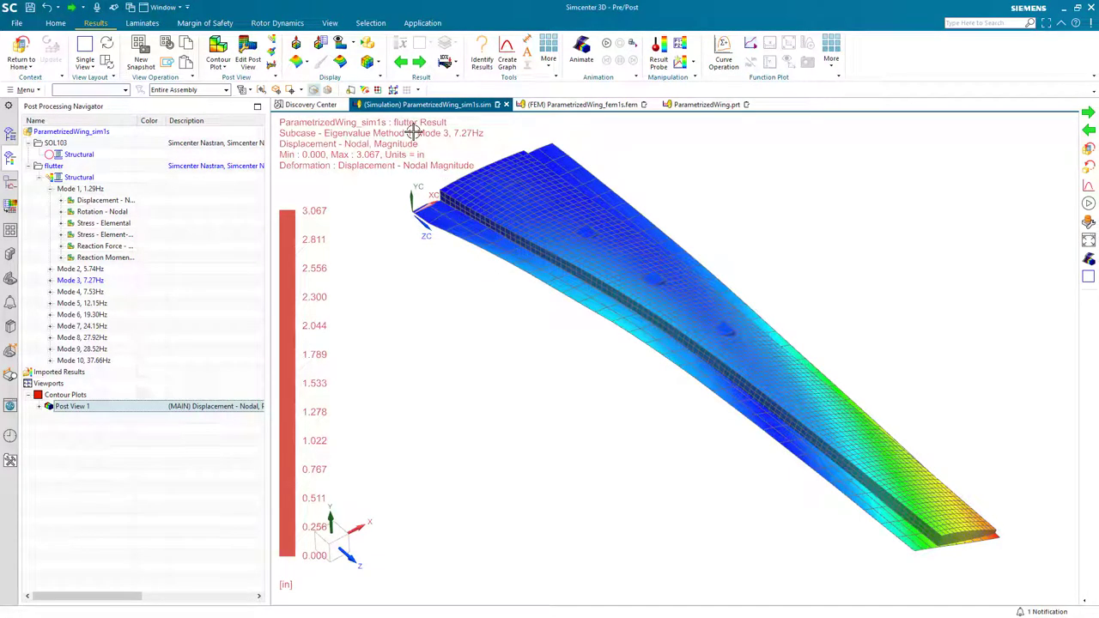
Leave the results display and load the flutter solution's Structural functions from the simulation's Nastran OP2 files
click(24, 52)
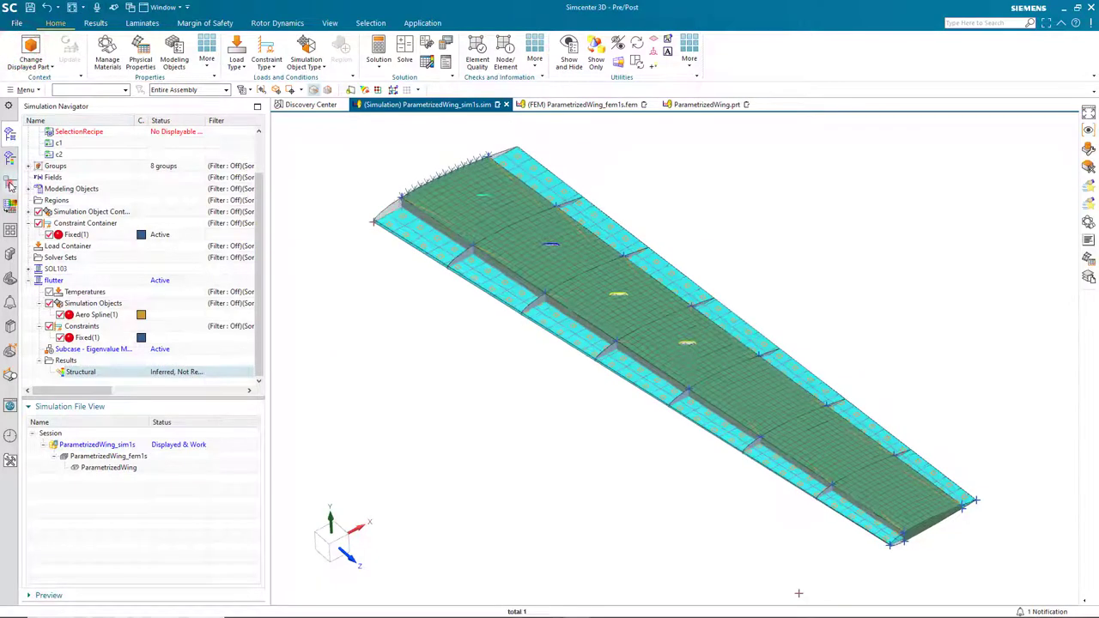
click(10, 183)
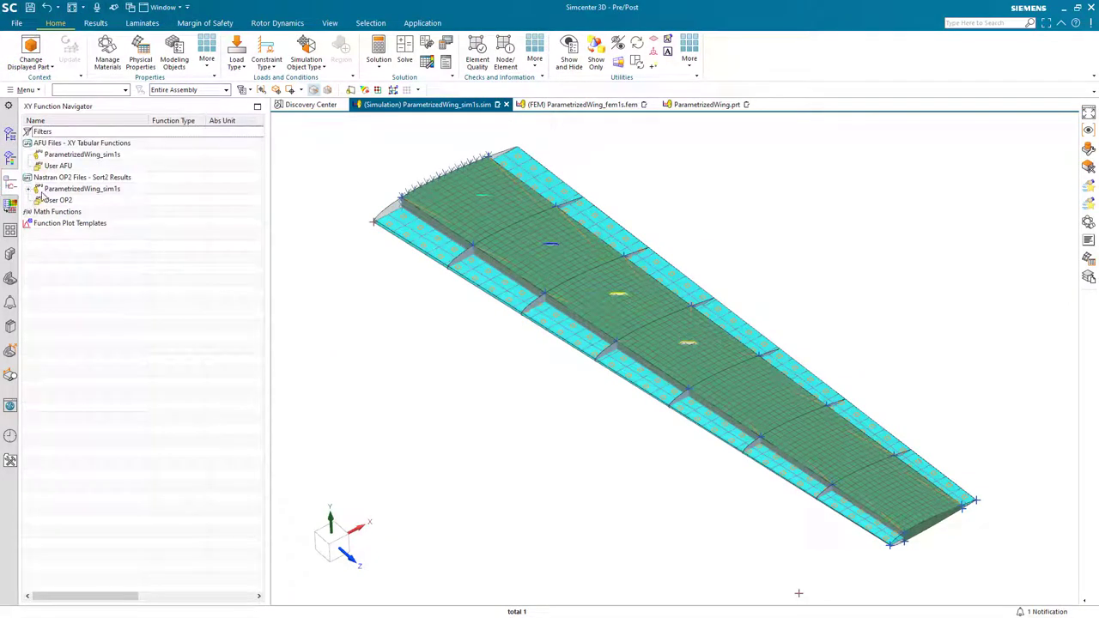
click(28, 188)
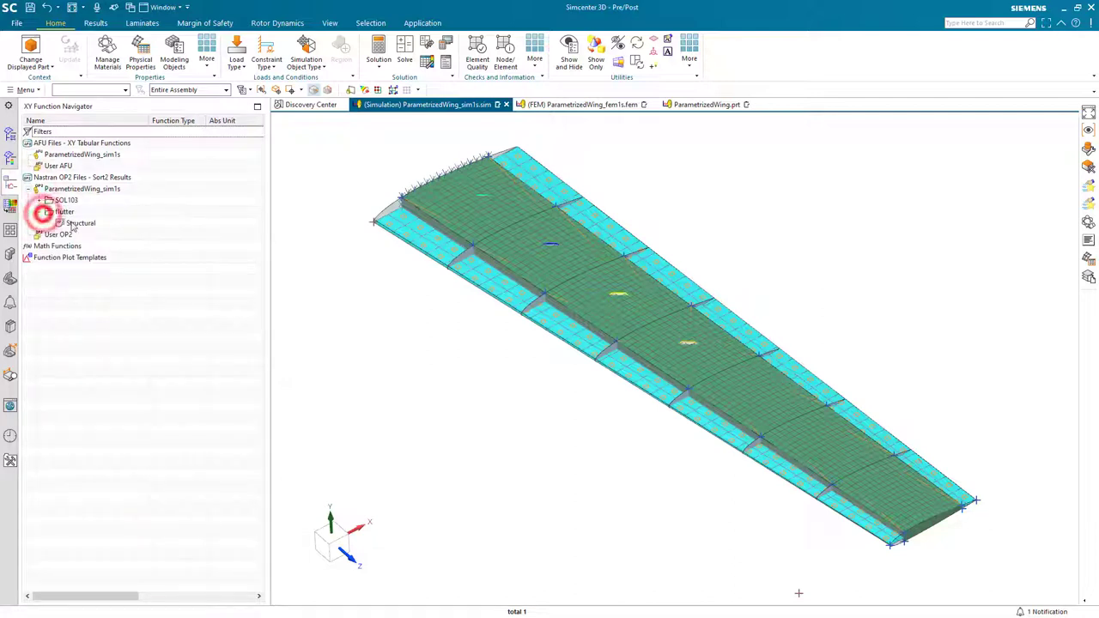
right_click(77, 224)
click(86, 229)
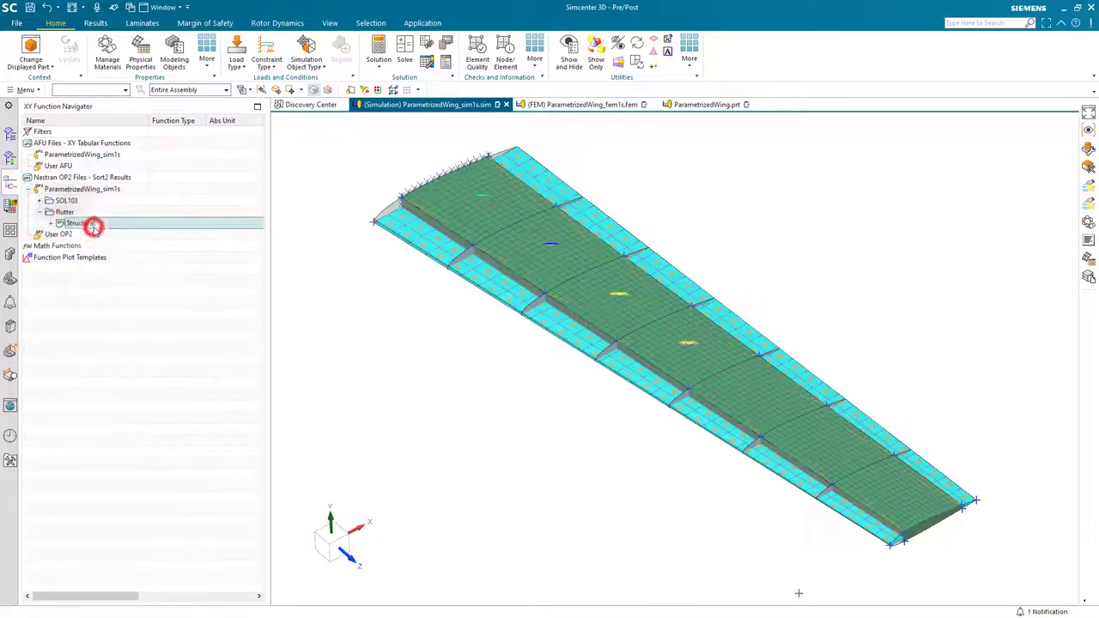
Expand the flutter solution's damping and frequency functions and split the graphics area into an Upper and Lower view layout
click(49, 224)
click(61, 234)
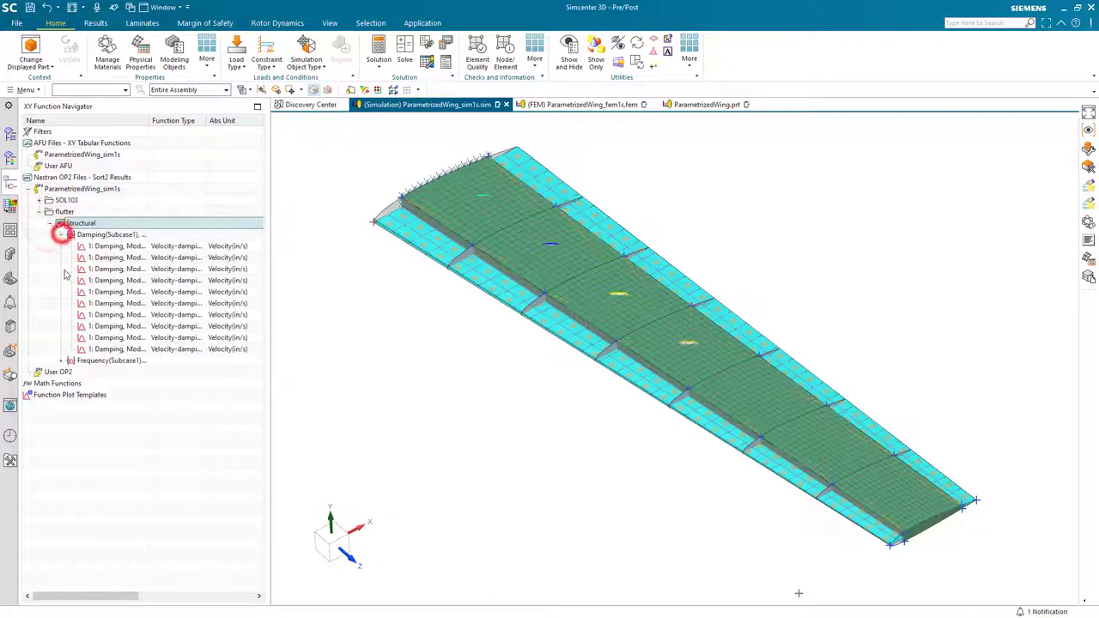
click(60, 361)
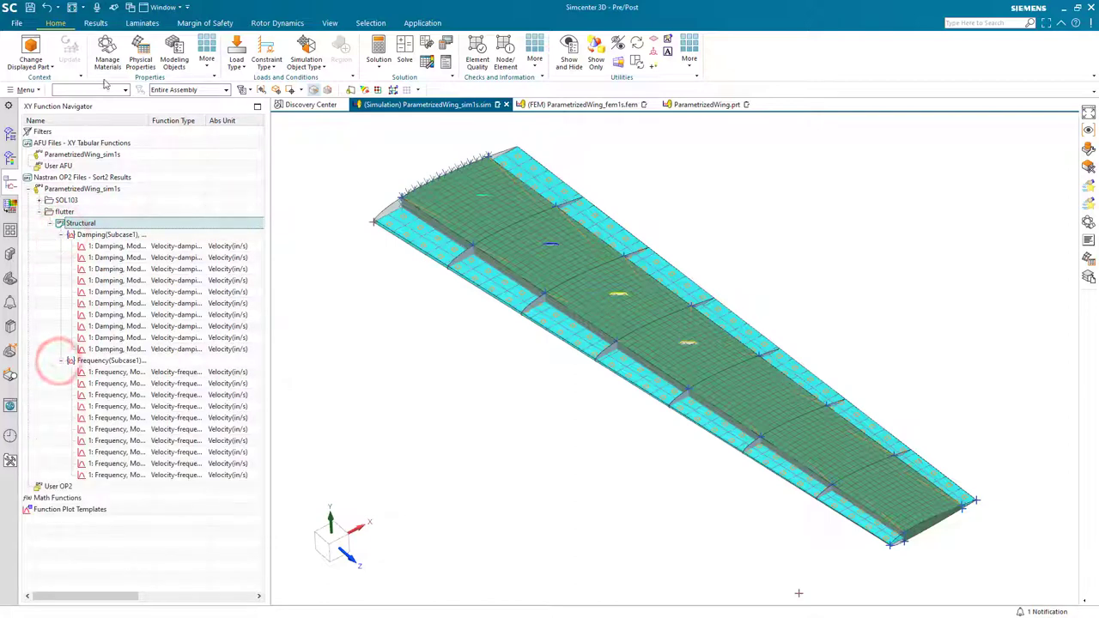
click(95, 23)
click(110, 67)
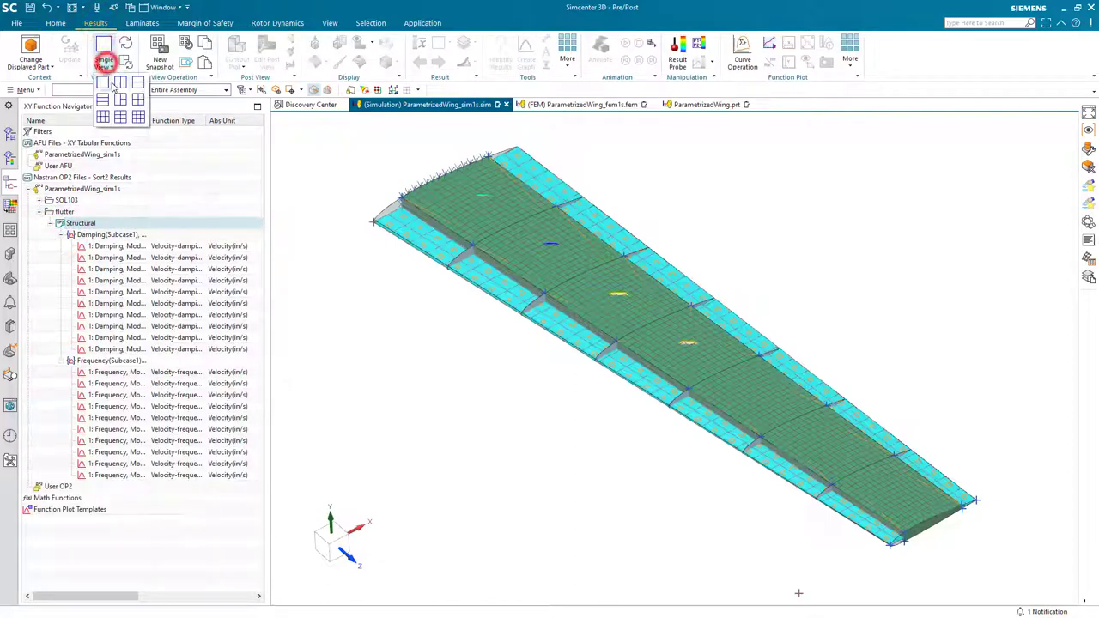
click(117, 91)
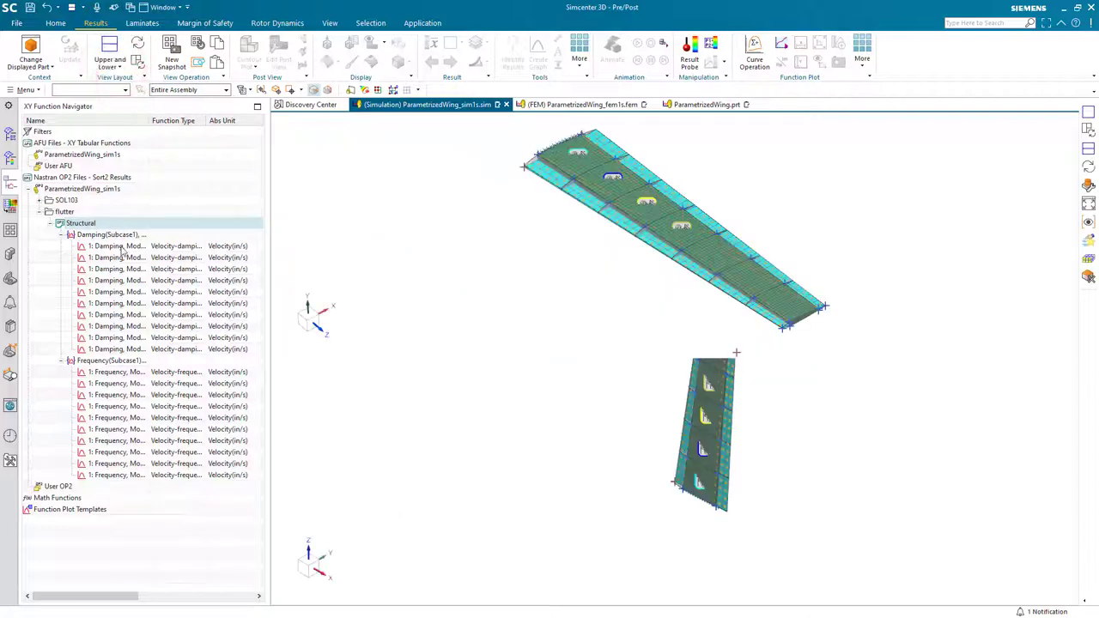
Plot the damping functions of Modes 1 to 10 together in the upper viewport
click(117, 246)
shift+click(112, 350)
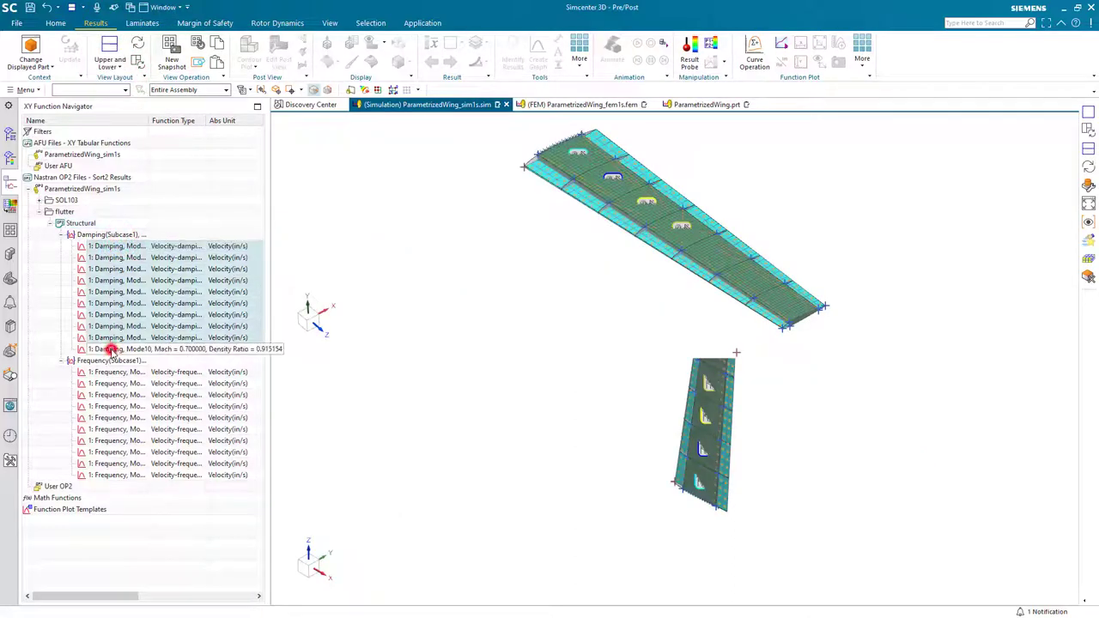
right_click(111, 350)
click(121, 359)
click(491, 264)
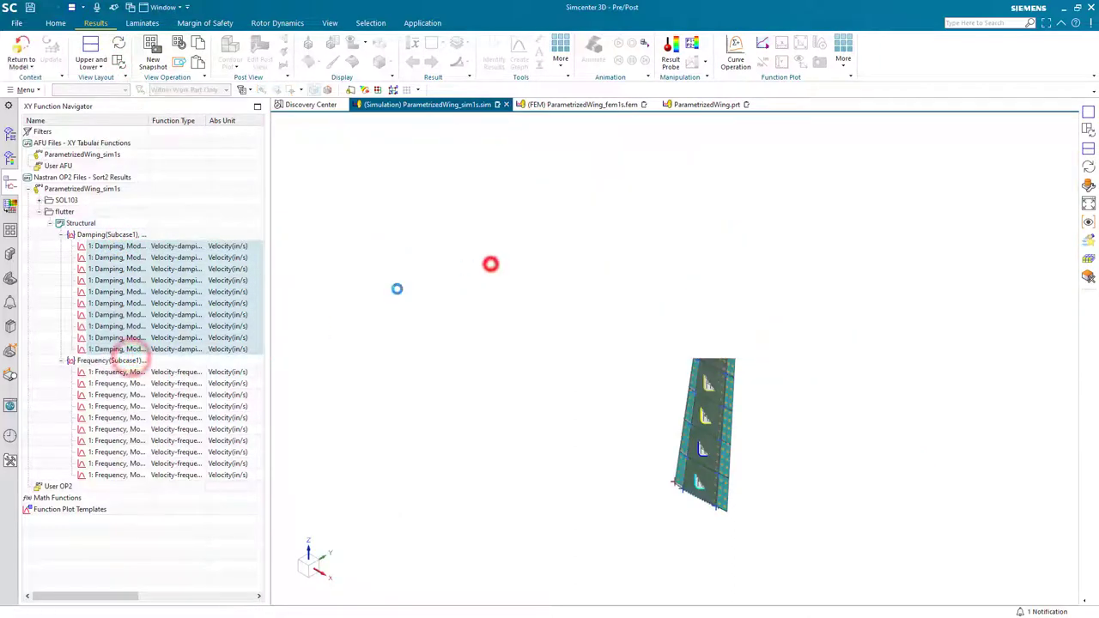
Plot the frequency functions of Modes 1 to 10 together in the lower viewport
click(117, 372)
shift+click(108, 475)
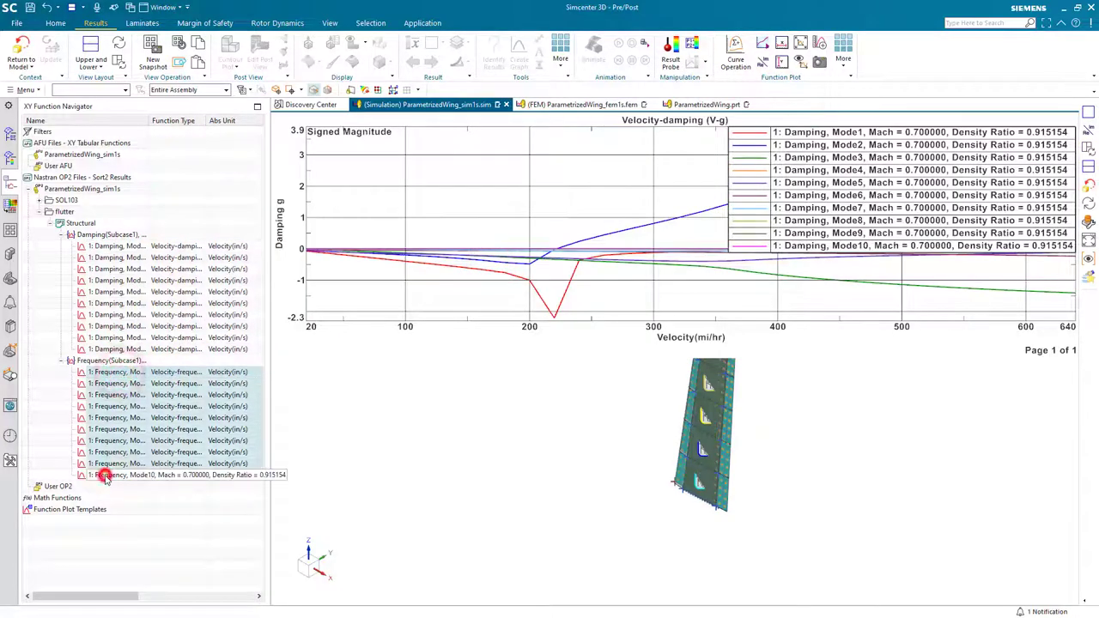
right_click(108, 475)
click(134, 325)
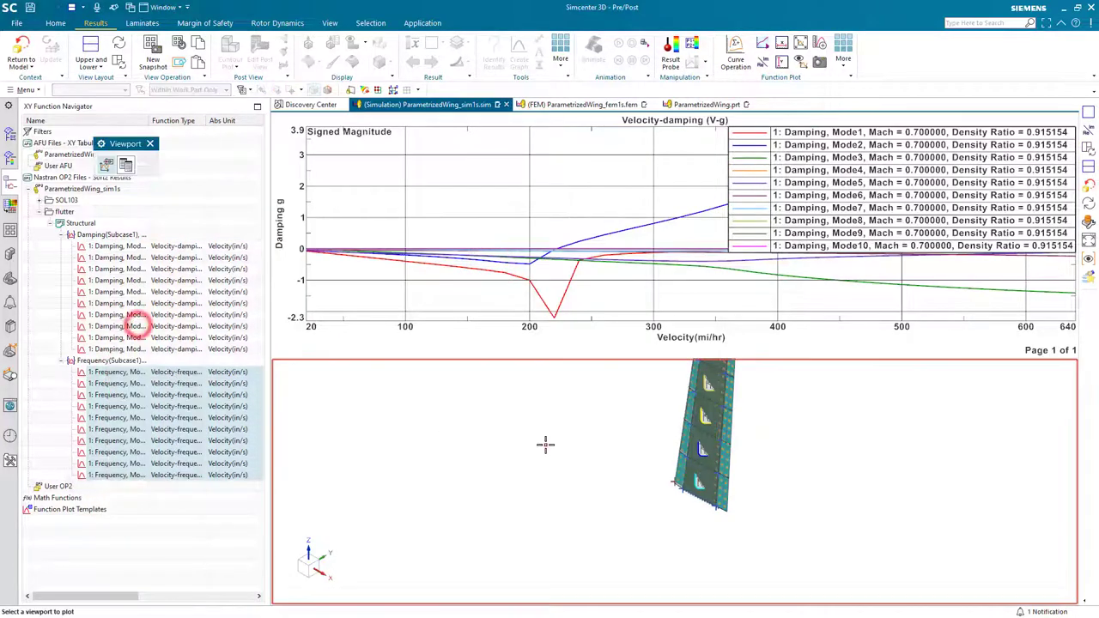
click(544, 444)
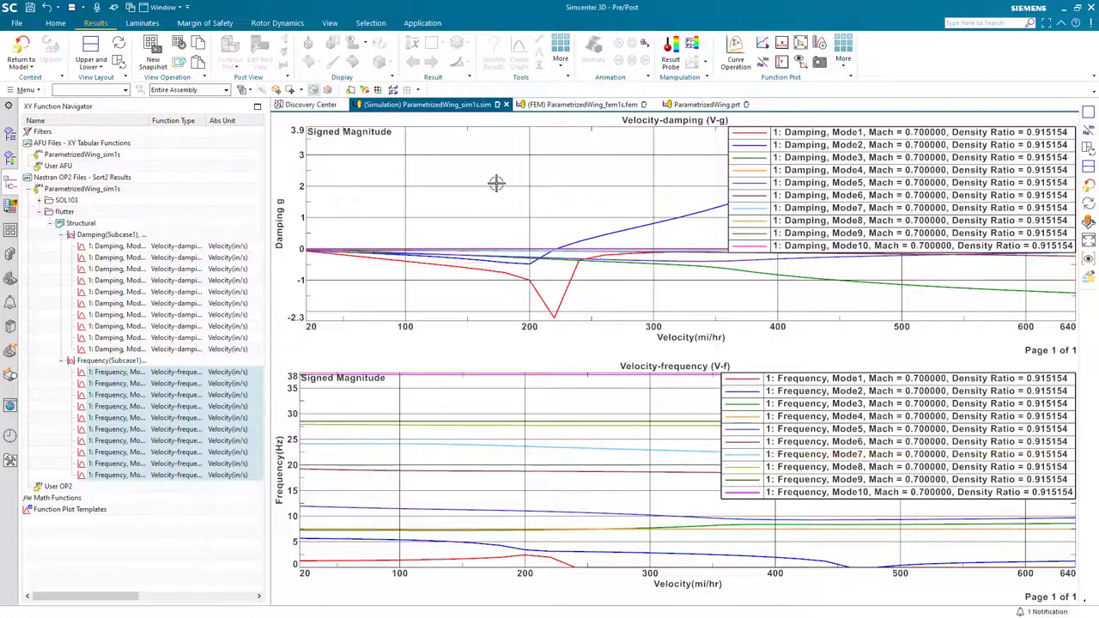
Set the velocity-damping plot's complex option to Signed Magnitude
click(844, 58)
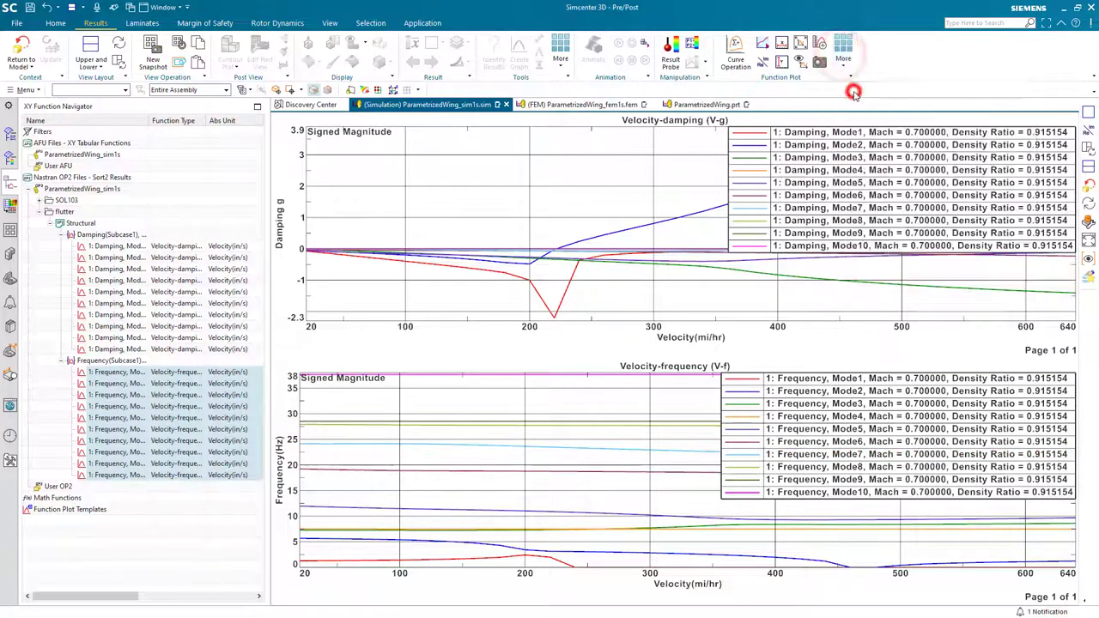
click(840, 91)
click(534, 183)
click(177, 176)
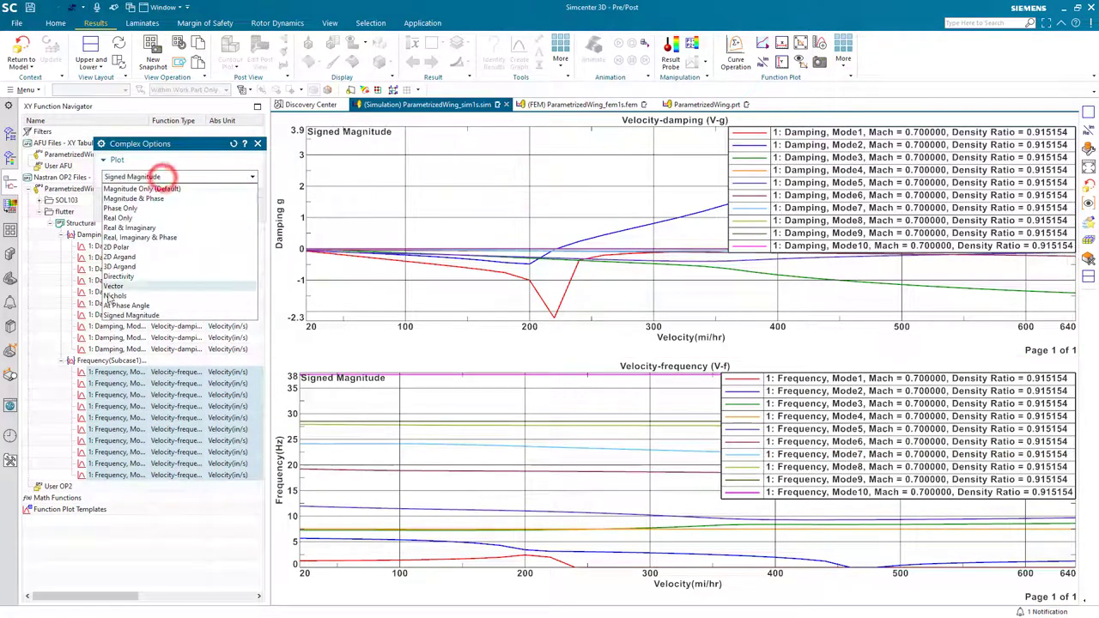
click(121, 315)
click(157, 210)
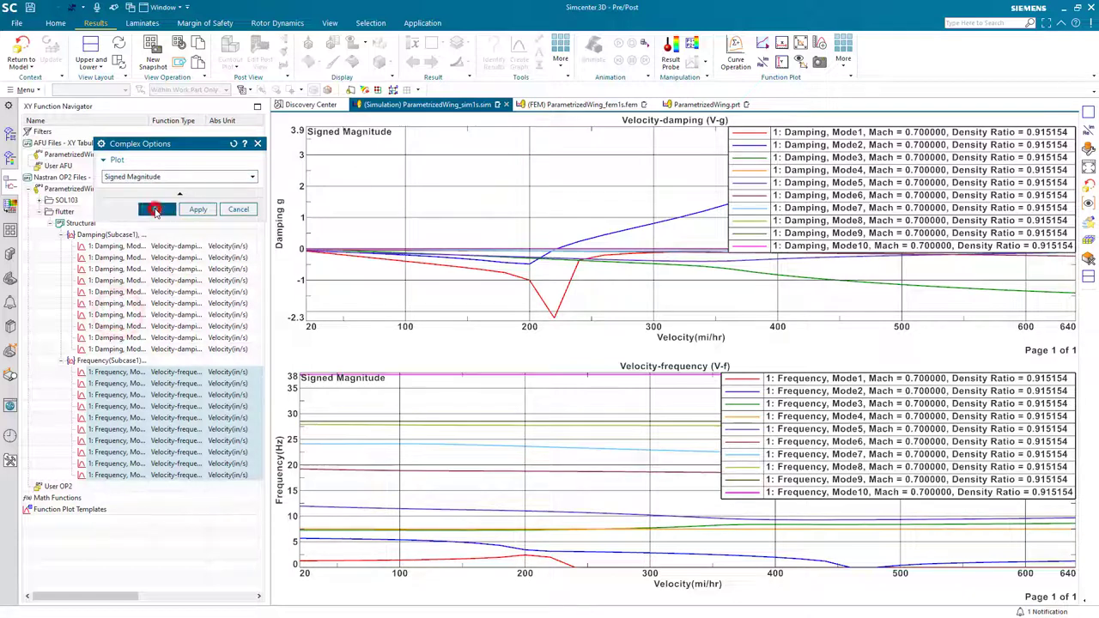
Set the velocity-damping plot's X-axis display units to Custom Units with velocity in mi/hr
right_click(698, 338)
click(736, 392)
click(154, 164)
click(246, 196)
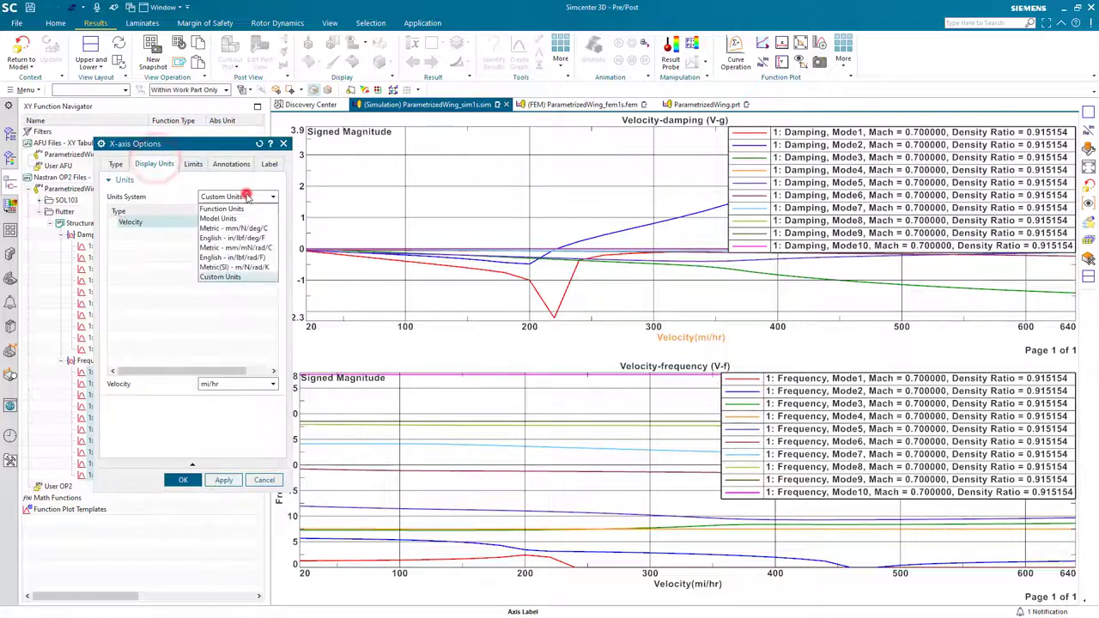
click(236, 276)
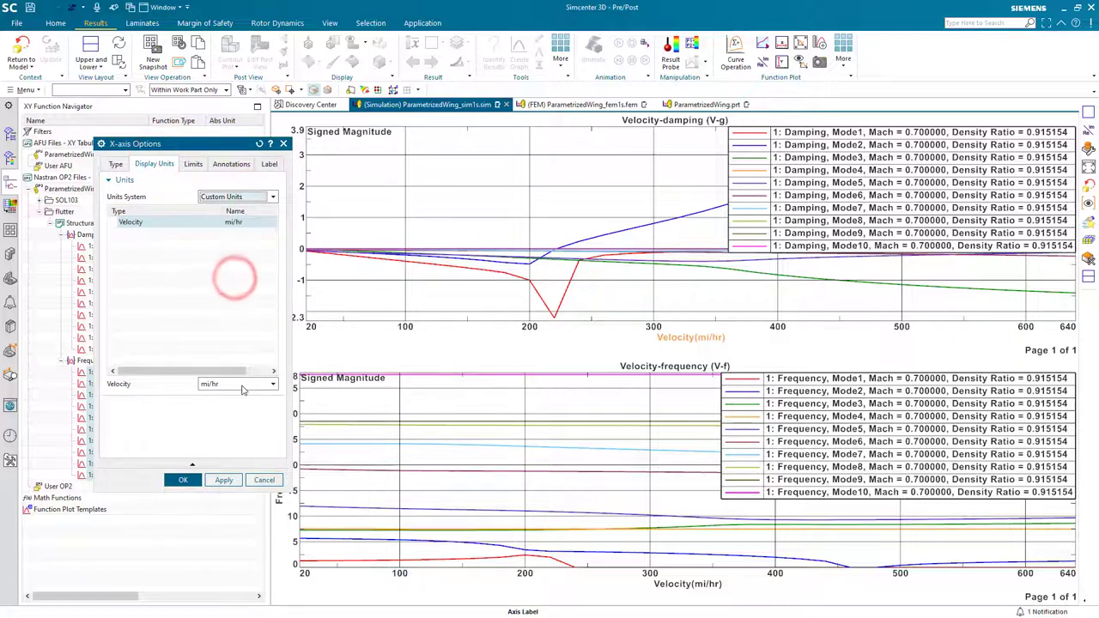
click(242, 385)
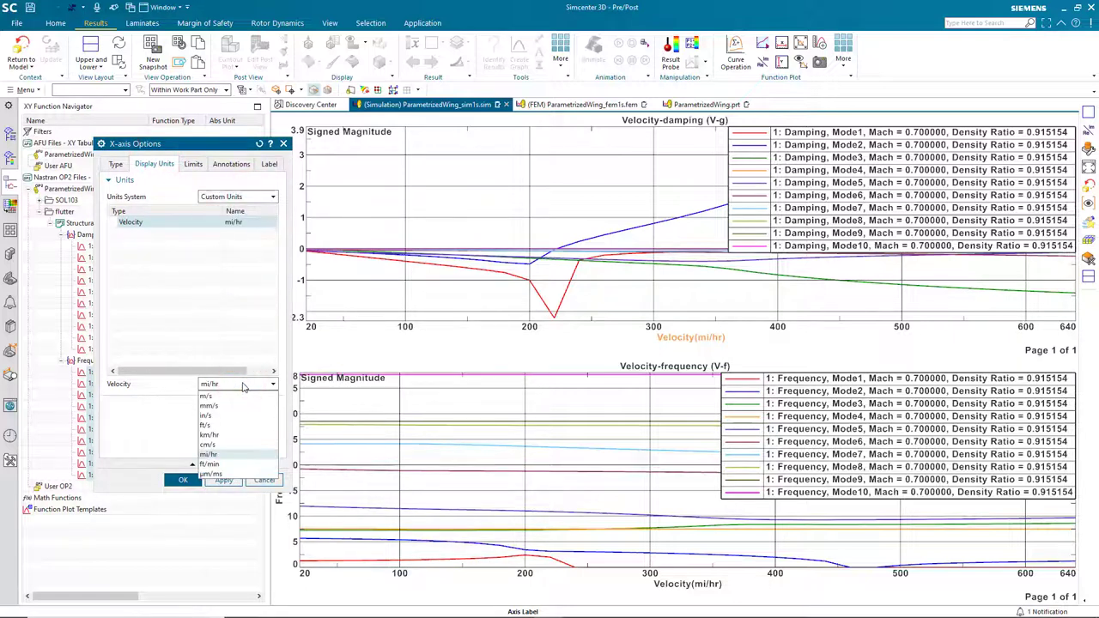
click(242, 384)
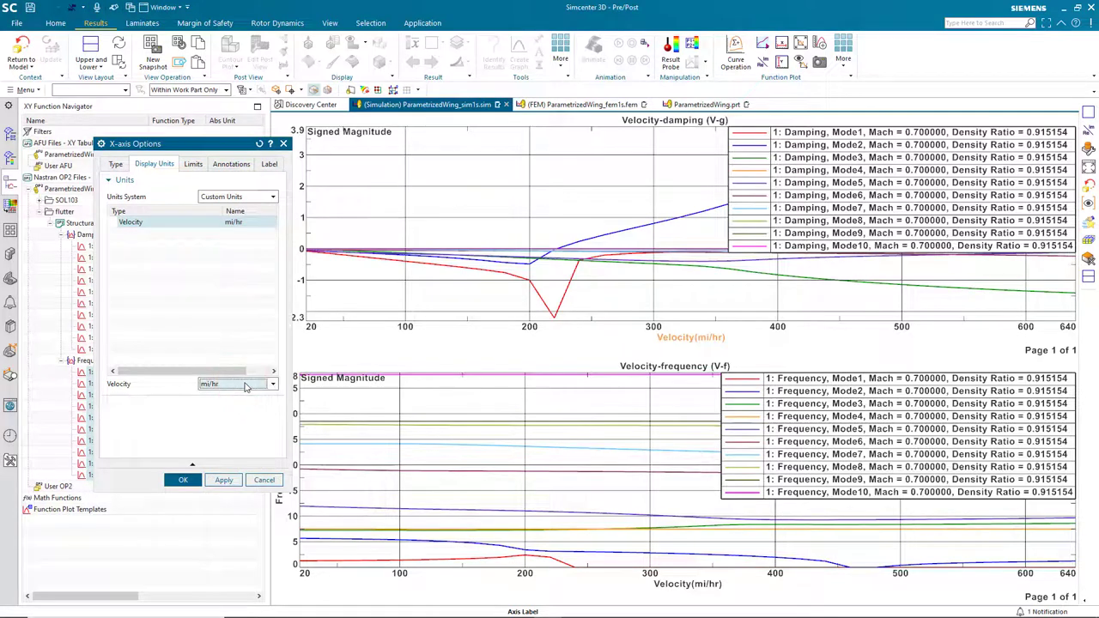
click(190, 484)
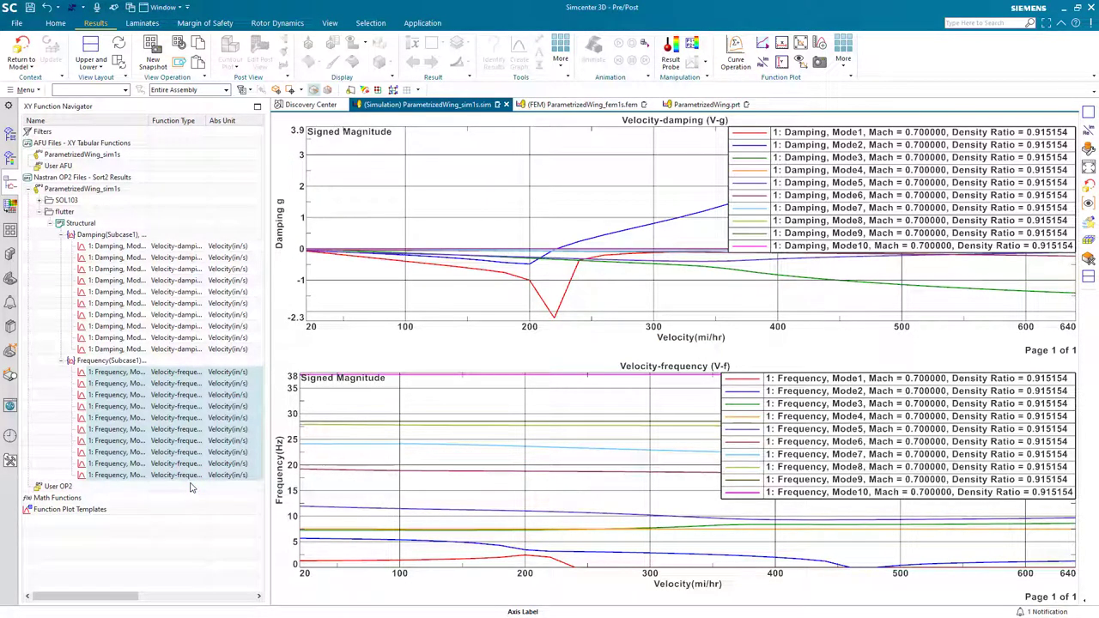
Save the velocity-damping plot's settings to a user template and make that template the default
right_click(77, 512)
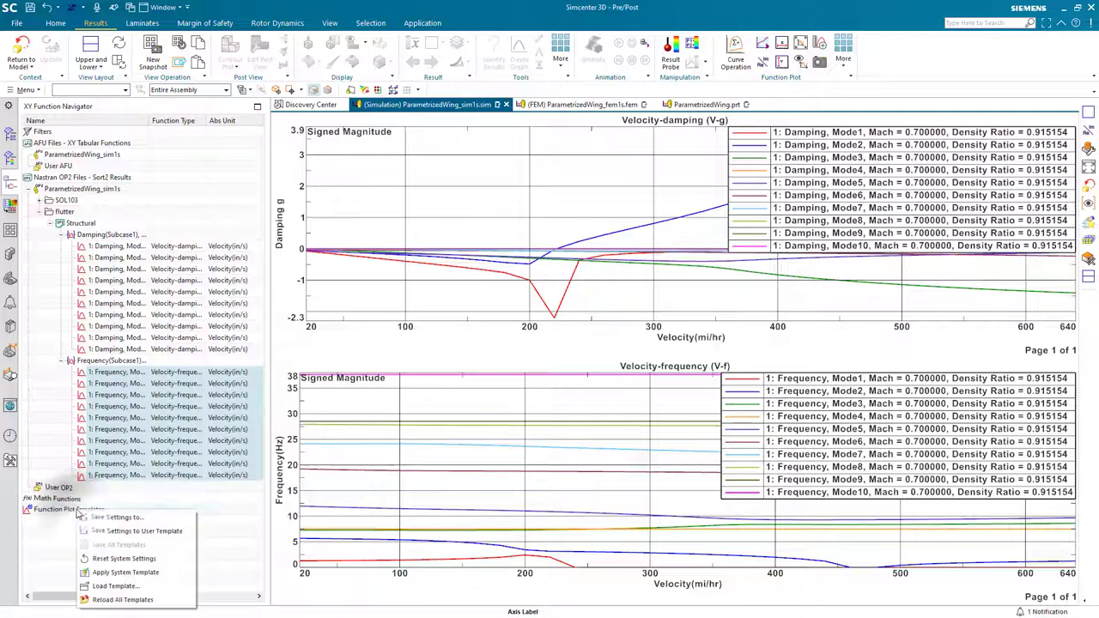
click(120, 532)
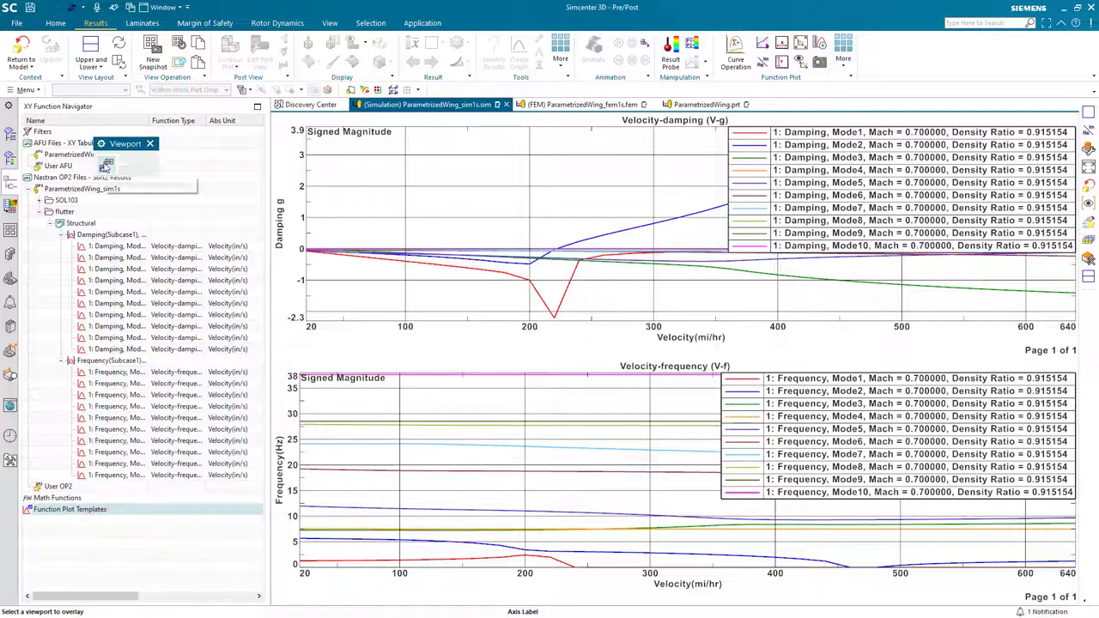
click(368, 211)
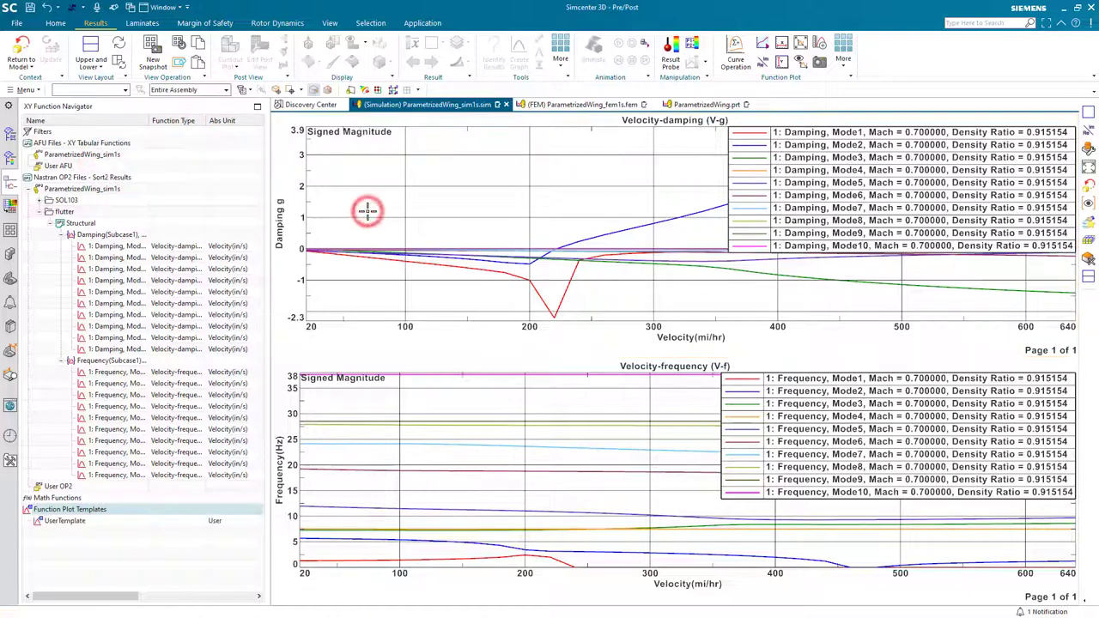
right_click(64, 521)
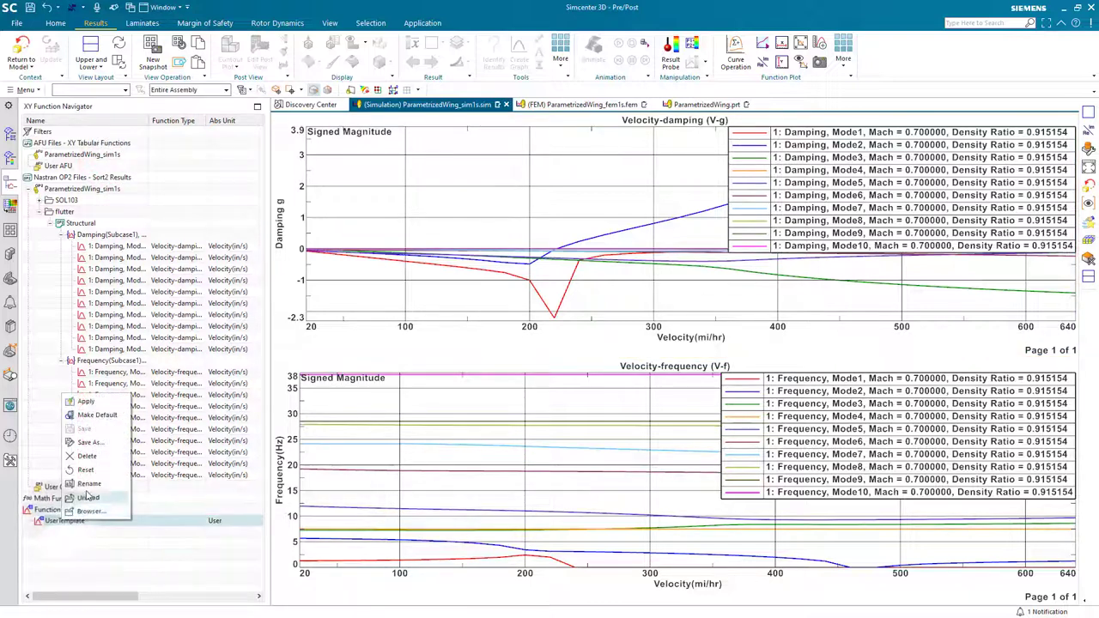
click(93, 417)
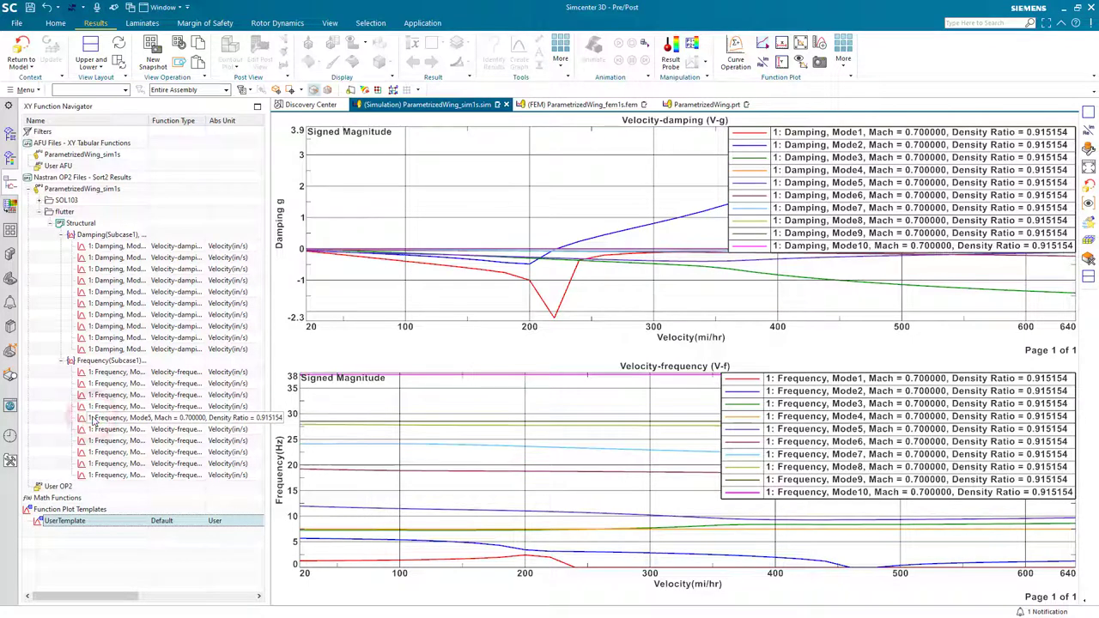
Plot only the Mode 1 and Mode 2 damping functions in the upper viewport
click(112, 246)
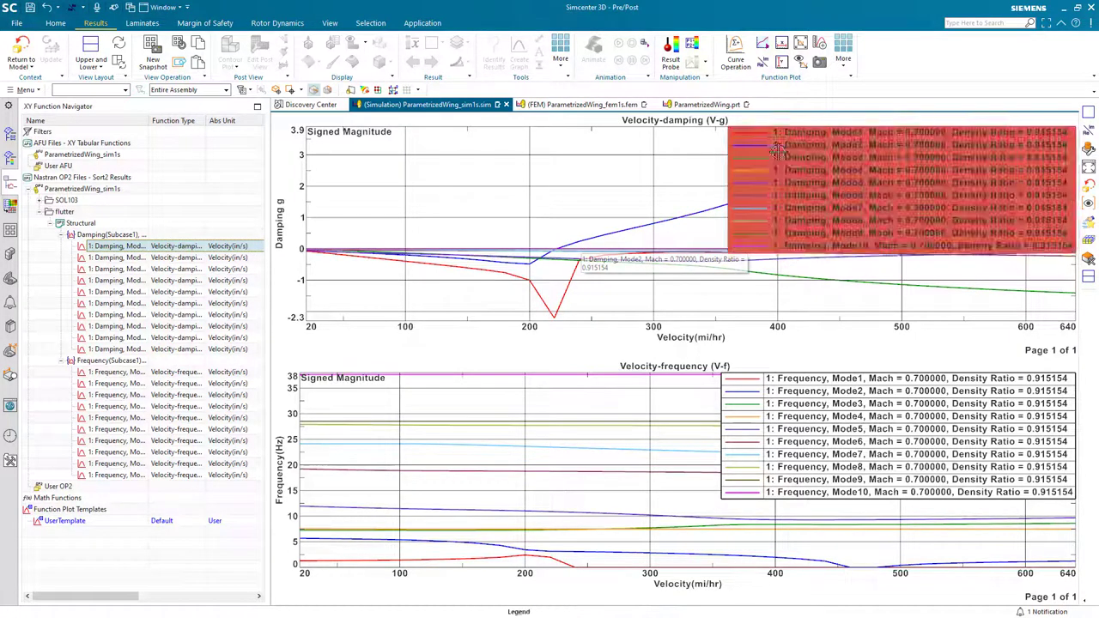
ctrl+click(123, 257)
right_click(99, 247)
click(142, 266)
click(521, 213)
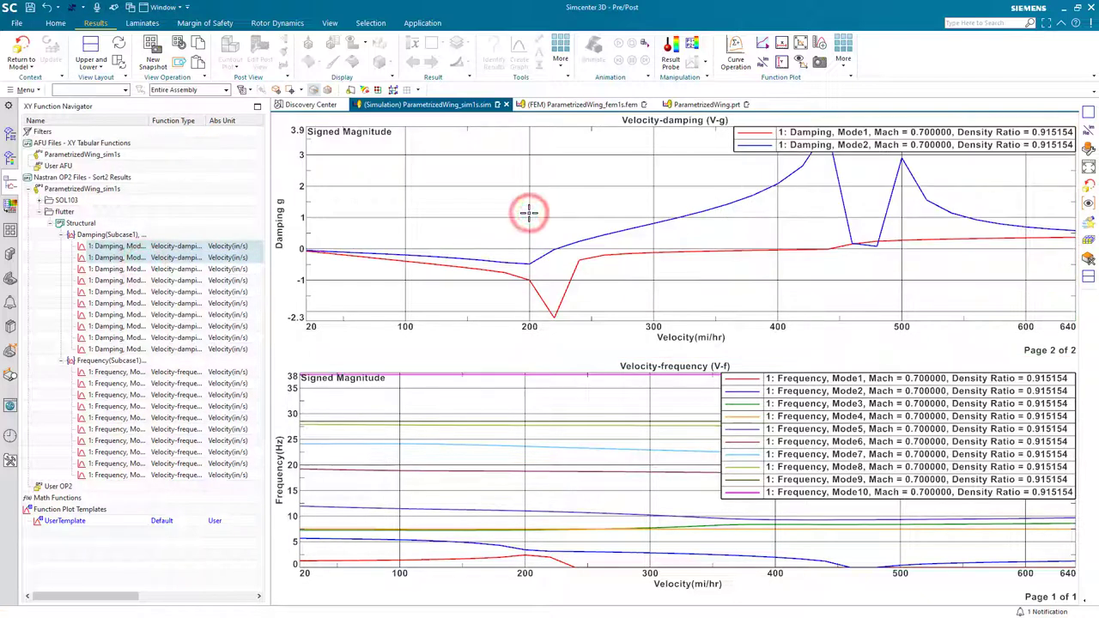
Plot only the Mode 1 and Mode 2 frequency functions in the lower viewport
click(131, 373)
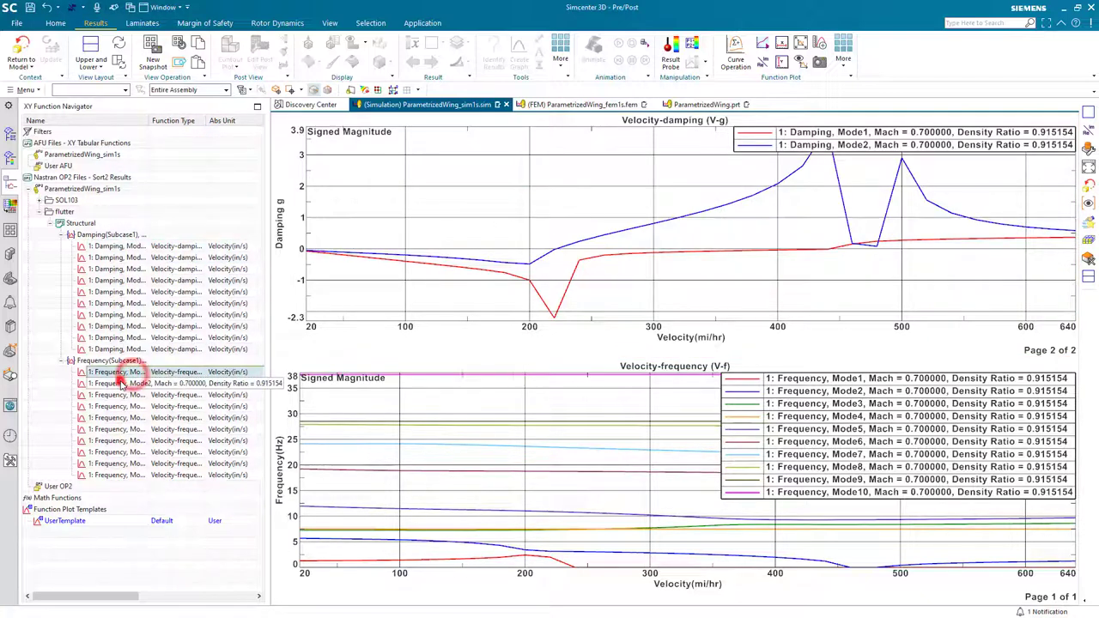
right_click(123, 378)
click(142, 389)
click(496, 439)
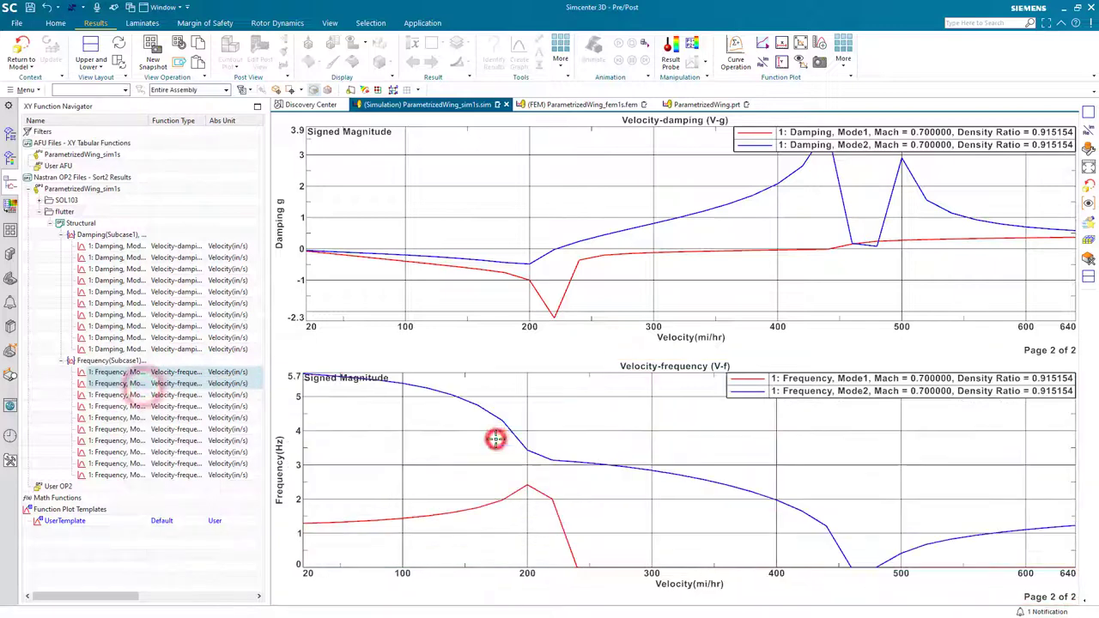
Probe the Mode 1 and Mode 2 damping and frequency curves together at a velocity of 220 mi/hr
right_click(498, 182)
mouse_move(570, 228)
click(655, 230)
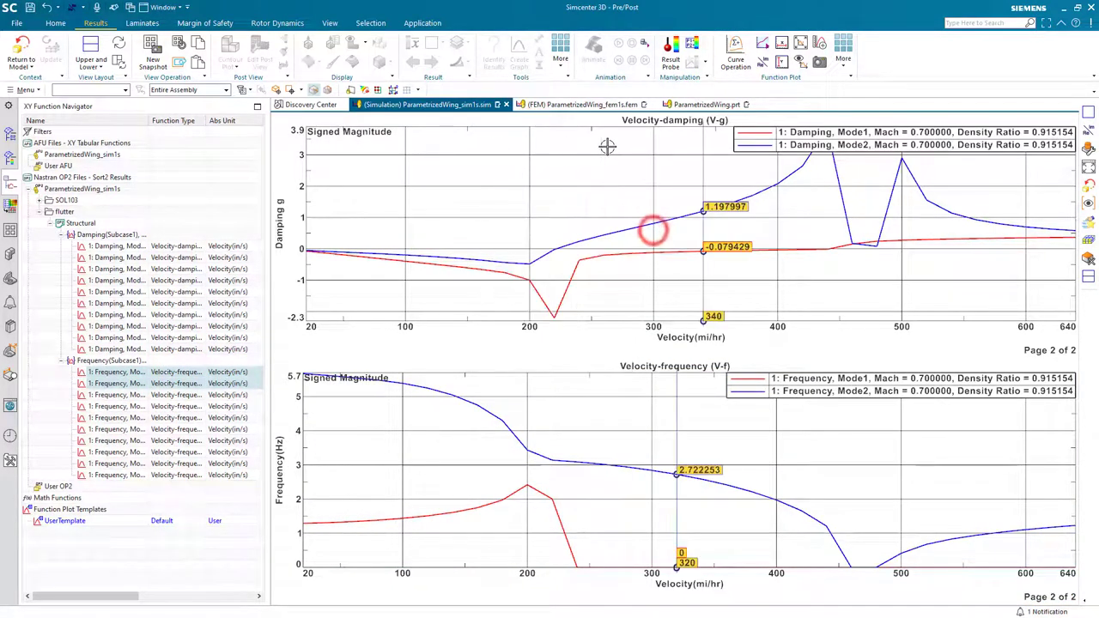
drag(691, 173, 557, 198)
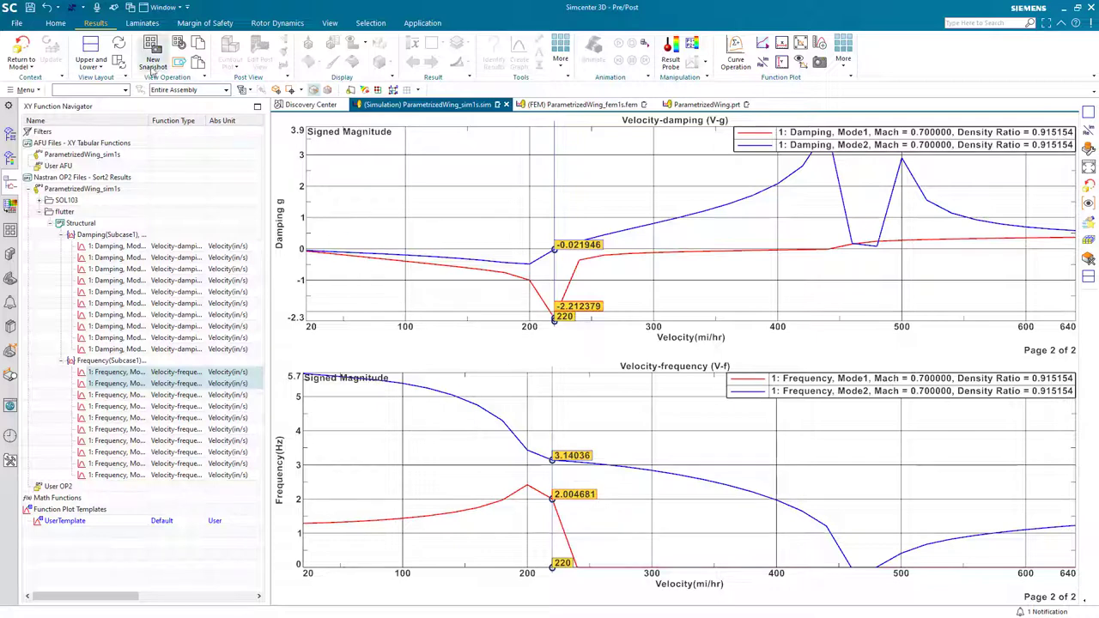
Restore the single view layout and return from the function plots to the wing model
click(91, 52)
click(81, 83)
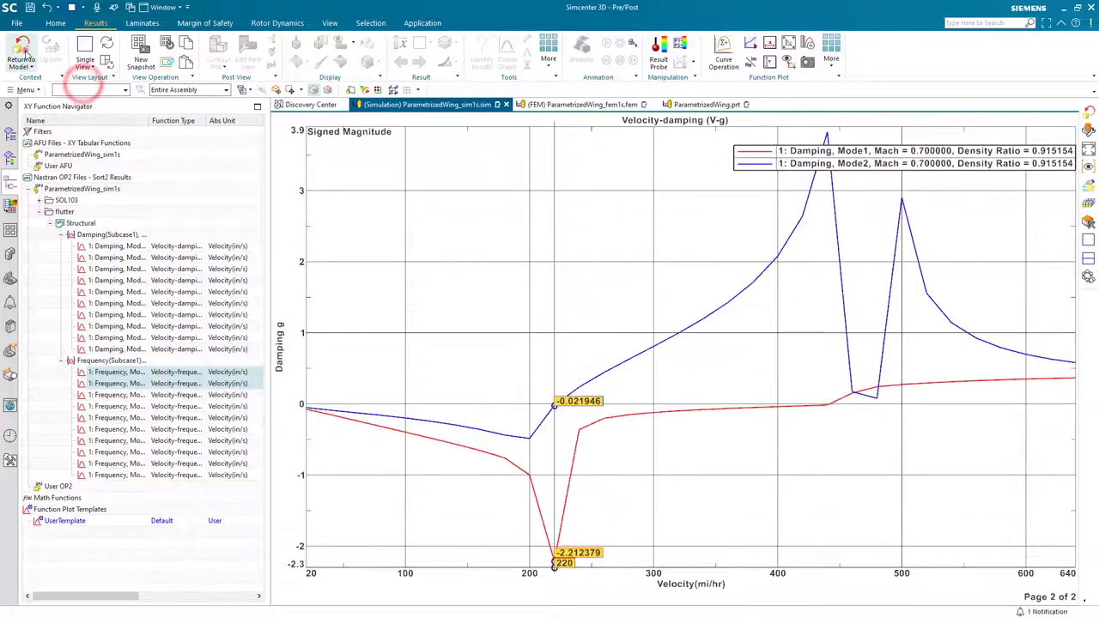
click(23, 51)
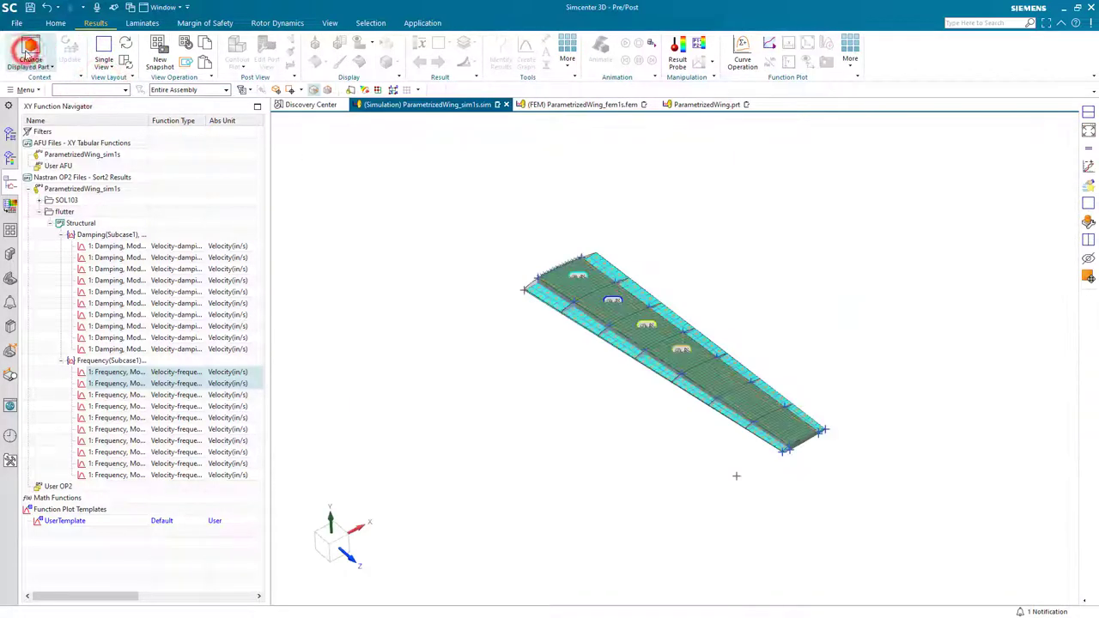
Open the flutter solution's Aerodynamic Flutter Data and examine the velocities listed around 220 mi/hr in its velocity data
click(10, 135)
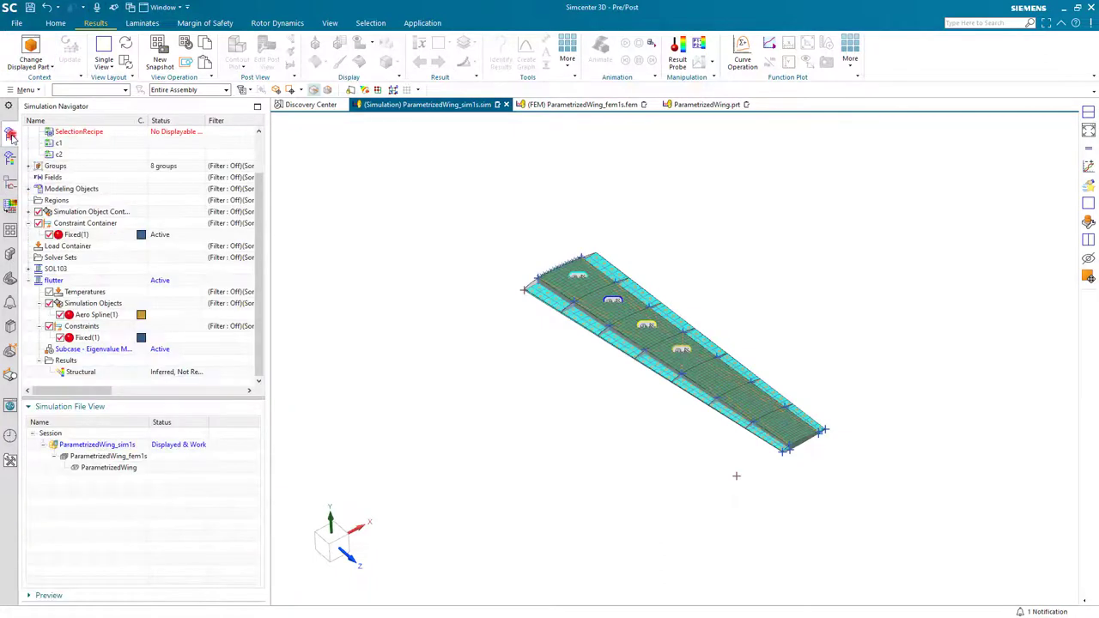
right_click(54, 283)
double_click(55, 284)
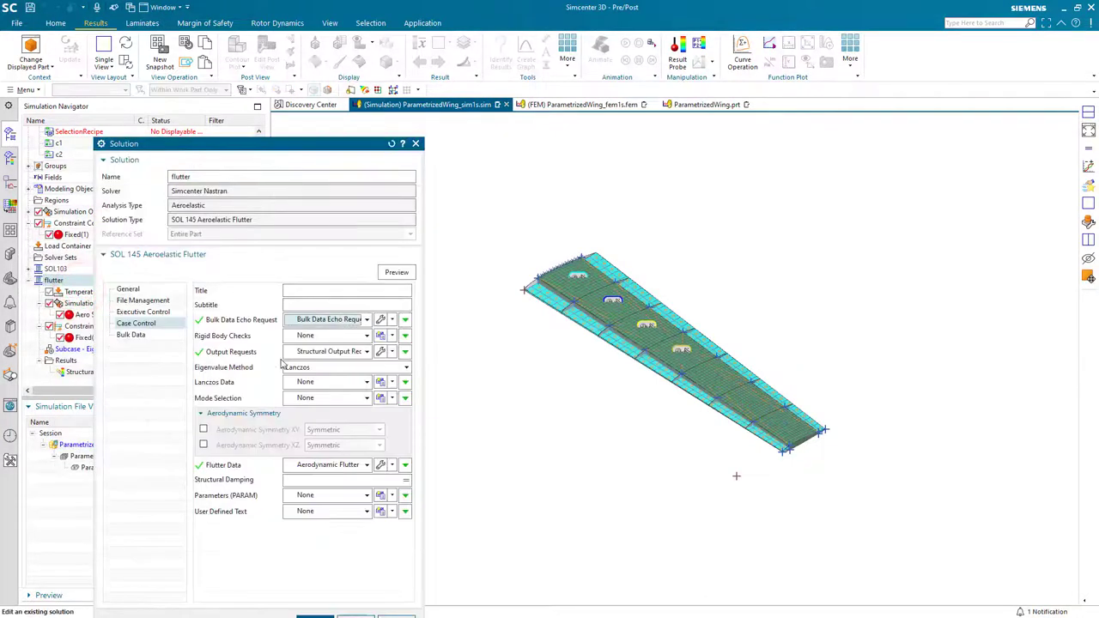
click(380, 466)
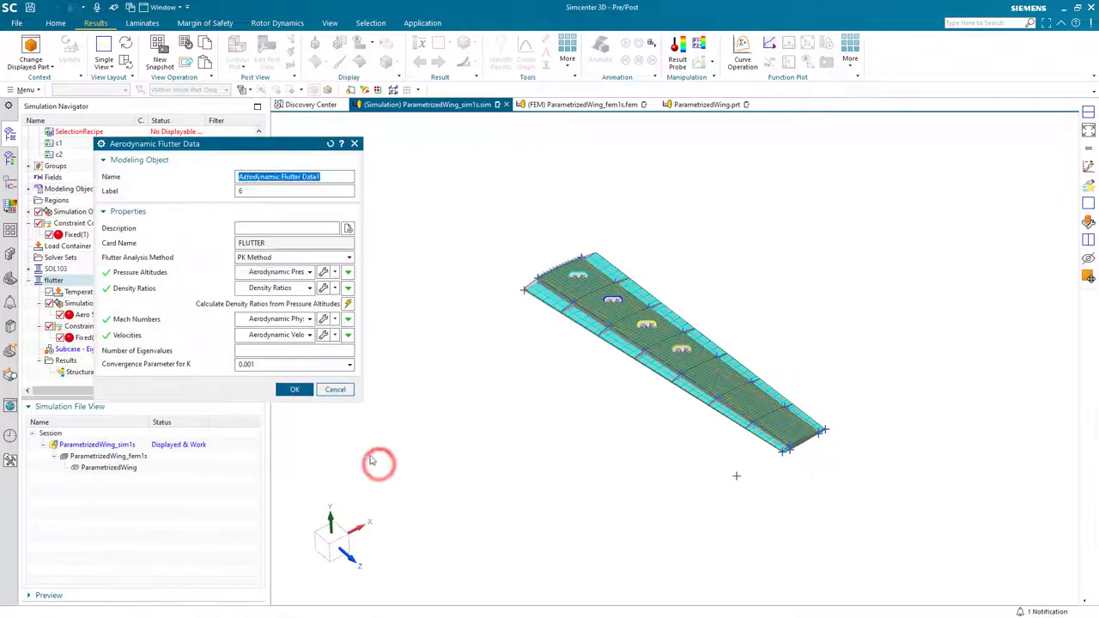
click(324, 336)
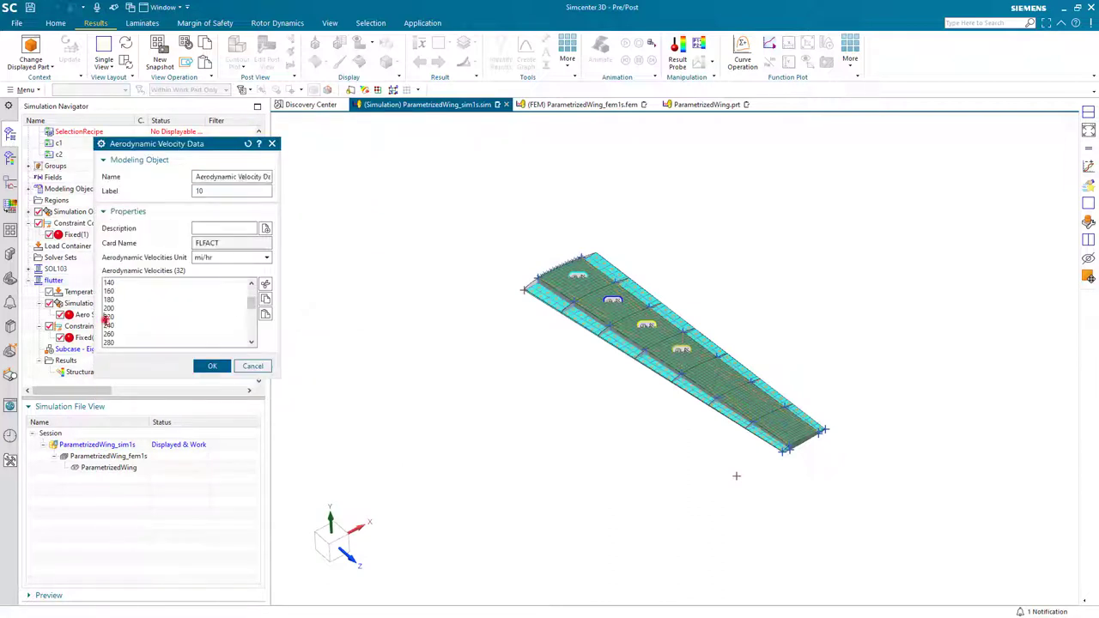
click(222, 368)
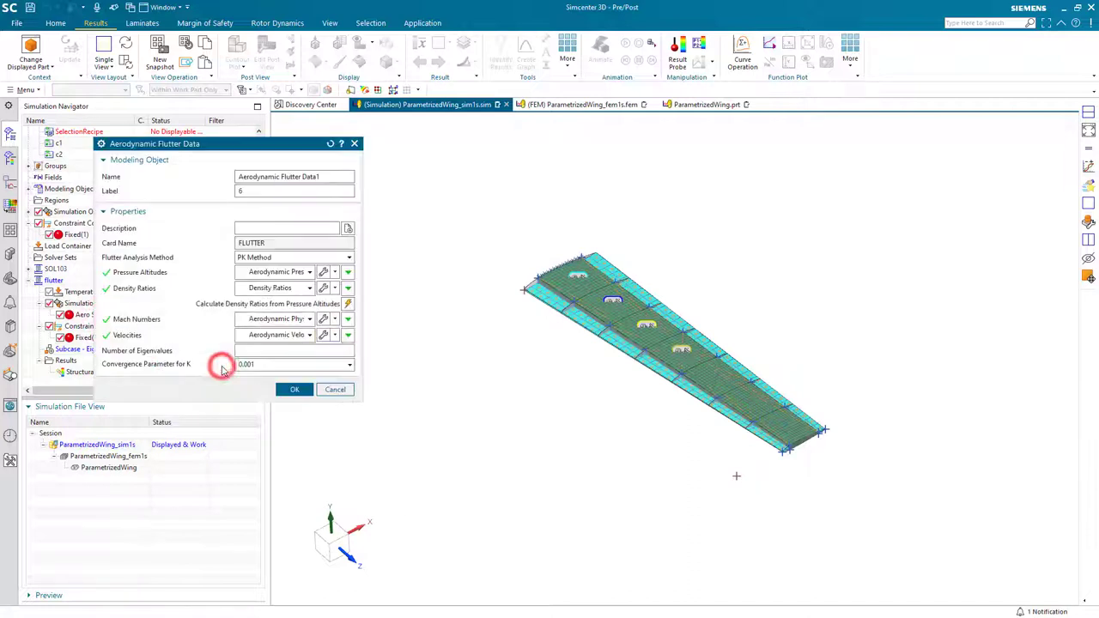
Accept the Aerodynamic Flutter Data and the solution settings, and solve the flutter solution without reviewing its messages
click(291, 390)
key(Return)
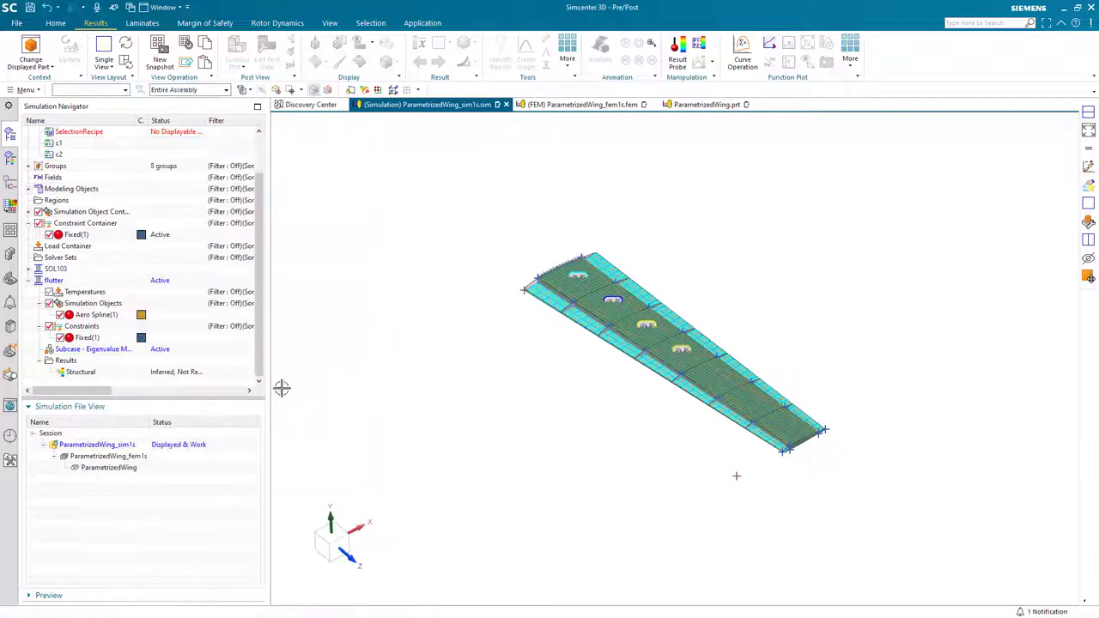
right_click(55, 281)
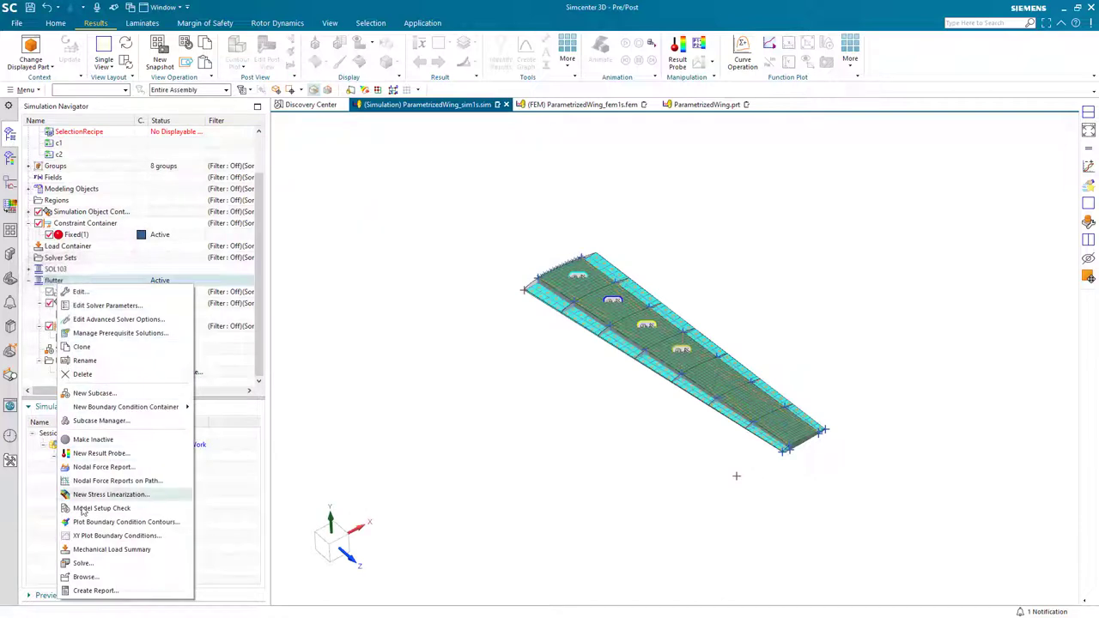
click(89, 564)
click(203, 305)
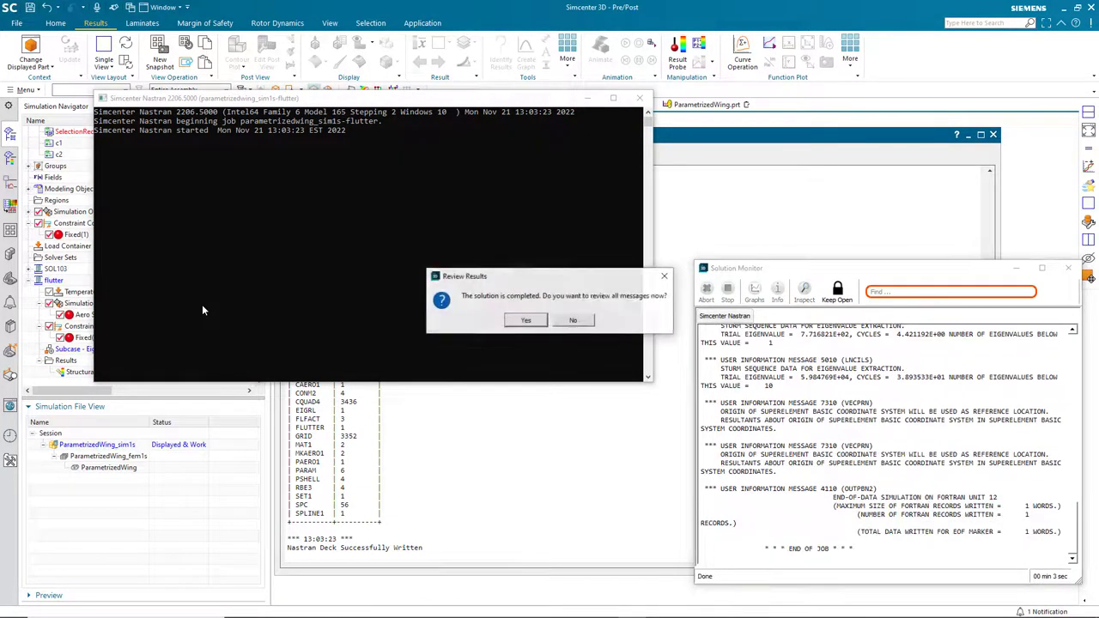
click(567, 323)
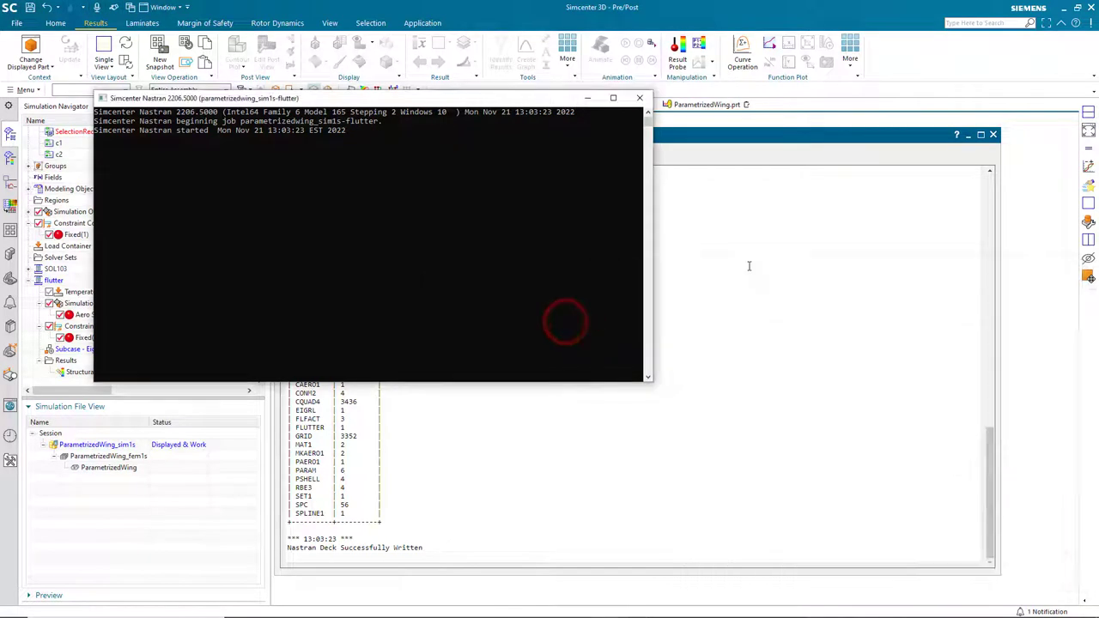
click(994, 135)
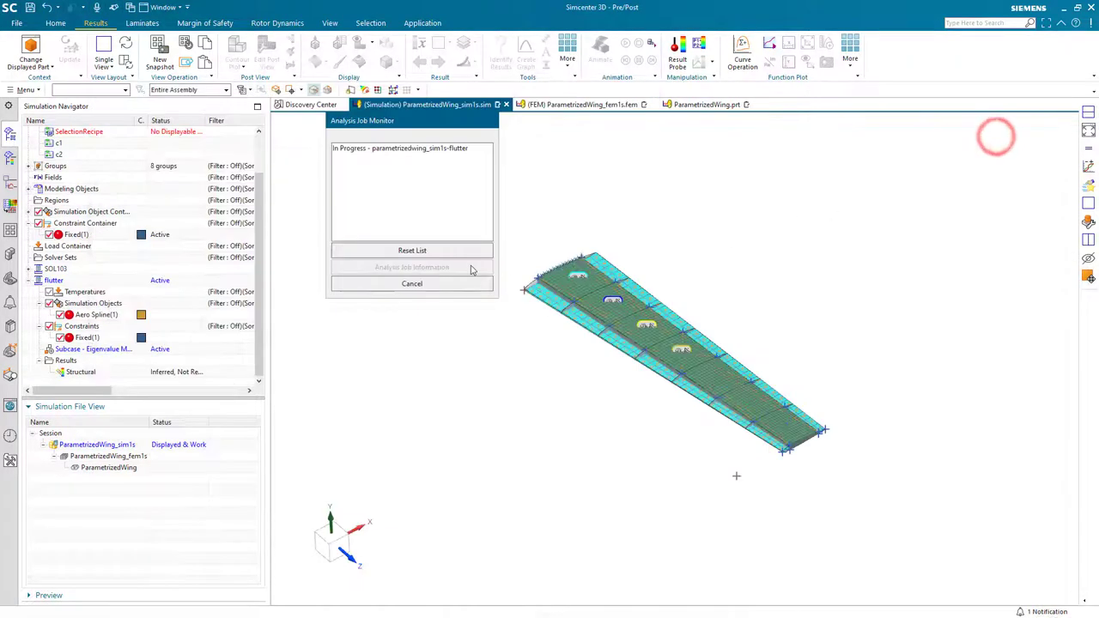
click(448, 280)
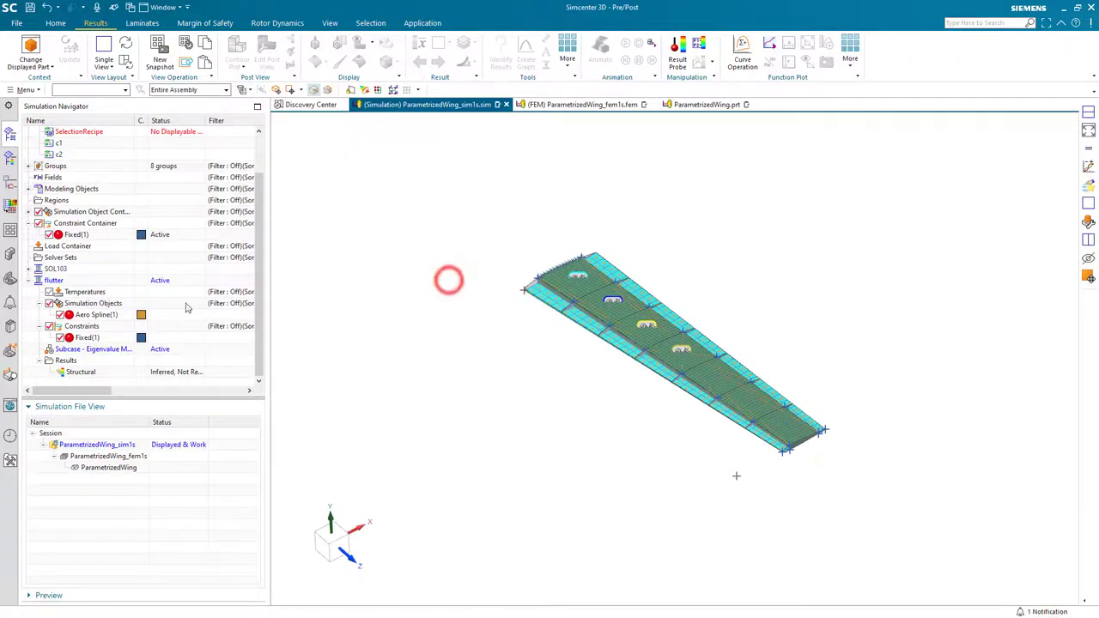
Open the flutter structural results and plot the nodal displacement of the Mode 2 complex result at 3.14 Hz
double_click(76, 375)
click(40, 177)
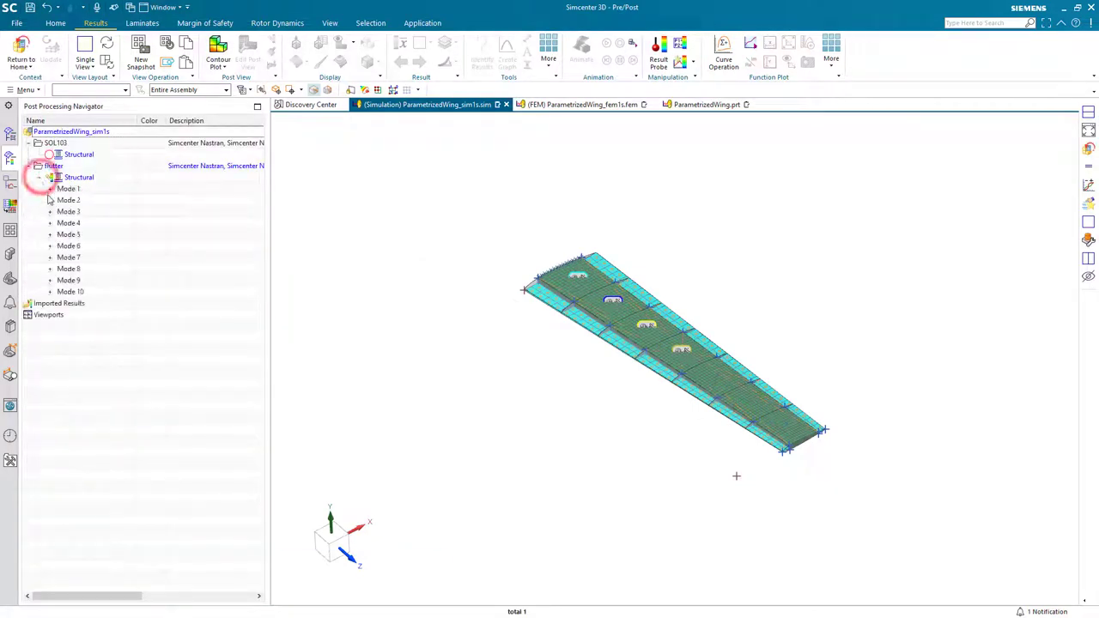
click(50, 189)
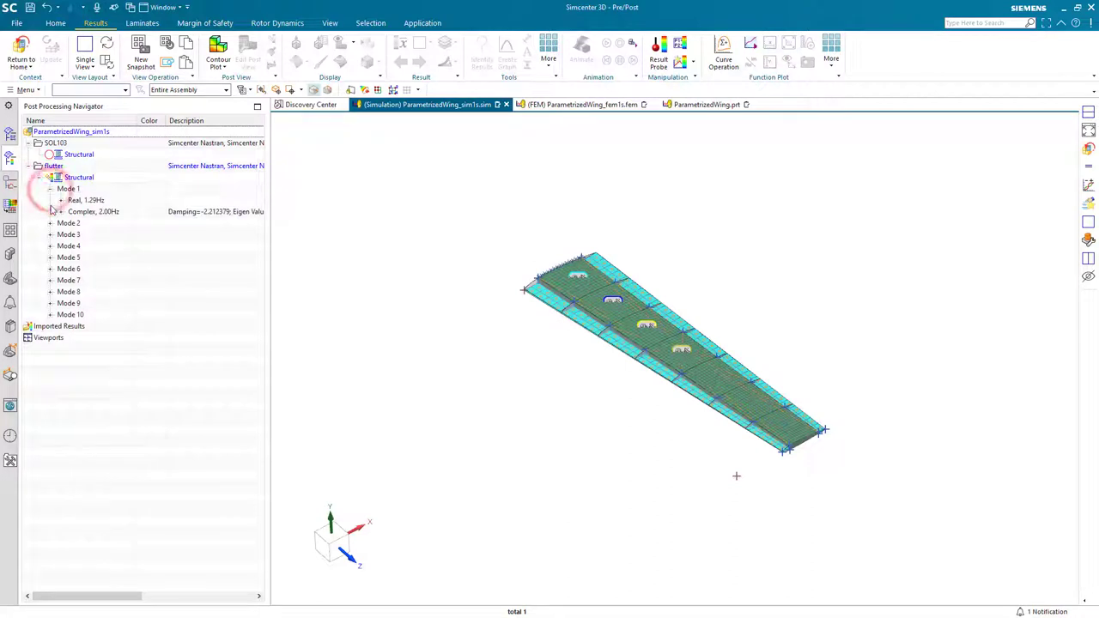
click(50, 223)
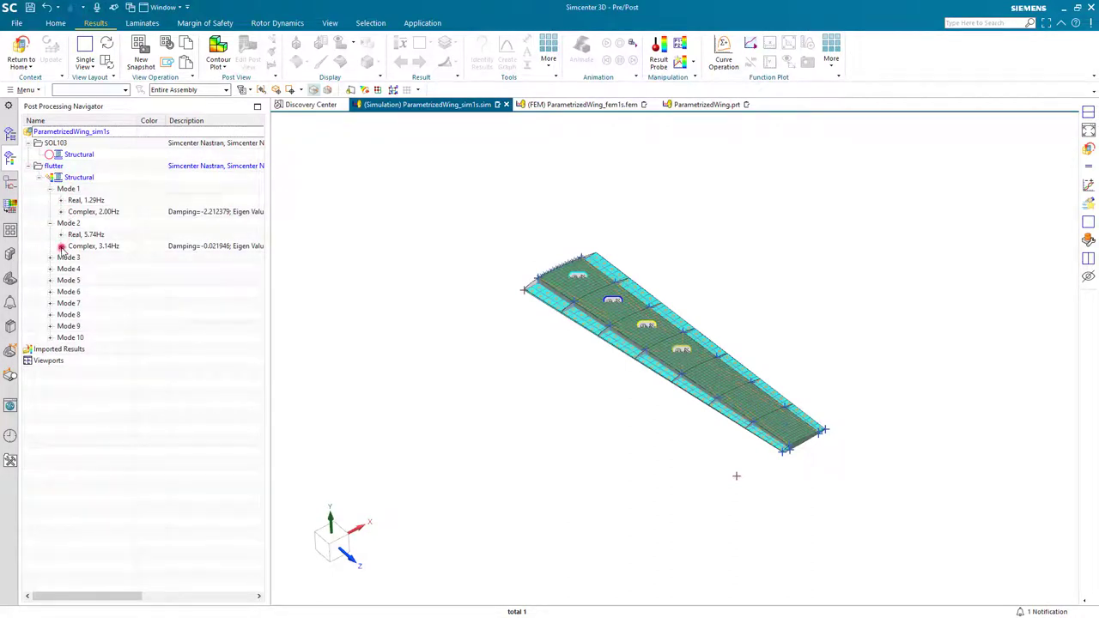
click(61, 246)
click(99, 246)
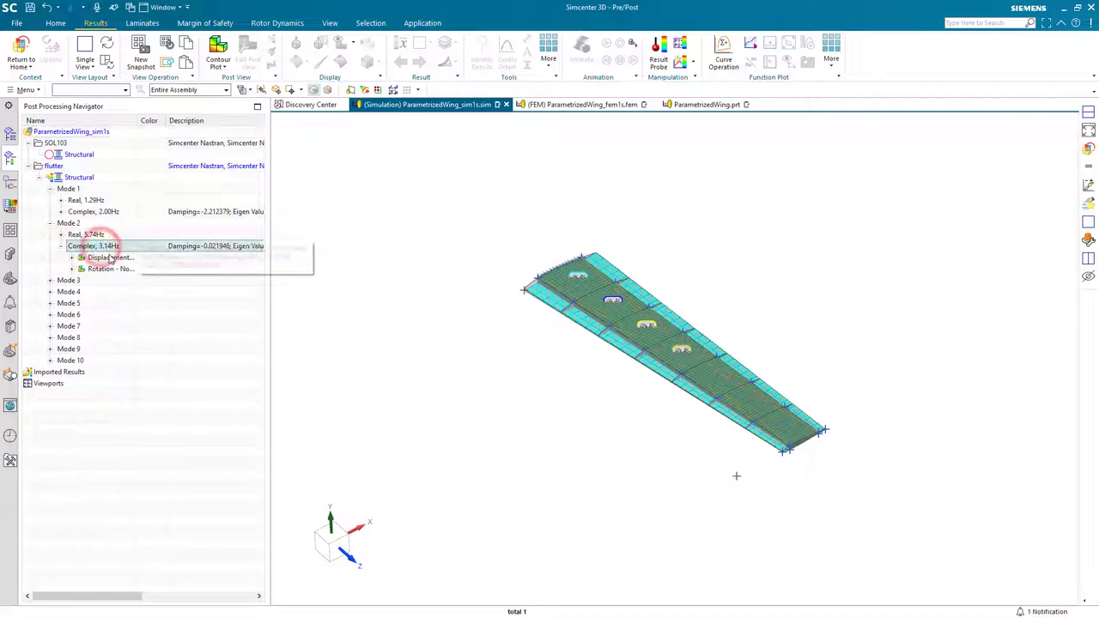
double_click(109, 257)
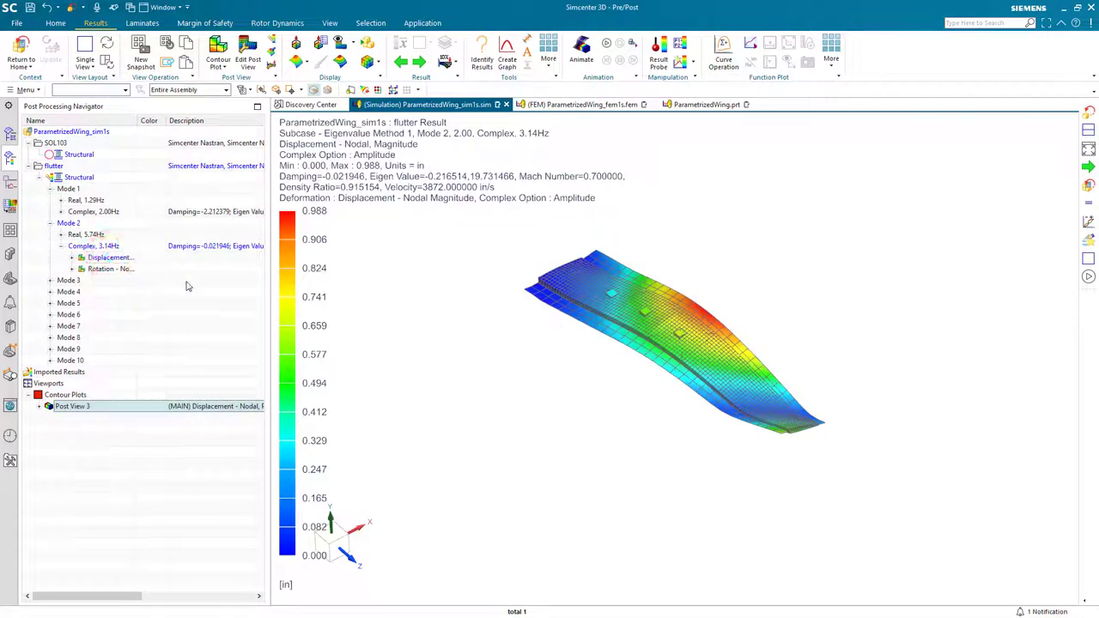
Animate the Mode 2 displacement in Modal style with 33 frames, full cycle and 0 ms frame delay, and stop it after viewing
click(579, 57)
click(246, 168)
click(245, 168)
click(240, 226)
click(217, 248)
click(241, 242)
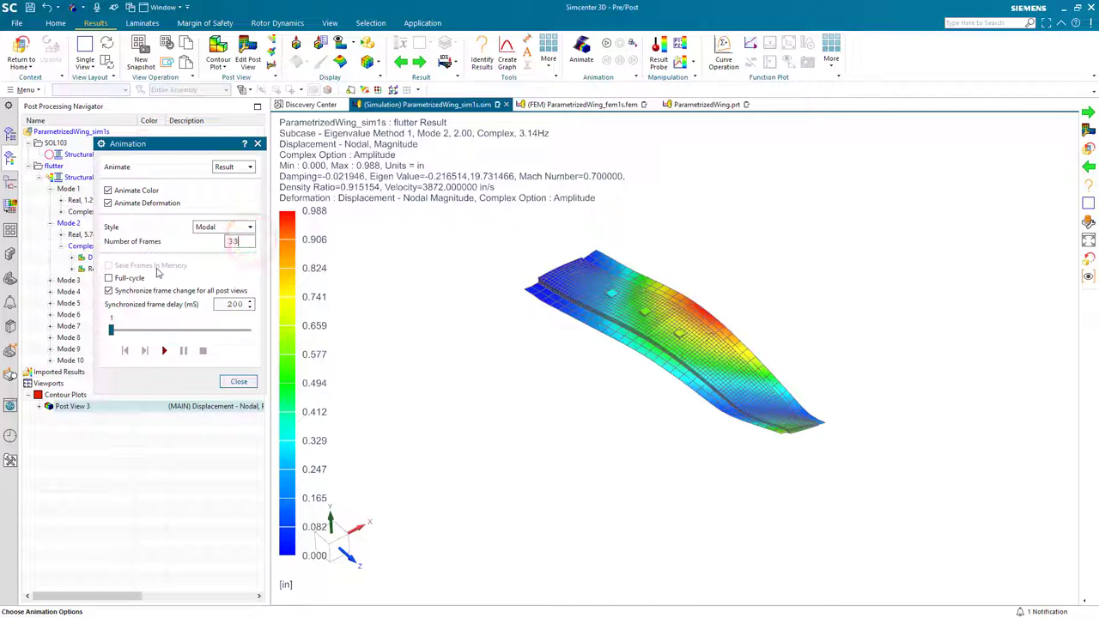
click(250, 307)
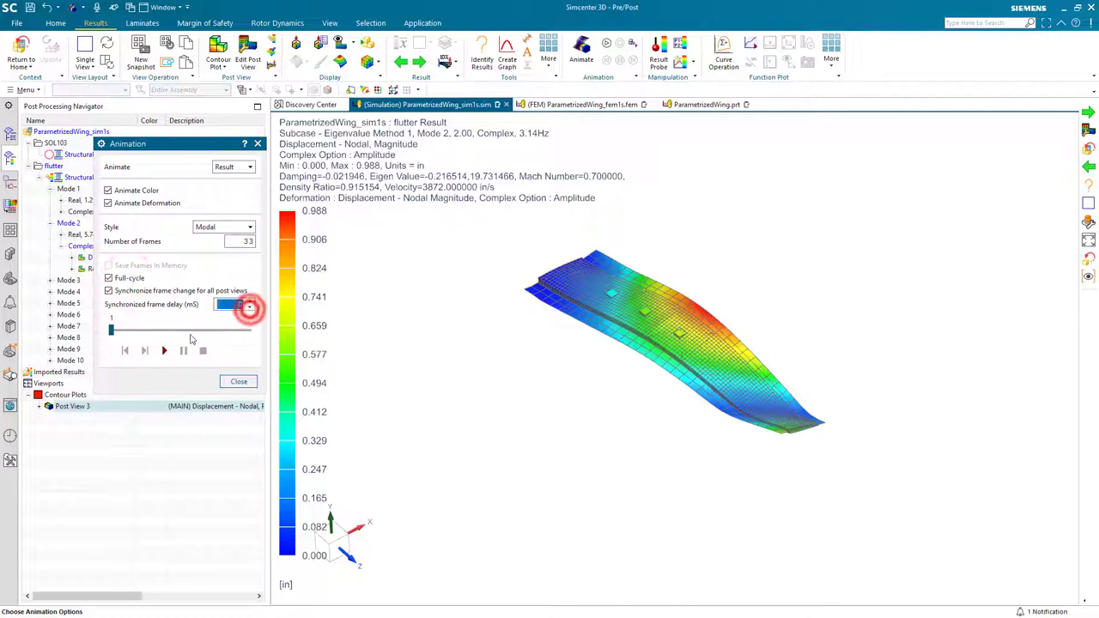
click(164, 351)
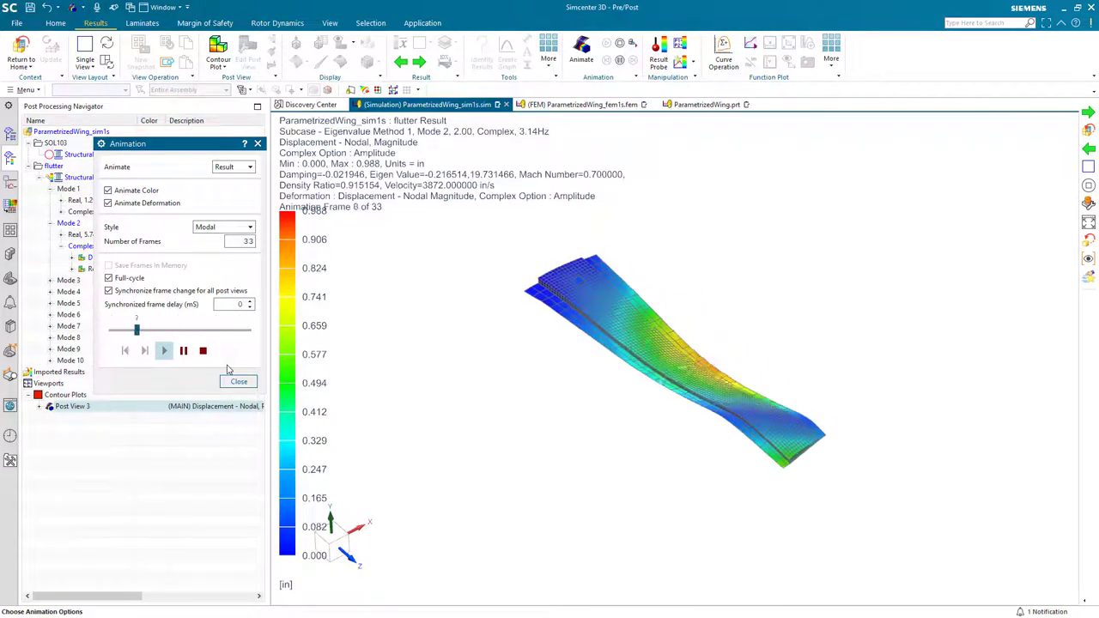
click(203, 350)
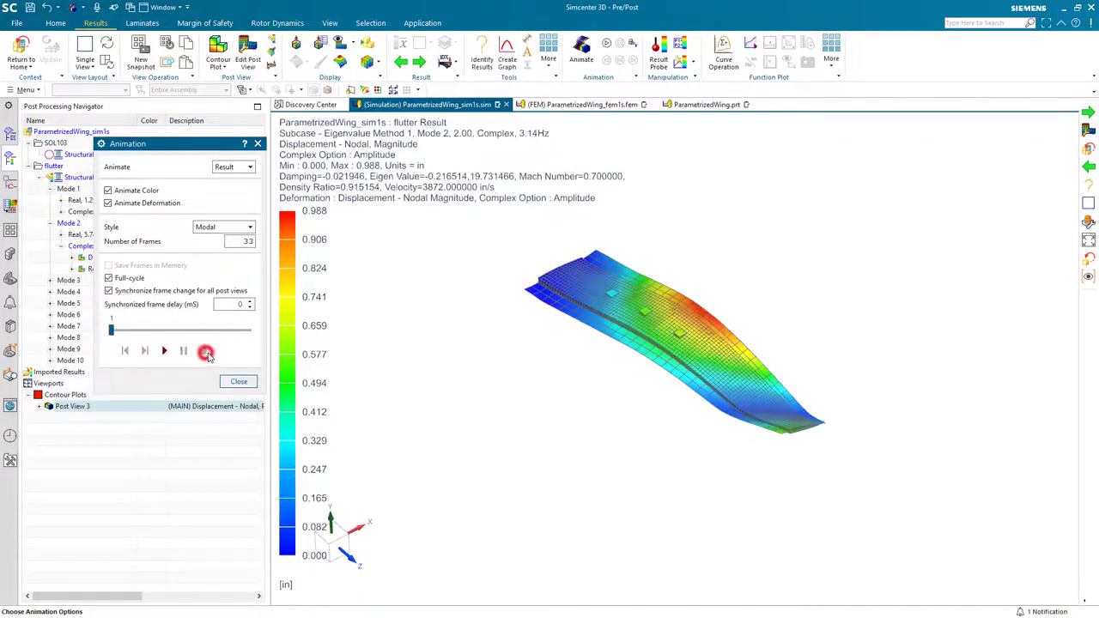
click(238, 383)
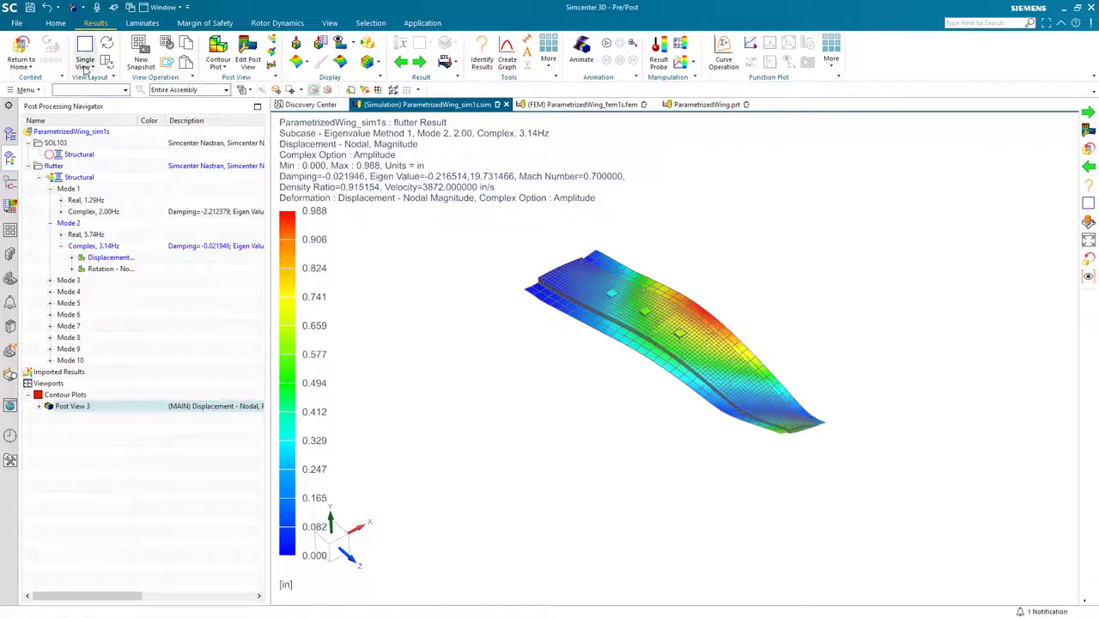
Split the display into upper and lower viewports, keeping the Mode 2 contour plot enlarged in the upper one
click(85, 69)
click(119, 84)
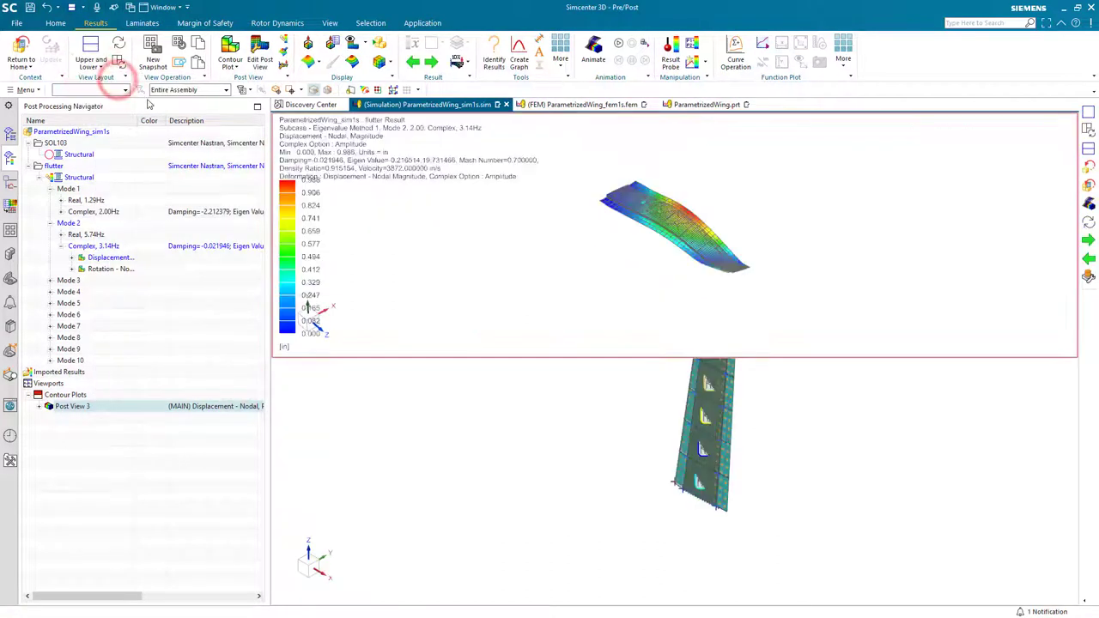
scroll(691, 222, up, 3)
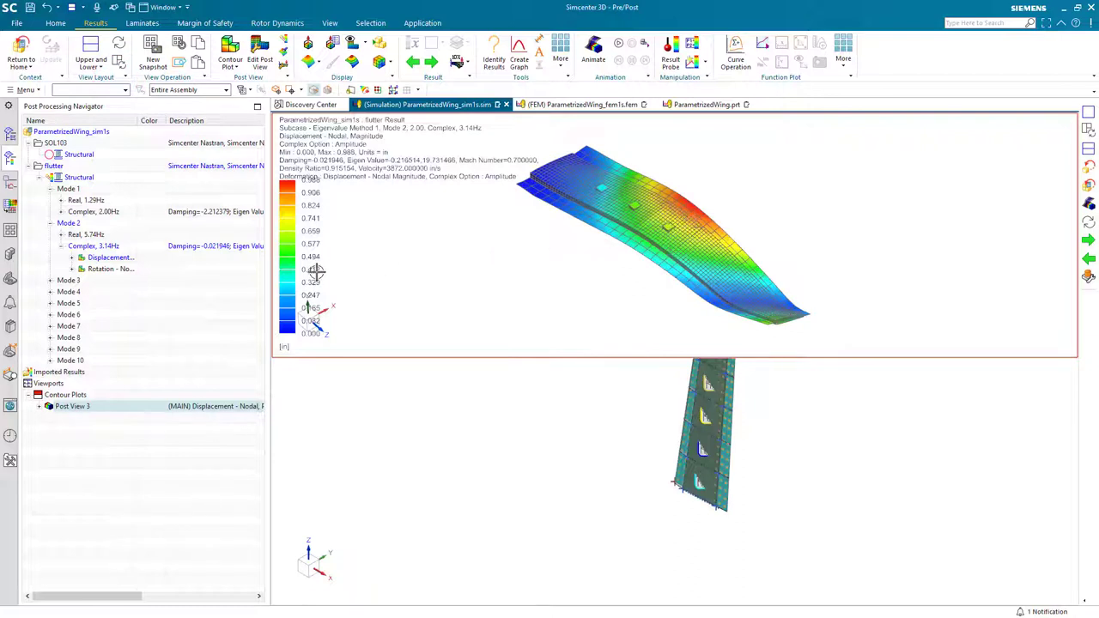
Plot the flutter solution's Mode 1 and Mode 2 damping functions against velocity in the lower viewport
click(11, 185)
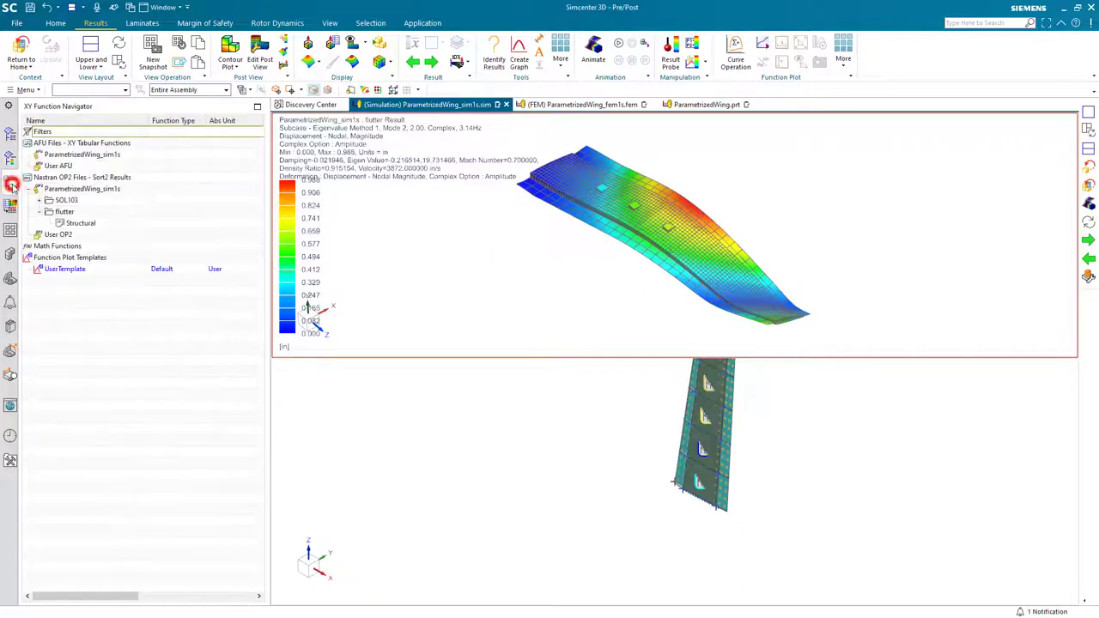
click(79, 223)
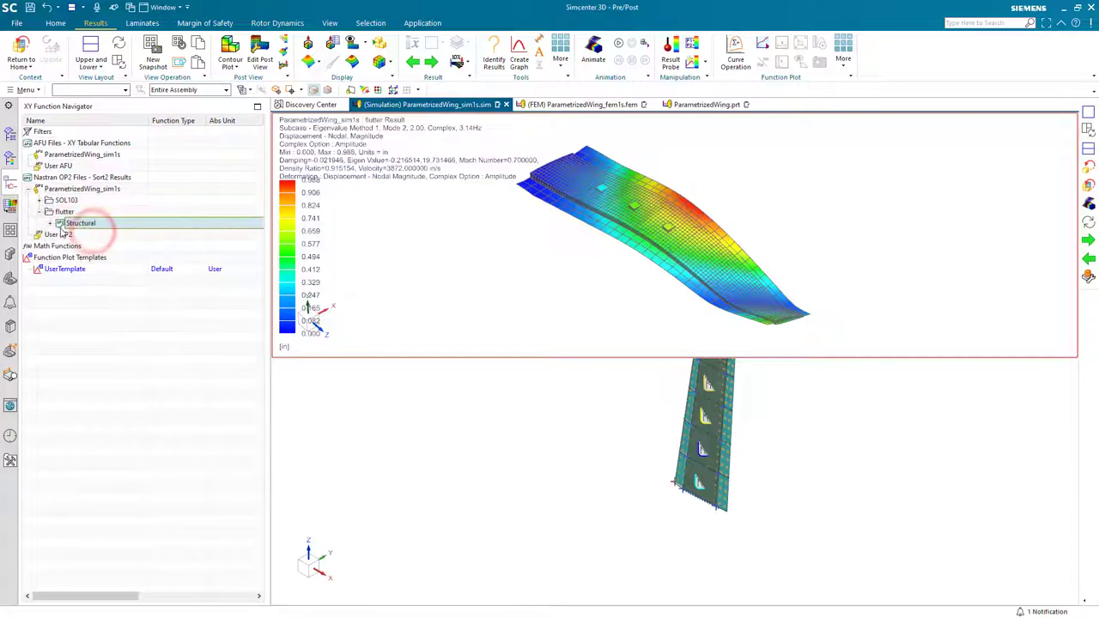
click(50, 223)
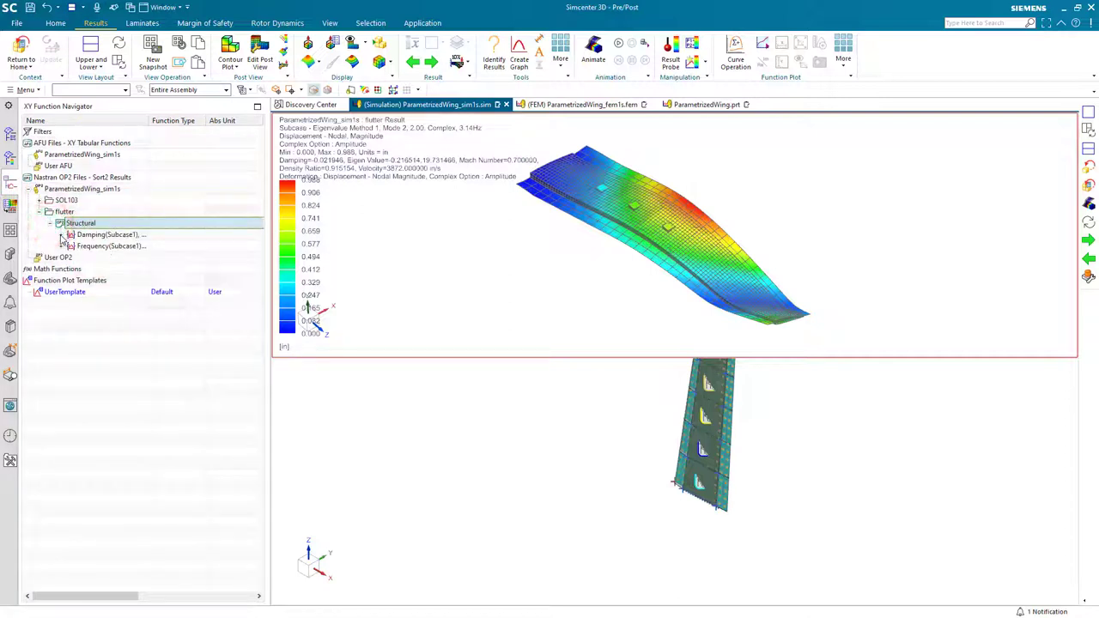
click(61, 236)
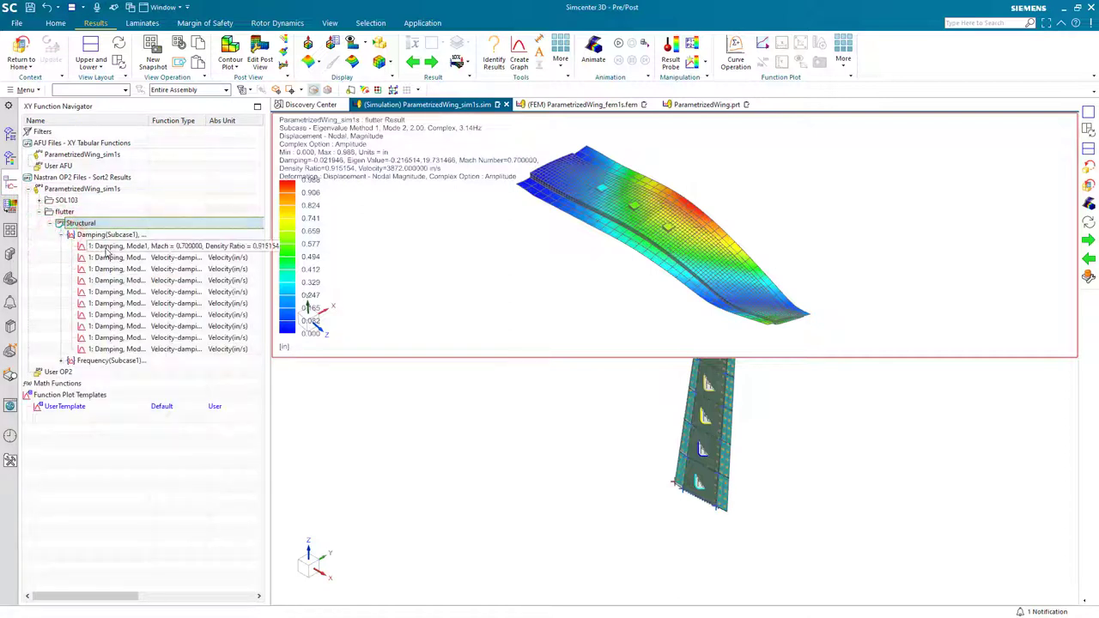
click(106, 247)
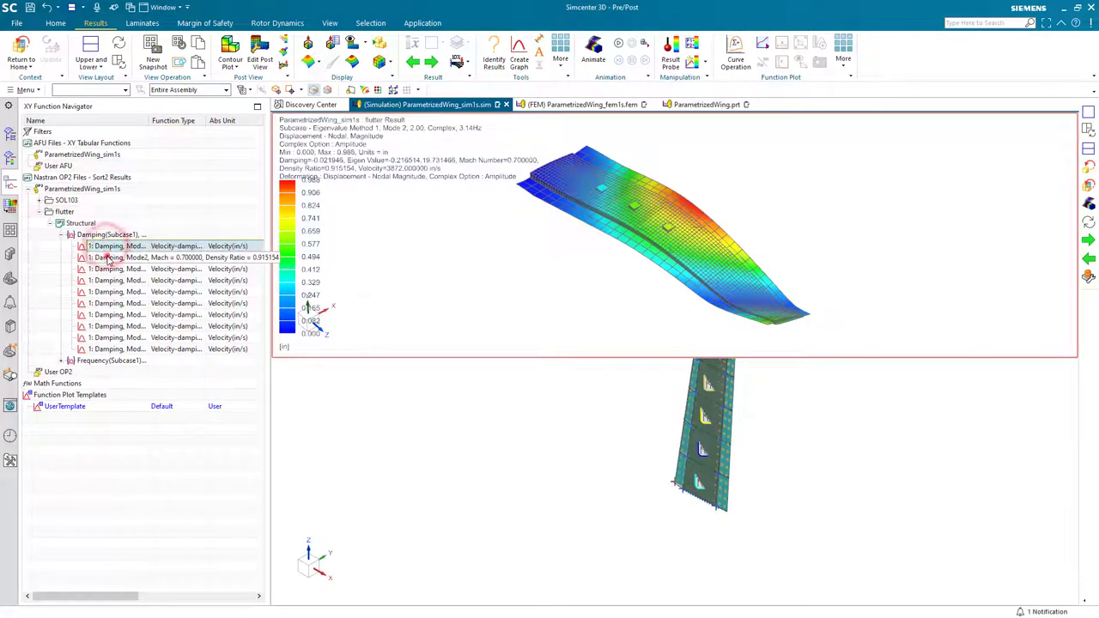
ctrl+click(108, 258)
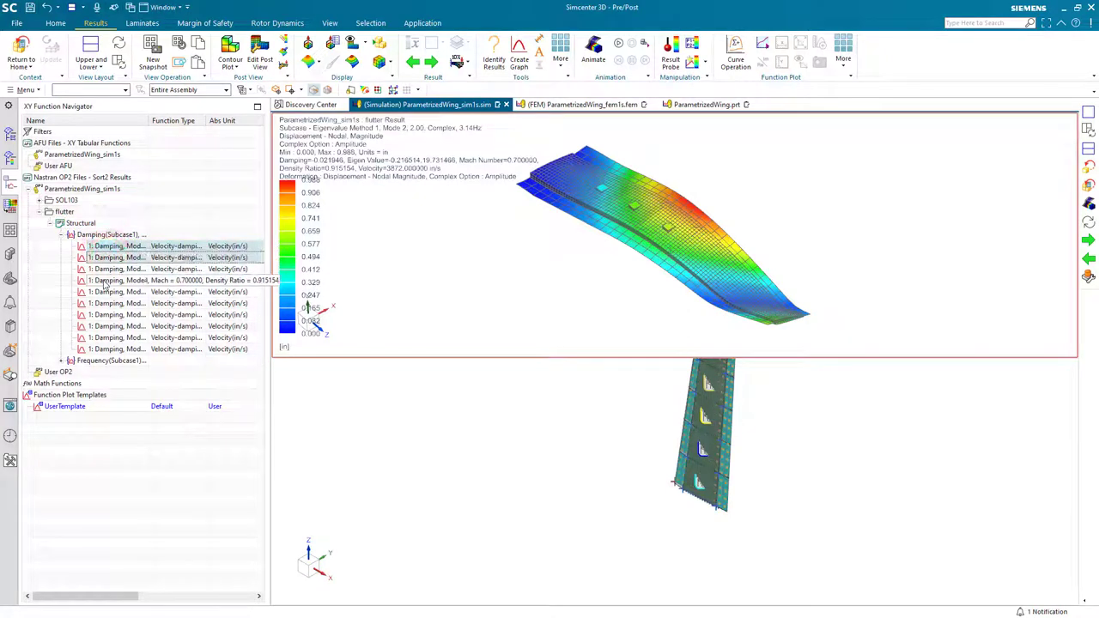
click(61, 361)
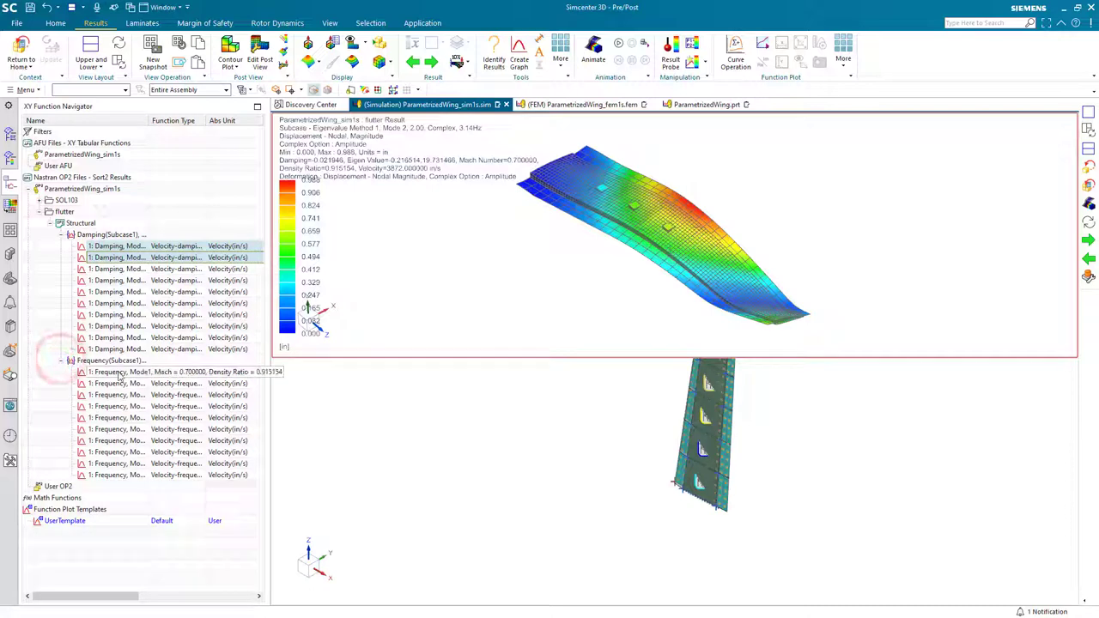
right_click(120, 258)
click(133, 268)
click(391, 444)
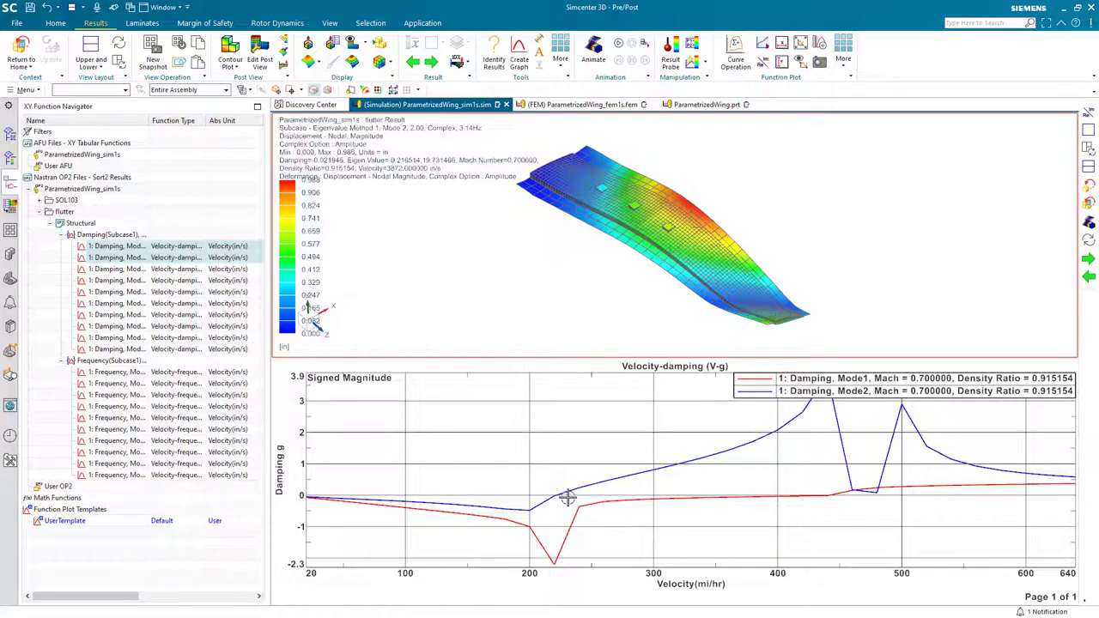
Plot the Mode 1 and Mode 2 frequency functions against velocity in the lower viewport
click(110, 373)
right_click(115, 384)
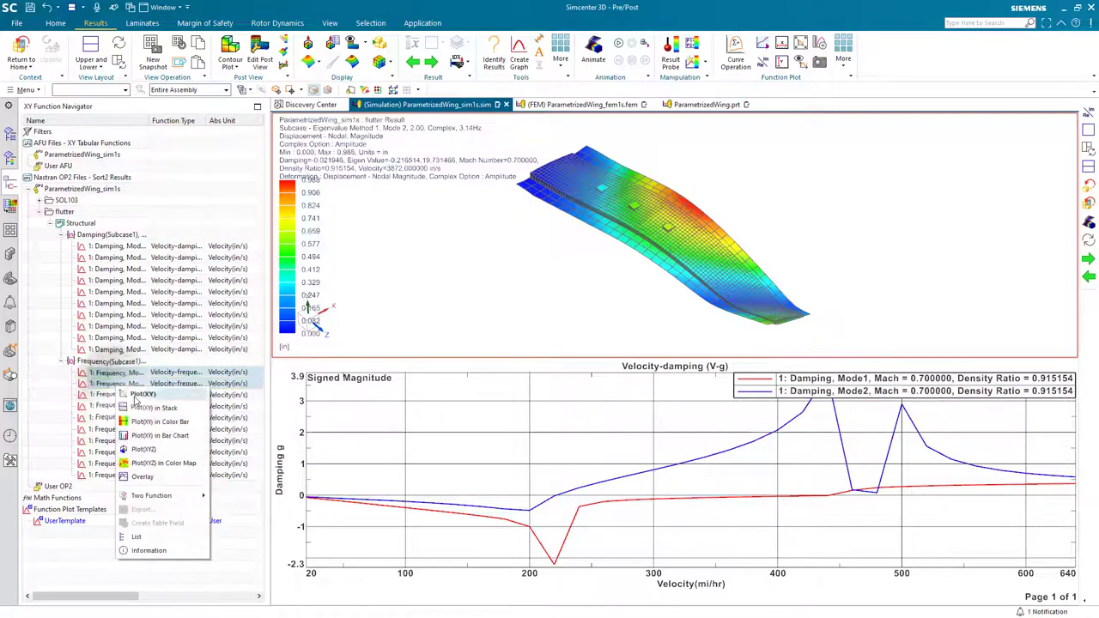
click(118, 402)
click(536, 488)
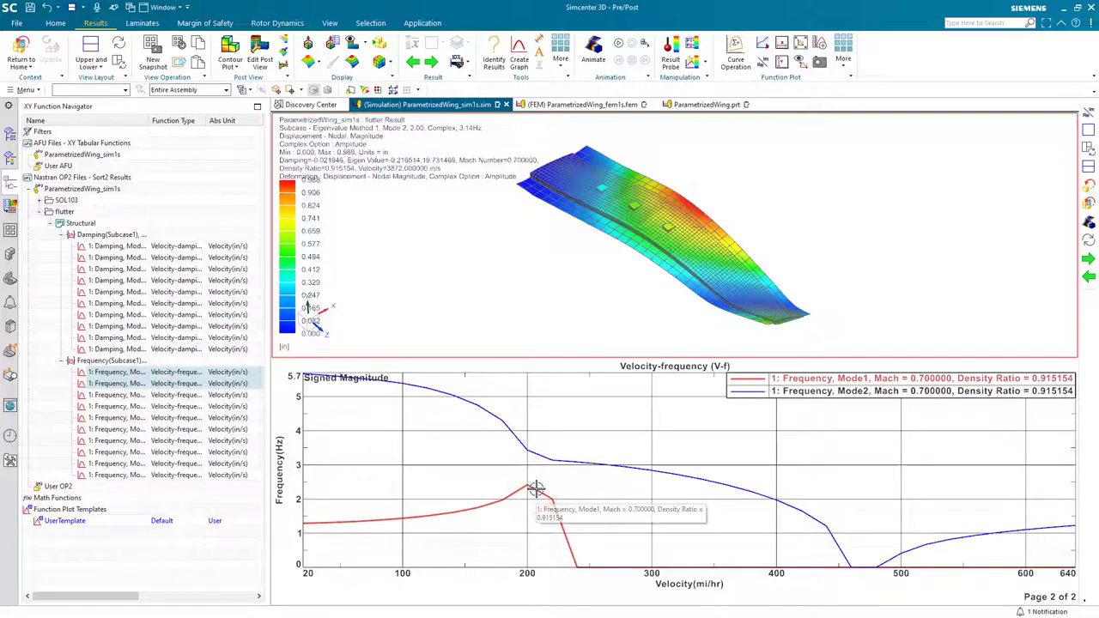
Probe the Mode 1 and Mode 2 frequency curves with a single X probe at a velocity of 220 mi/hr
right_click(615, 409)
mouse_move(710, 457)
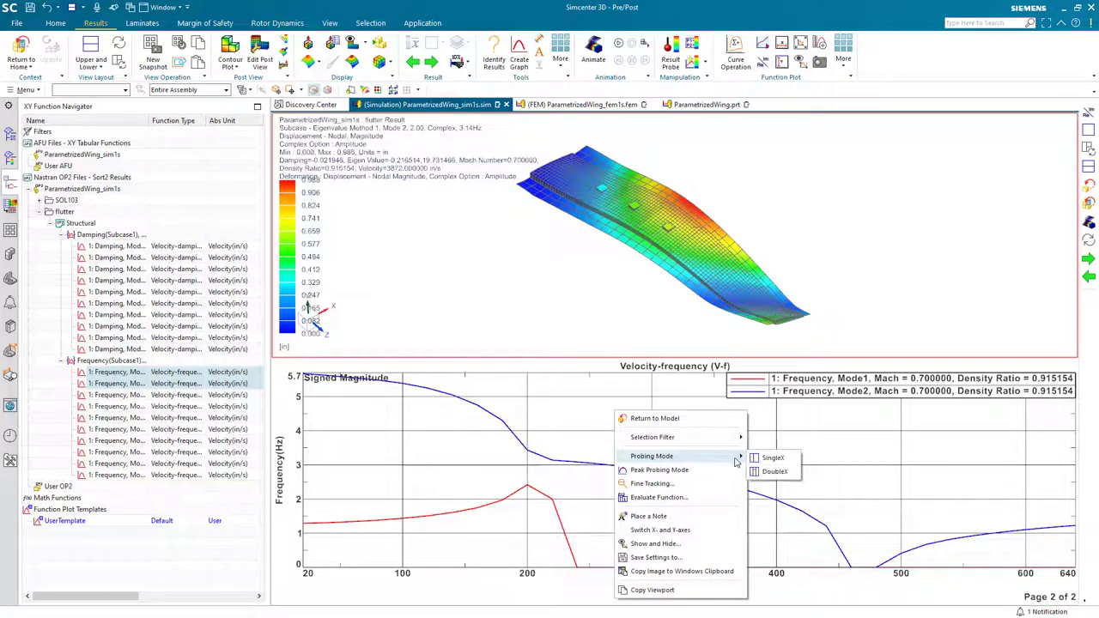
click(764, 460)
drag(679, 421, 557, 430)
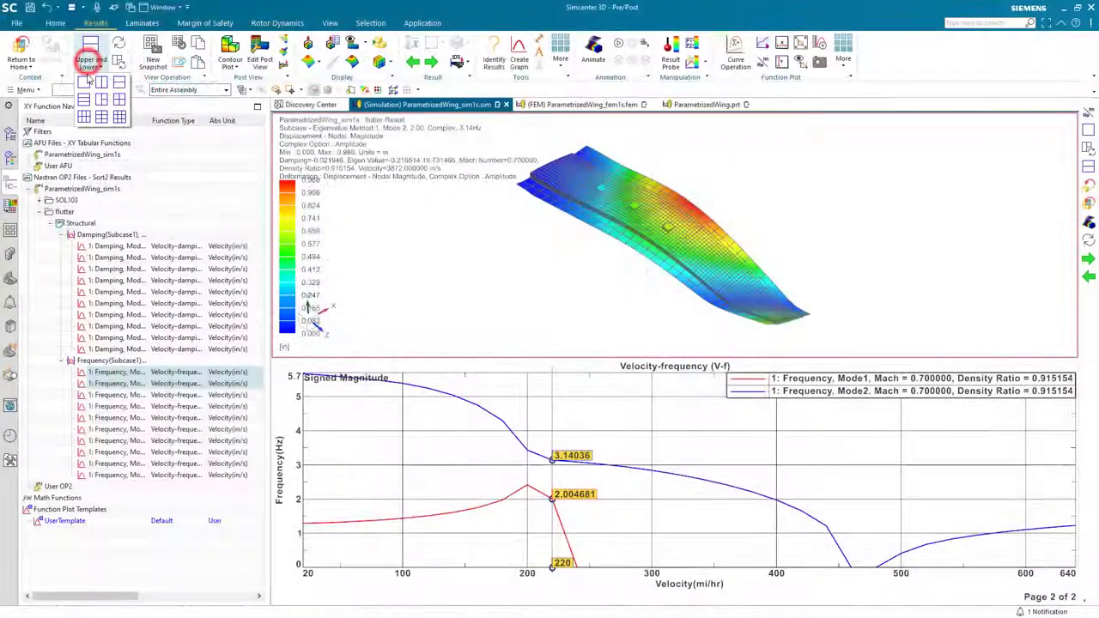
Restore the single view layout and return from the results to the simulation model and its navigator tree
click(86, 54)
click(19, 53)
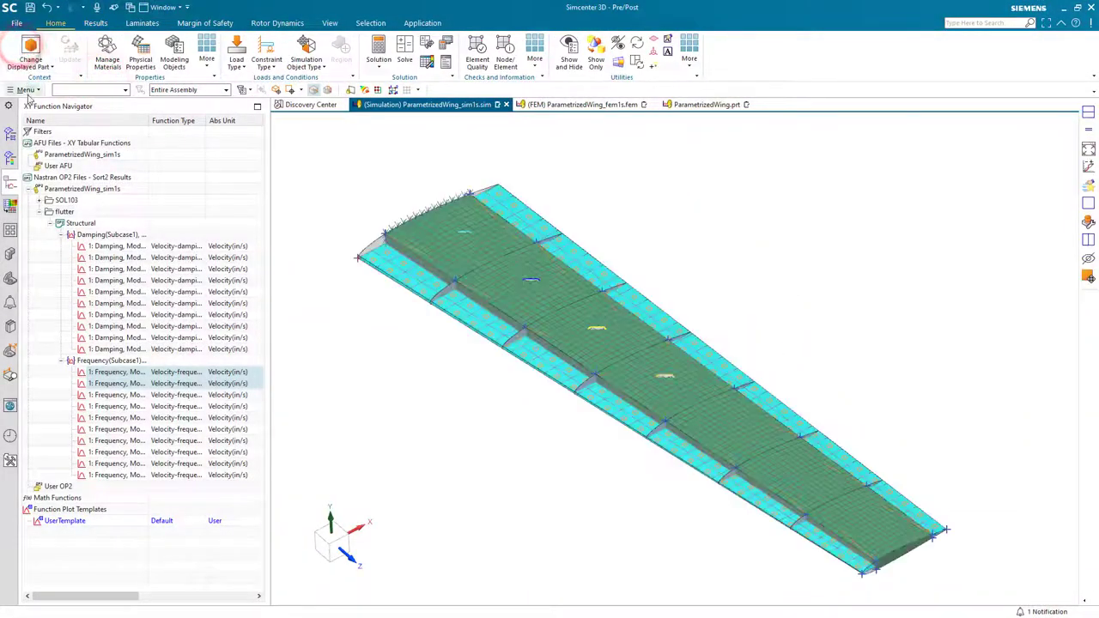
click(10, 135)
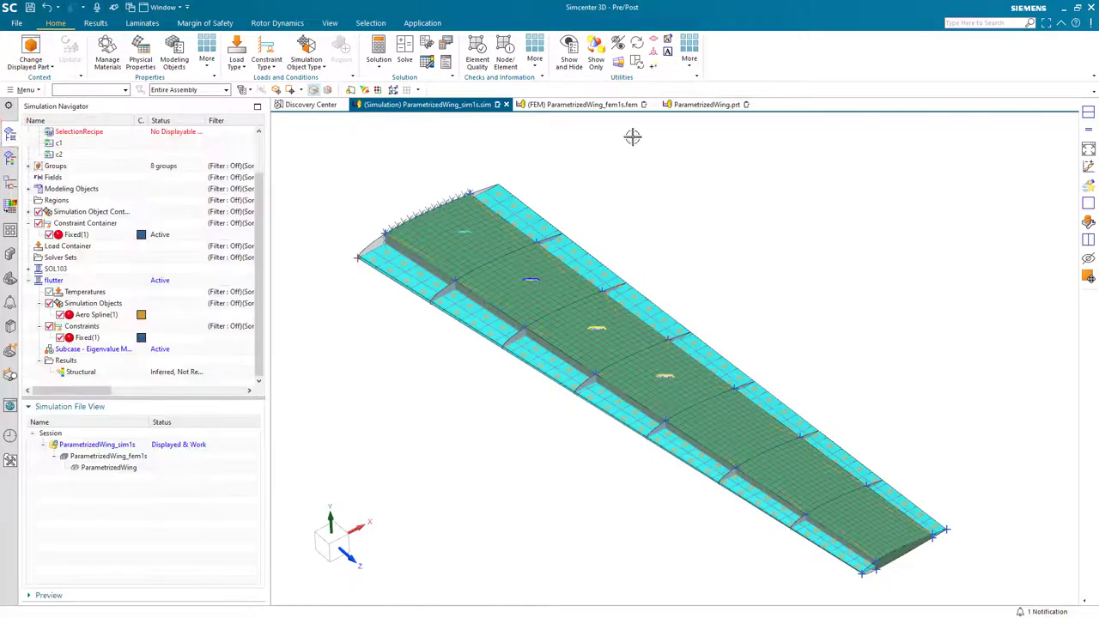
Display the ParametrizedWing.prt geometry part and open its expressions for editing
click(705, 104)
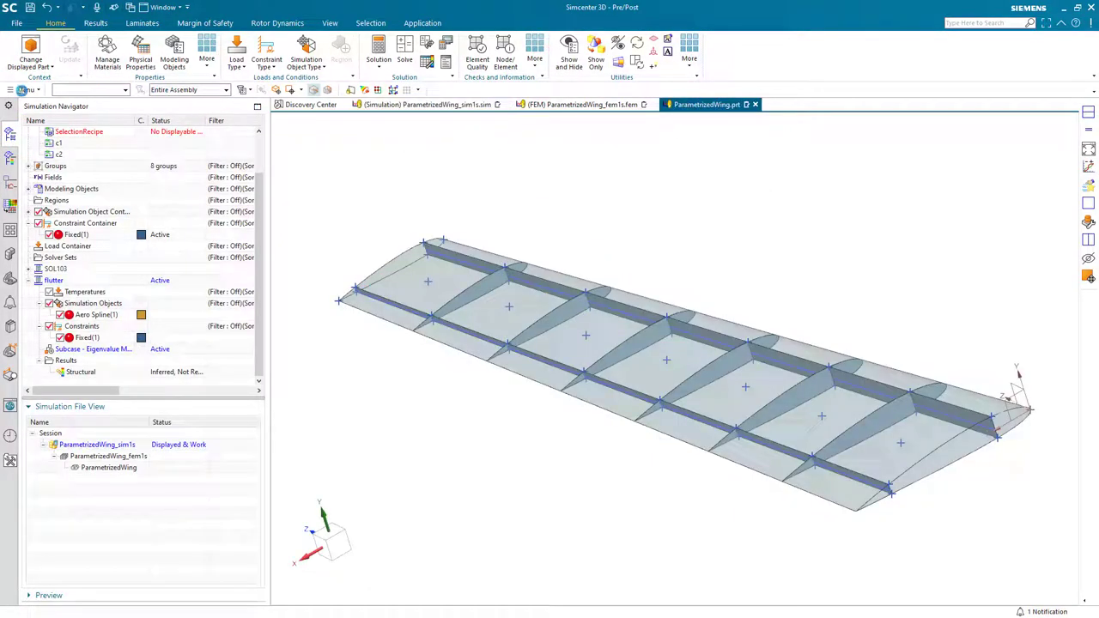
click(23, 89)
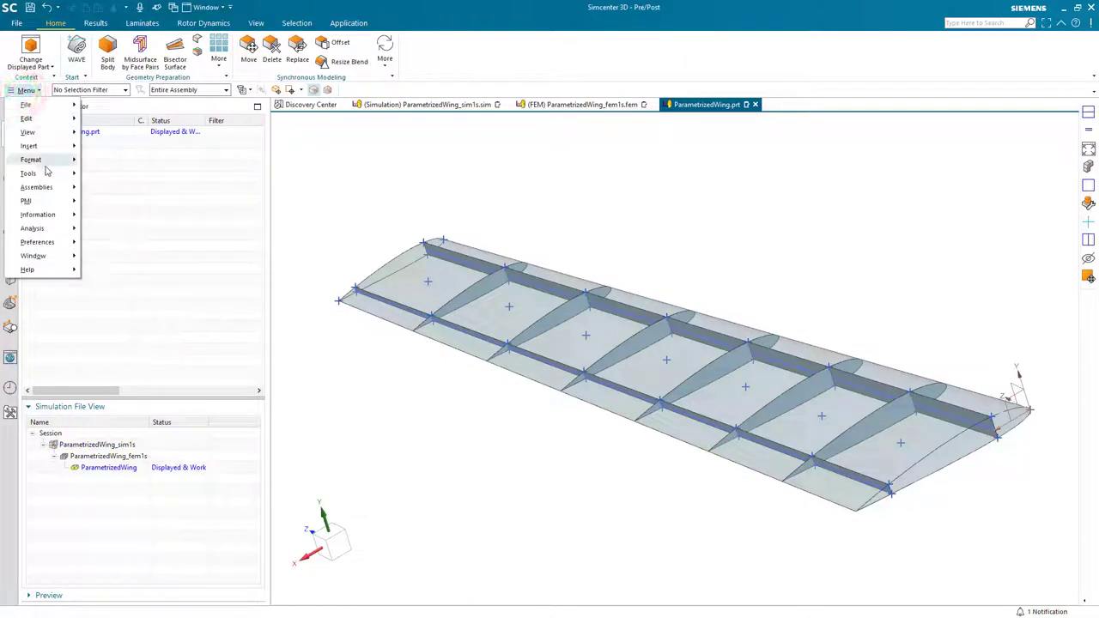
click(44, 172)
click(124, 163)
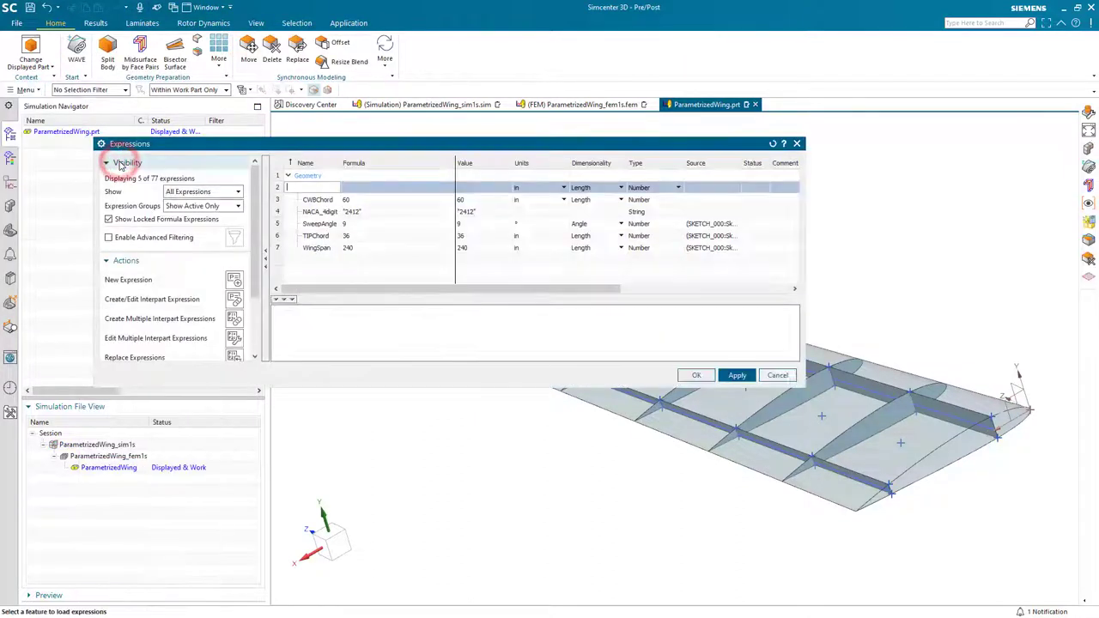
Set the CWBChord expression to 75 in and TIPChord to 45 in, and accept the expression changes
click(361, 201)
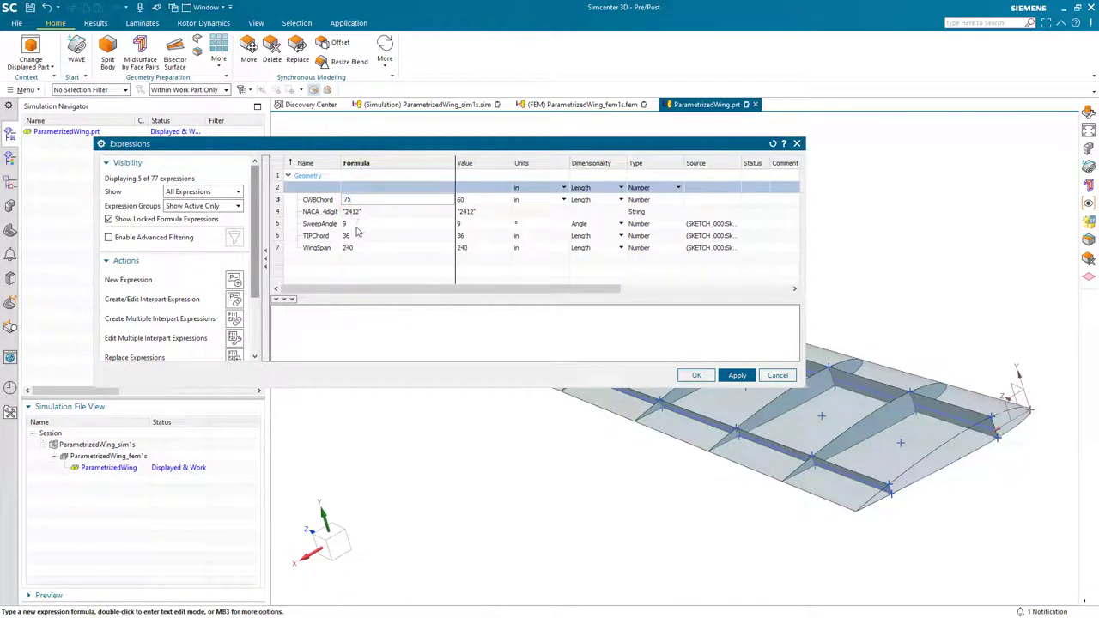
click(356, 238)
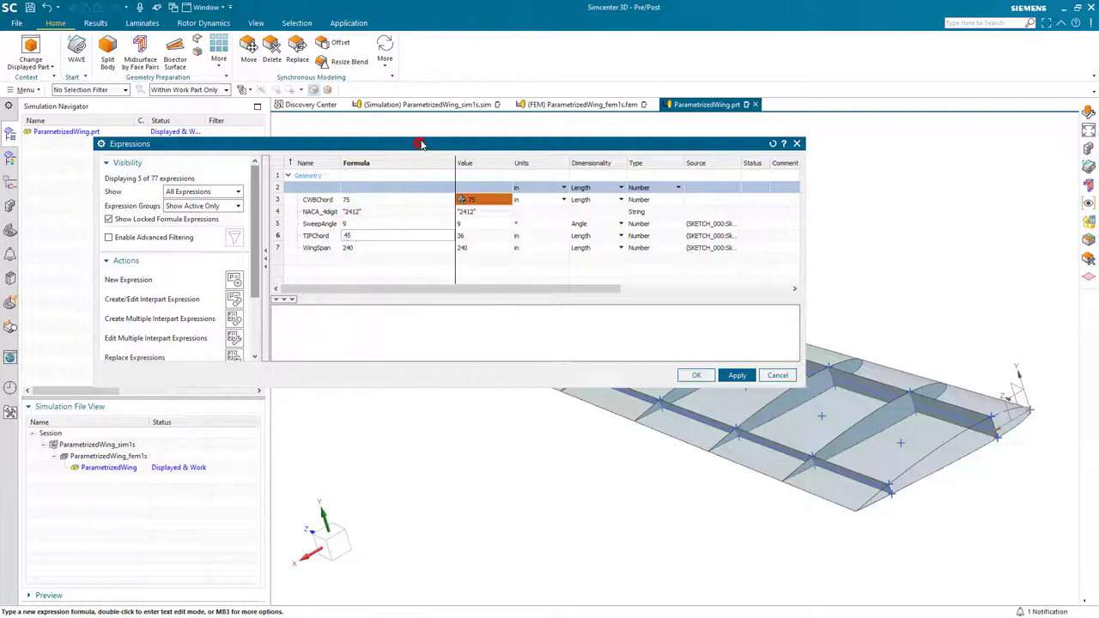
text(45)
drag(421, 143, 409, 40)
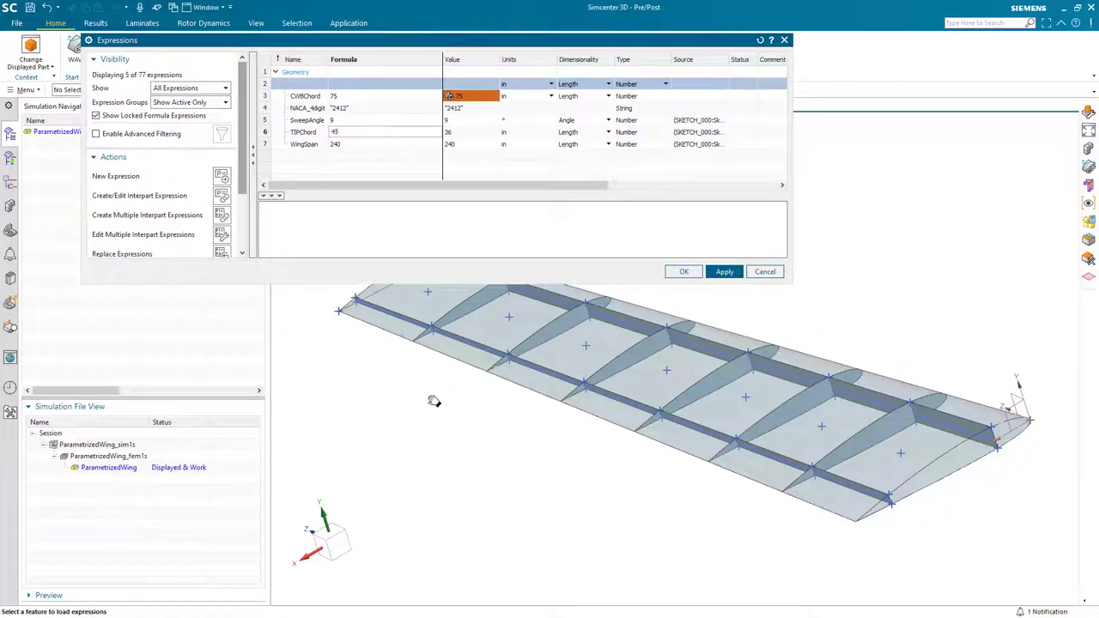
shift+middle_drag(433, 401, 422, 453)
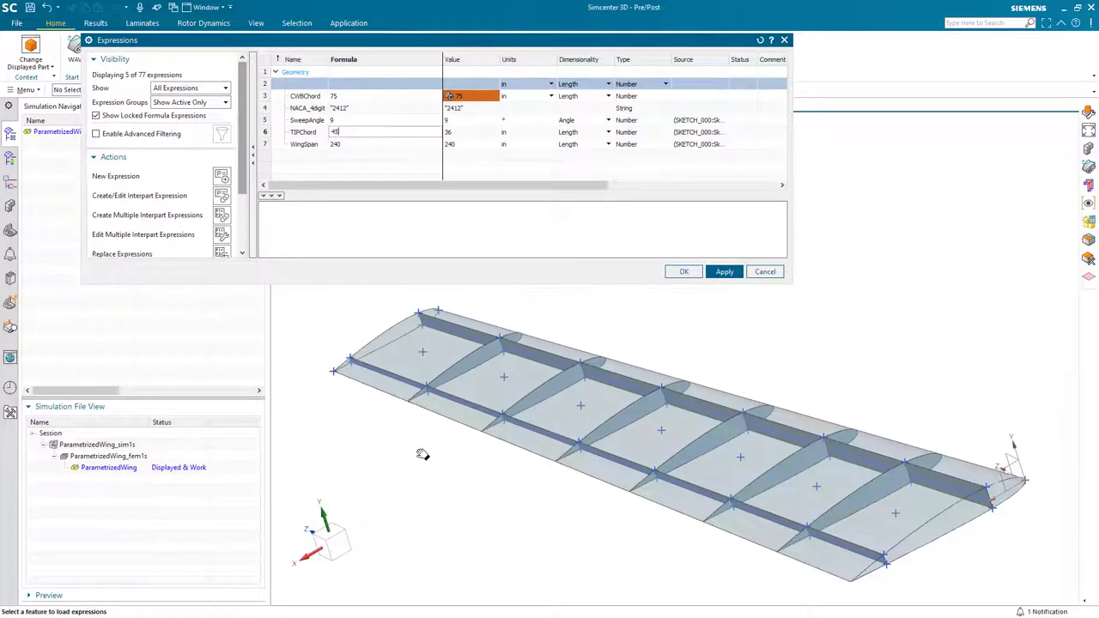
click(686, 272)
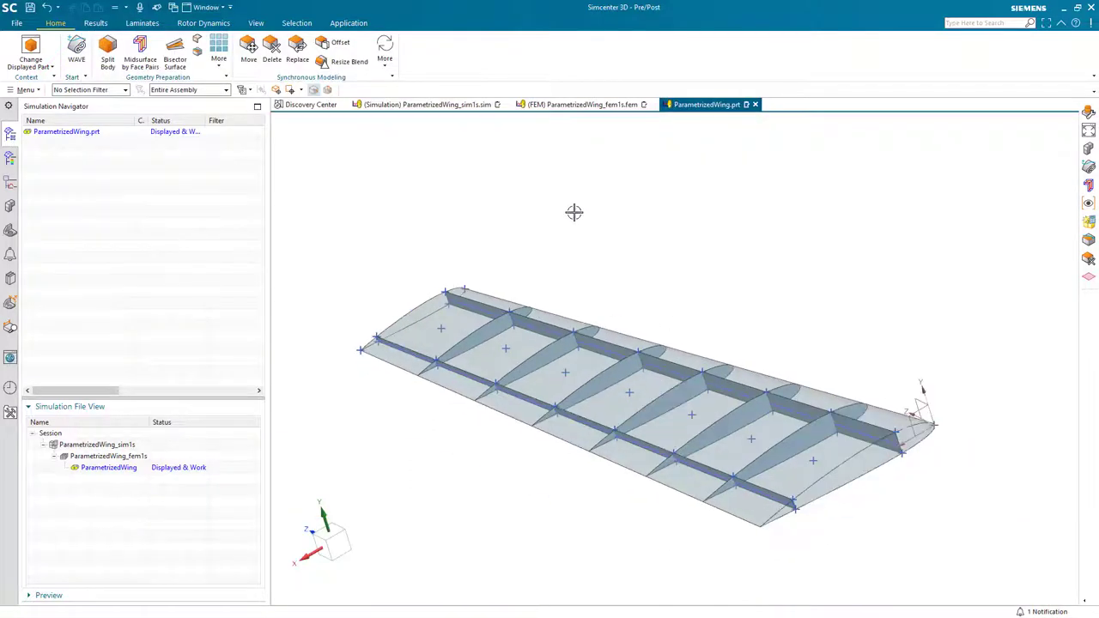
Display the ParametrizedWing_fem1s FEM, close the polygon body update log, and update the meshes and connections to the new wing geometry
click(596, 104)
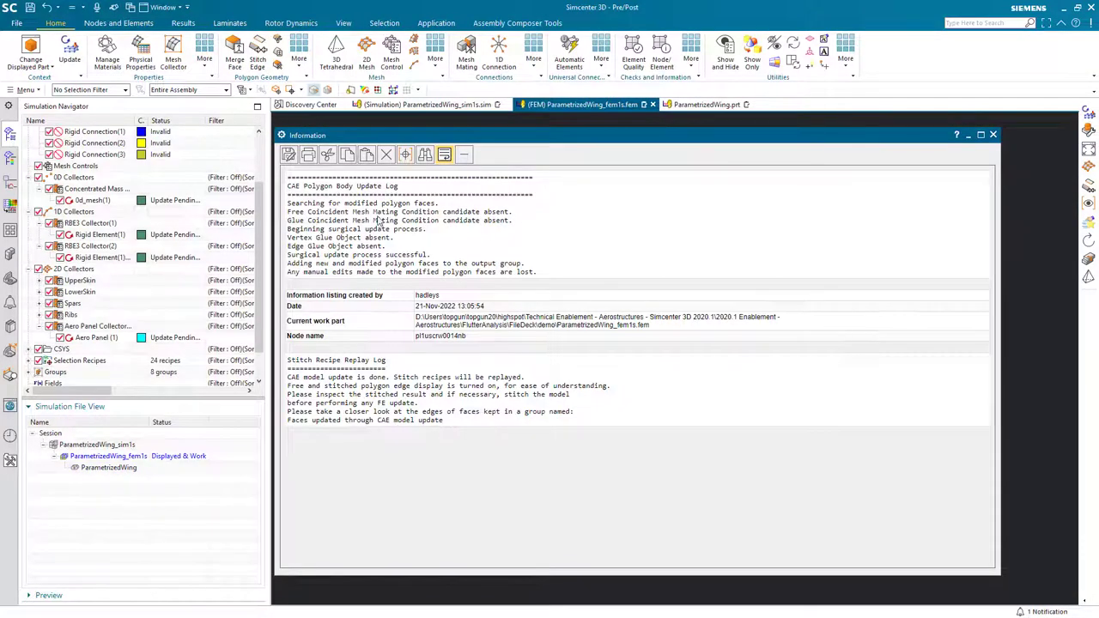
click(993, 136)
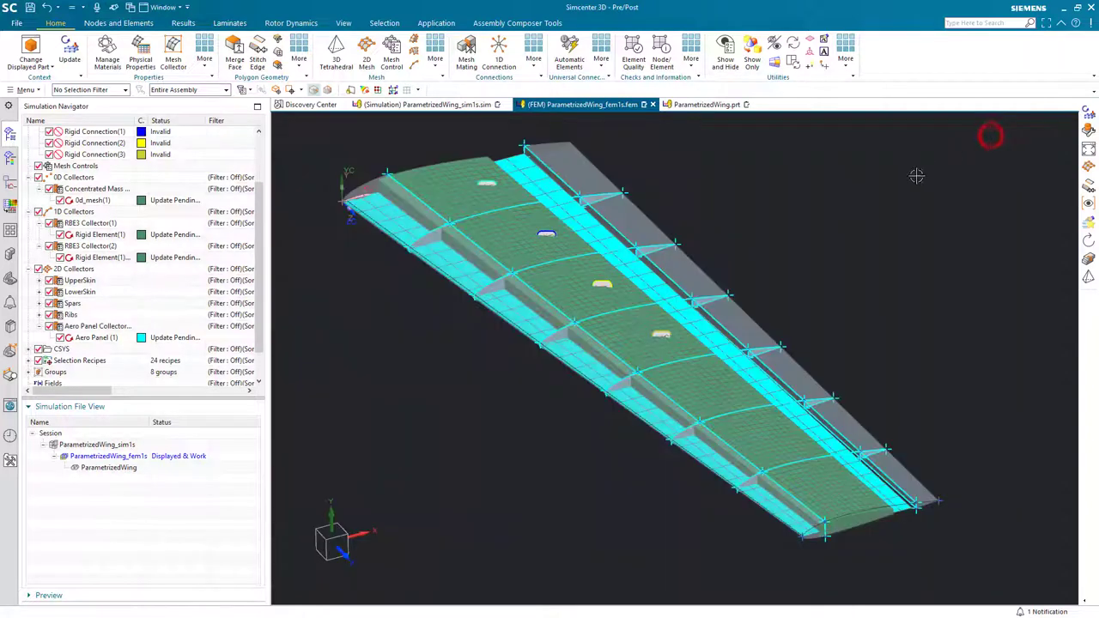
mouse_move(547, 302)
middle_down()
mouse_move(506, 283)
mouse_move(548, 288)
middle_up()
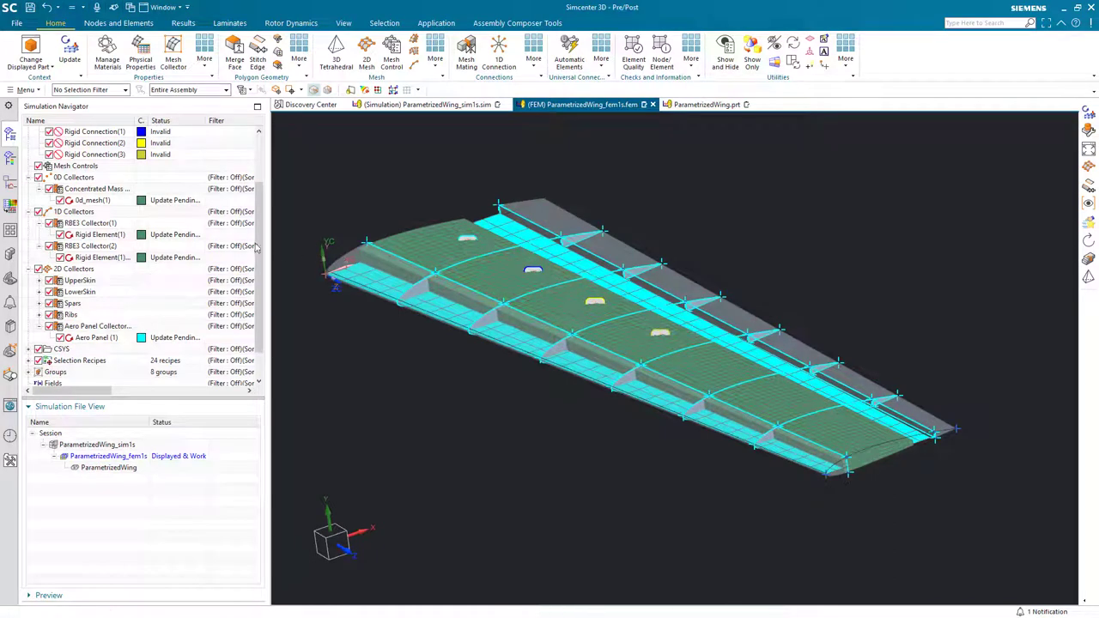
click(71, 52)
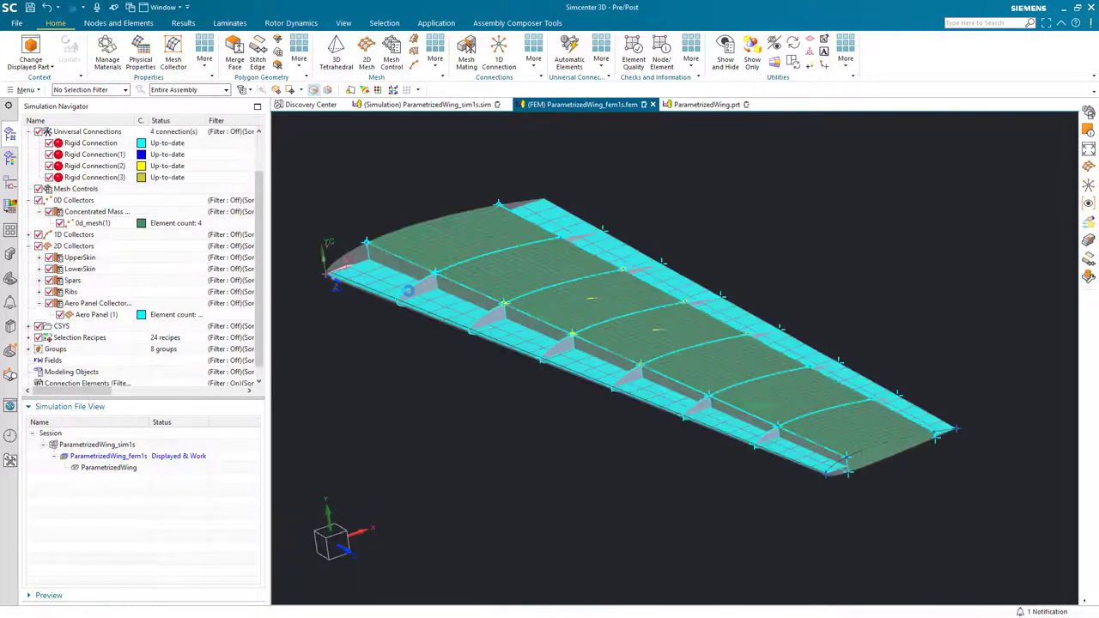
mouse_move(407, 344)
middle_down()
mouse_move(384, 344)
mouse_move(401, 342)
middle_up()
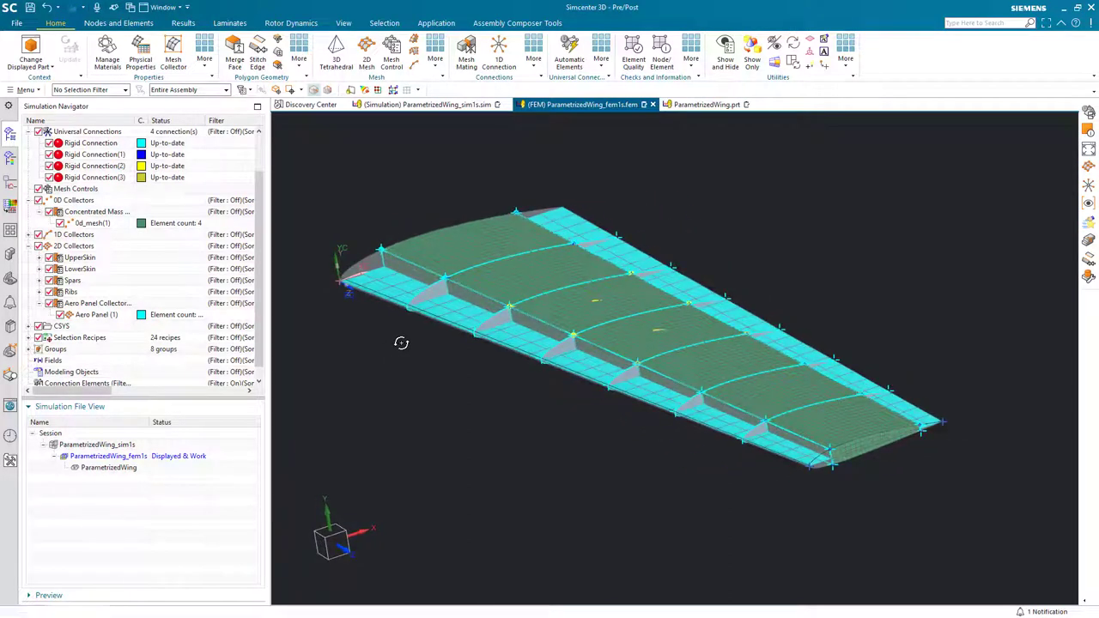
Display the ParametrizedWing_sim1s simulation and check the Aero Spline(1) and Fixed(1) definitions on the updated wing
double_click(111, 444)
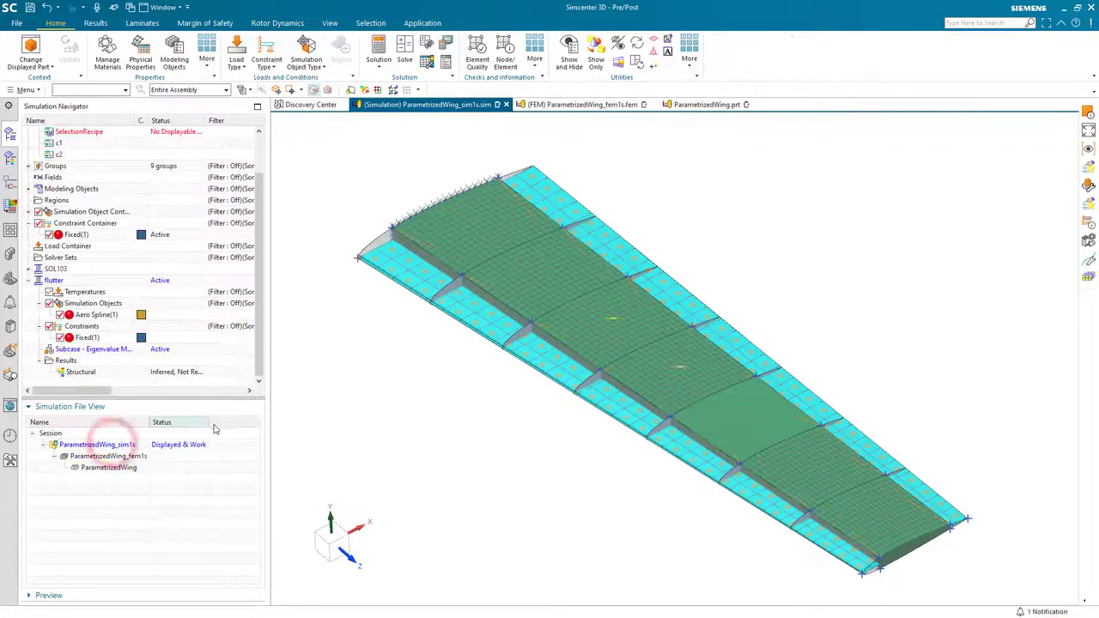
mouse_move(429, 388)
middle_down()
mouse_move(422, 378)
mouse_move(432, 376)
middle_up()
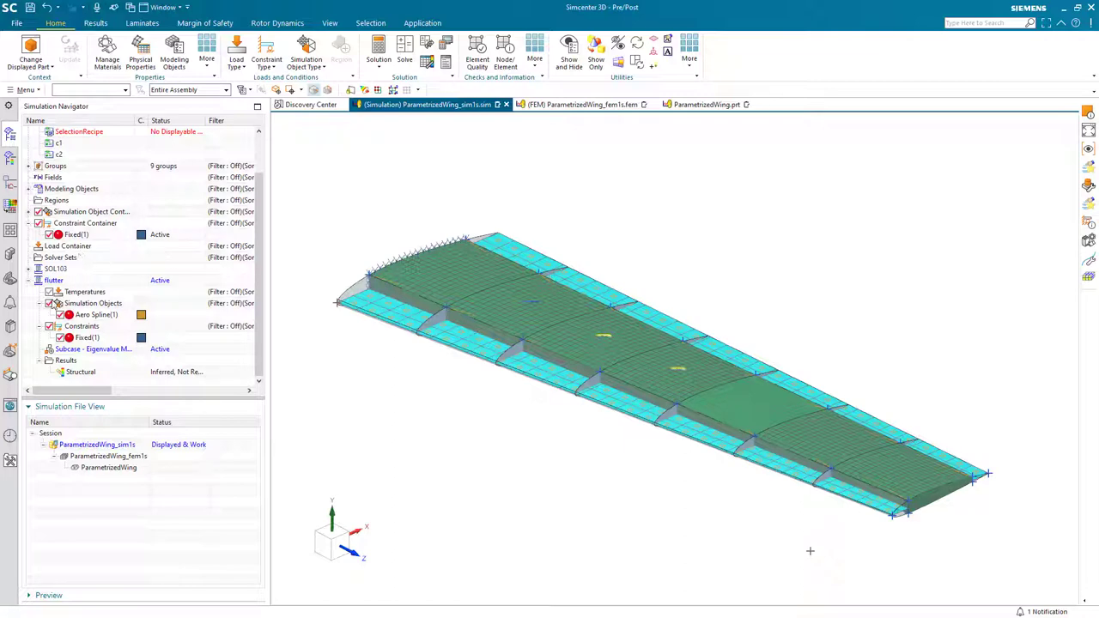
click(91, 316)
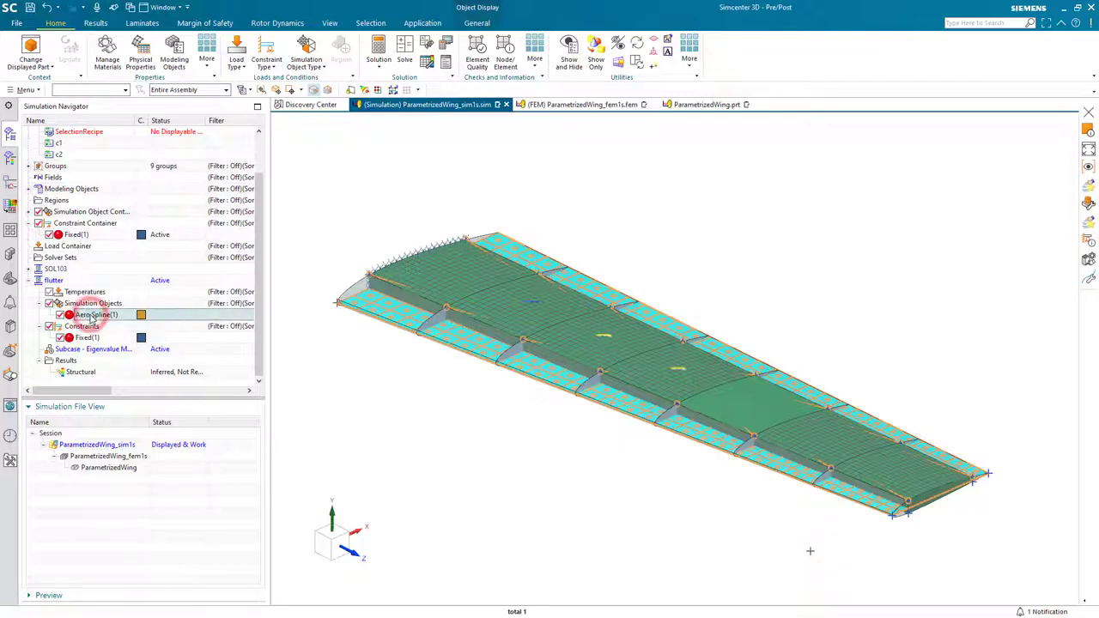
click(86, 338)
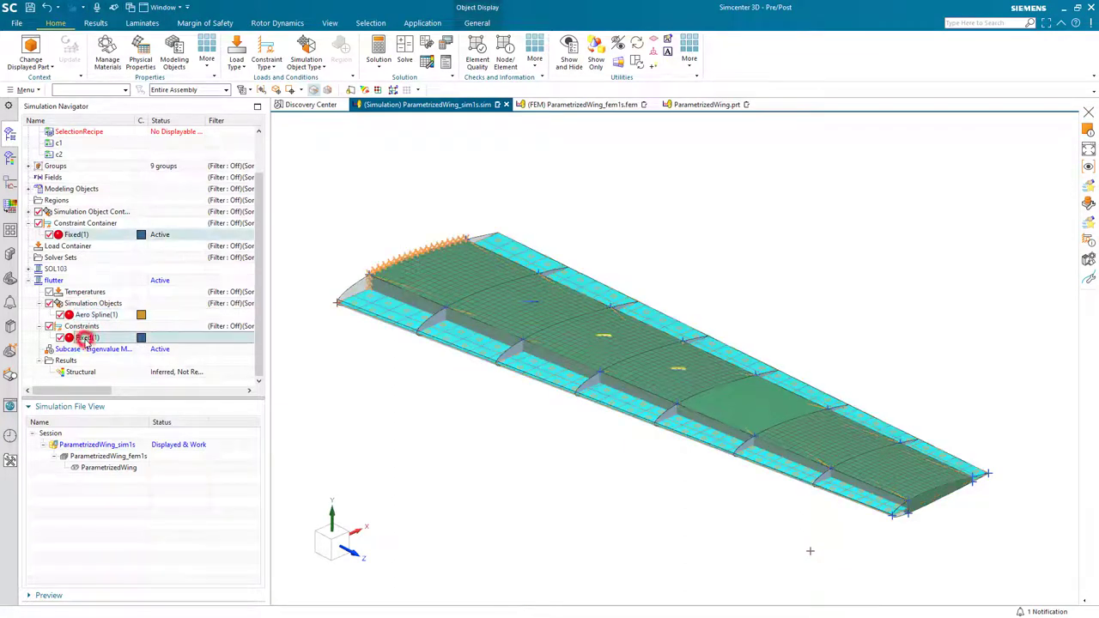
key(Escape)
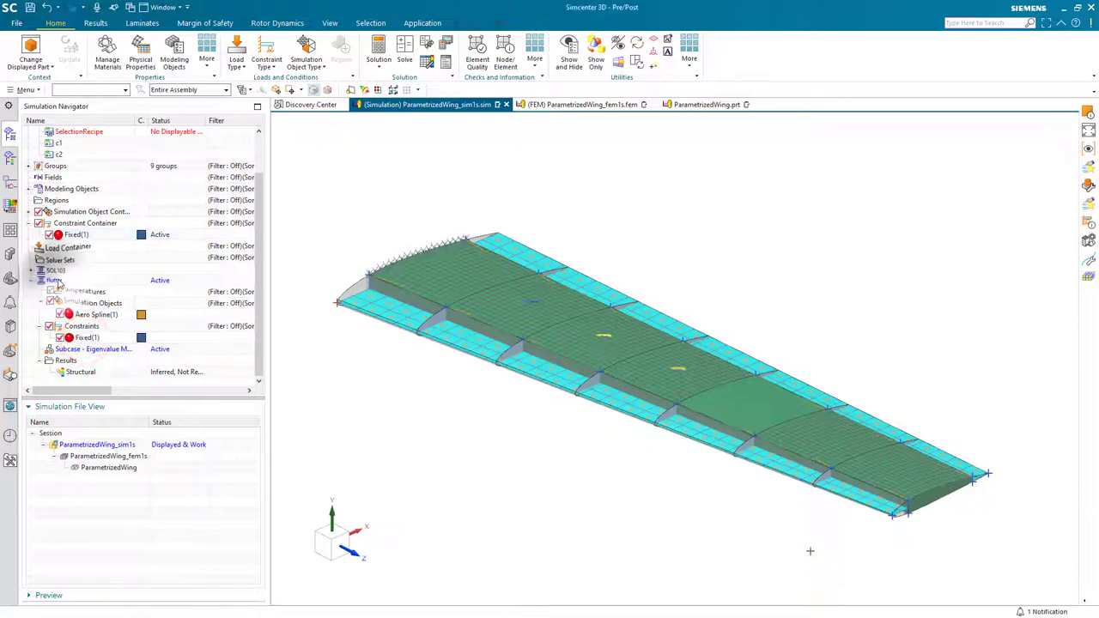
Clone the flutter solution and rename the copy flutter2
right_click(57, 280)
click(89, 341)
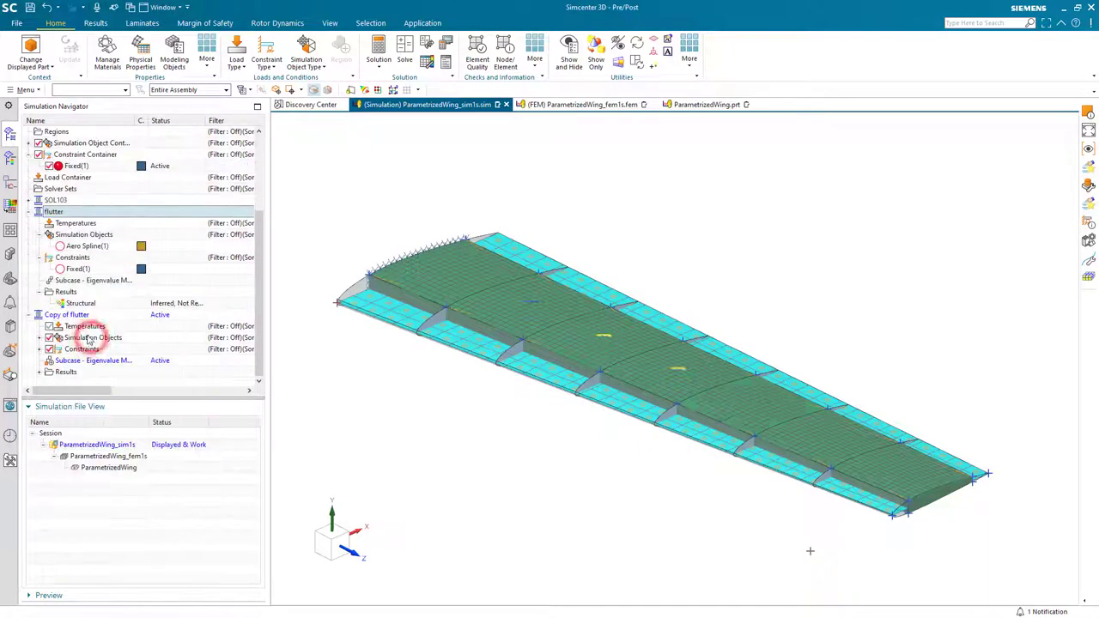
right_click(76, 315)
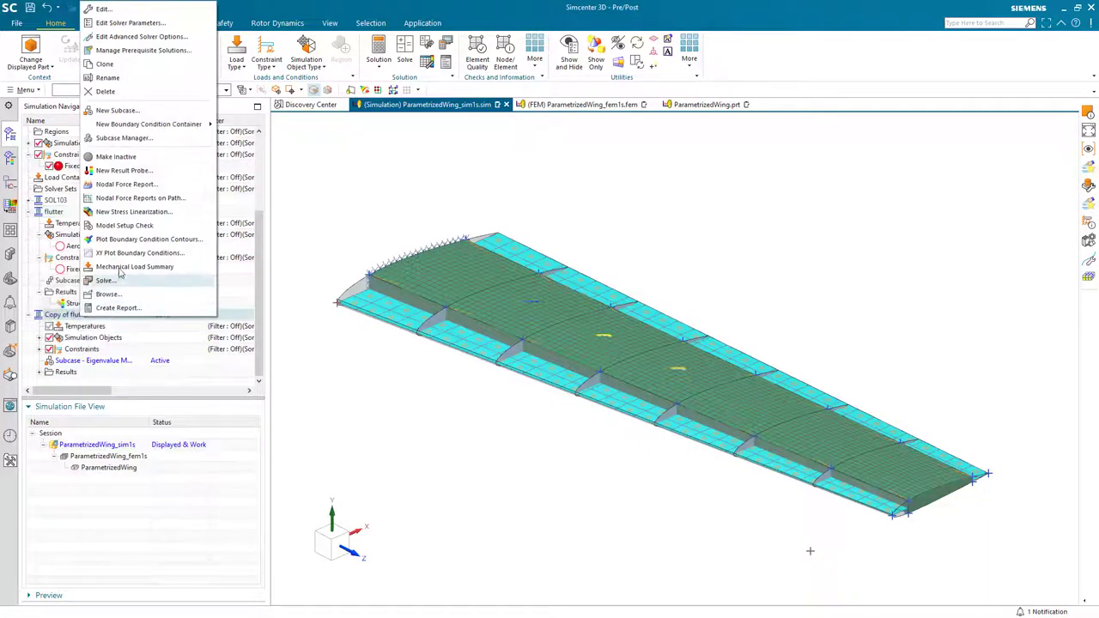
click(117, 79)
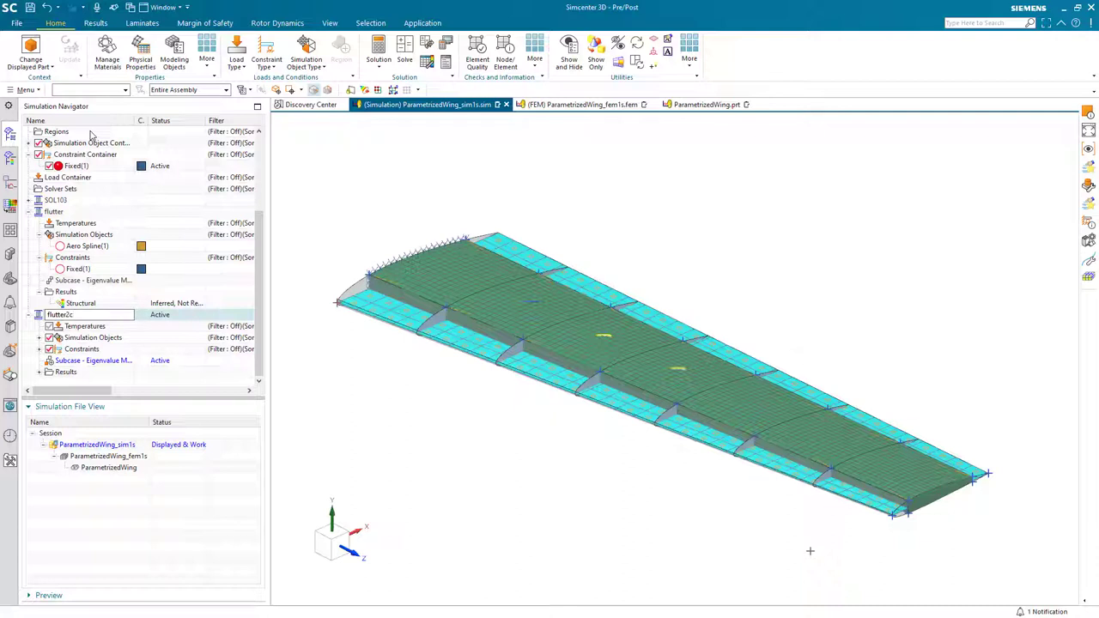
key(Return)
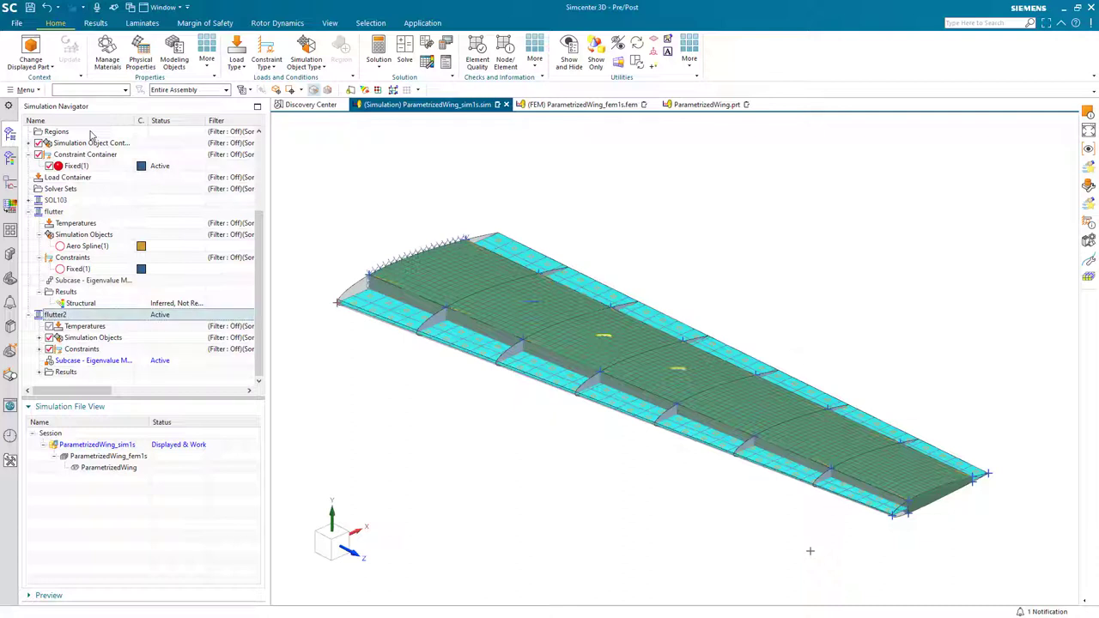
Solve the flutter2 solution, decline the results review, and close the information and solver monitoring windows
right_click(56, 318)
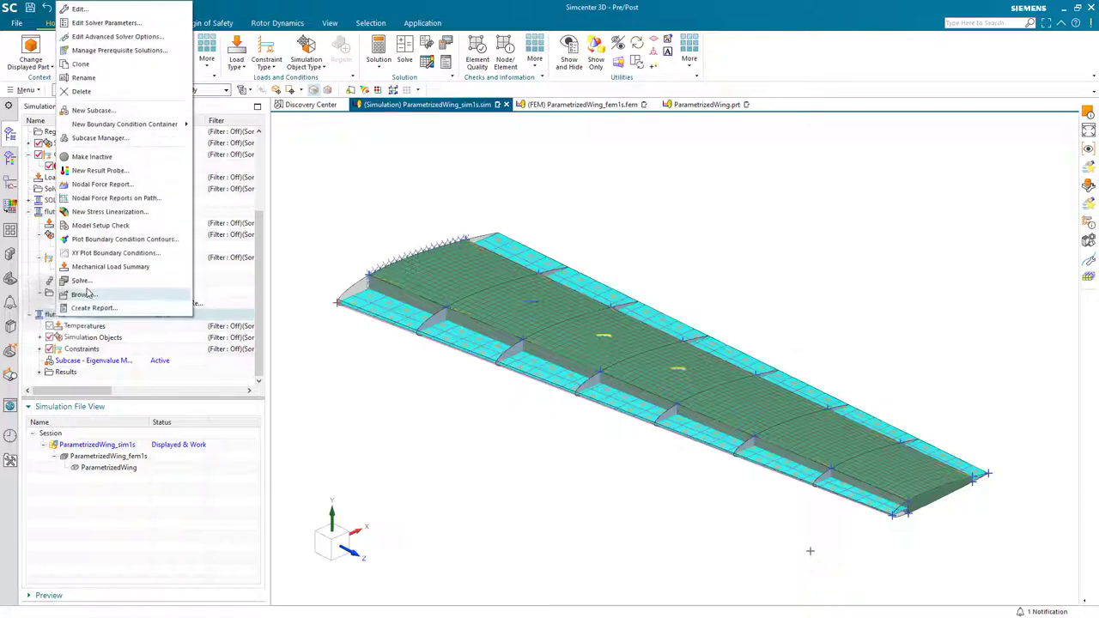
click(82, 290)
click(191, 200)
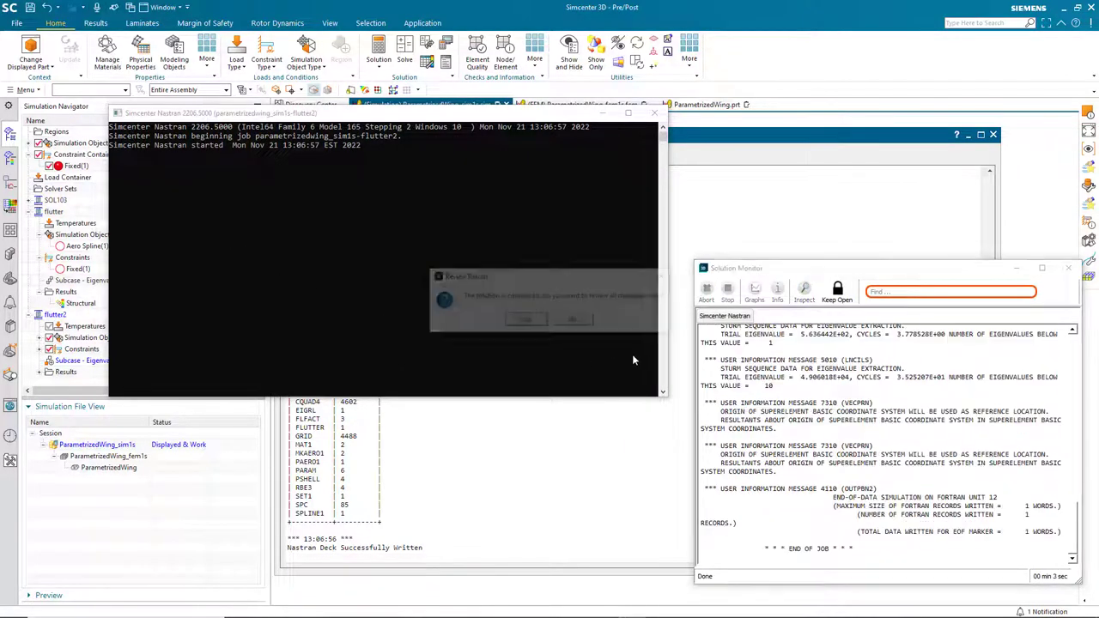
click(593, 321)
click(993, 135)
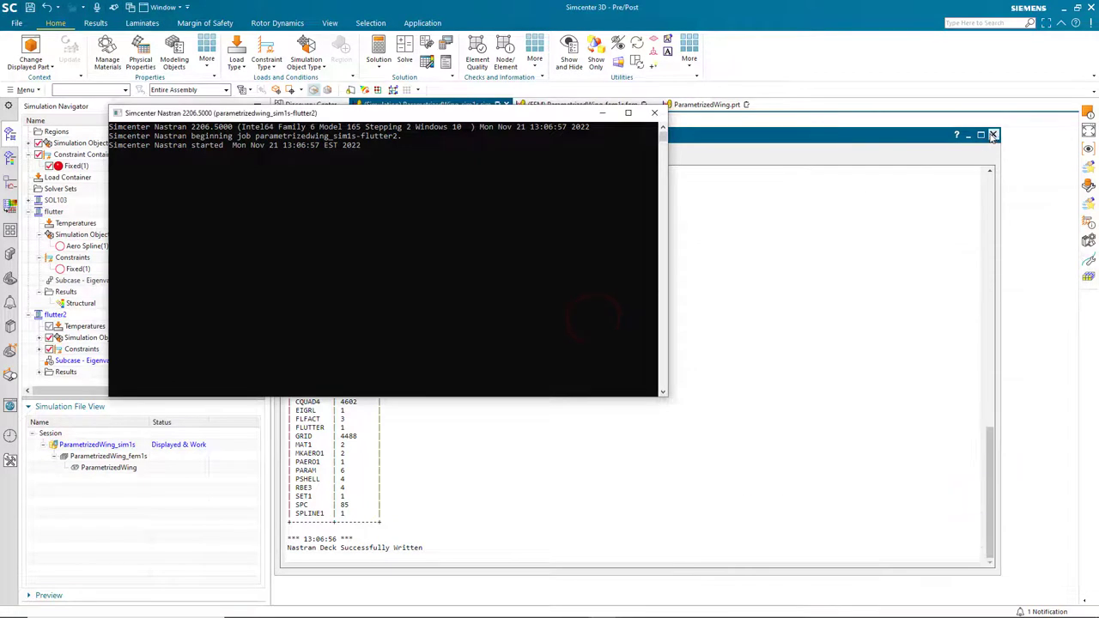
click(466, 286)
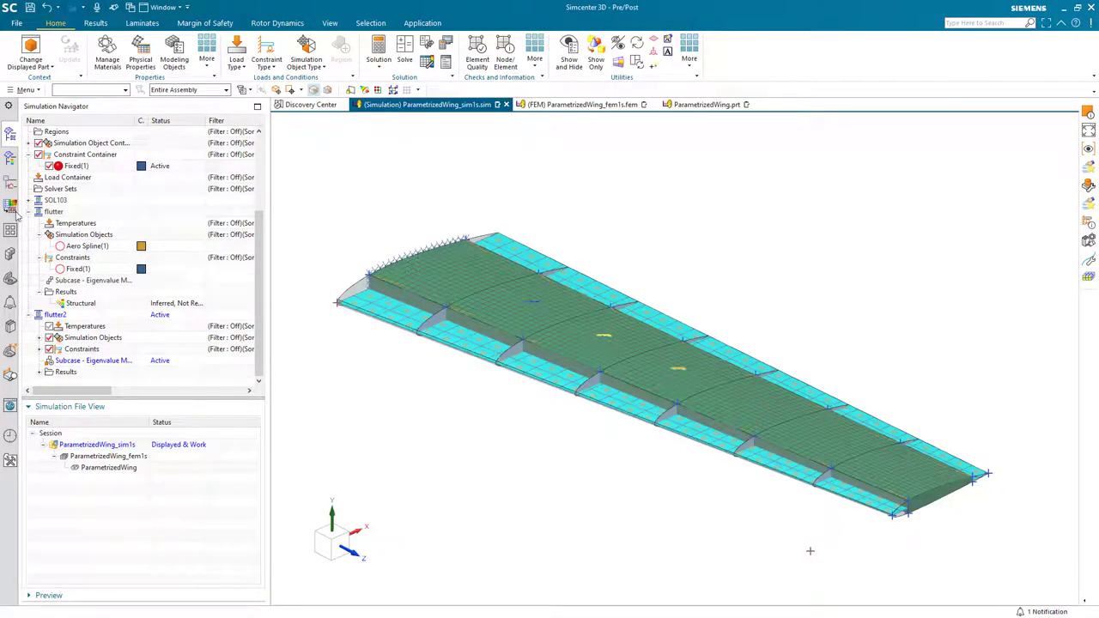
Load the Structural results of flutter2 in the XY Function Navigator and expand them
click(11, 184)
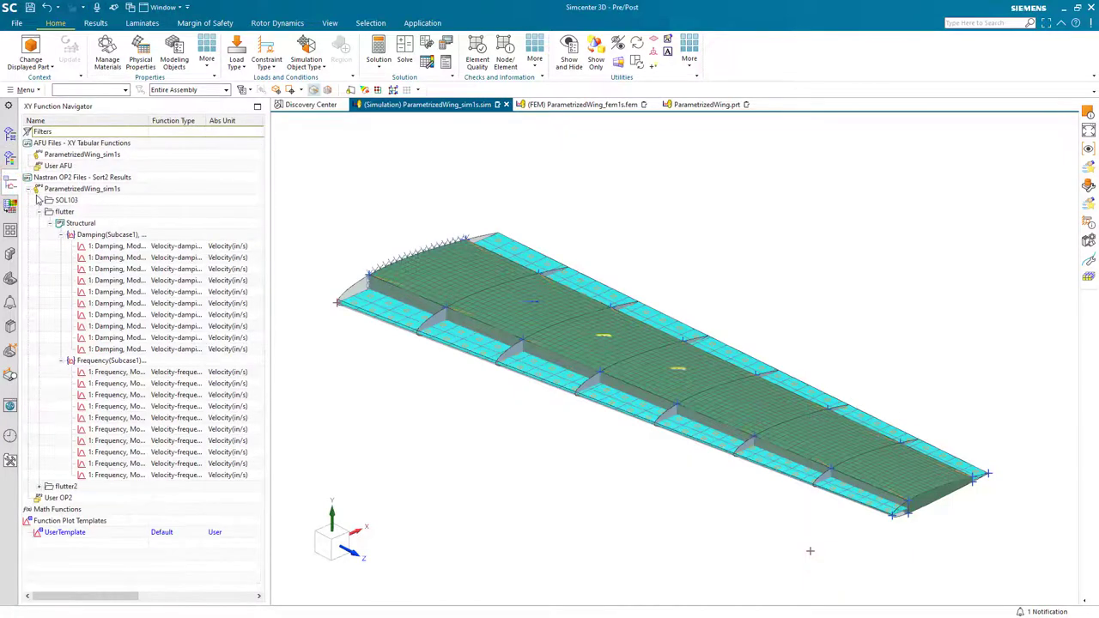
click(40, 487)
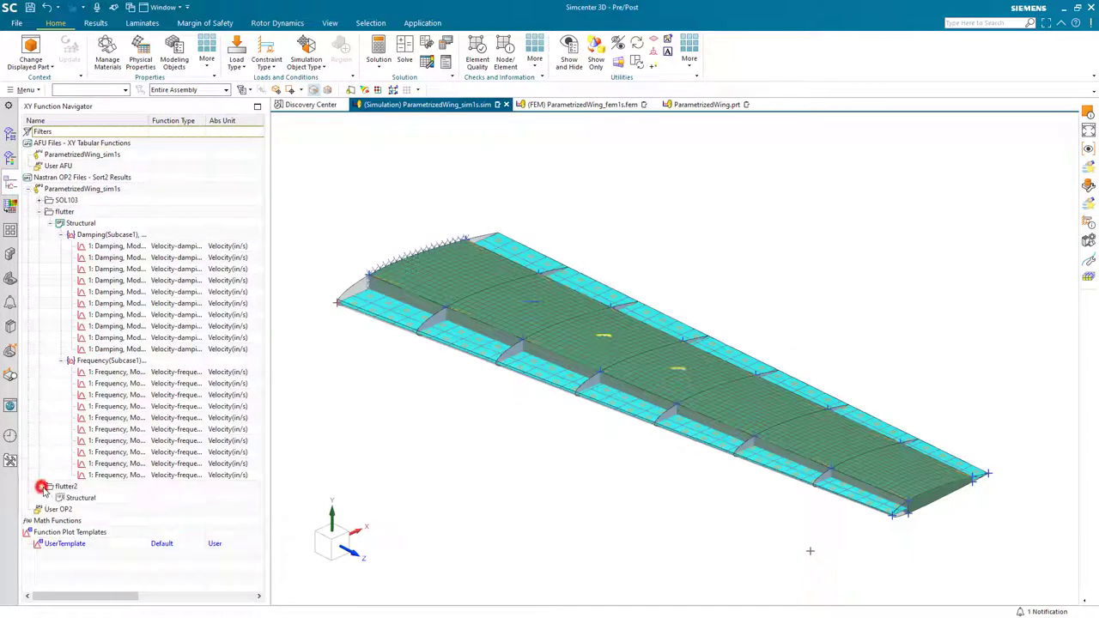
right_click(89, 502)
click(91, 505)
click(50, 498)
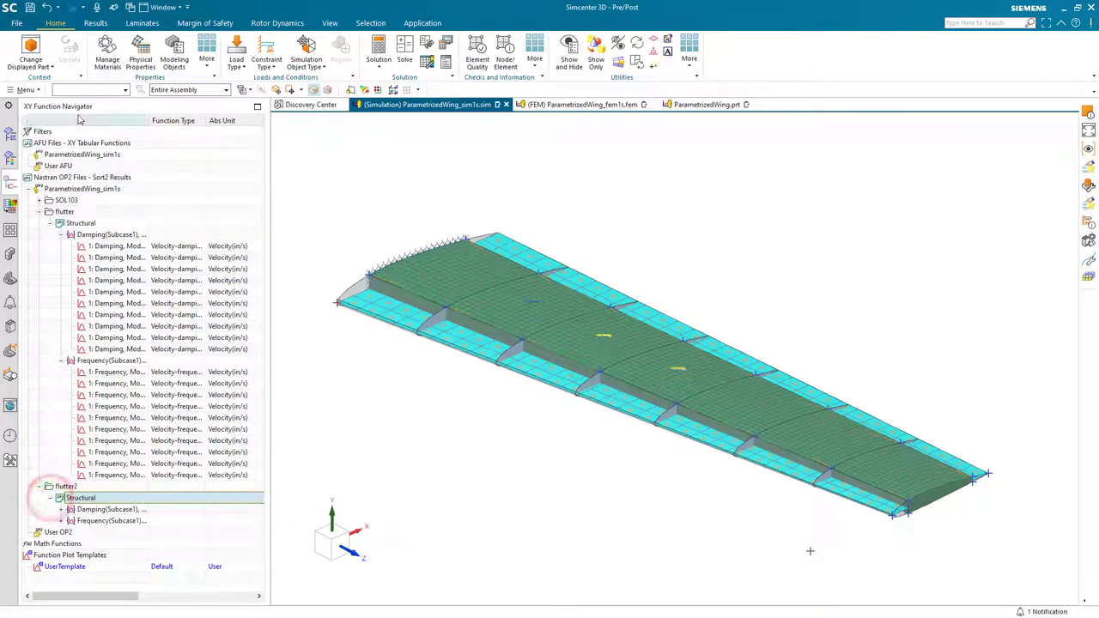
Split the display into upper and lower viewports and list flutter2's damping and frequency functions
click(95, 23)
click(104, 65)
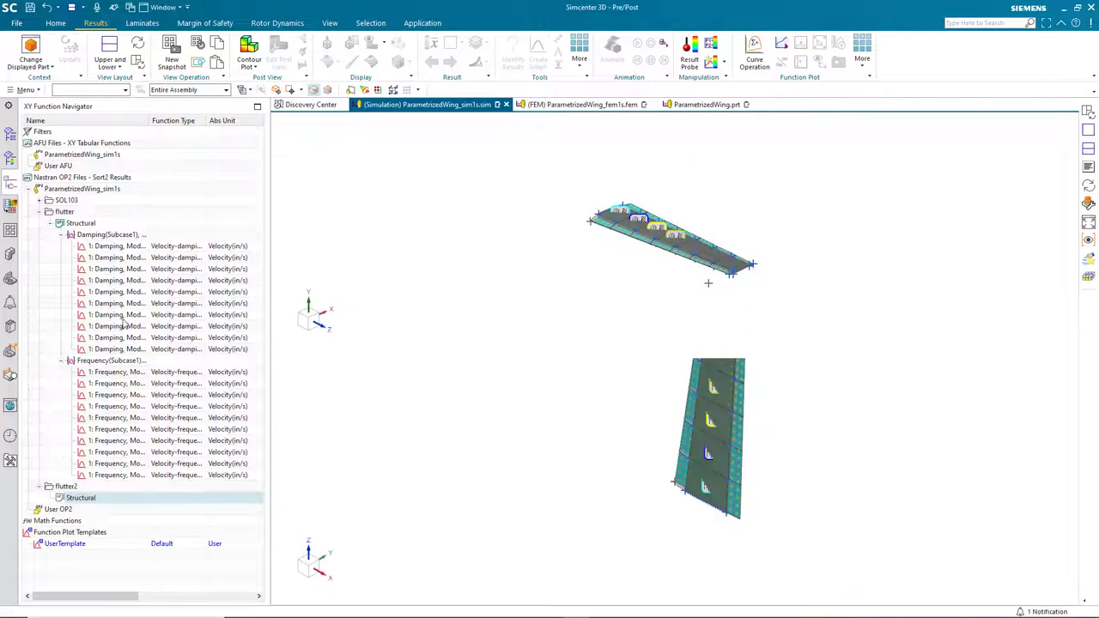
click(77, 499)
click(49, 498)
click(60, 509)
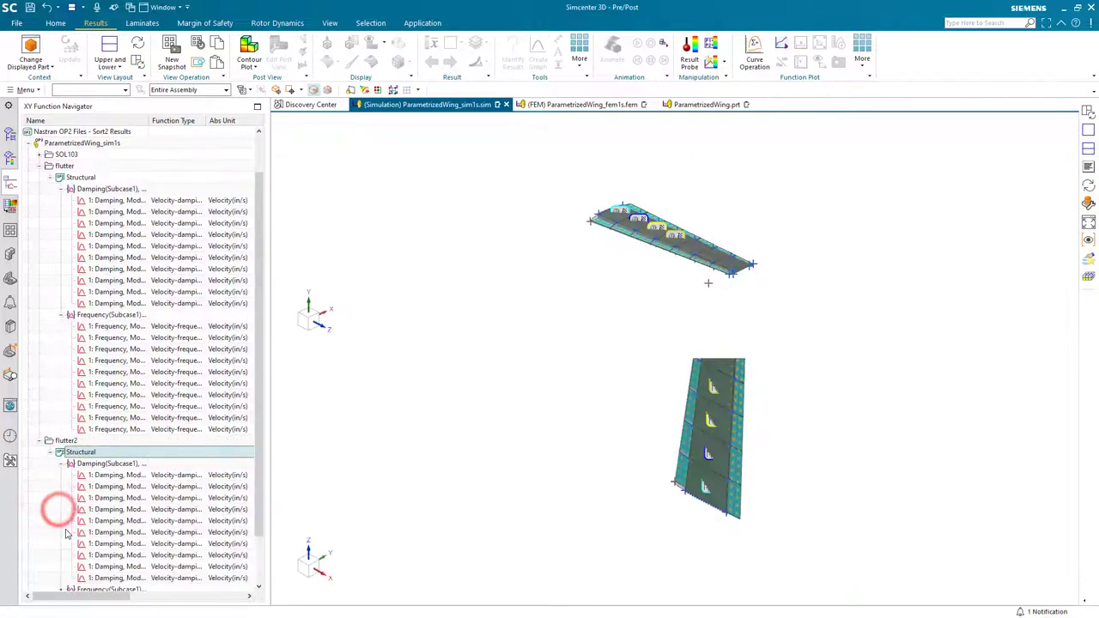
scroll(67, 534, down, 1)
click(60, 533)
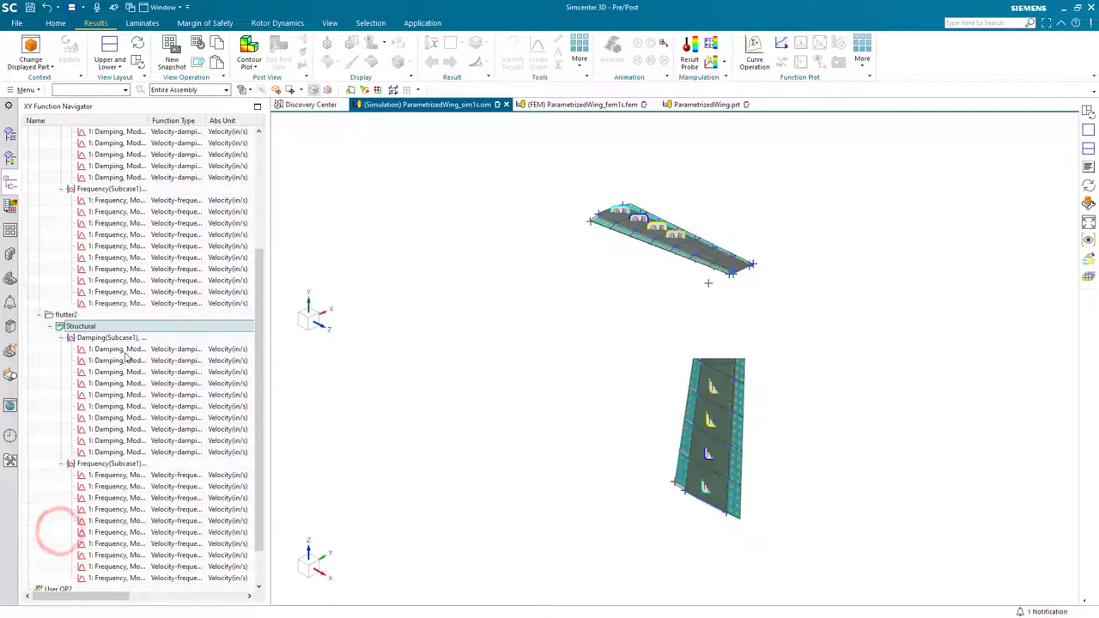
Plot flutter2's Mode 1 and Mode 2 damping functions against velocity in the upper viewport
click(125, 350)
scroll(128, 378, down, 1)
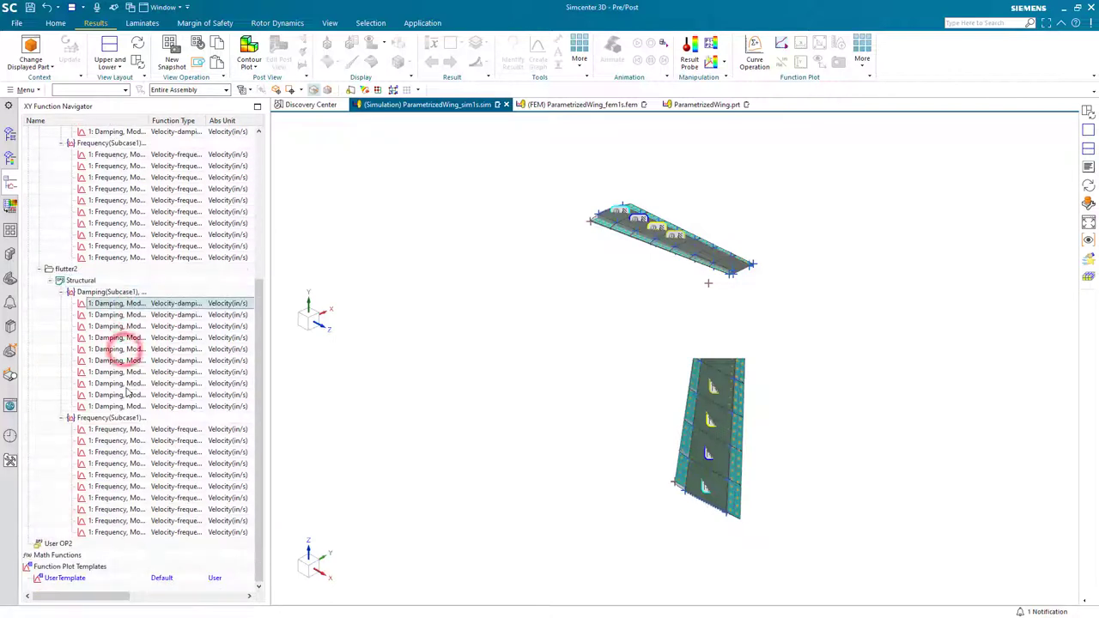
ctrl+click(117, 315)
right_click(120, 317)
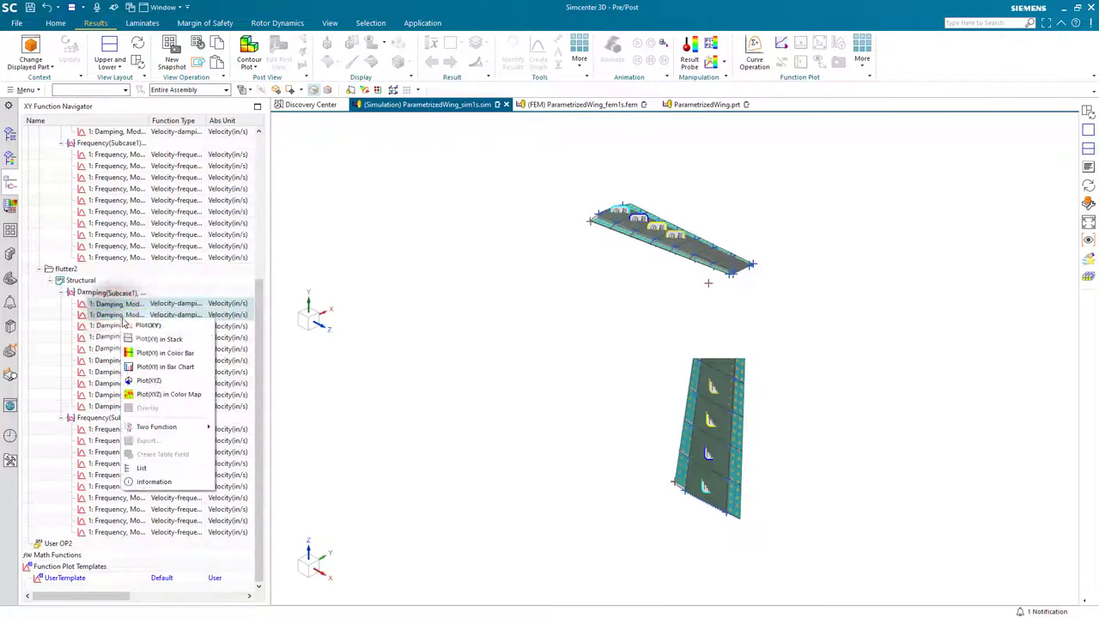
click(147, 327)
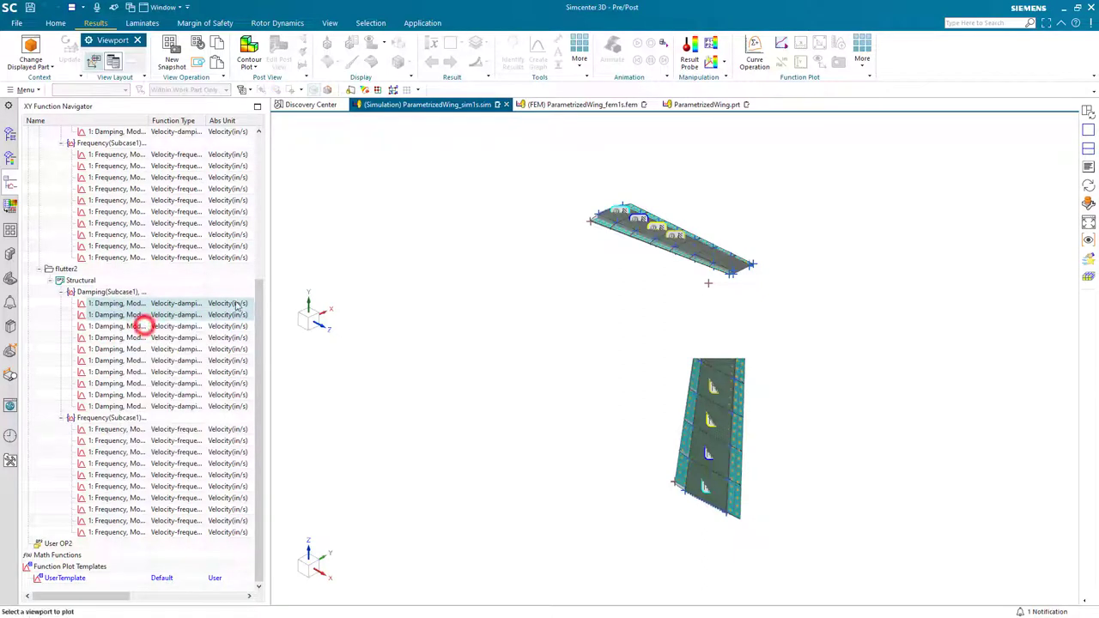
click(526, 266)
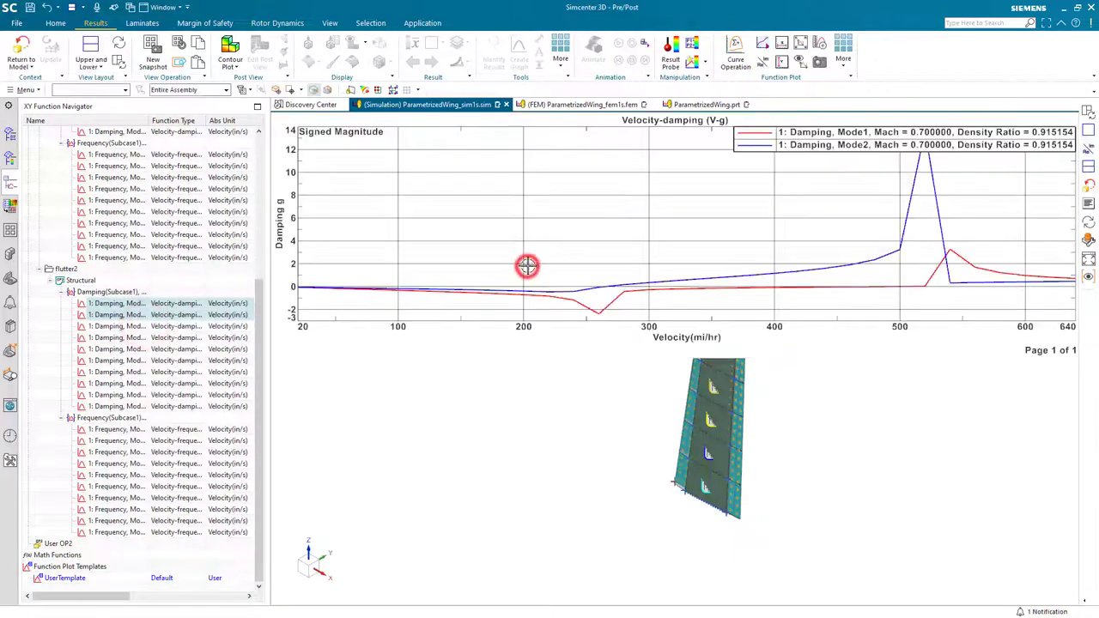
Plot flutter2's Mode 1 and Mode 2 frequency functions against velocity in the lower viewport
click(120, 429)
ctrl+click(124, 442)
right_click(131, 441)
click(147, 447)
click(427, 454)
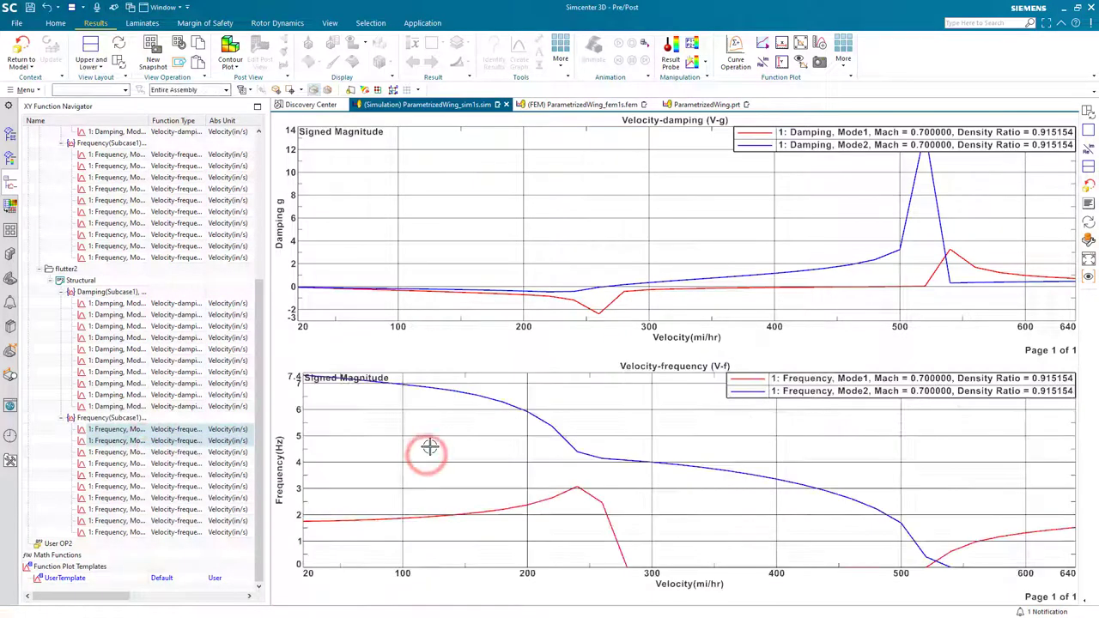
Probe flutter2's Mode 1 and Mode 2 curves in both viewports at 260 mi/hr, near the zero crossing of Mode 2 damping
right_click(460, 207)
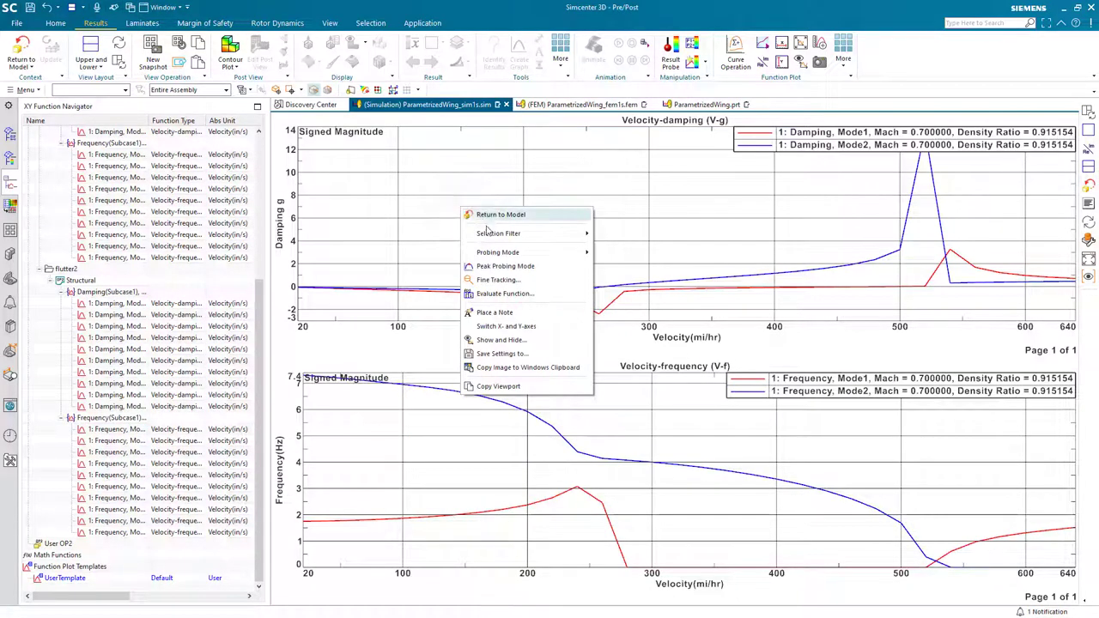
mouse_move(515, 253)
click(613, 251)
drag(697, 216, 607, 230)
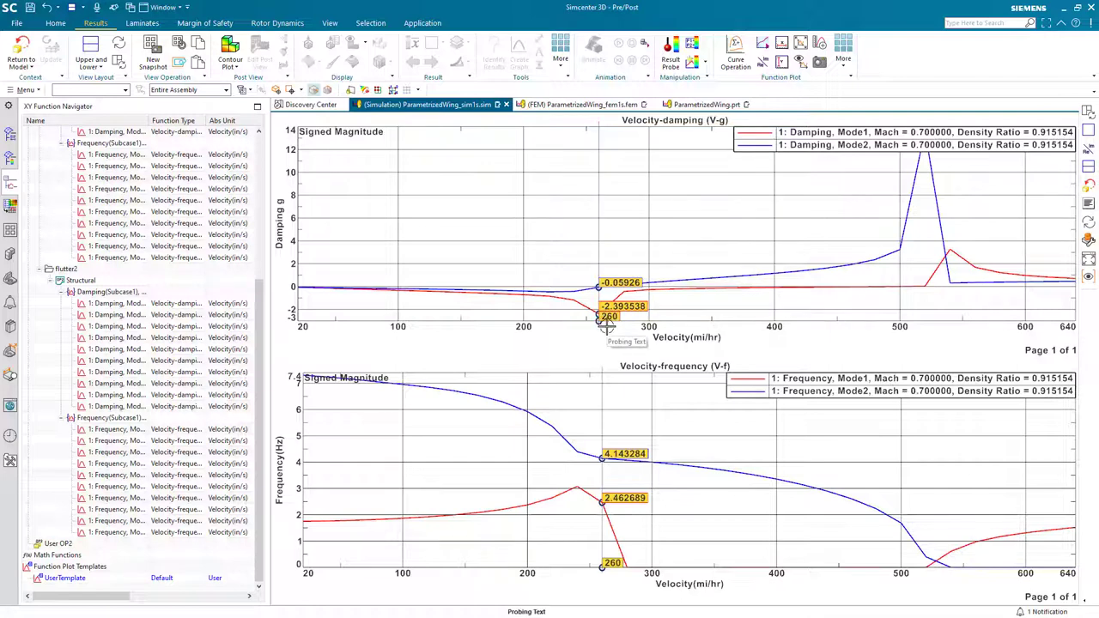
Restore the single-viewport layout and return from the flutter plots to the simulation model
click(90, 58)
click(86, 84)
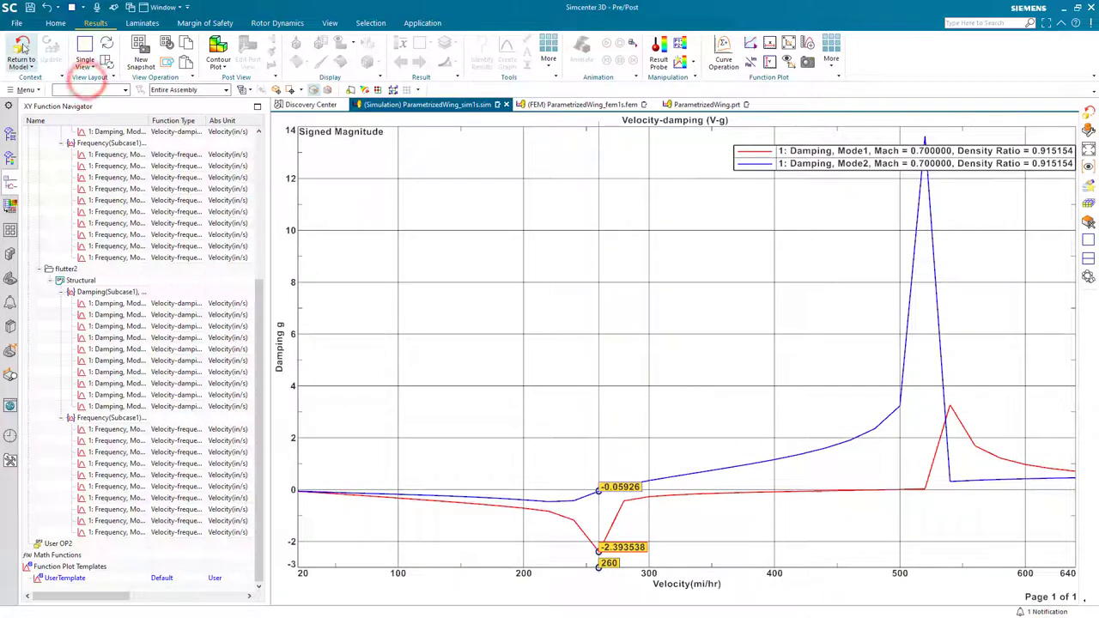
click(22, 49)
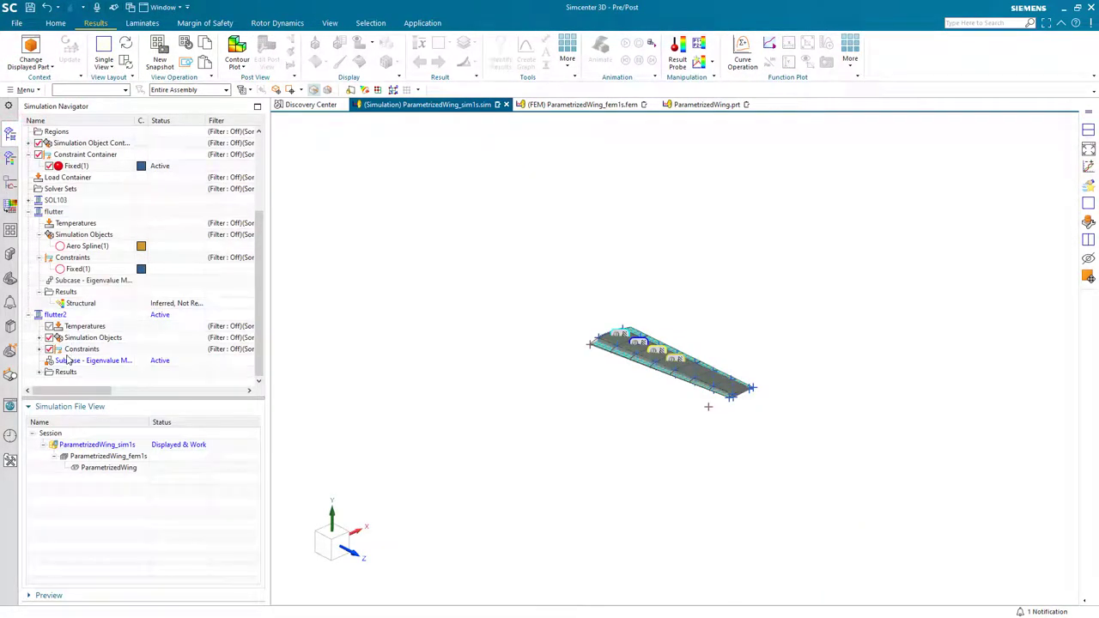
Edit flutter2's Aerodynamic Velocity Data, entering -260 mi/hr as the negative velocity that requests complex mode shape output, and accept the solution dialogs
right_click(59, 315)
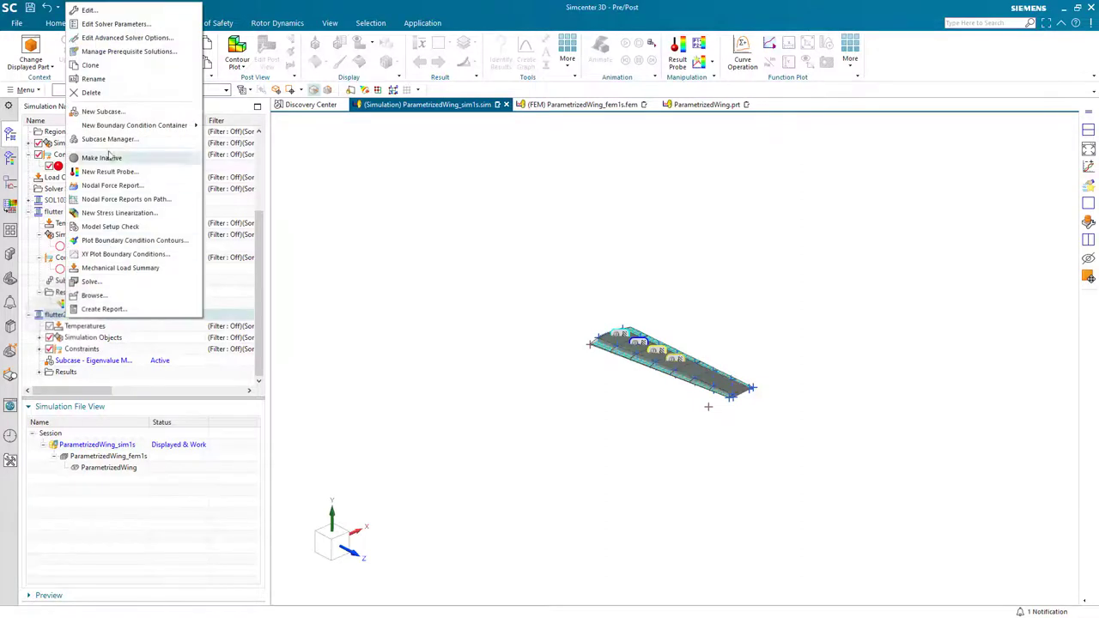
click(89, 10)
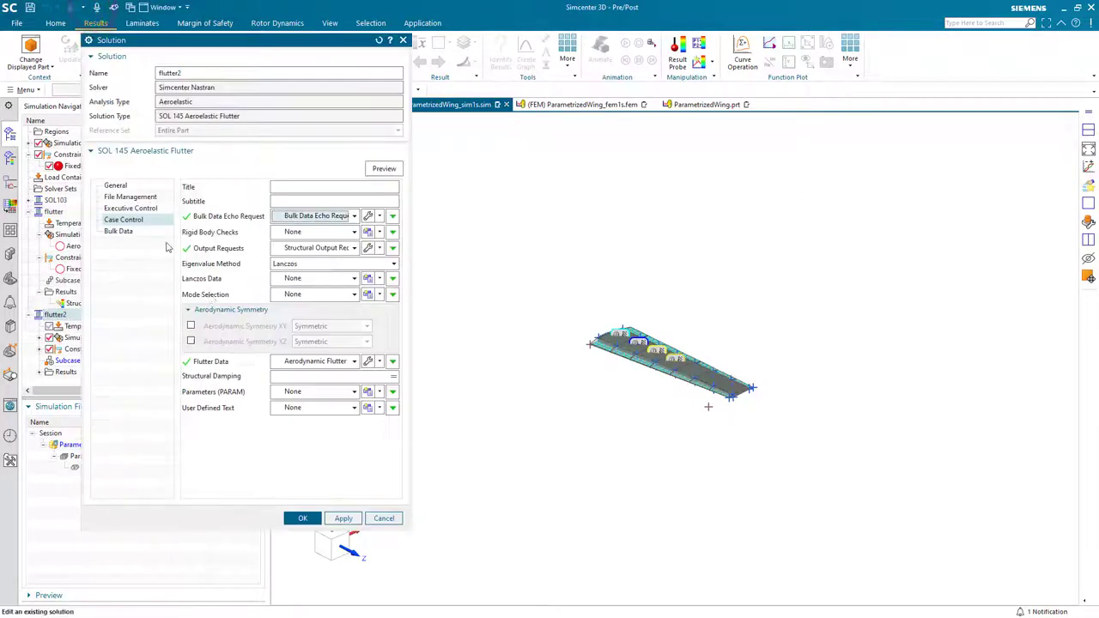
click(368, 363)
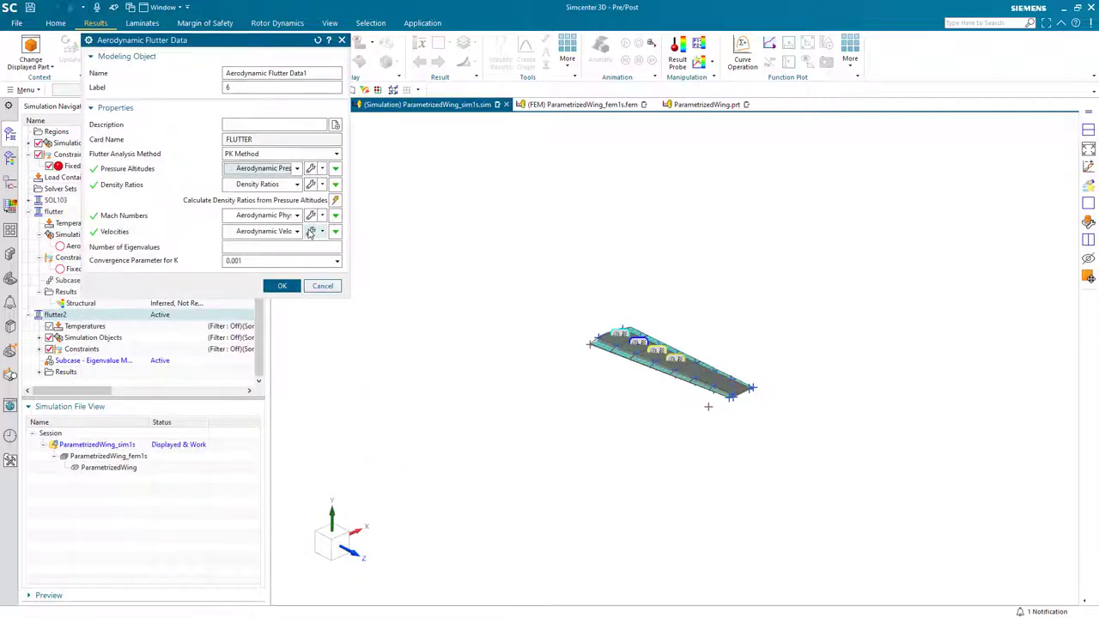
click(308, 231)
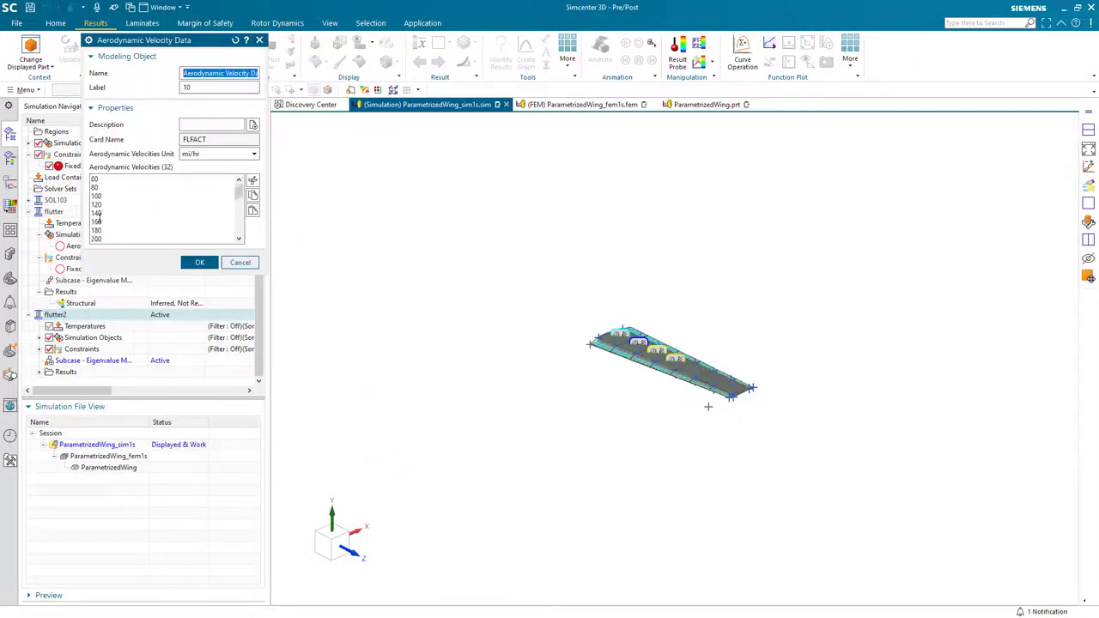
scroll(99, 219, down, 1)
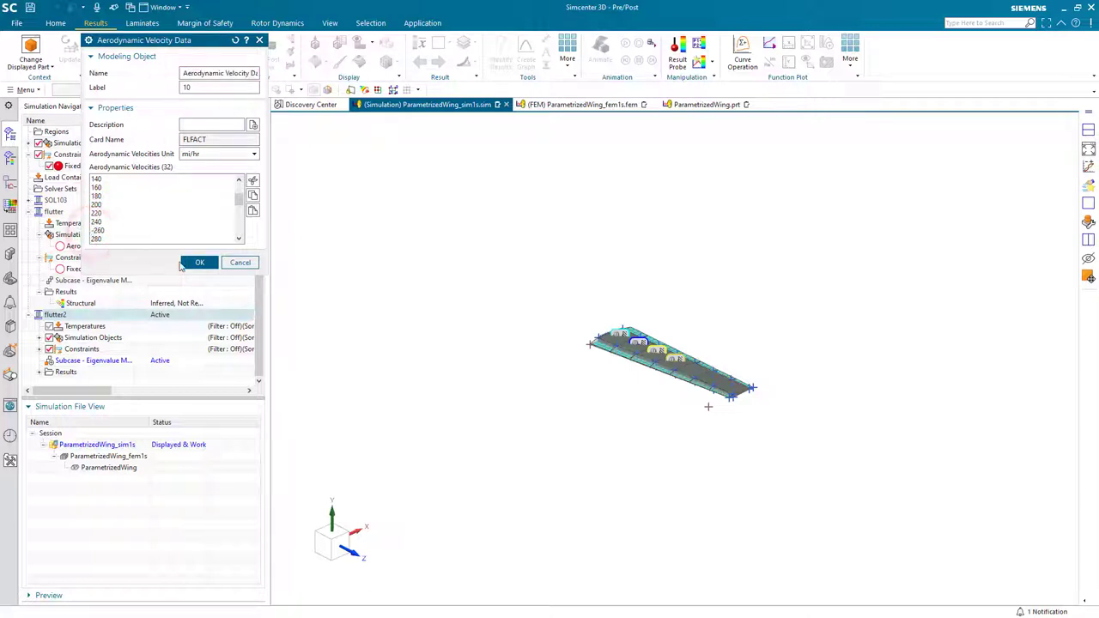
click(286, 285)
middle_click(228, 365)
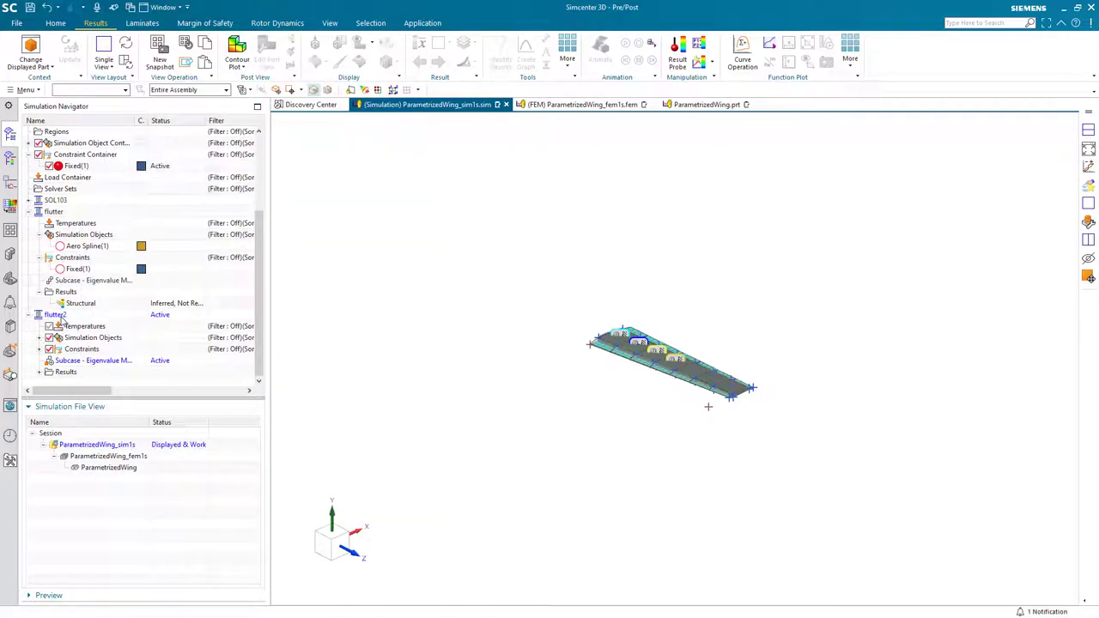
Solve the flutter2 solution and dismiss the information window and the job monitor
right_click(53, 316)
click(82, 280)
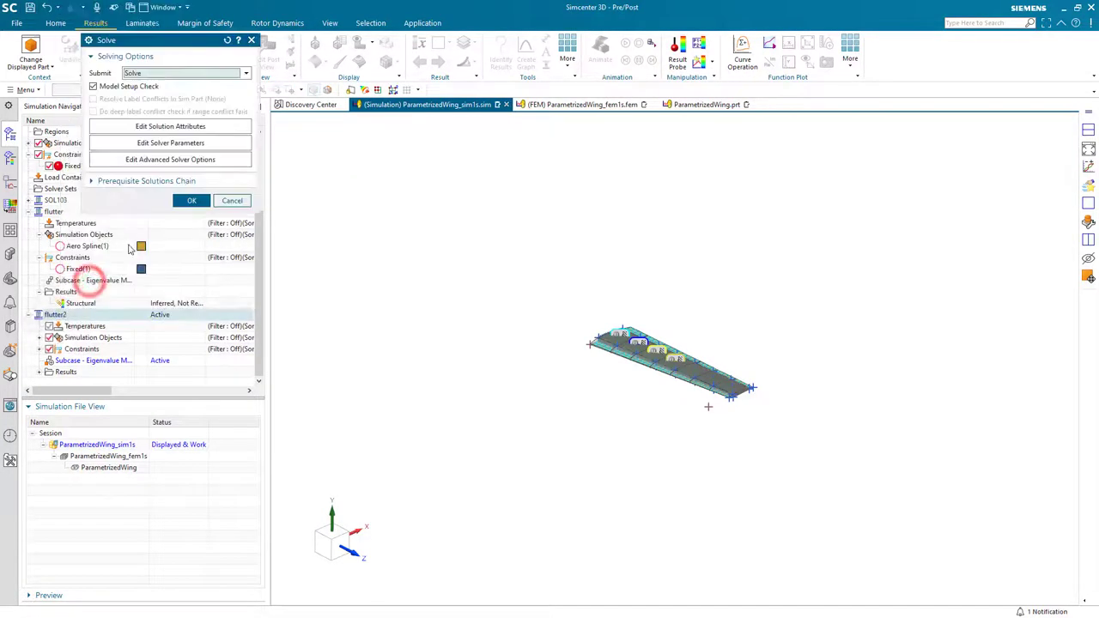
middle_click(145, 210)
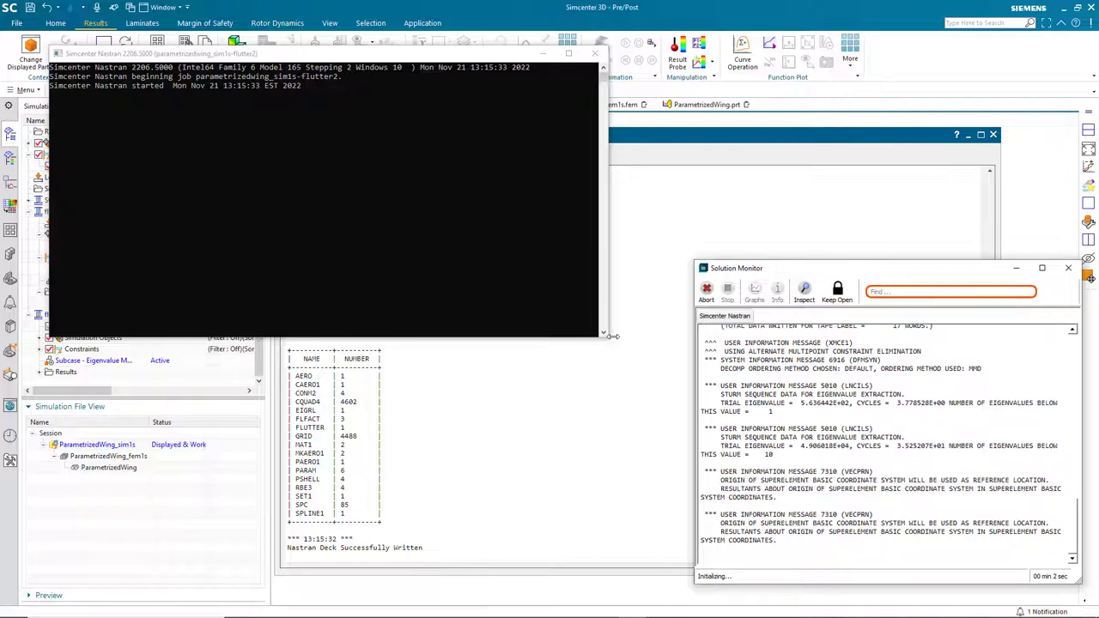
click(573, 321)
click(993, 135)
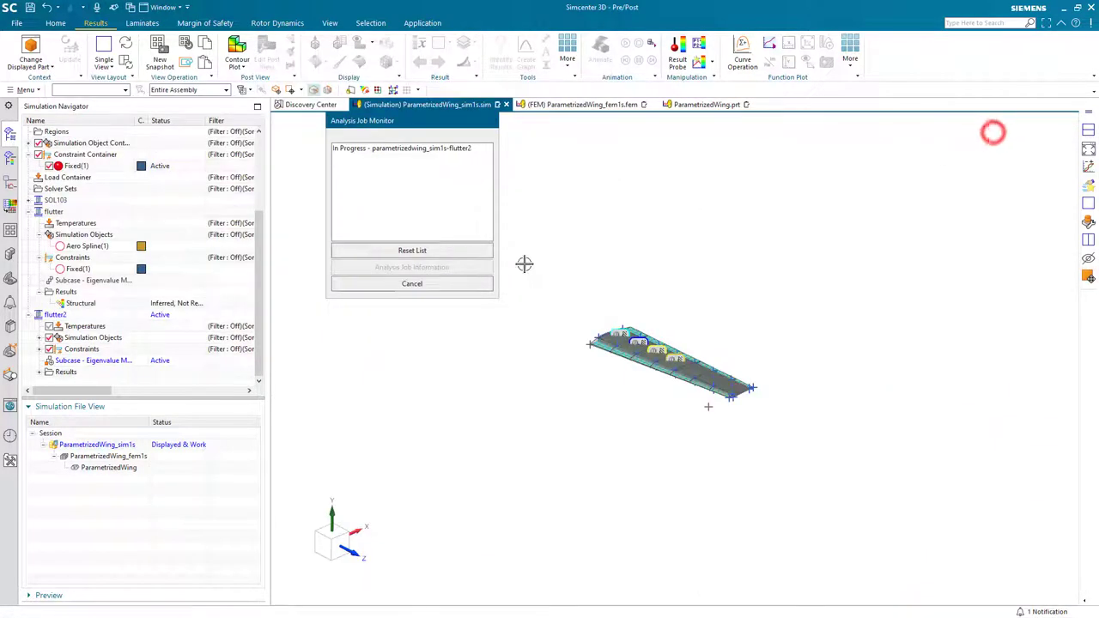
click(456, 283)
Load flutter2's Structural results and display the complex displacement of Mode 2
click(49, 372)
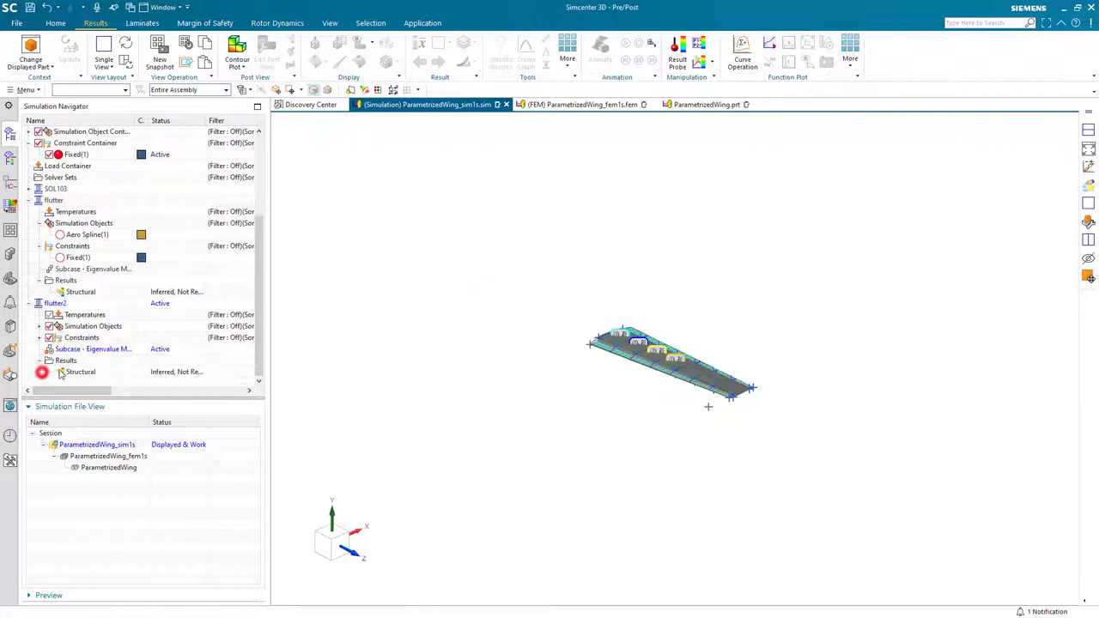
double_click(54, 372)
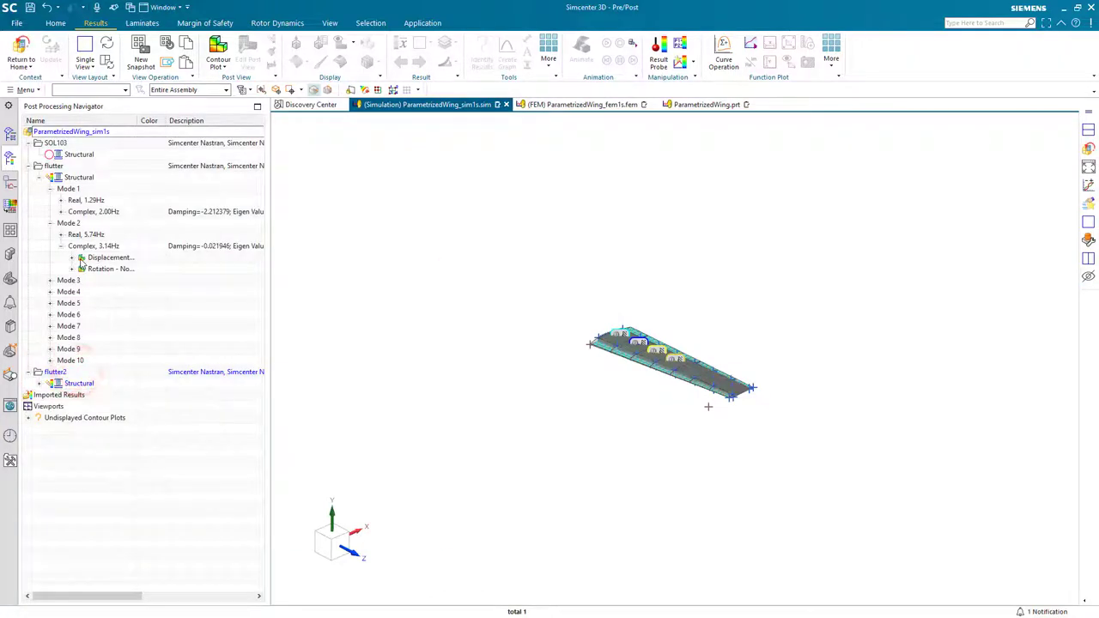
click(41, 383)
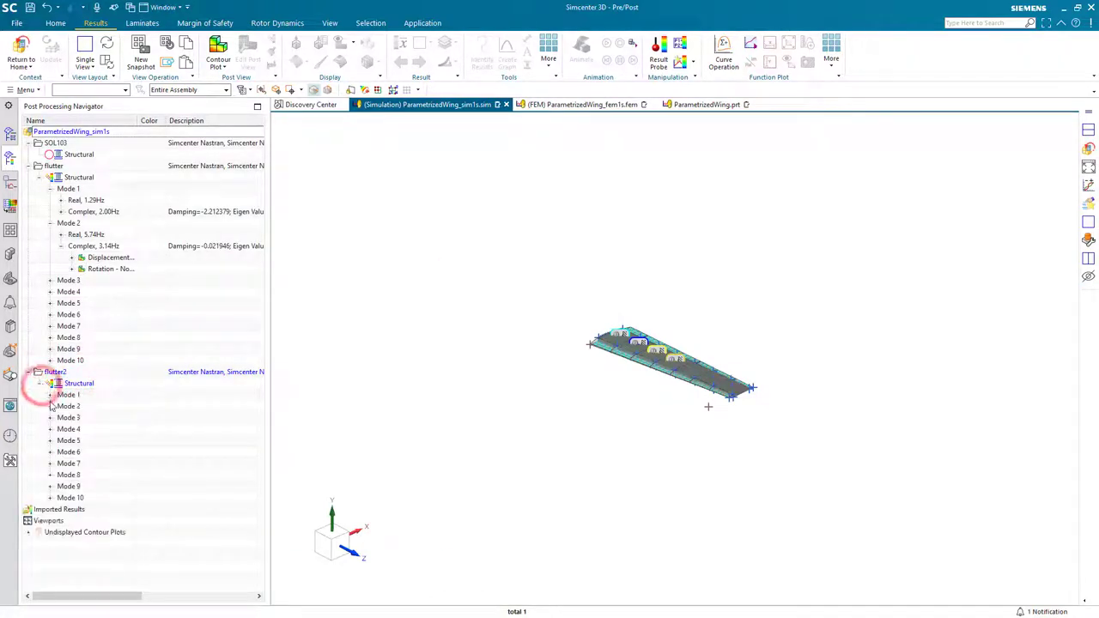
click(50, 406)
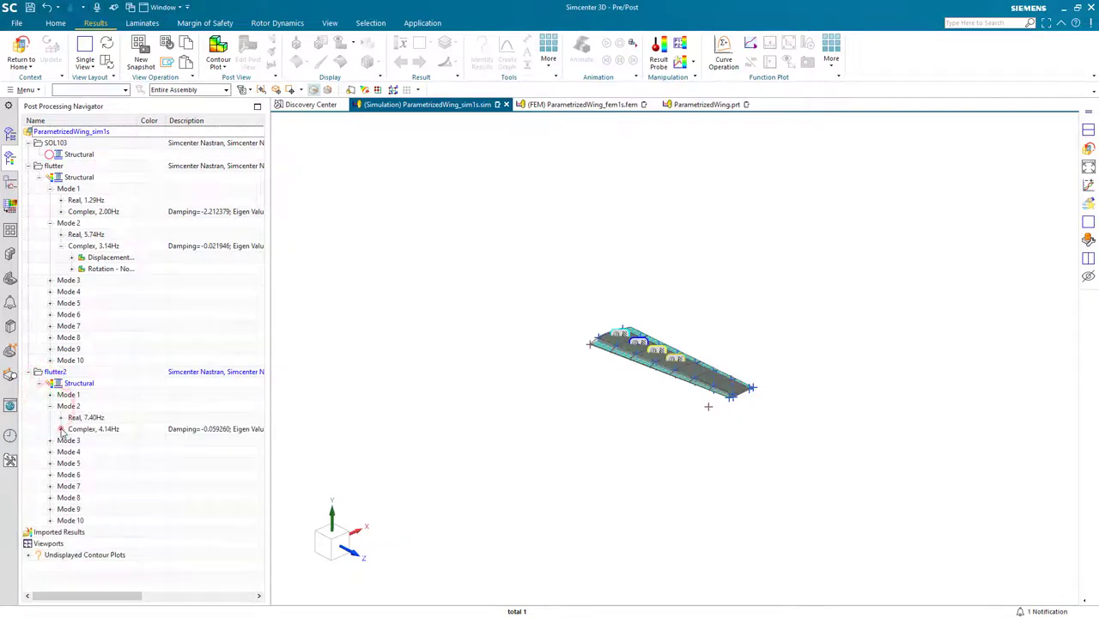
click(60, 429)
double_click(102, 441)
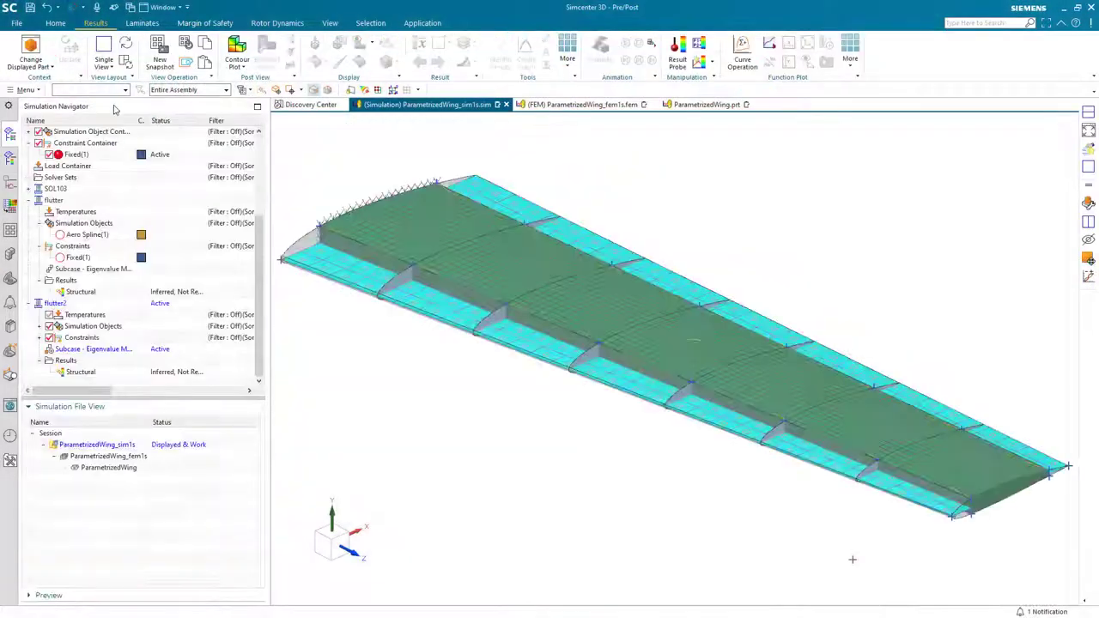
Clone the flutter2 solution and rename the copy flutter2c
right_click(56, 306)
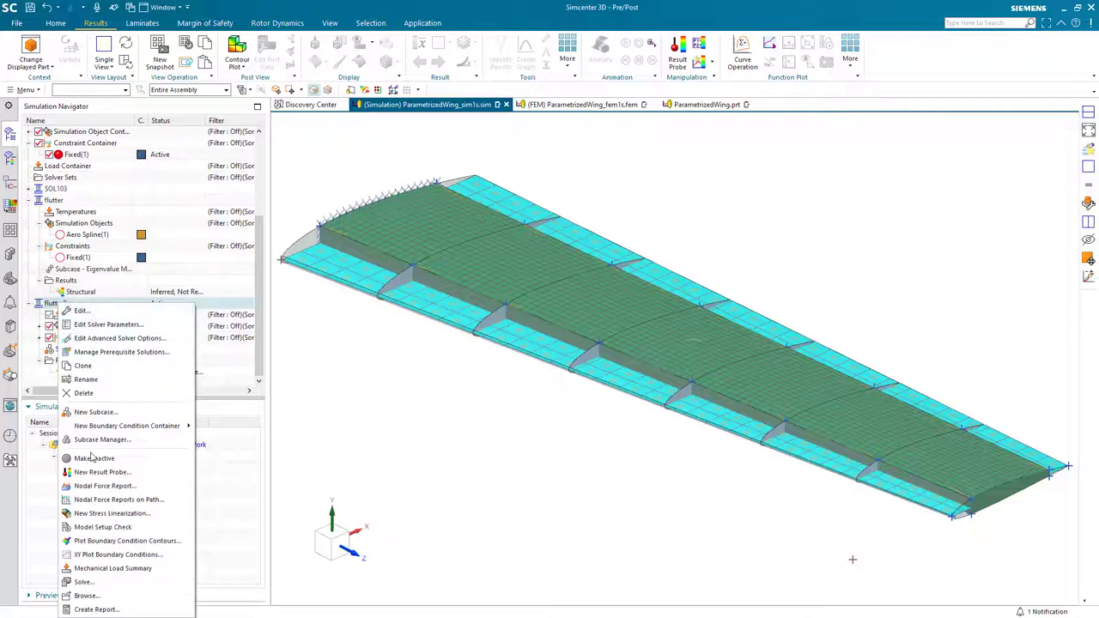
click(89, 366)
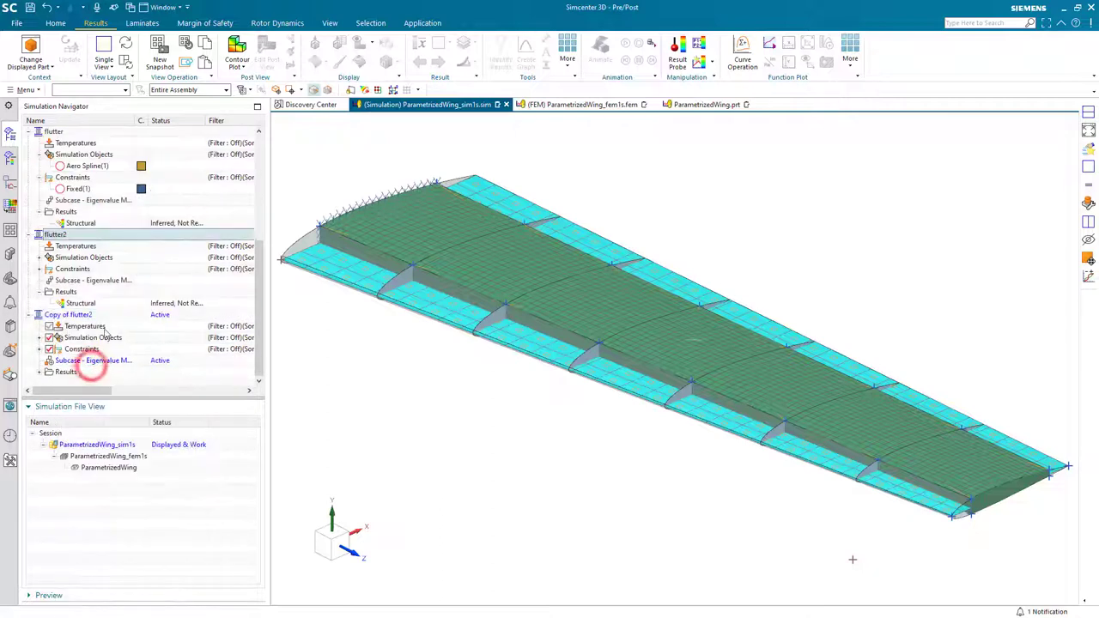
click(89, 315)
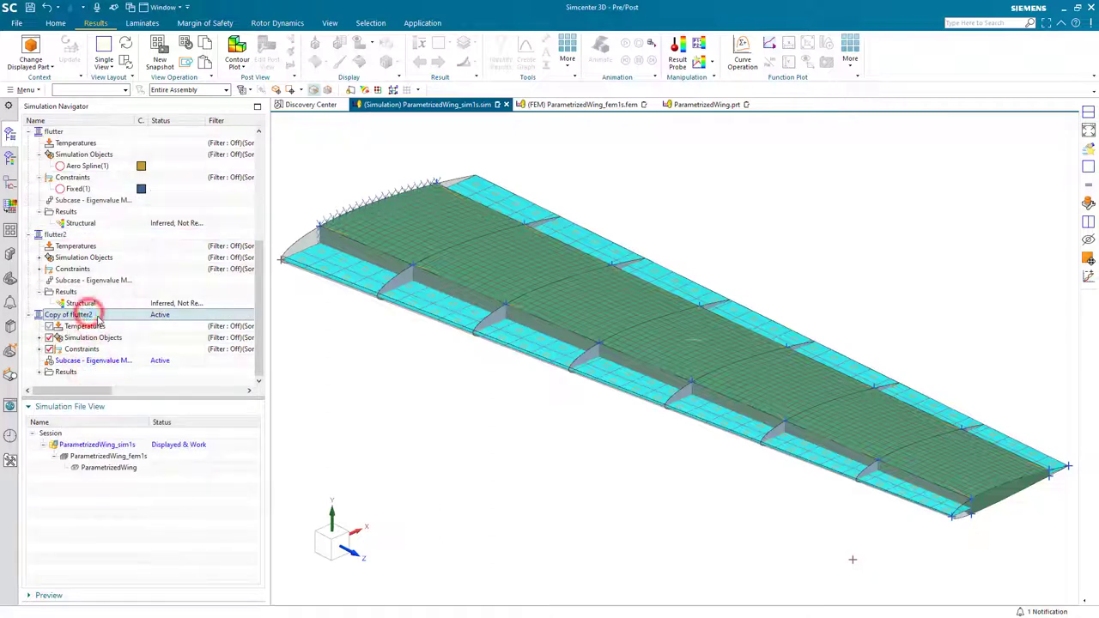
text(c)
key(BackSpace)
key(BackSpace)
key(BackSpace)
key(BackSpace)
key(BackSpace)
key(BackSpace)
key(BackSpace)
key(BackSpace)
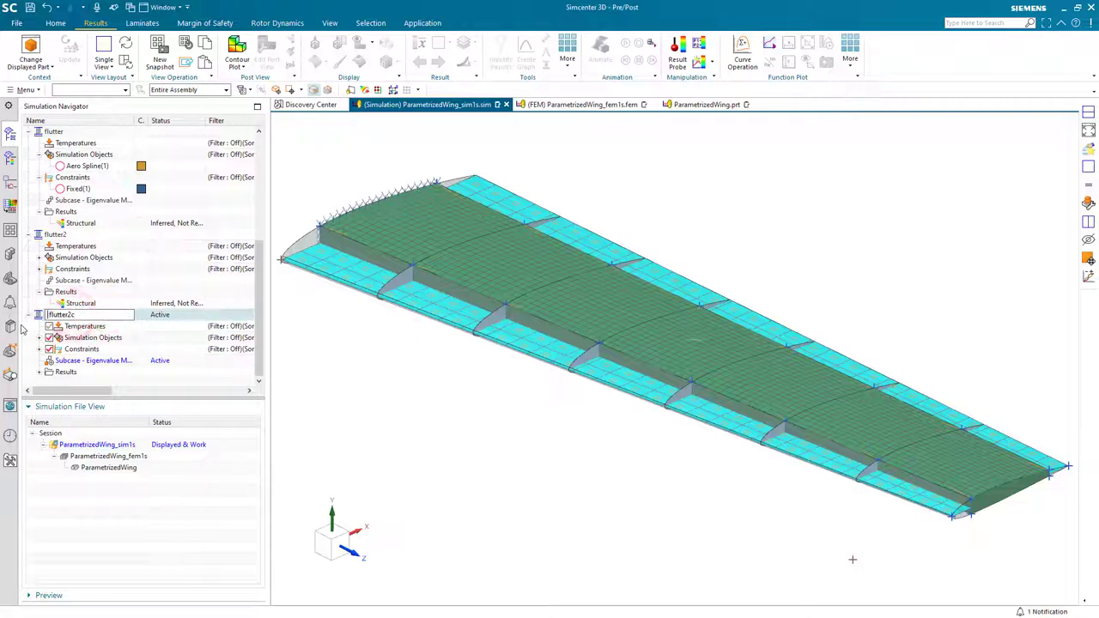
key(Return)
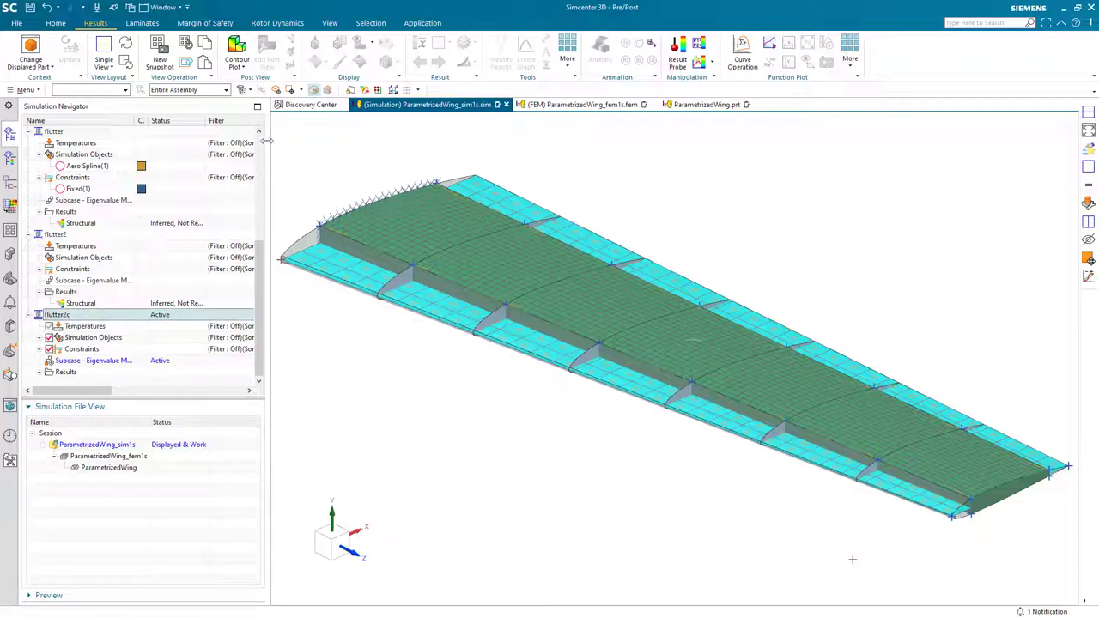
Start an Aero Element Correction Factor simulation object in flutter2c, using the same factor for force and moment
click(55, 24)
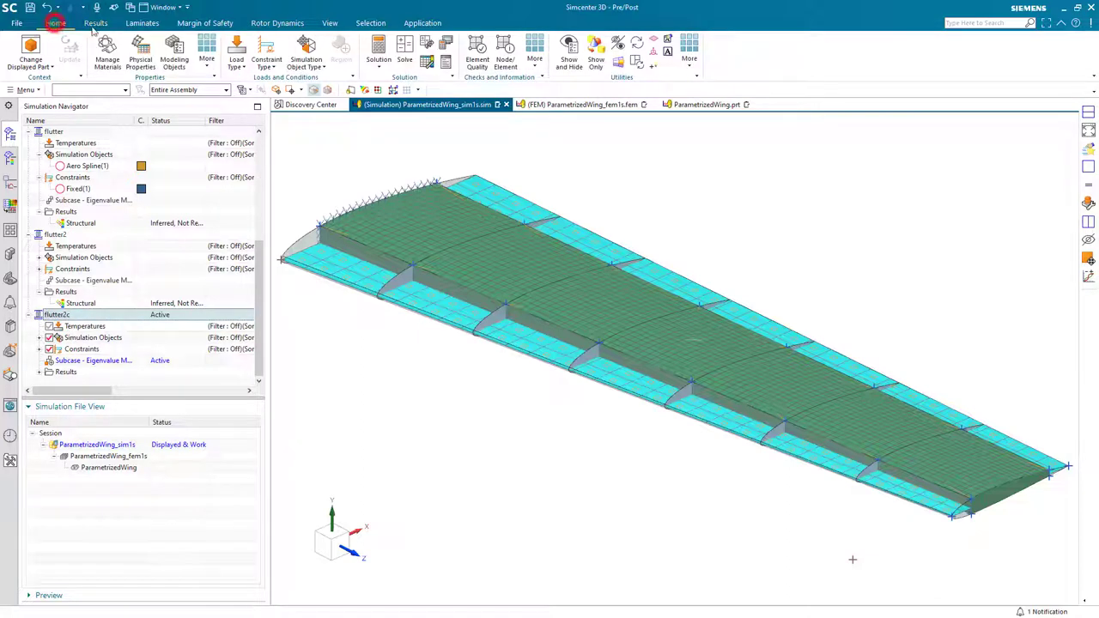
click(297, 62)
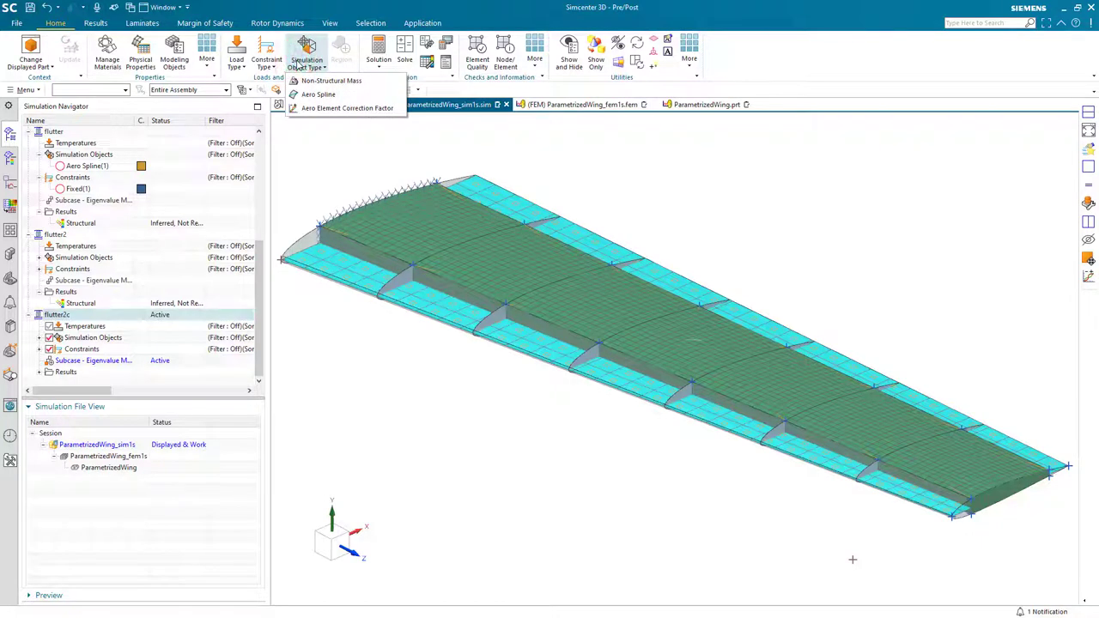
click(341, 109)
drag(225, 40, 424, 61)
scroll(966, 399, down, 2)
middle_drag(932, 393, 902, 429)
scroll(92, 204, up, 6)
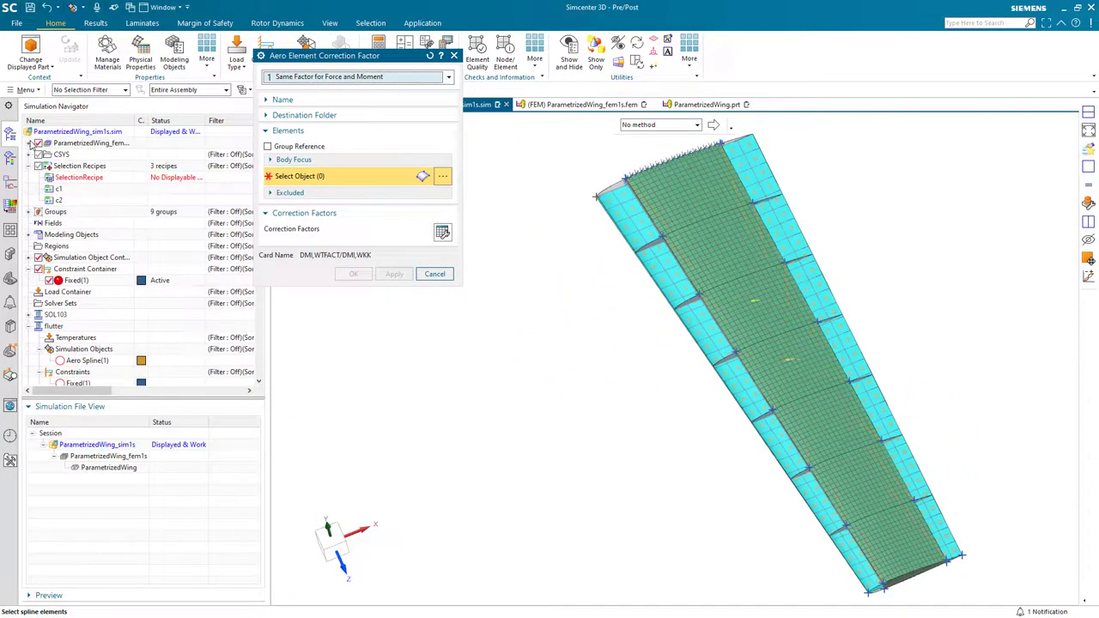
Show only the aero panel mesh by hiding the polygon geometry, connections, other collectors, simulation objects and constraint symbols
click(30, 143)
click(50, 177)
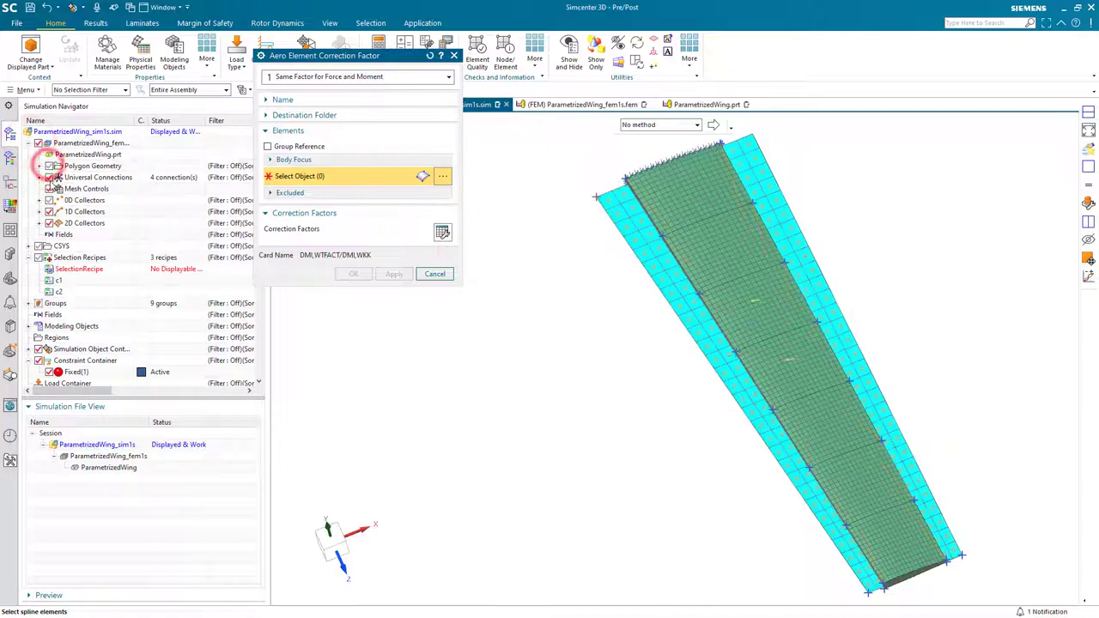
click(50, 189)
click(50, 211)
click(39, 223)
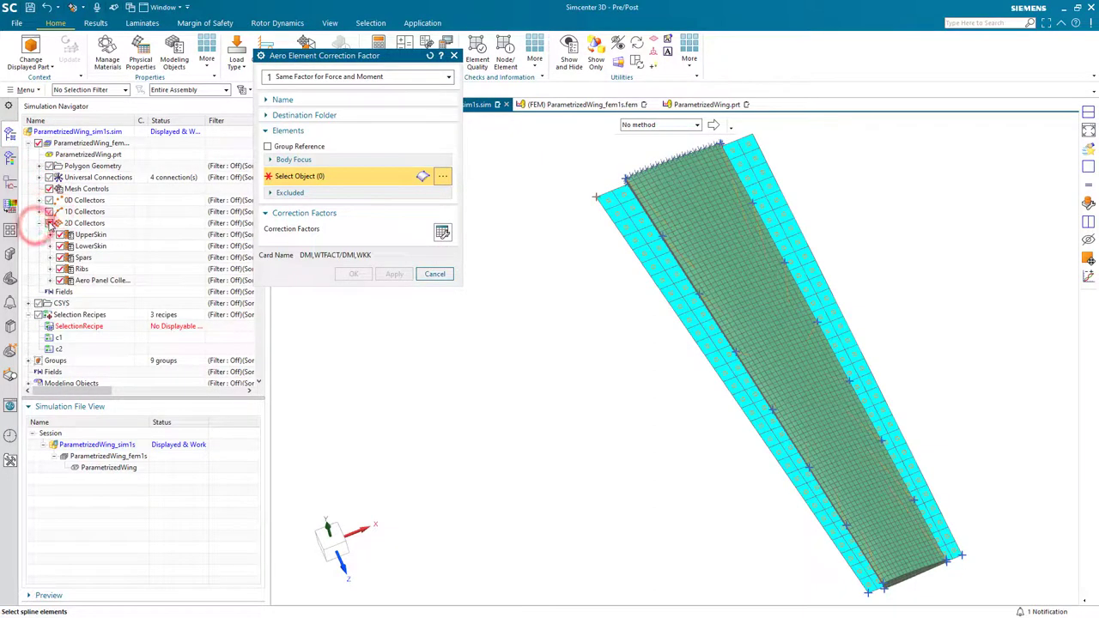
click(50, 223)
click(60, 281)
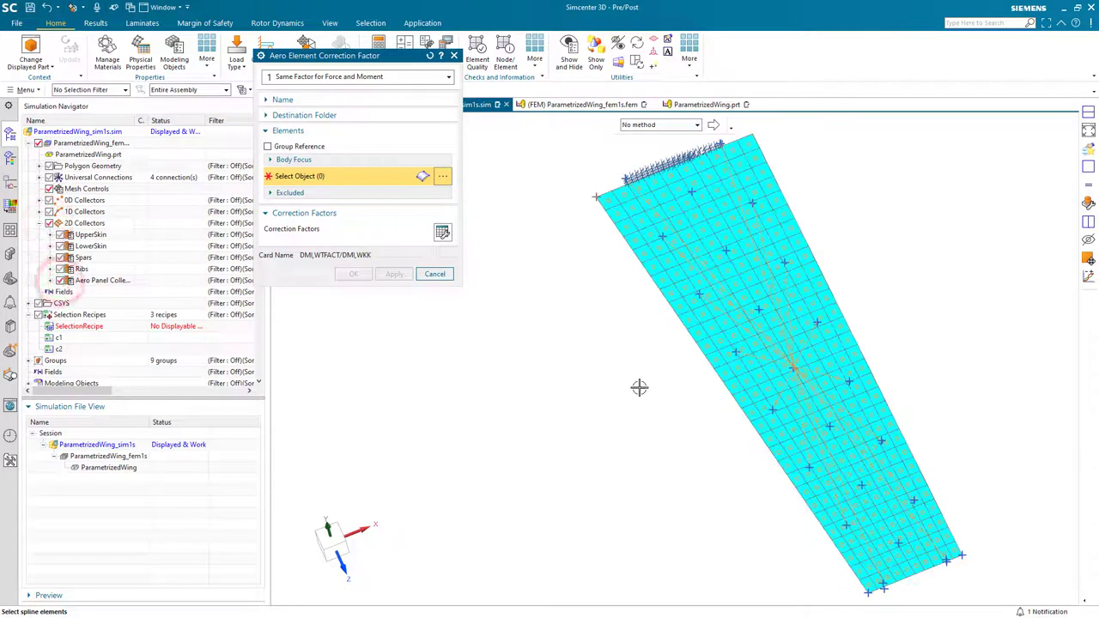
middle_drag(638, 386, 602, 378)
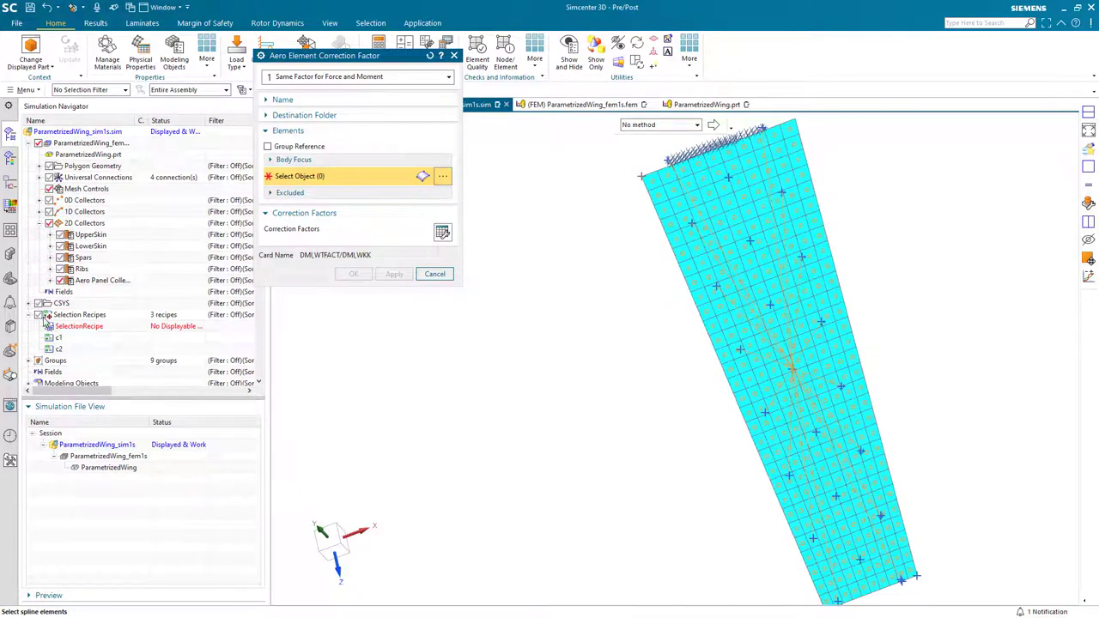
scroll(45, 318, down, 2)
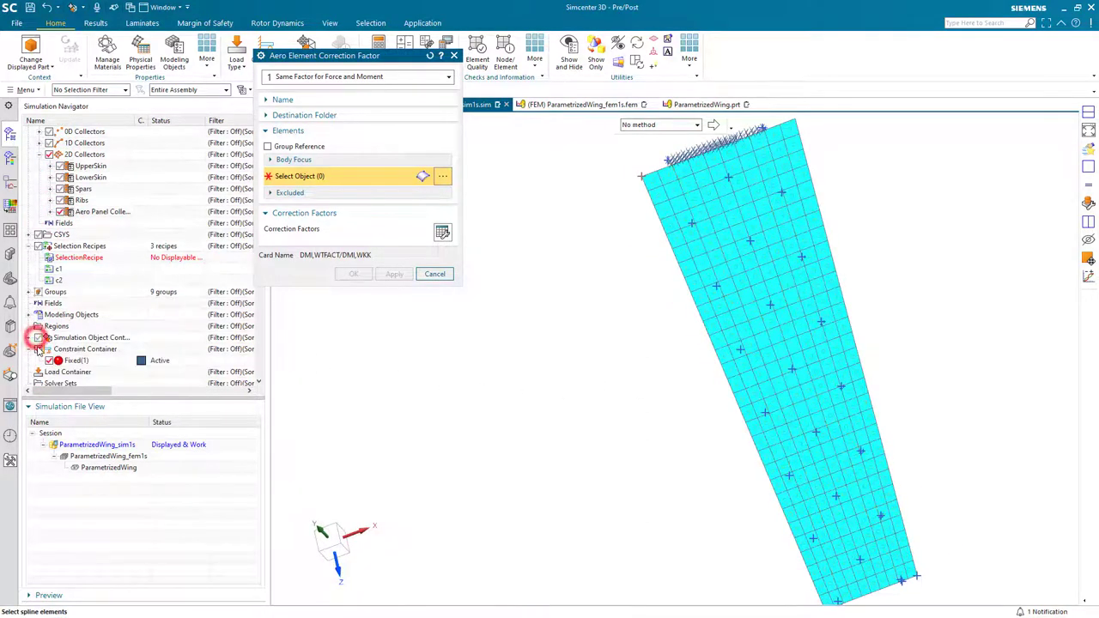
Select the aero panel elements in the half of the wing with the narrower end and set all their correction factors to 0.8
middle_drag(633, 338, 596, 292)
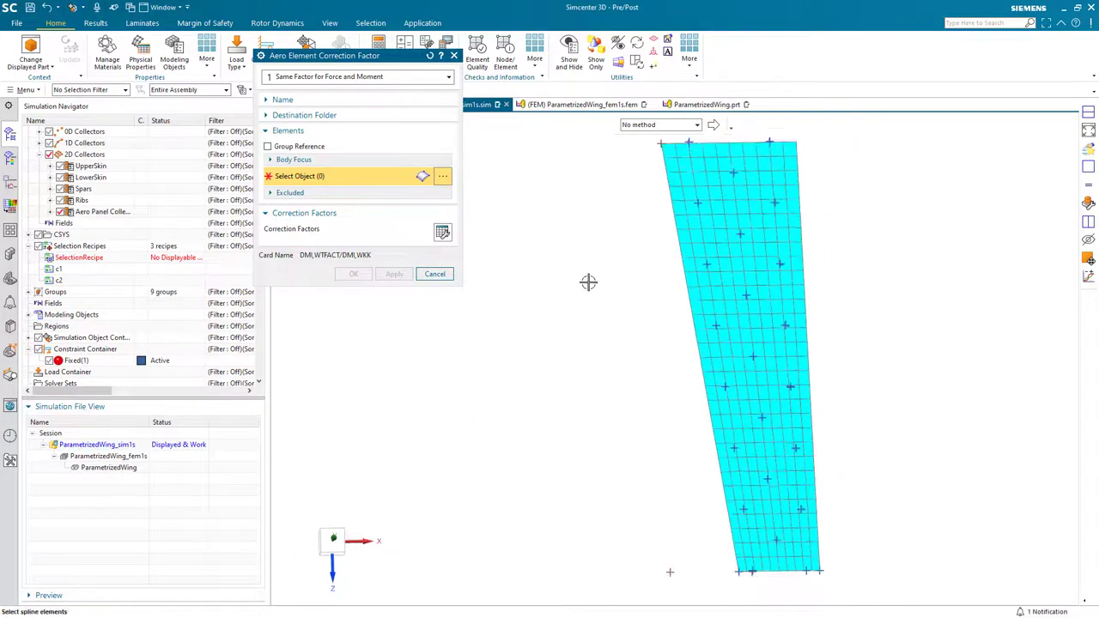
scroll(588, 282, down, 2)
drag(827, 545, 652, 314)
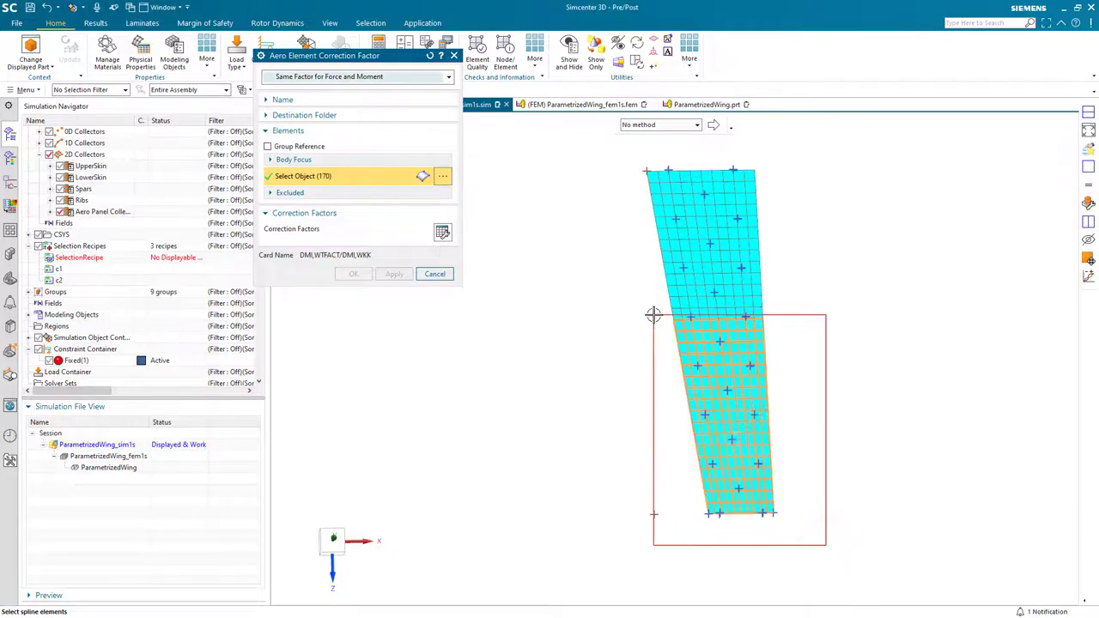
click(443, 232)
right_click(334, 103)
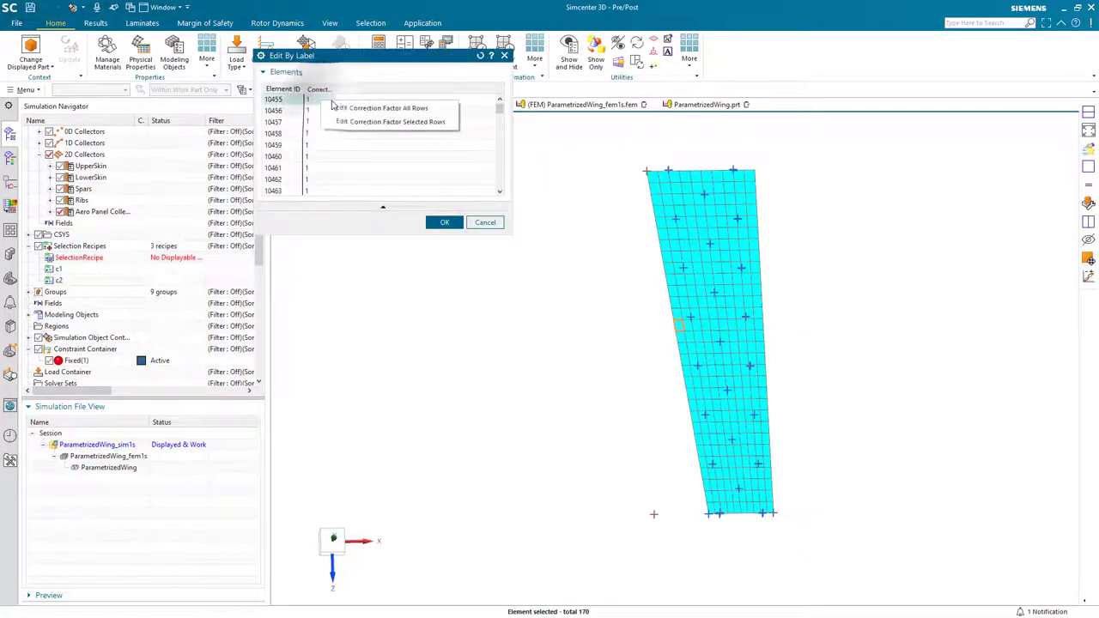
click(348, 107)
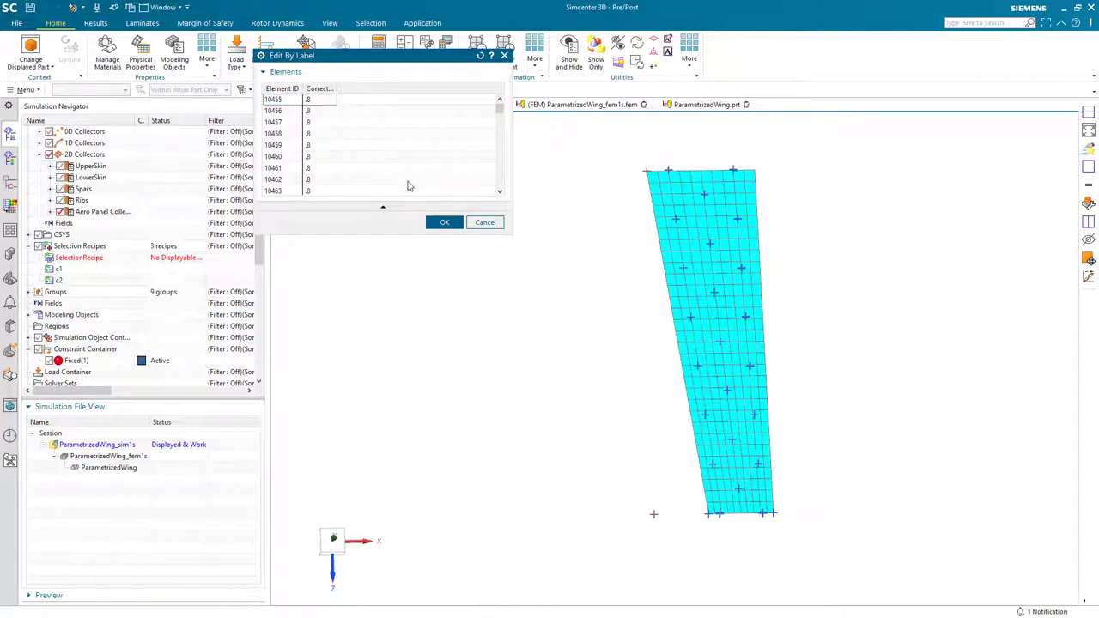
click(442, 223)
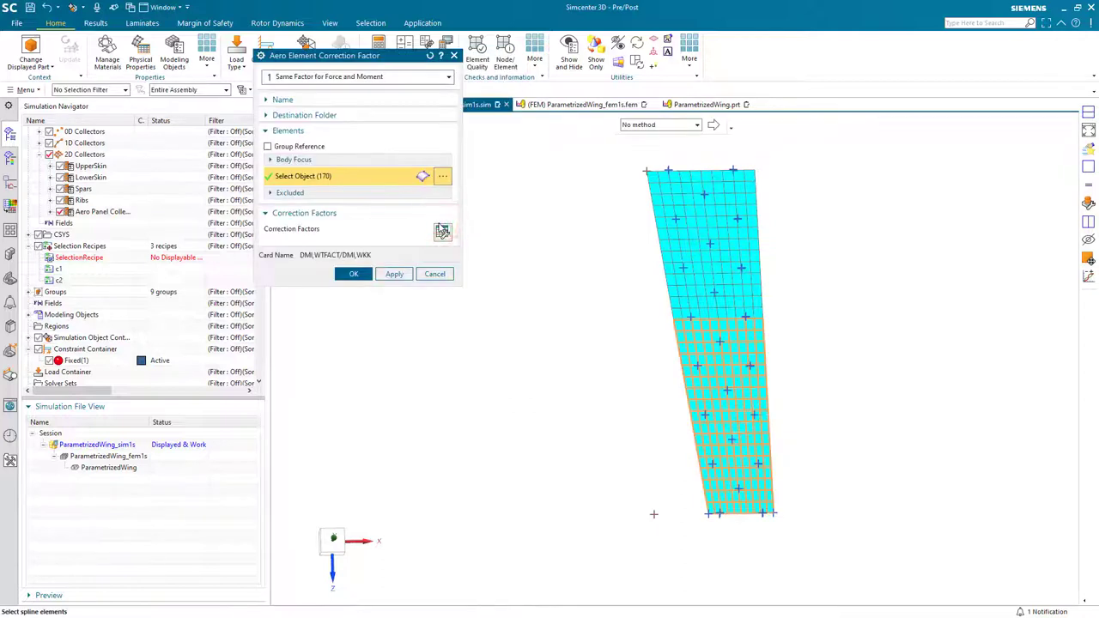
Add the remaining aero panel elements to the selection, check their factors in the element table, and create the correction factor object
drag(868, 567, 581, 147)
click(445, 232)
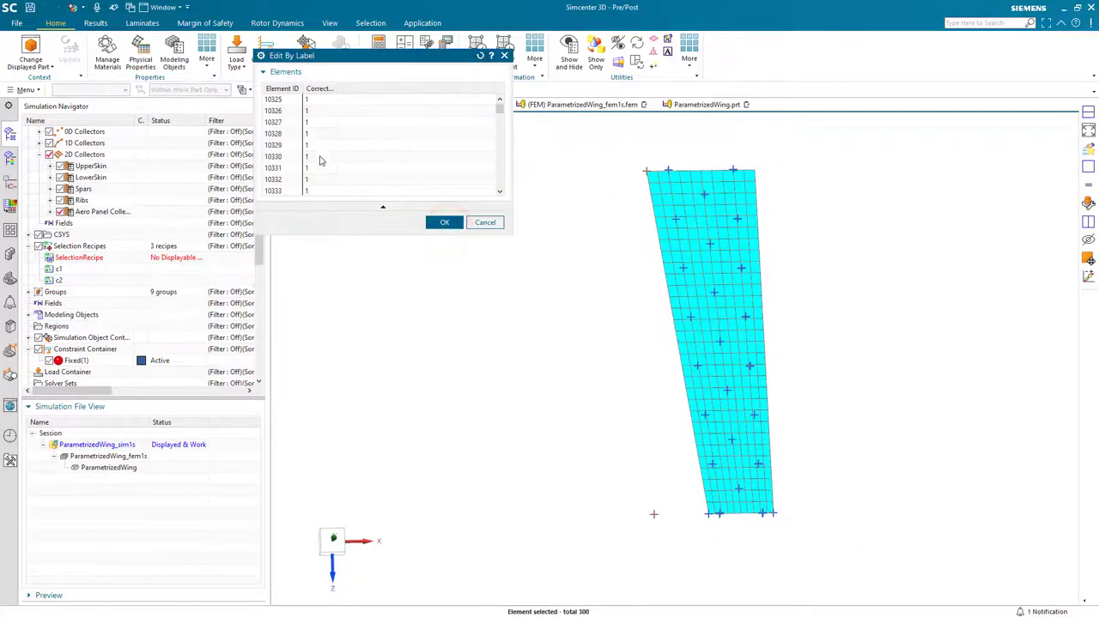
drag(499, 108, 499, 157)
click(445, 222)
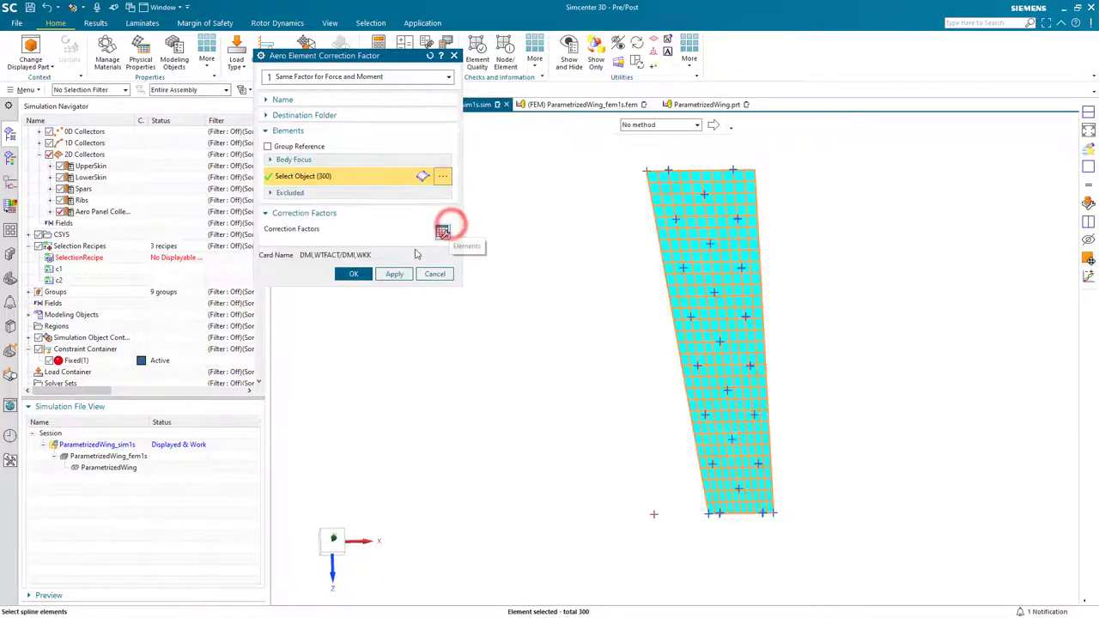
click(359, 273)
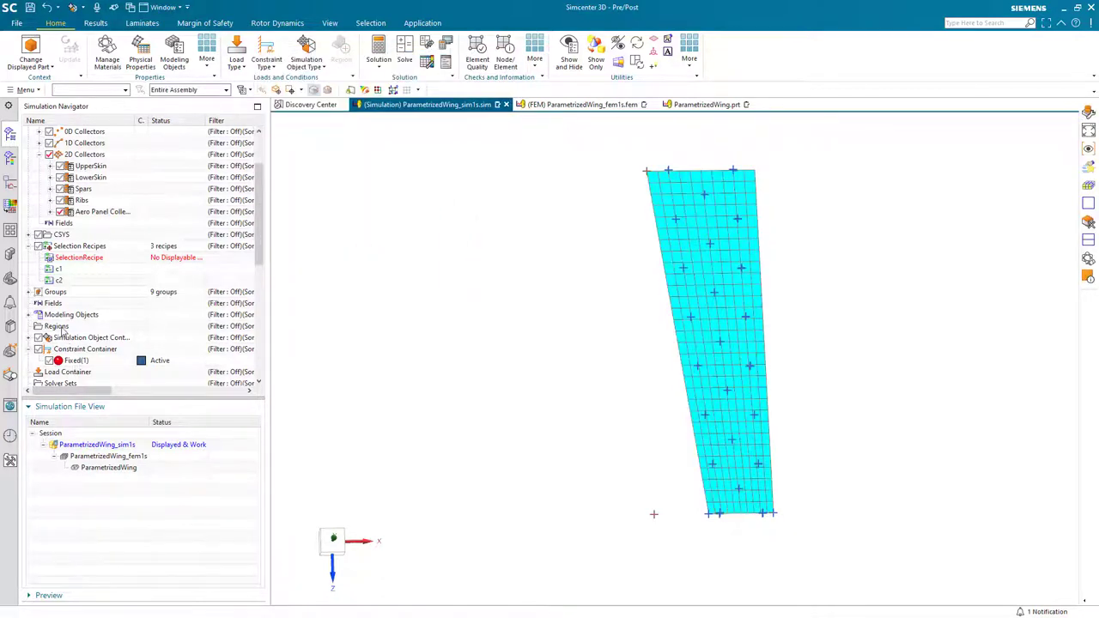
Plot the contours of Correction Factor(1) to inspect its distribution over the aero panels, then return to the model
click(38, 338)
right_click(82, 360)
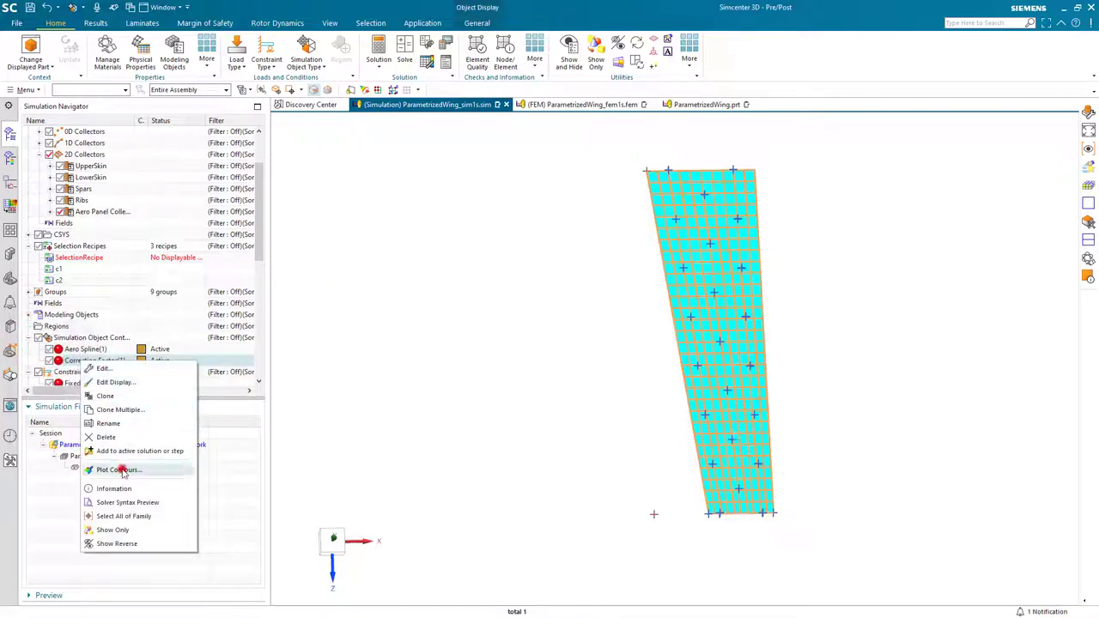
click(123, 469)
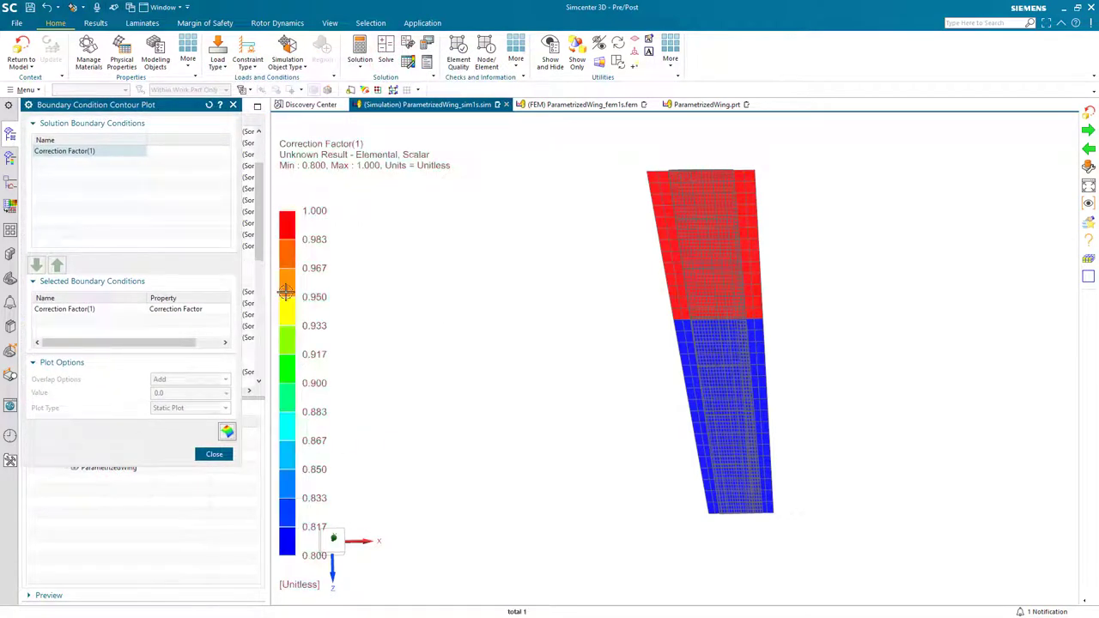
click(214, 457)
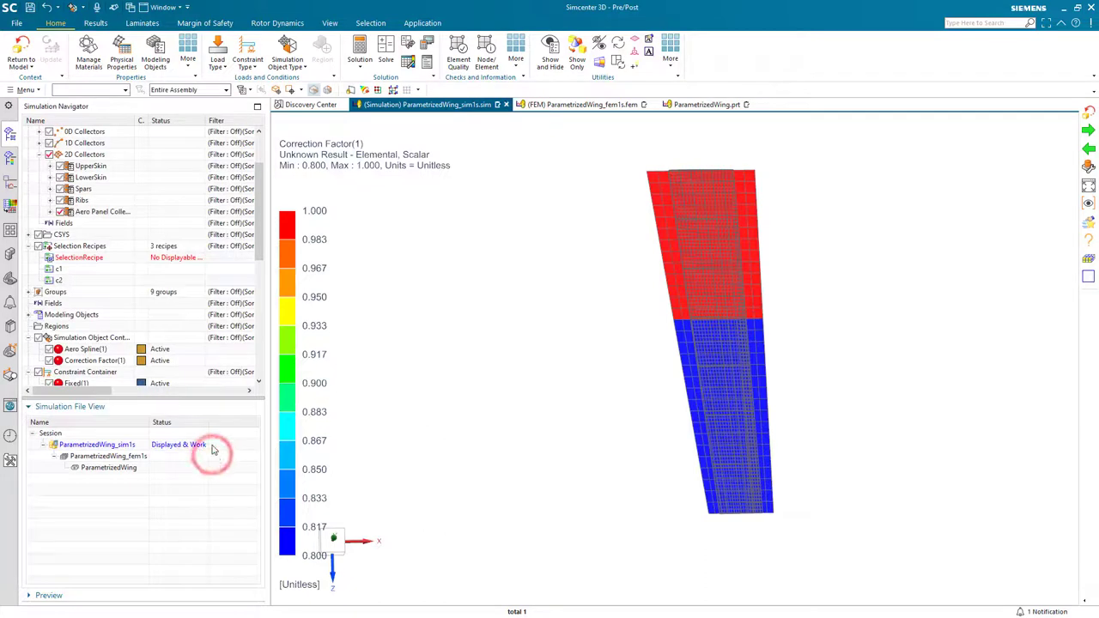
scroll(71, 312, down, 3)
scroll(71, 312, down, 2)
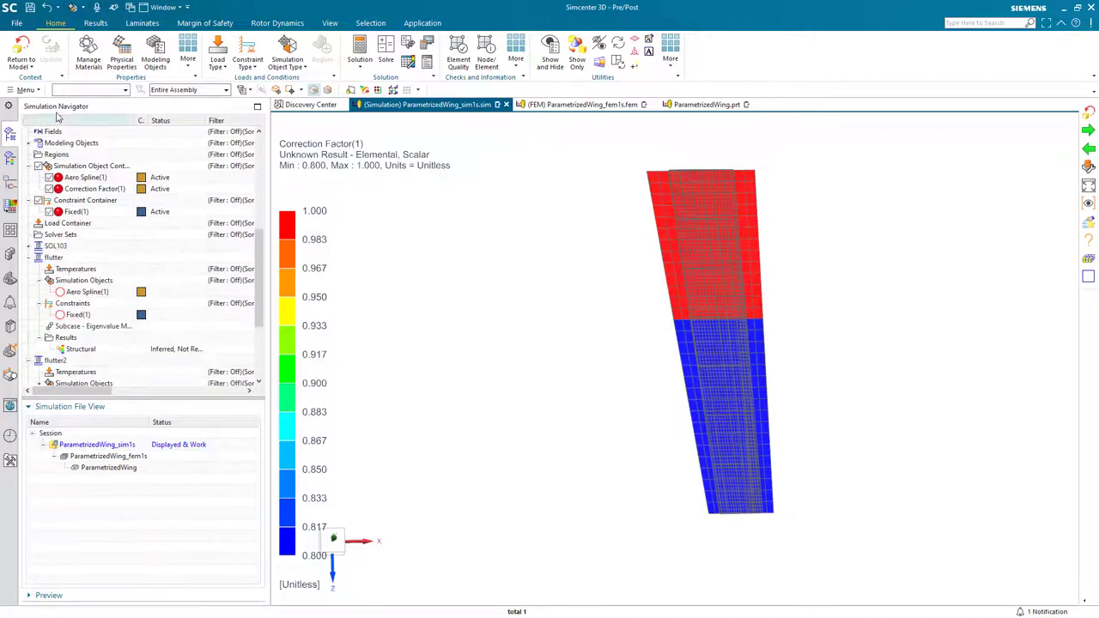
click(23, 50)
Solve the flutter2c solution, decline the message review, and close the solver windows
scroll(62, 257, down, 4)
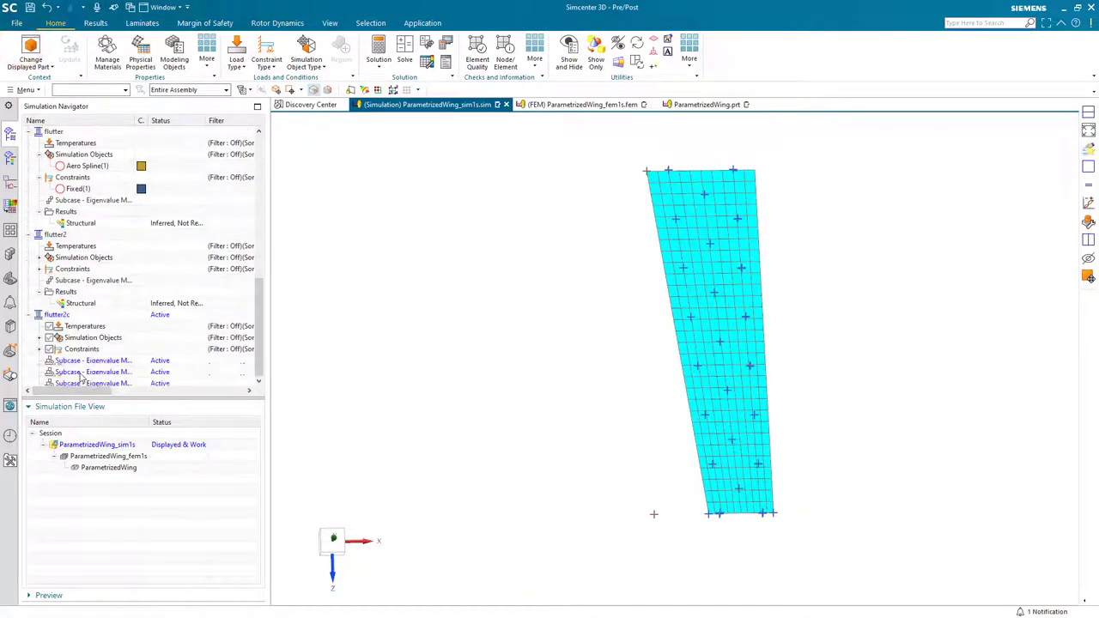
right_click(60, 317)
click(93, 279)
click(136, 265)
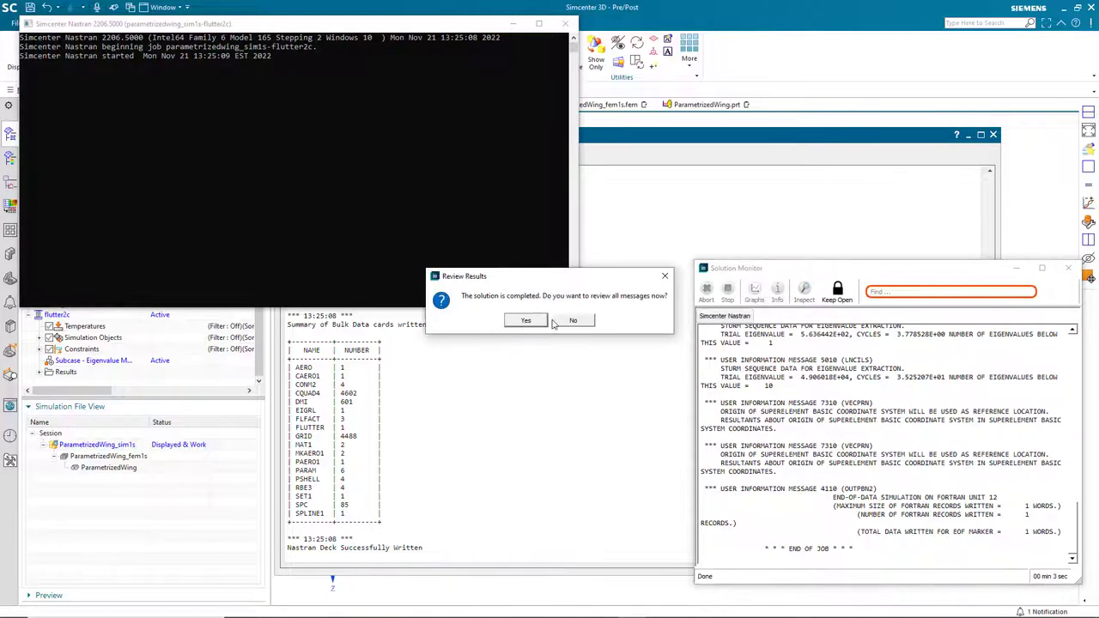
click(563, 321)
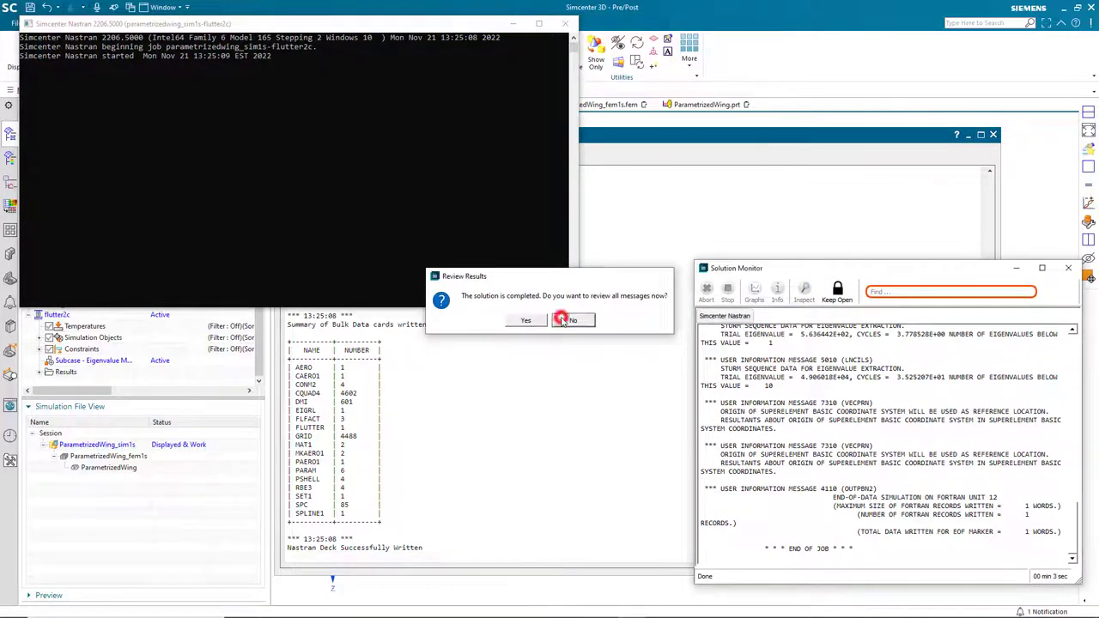
click(994, 135)
click(480, 285)
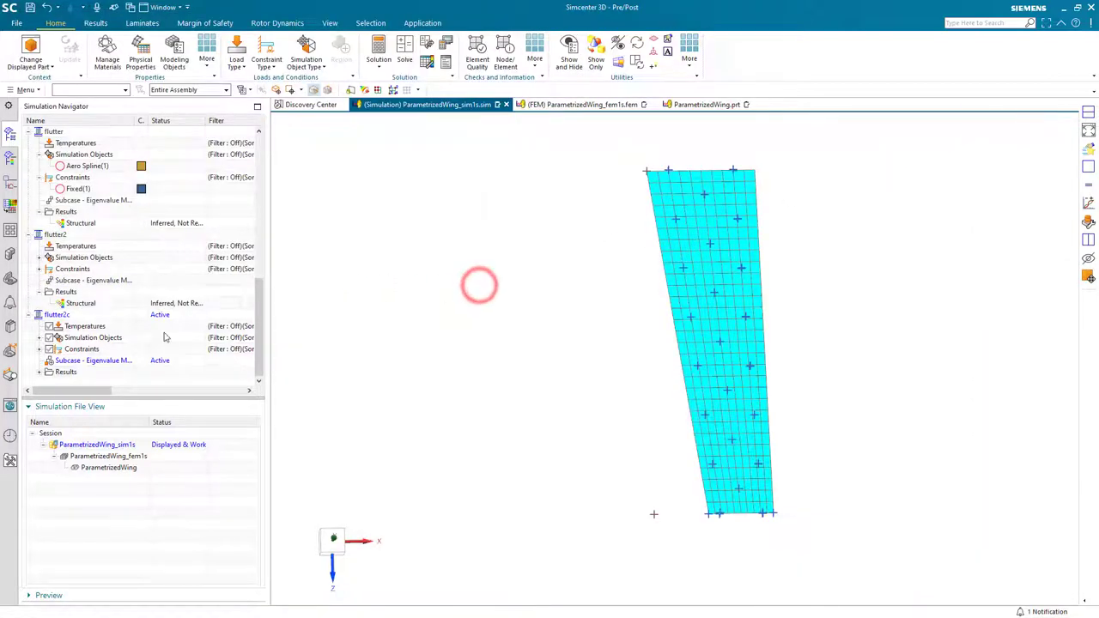
Load flutter2c's Structural functions and expand its Damping and Frequency function lists
click(11, 183)
scroll(40, 534, down, 2)
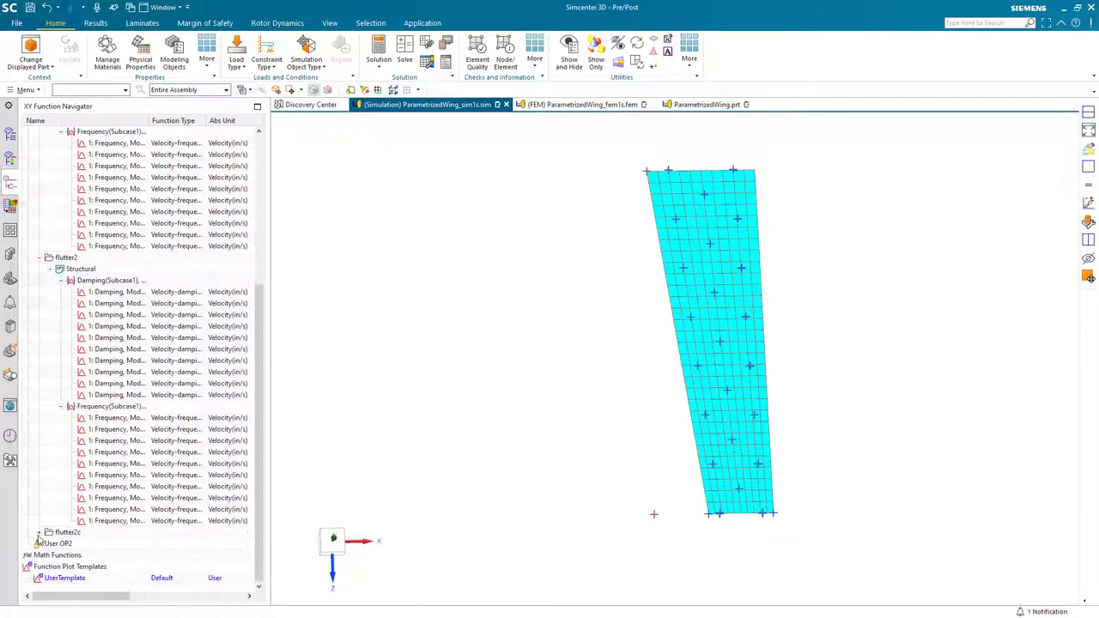
click(38, 532)
right_click(84, 547)
click(84, 549)
scroll(40, 526, down, 1)
click(49, 533)
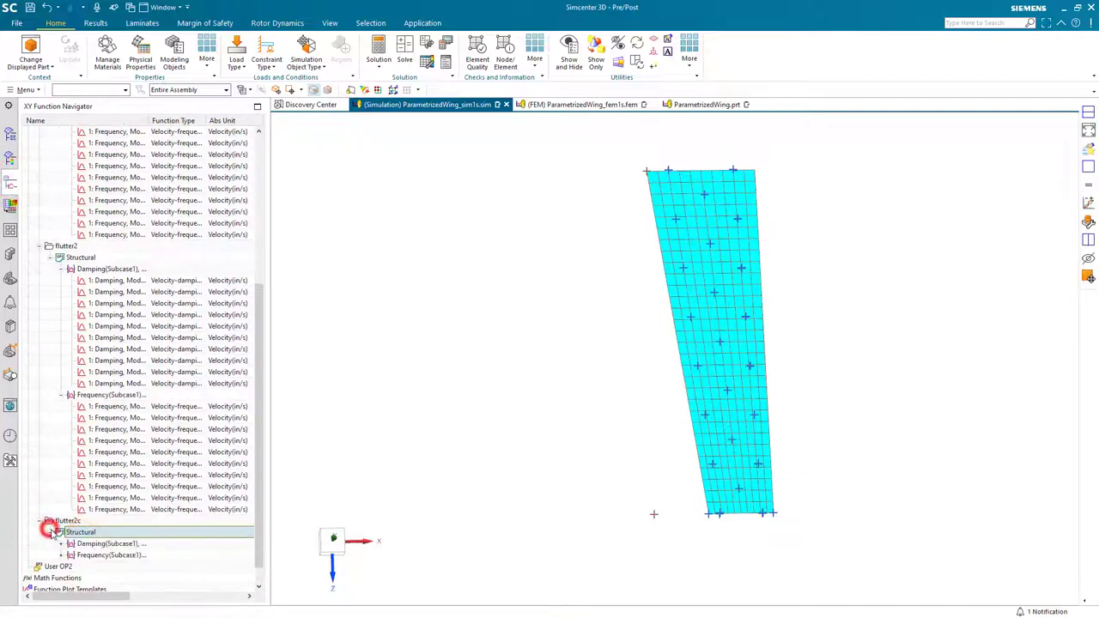
click(60, 544)
scroll(60, 537, down, 1)
click(60, 532)
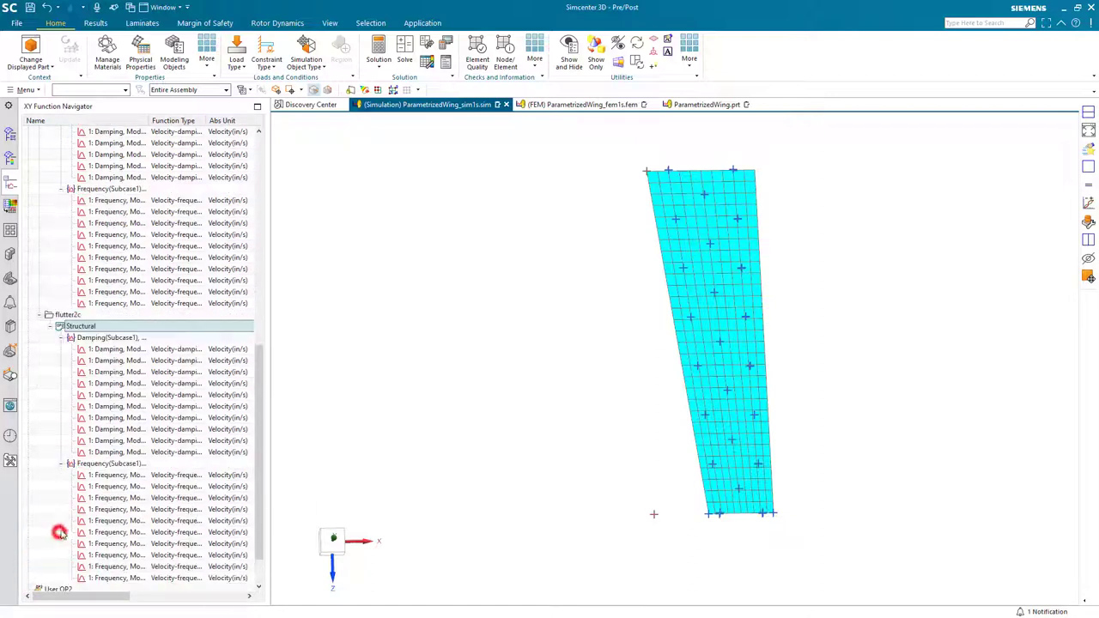
Split the display into upper and lower views and plot flutter2c's Mode 1 and Mode 2 damping curves in the upper view
click(95, 23)
click(109, 62)
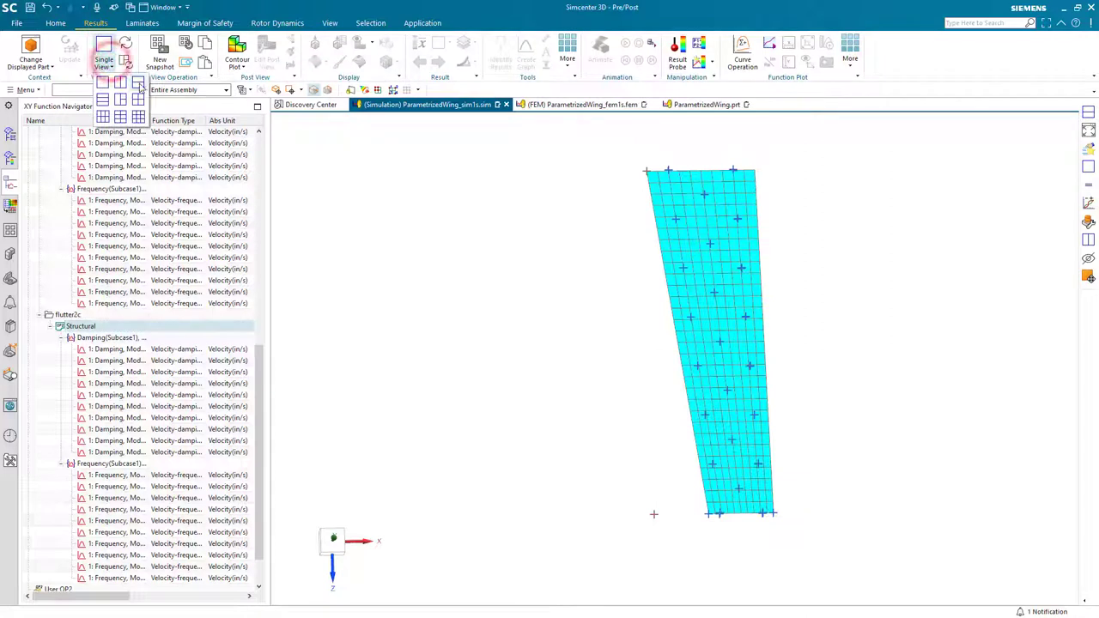
click(137, 88)
click(122, 351)
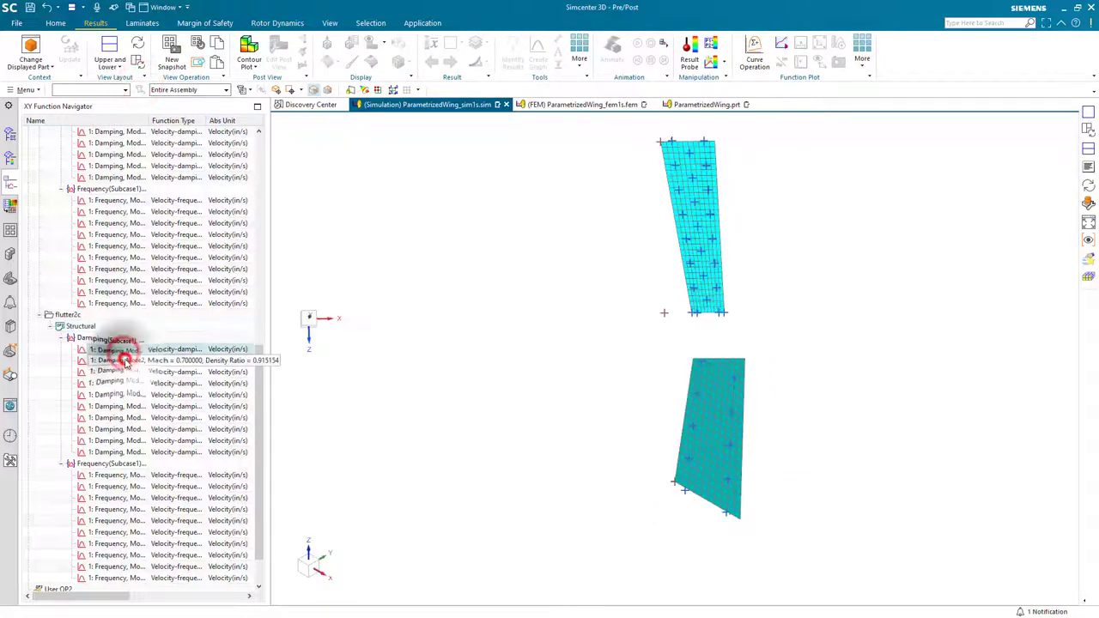
right_click(127, 359)
click(151, 370)
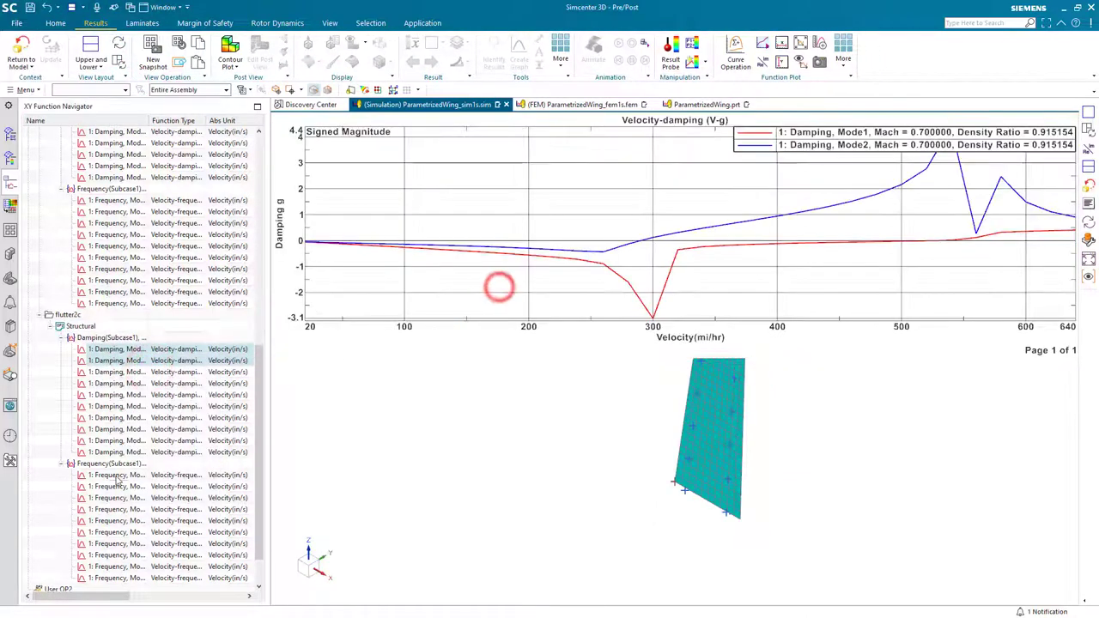
Plot flutter2c's Mode 1 and Mode 2 frequency curves in the lower view
click(103, 476)
right_click(122, 488)
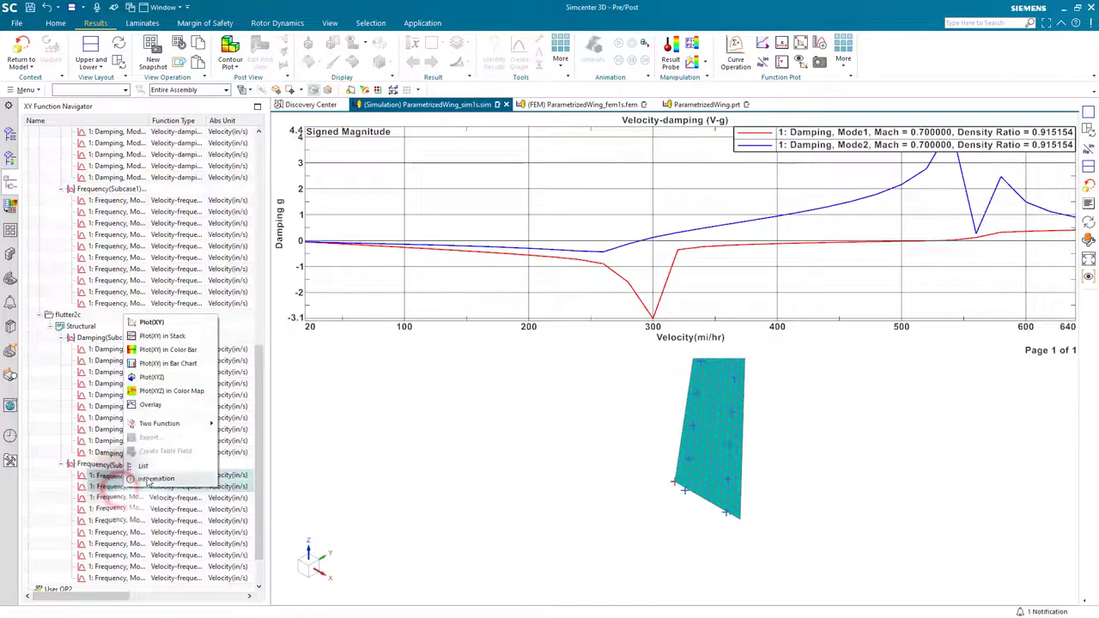
click(168, 325)
click(511, 418)
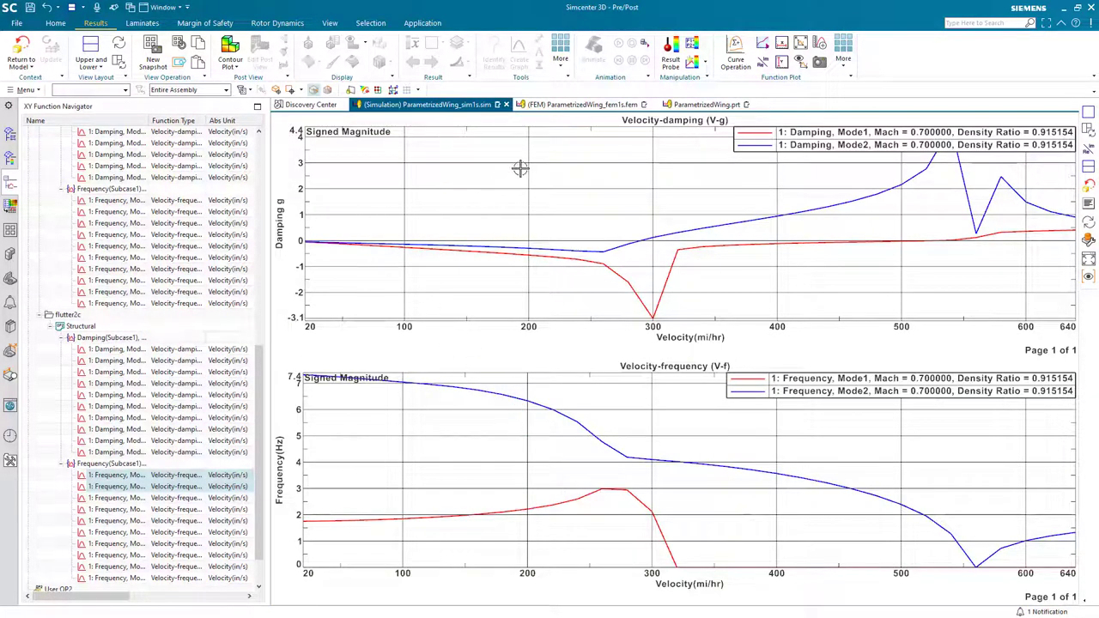
Probe the damping and frequency curves together at a velocity of 300 mi/hr
right_click(491, 177)
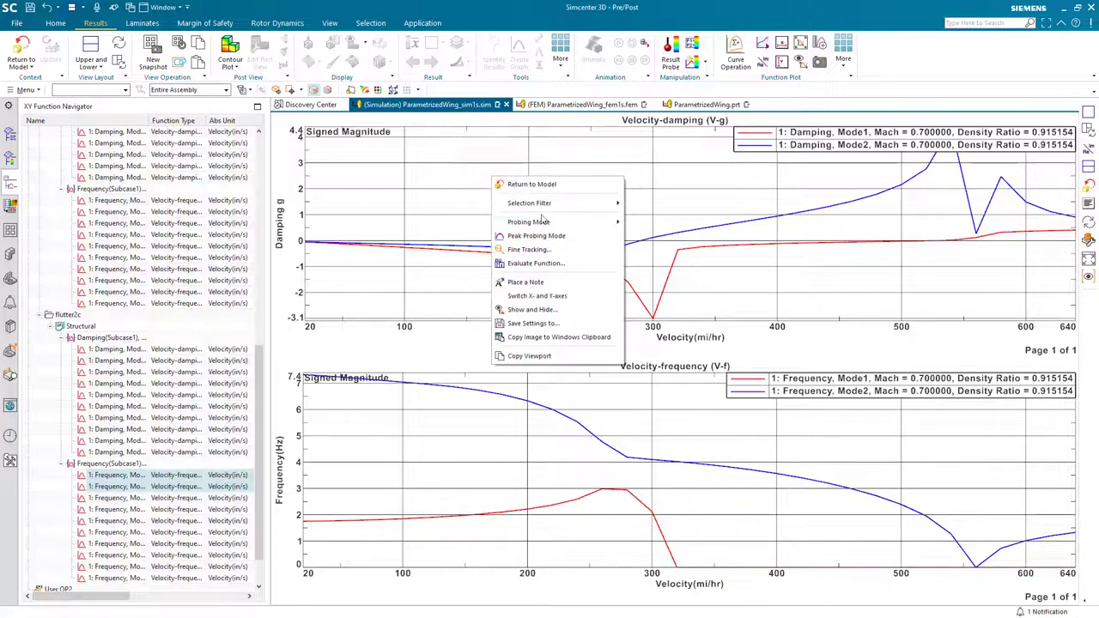
mouse_move(599, 227)
click(640, 224)
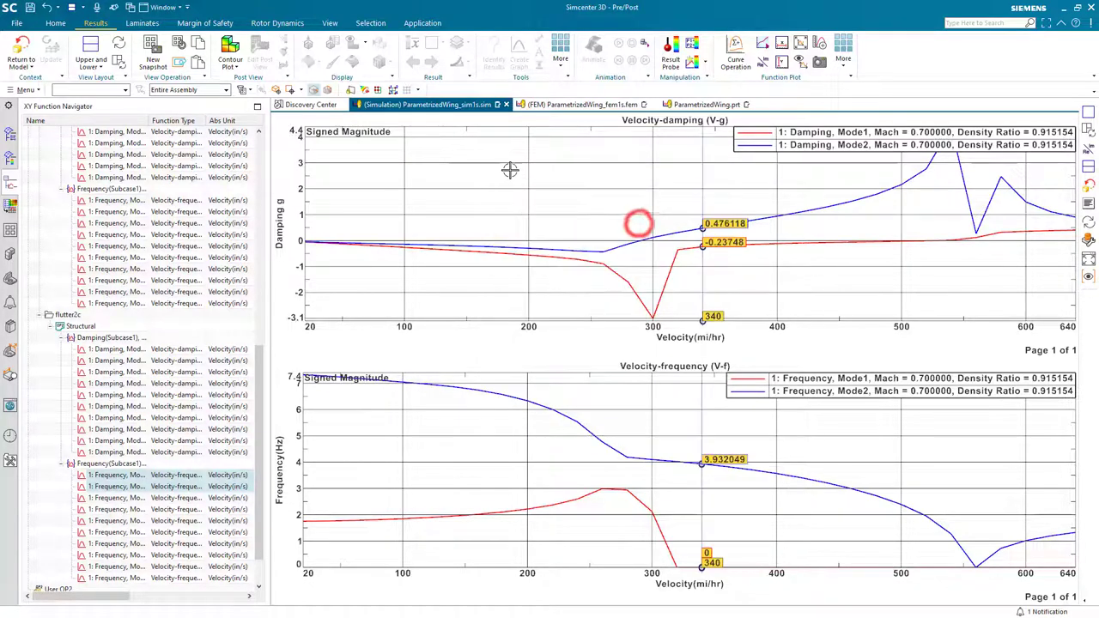
click(701, 192)
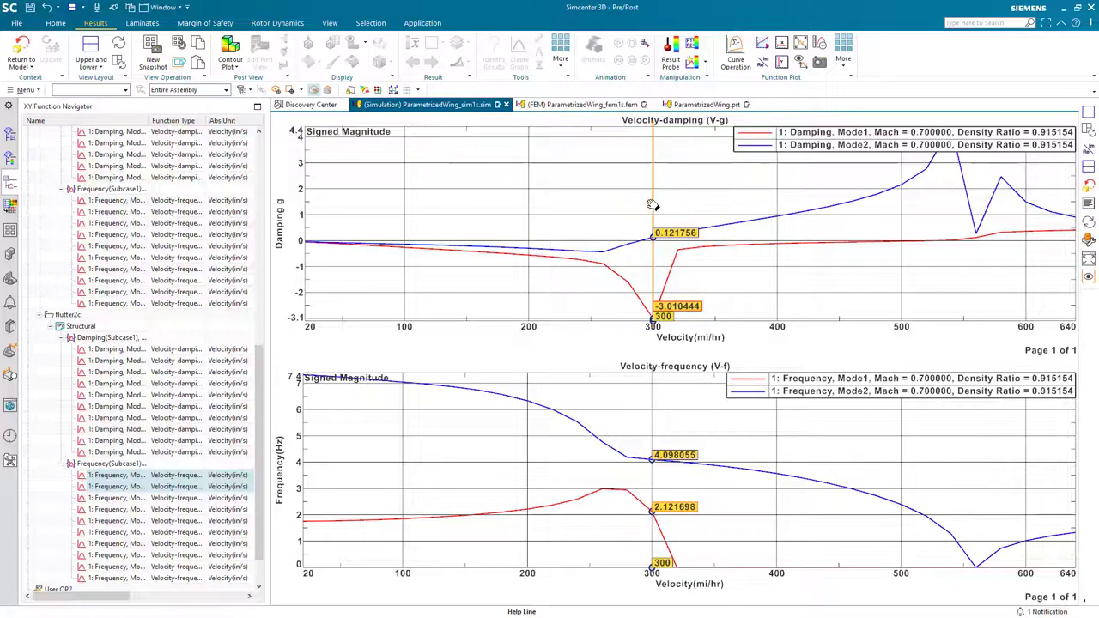